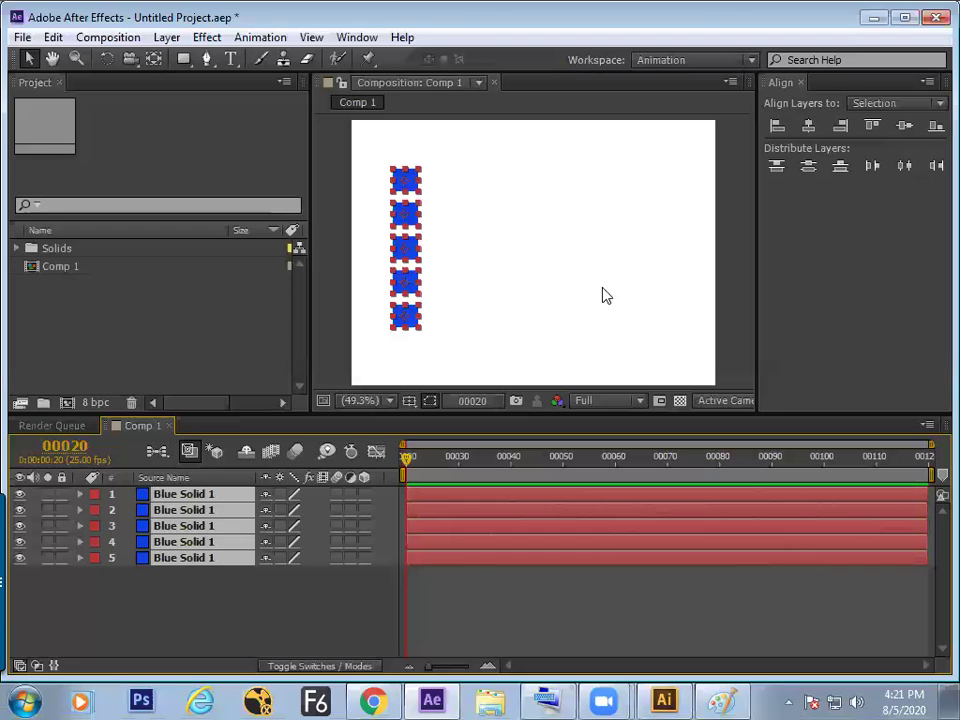
Set Align Layers to Composition and select a single blue square
left_click(866, 104)
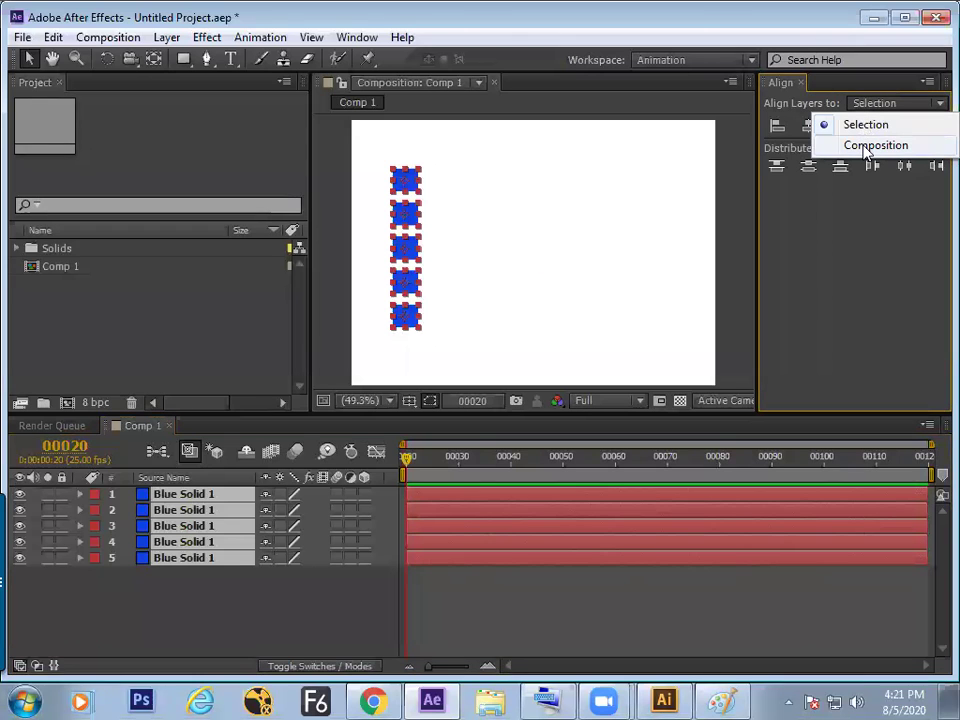
left_click(866, 146)
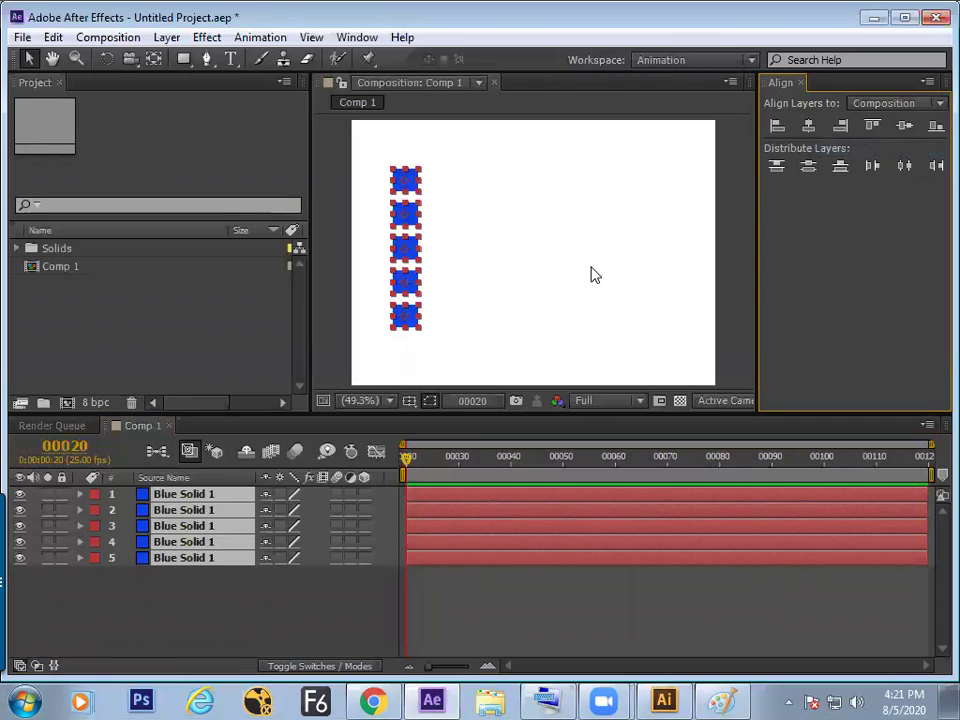
left_click(454, 281)
left_click(405, 180)
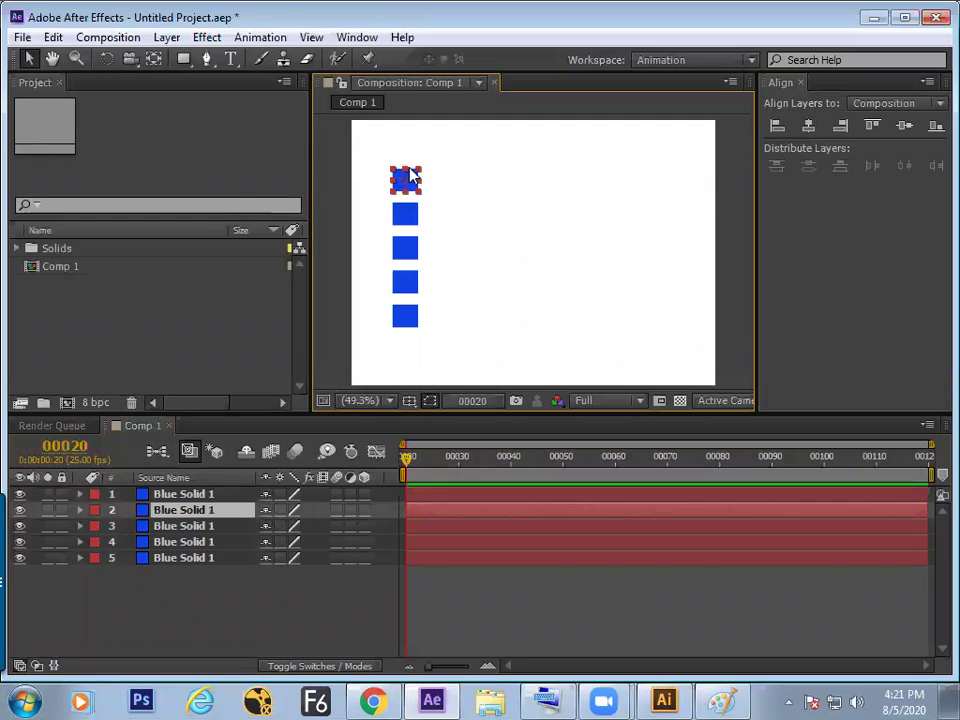
Try left, right, top and bottom alignment, leaving the square in the composition's bottom-left corner
left_click(777, 126)
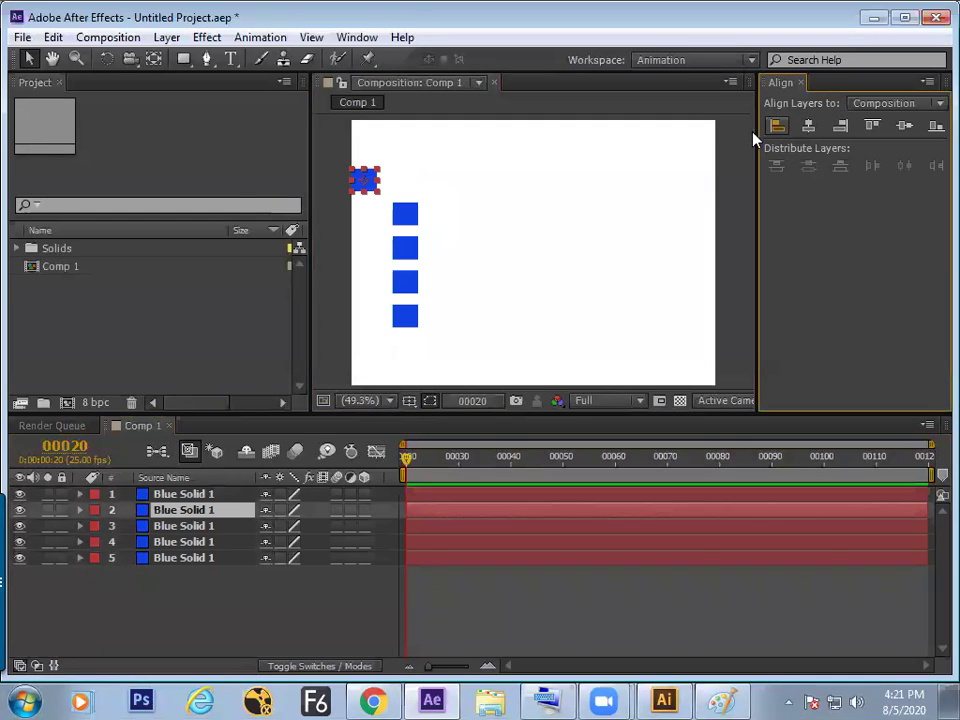
left_click(842, 128)
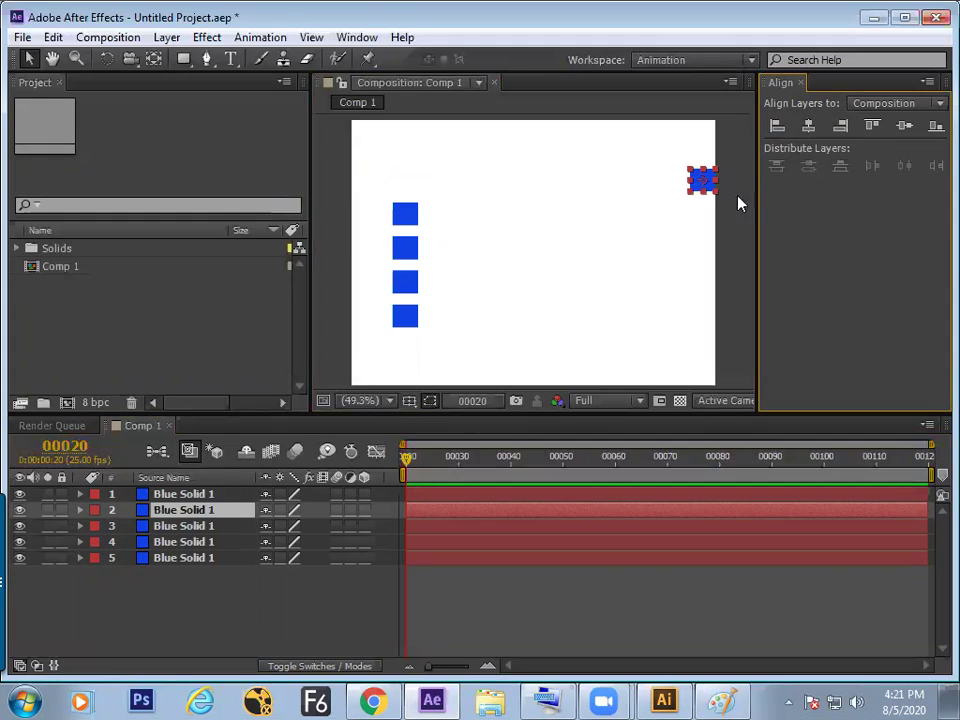
left_click(872, 127)
left_click(935, 127)
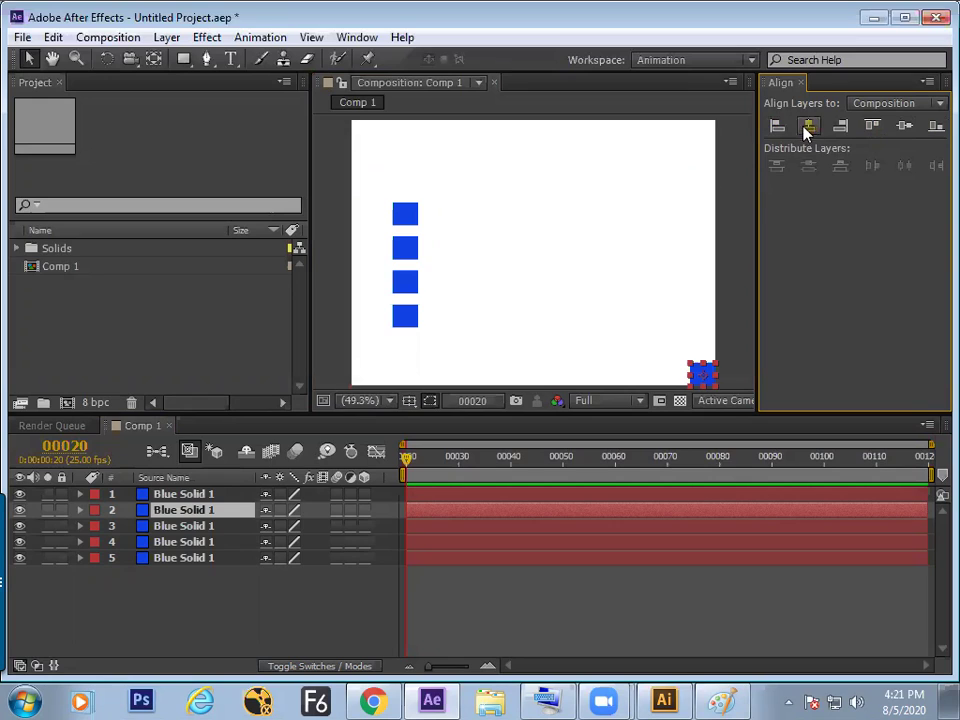
left_click(778, 127)
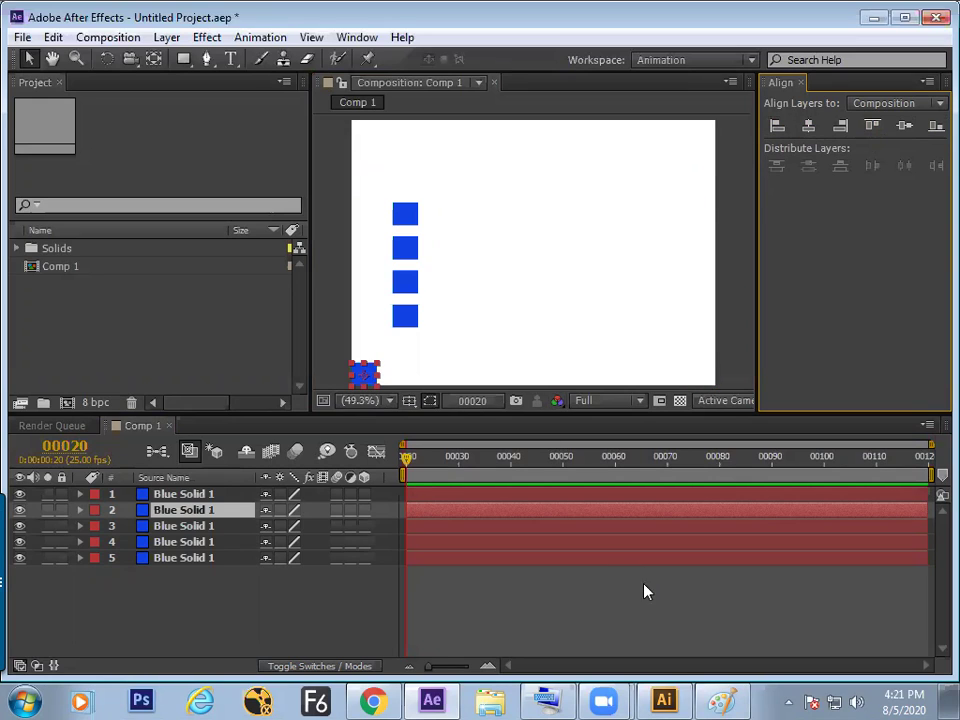
left_click(720, 700)
Circle 'allignment' and branch it into handwritten 'Selection' and 'Canvas'
left_click_drag(275, 172, 299, 155)
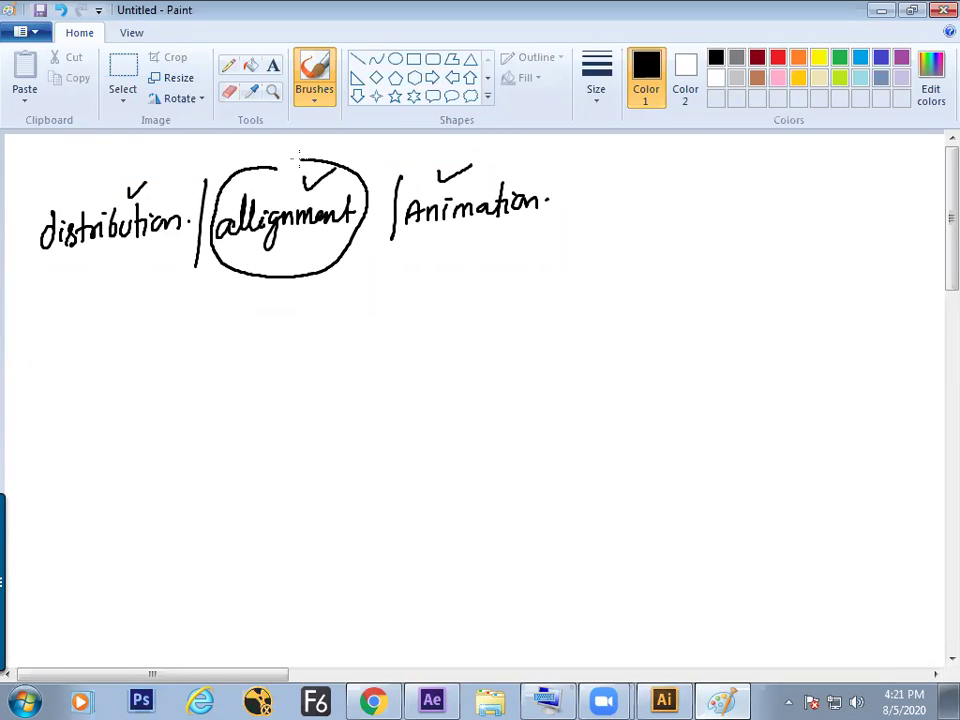
left_click_drag(260, 277, 237, 291)
left_click_drag(298, 279, 325, 288)
mouse_move(209, 307)
left_mouse_down()
mouse_move(198, 328)
mouse_move(263, 324)
left_mouse_up()
left_click_drag(257, 313, 293, 319)
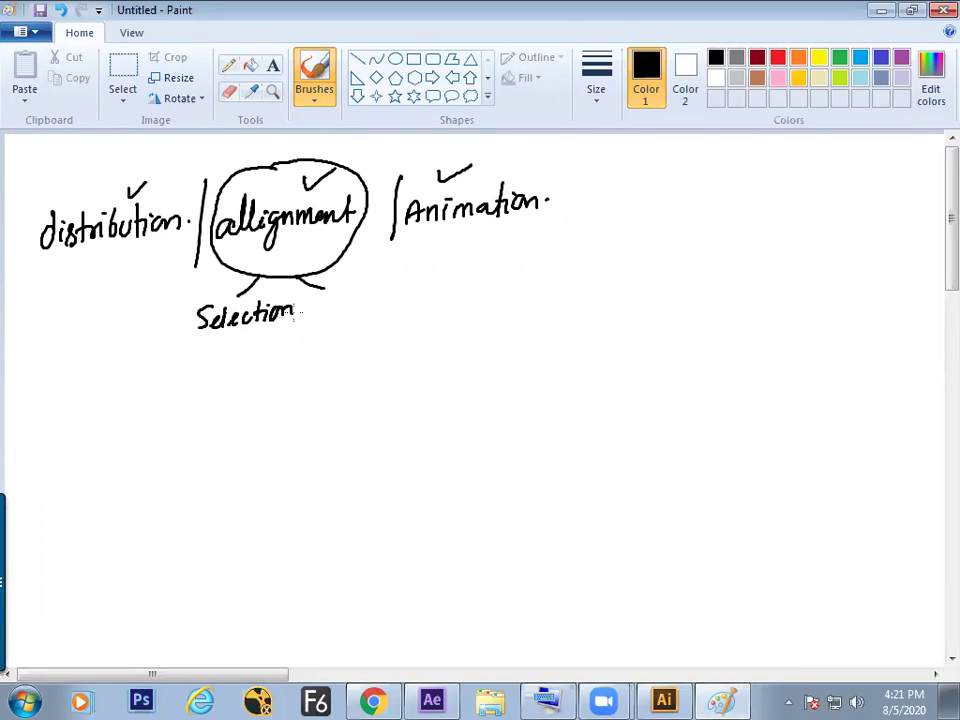
mouse_move(347, 291)
left_mouse_down()
mouse_move(352, 306)
mouse_move(398, 306)
left_mouse_up()
Add short marks under distribution and Animation, then go back to After Effects
left_click_drag(105, 263, 103, 280)
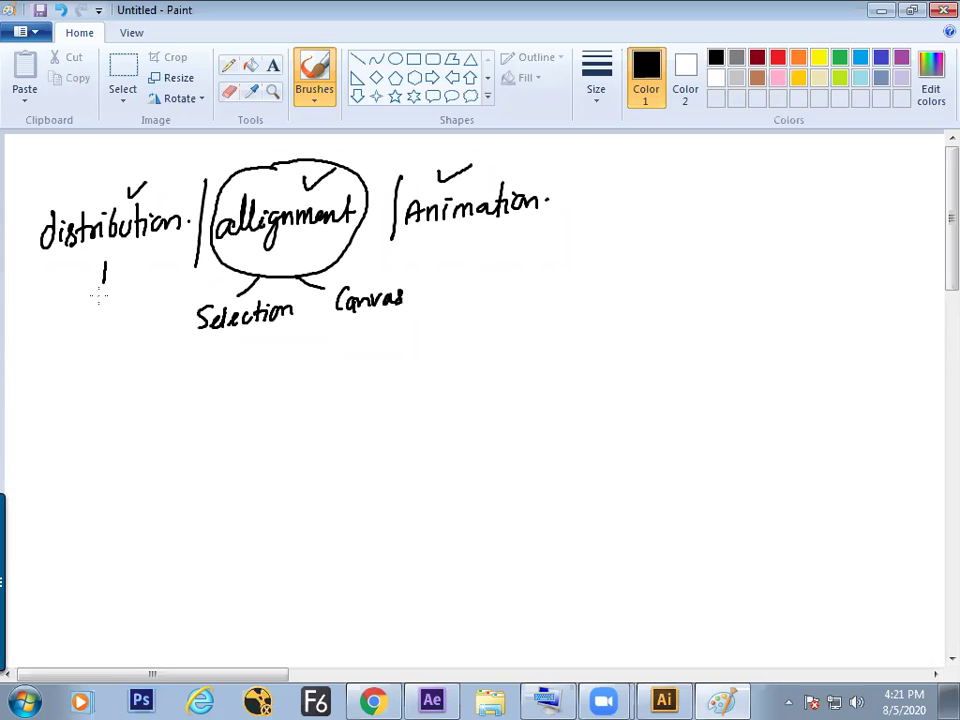
left_click_drag(101, 337, 107, 337)
left_click_drag(469, 238, 511, 234)
key("alt+Tab")
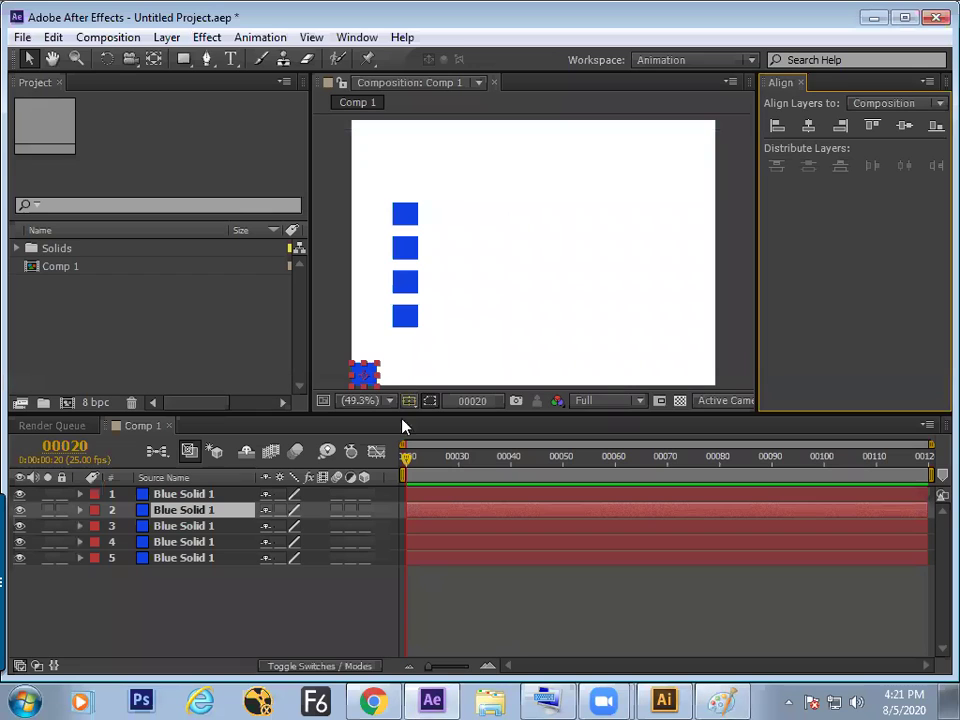
Select all five squares at frame 00039 and center them horizontally and vertically
left_click(215, 495)
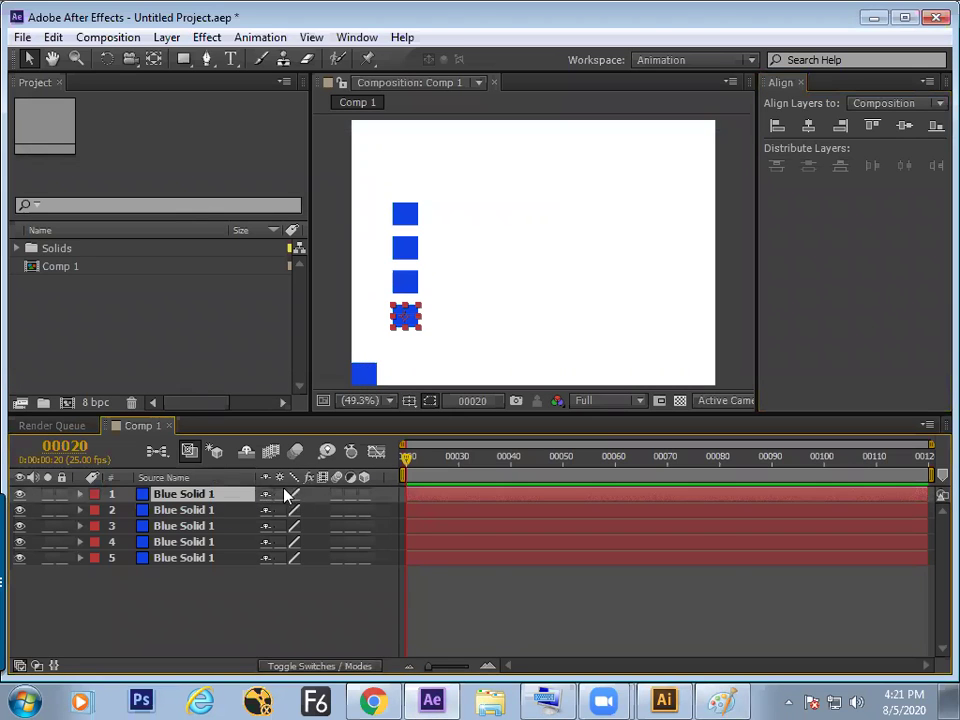
left_click_drag(199, 594, 189, 495)
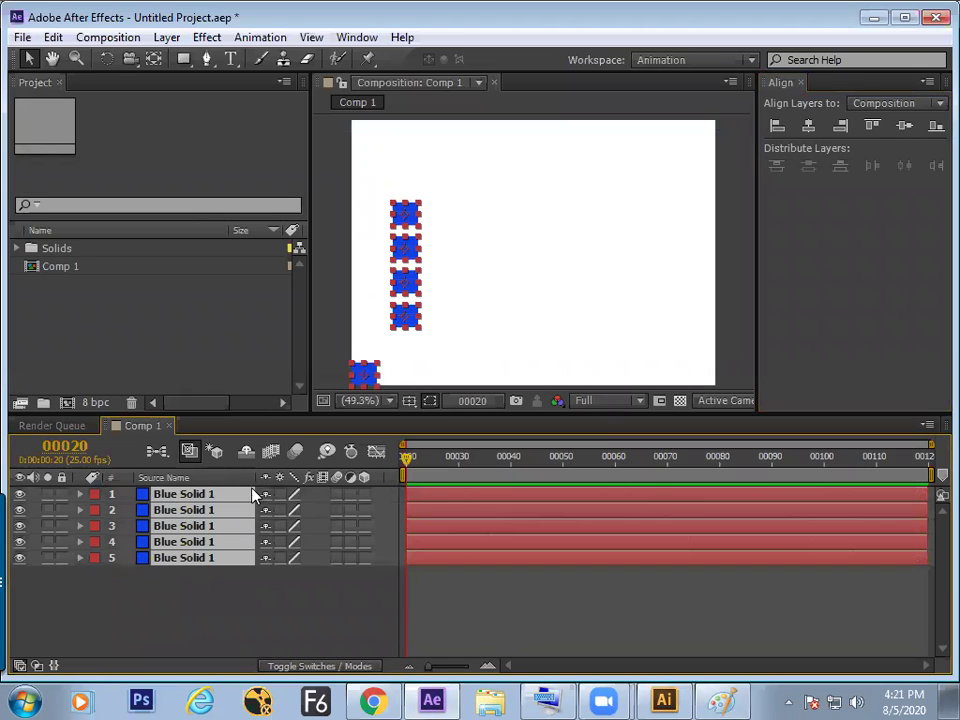
left_click(506, 457)
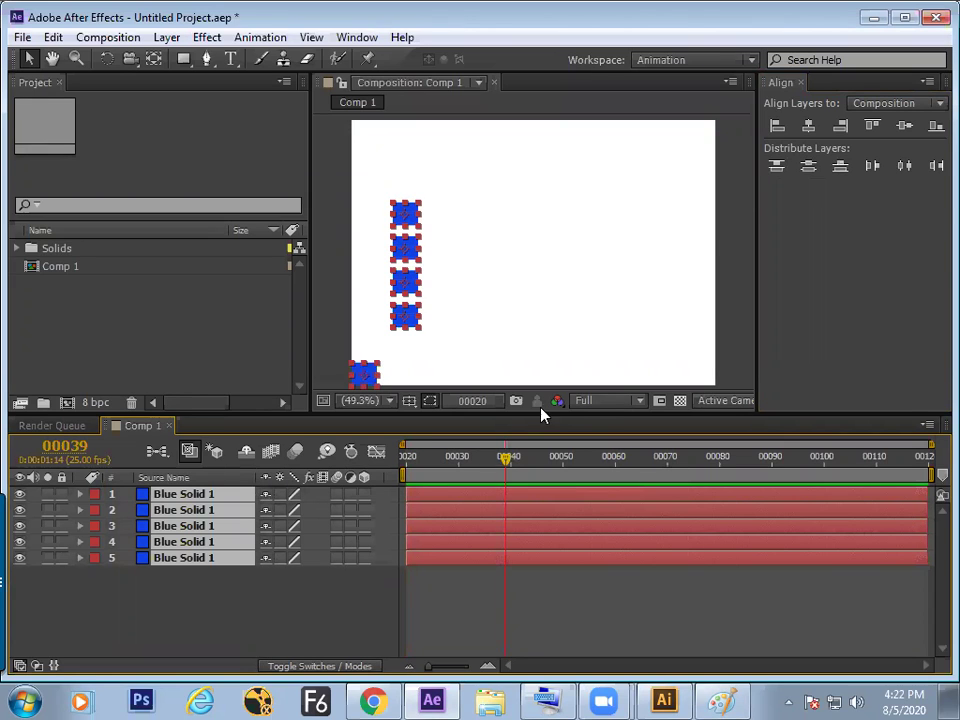
left_click(810, 126)
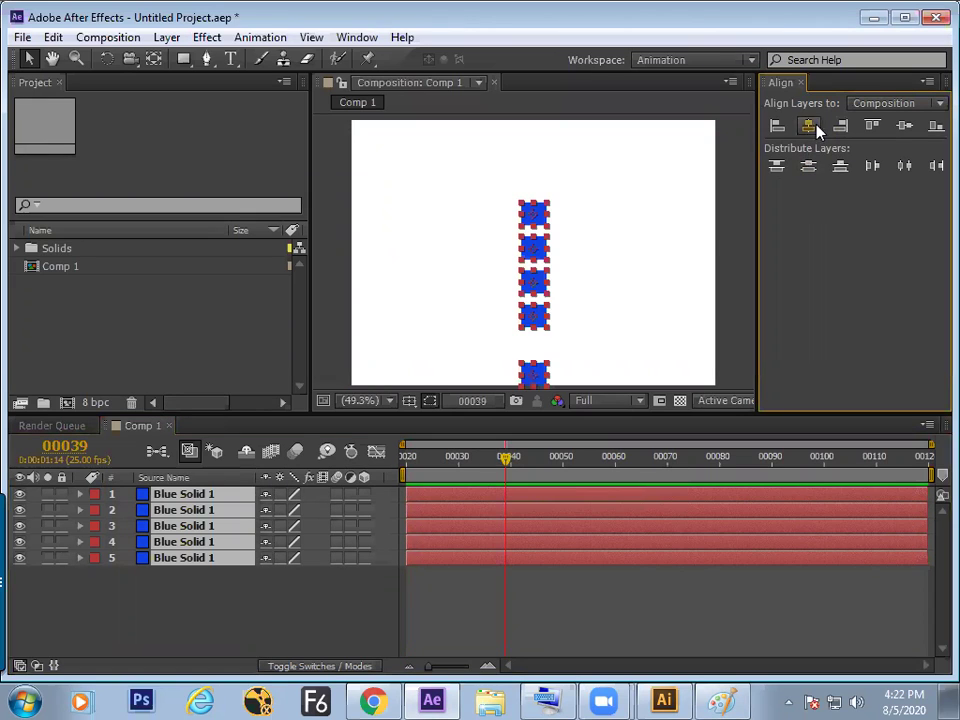
left_click(896, 128)
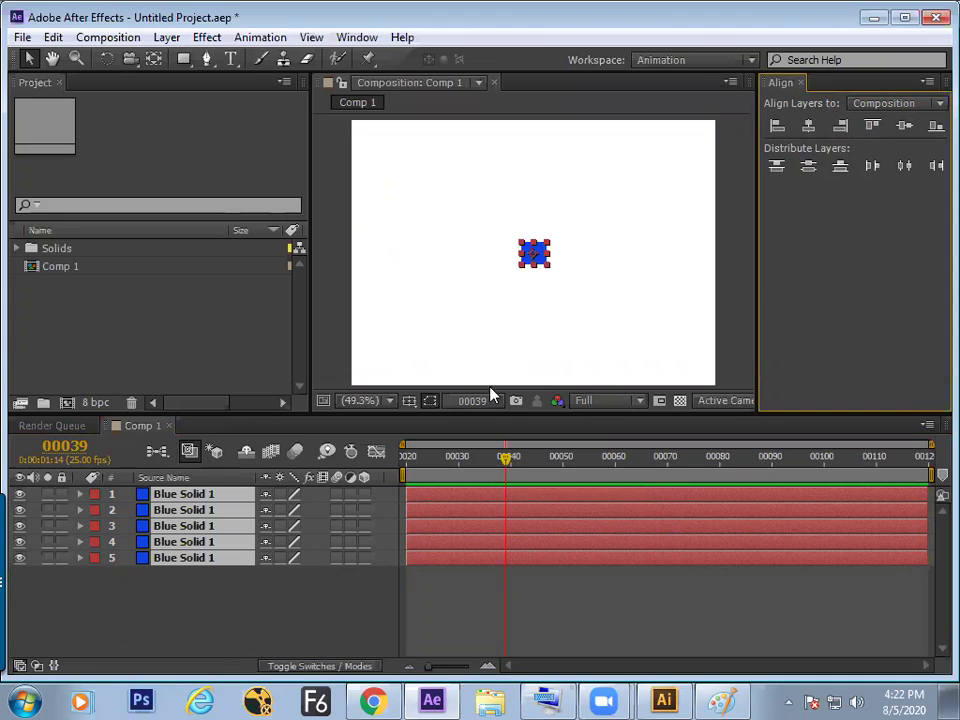
left_click(465, 399)
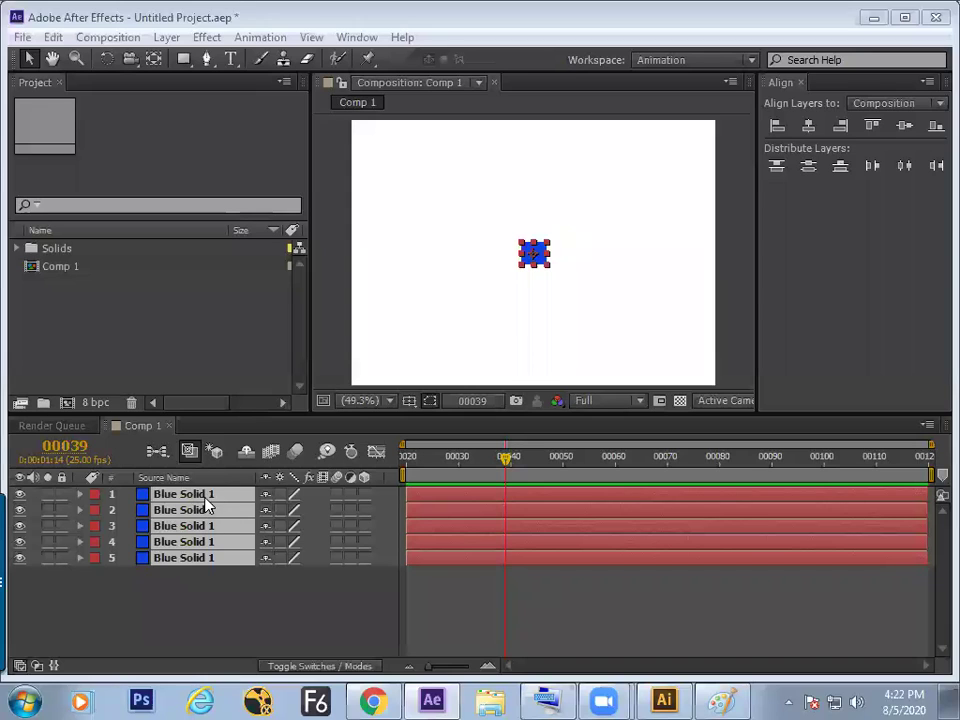
Add Position keyframes to all five layers at frame 00039, then move to frame 00020
key("p")
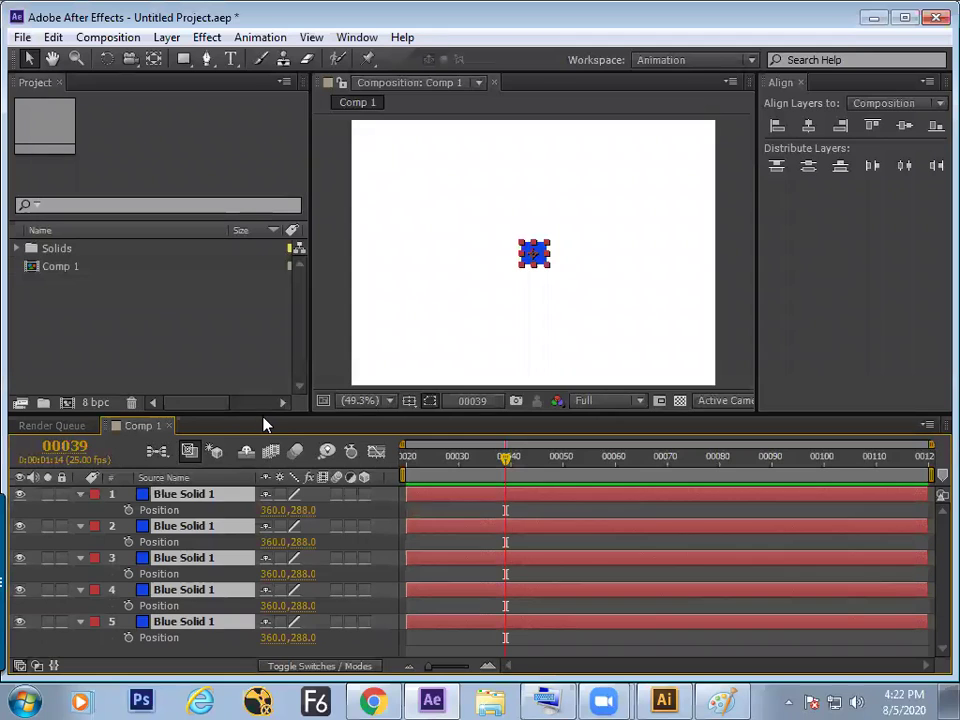
left_click_drag(265, 420, 265, 354)
left_click_drag(202, 601, 261, 446)
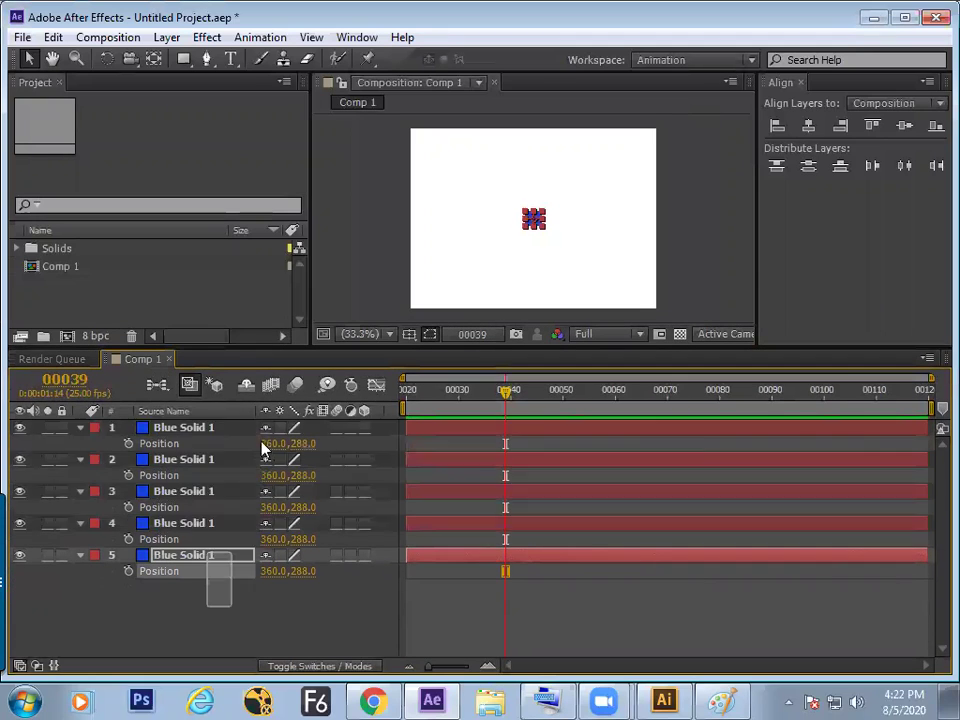
left_click(128, 443)
left_click(128, 475)
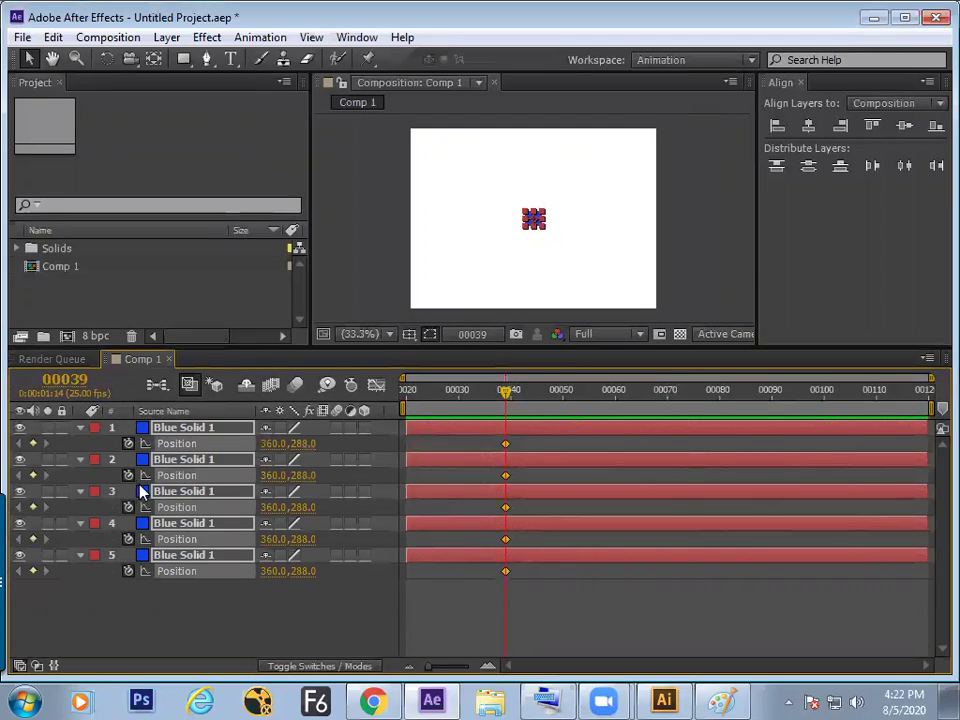
left_click_drag(506, 410, 395, 423)
Align the first square to the top-left corner and the second to the bottom-left
left_click(433, 430)
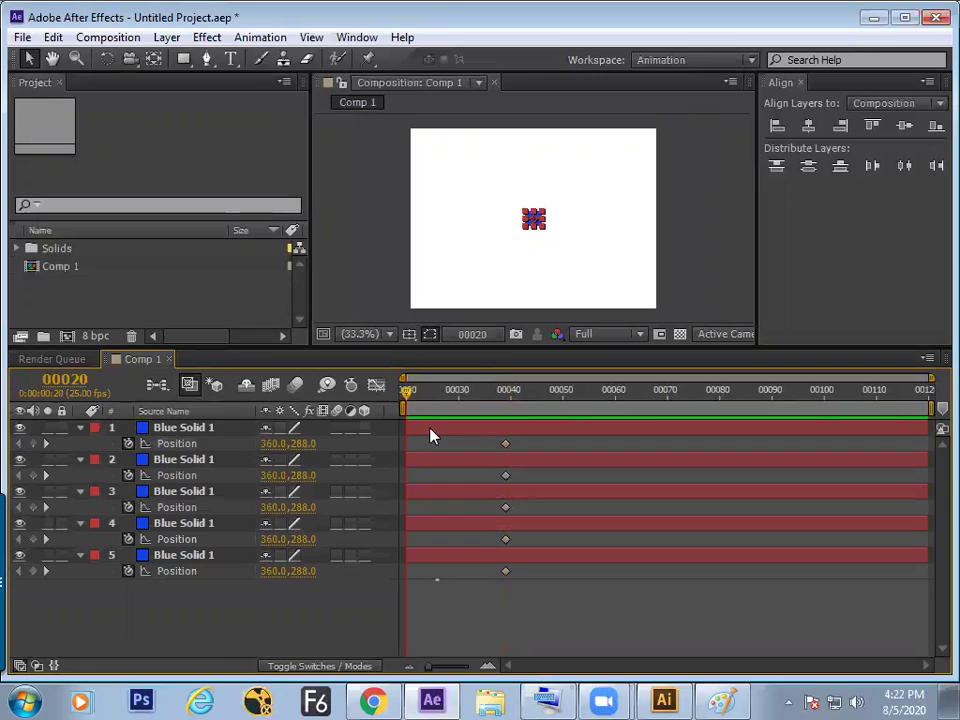
left_click(778, 126)
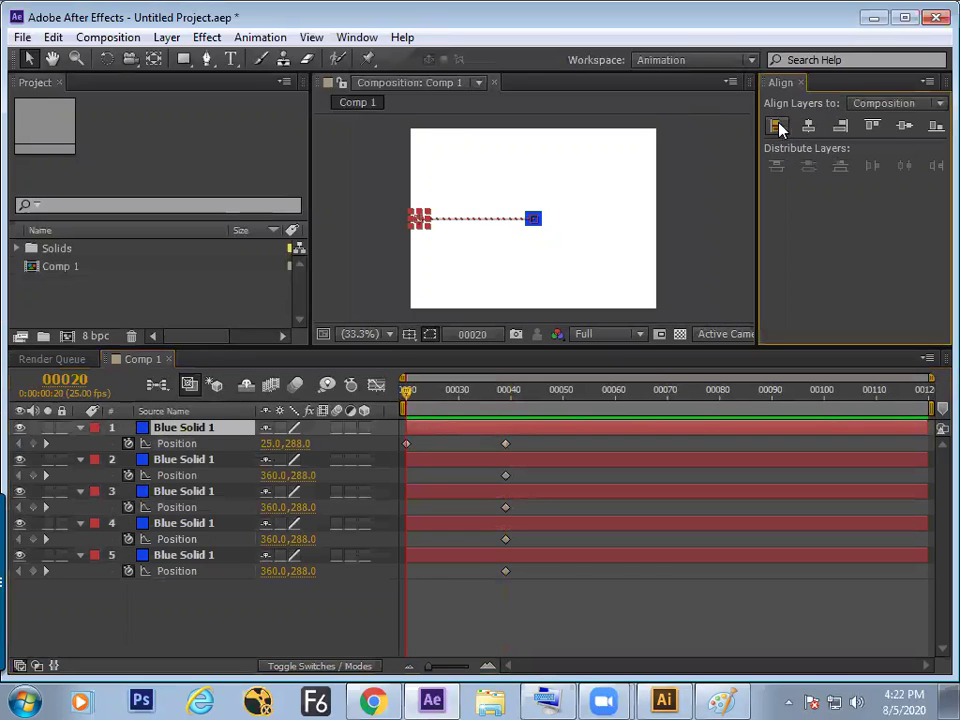
left_click(872, 124)
left_click(546, 463)
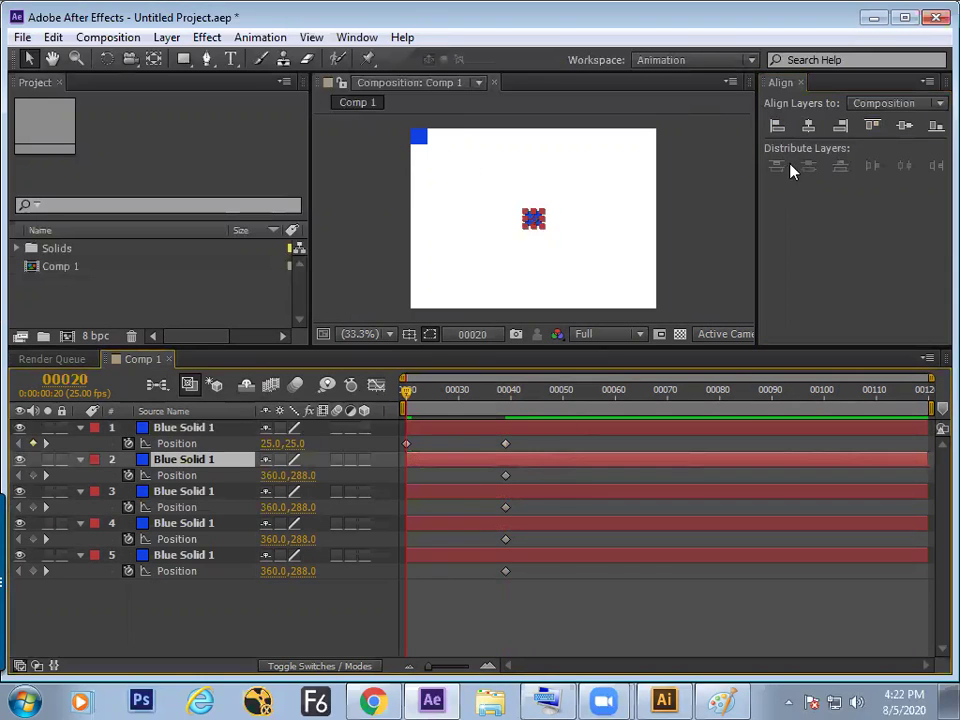
left_click(778, 126)
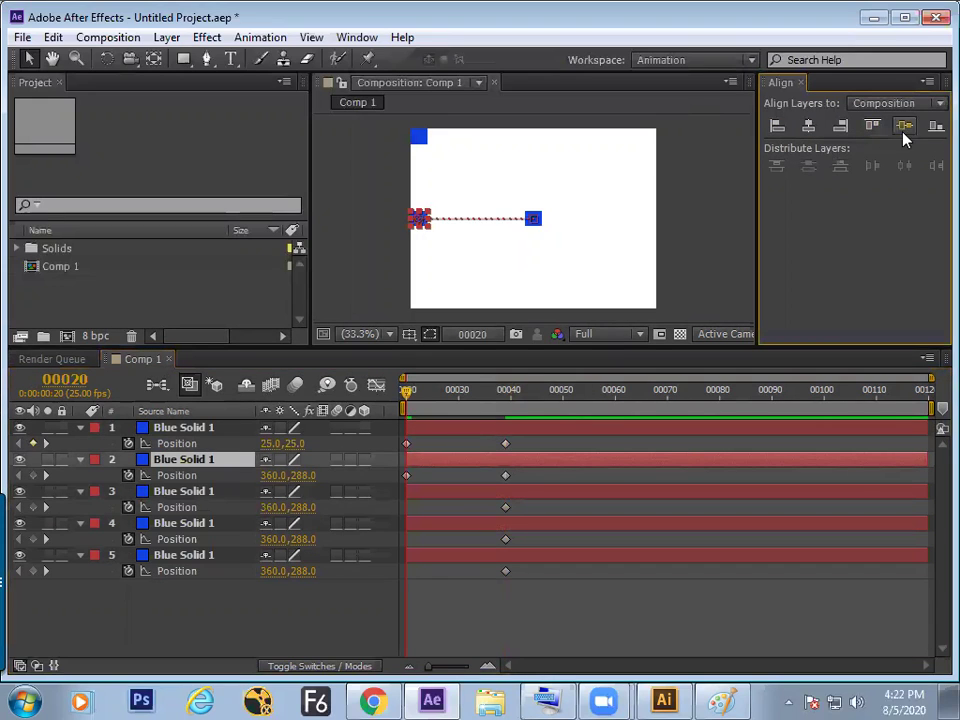
left_click(936, 125)
Align the third square to the top-right corner and the fourth to the bottom-right
left_click(563, 491)
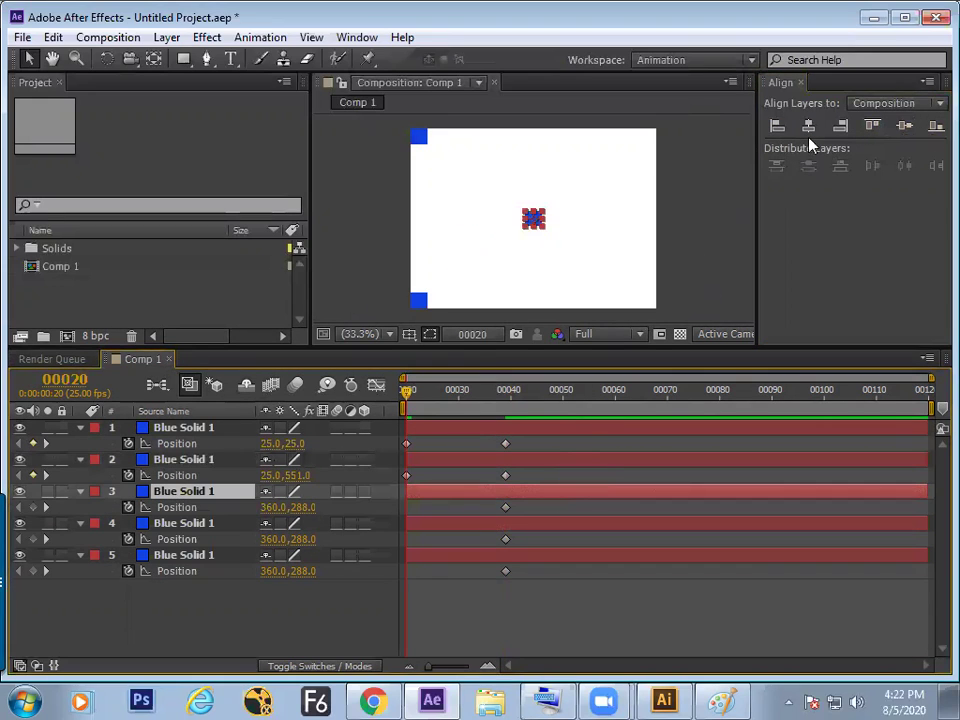
left_click(841, 125)
left_click(872, 125)
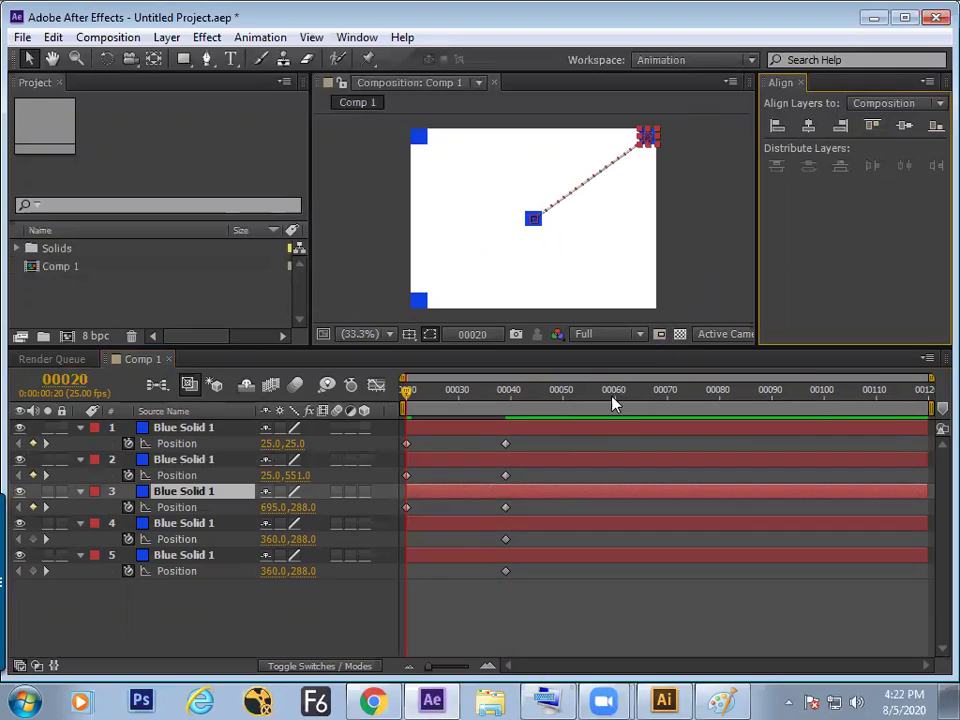
left_click(553, 526)
left_click(841, 125)
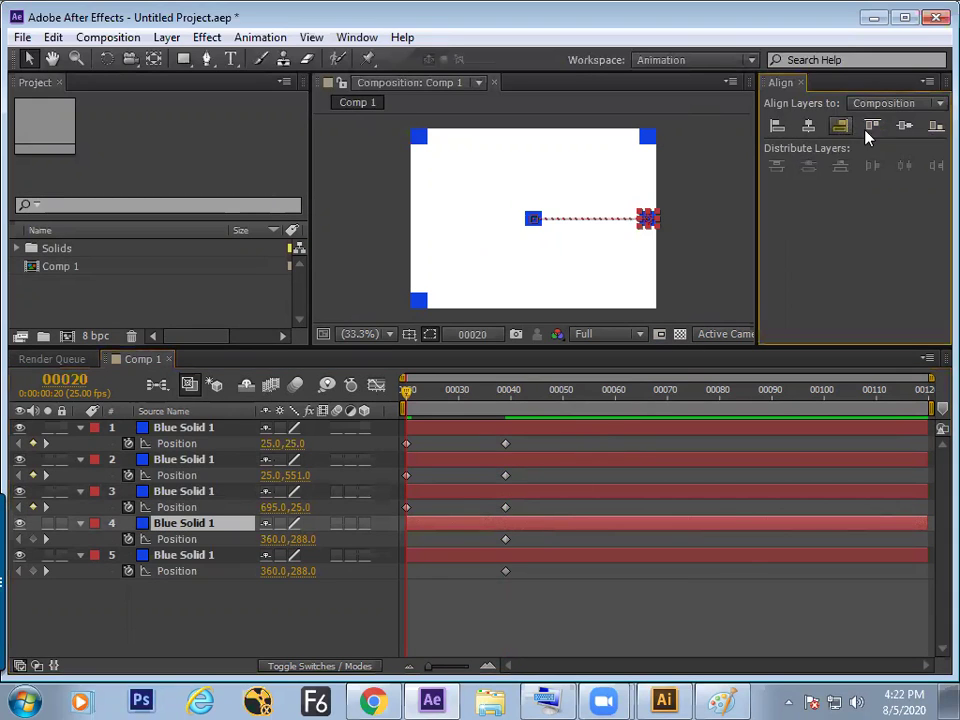
left_click(936, 125)
left_click(474, 588)
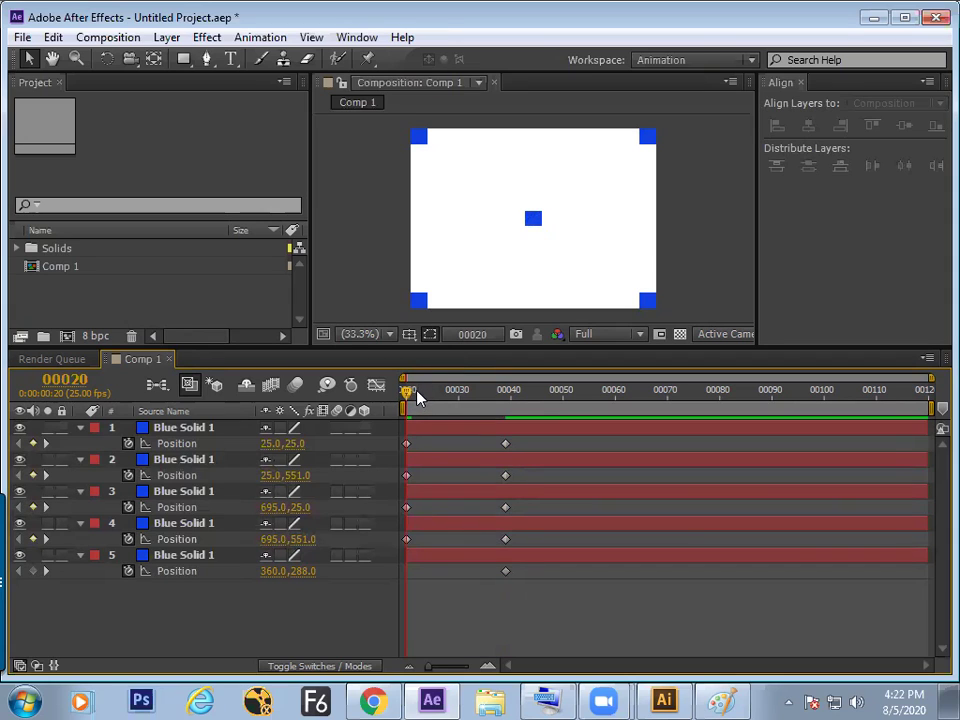
Scrub and play the four squares converging on centre, then return to frame 20 with layer 1 selected
mouse_move(411, 393)
left_mouse_down()
mouse_move(432, 404)
mouse_move(500, 399)
mouse_move(446, 417)
mouse_move(474, 417)
mouse_move(409, 418)
left_mouse_up()
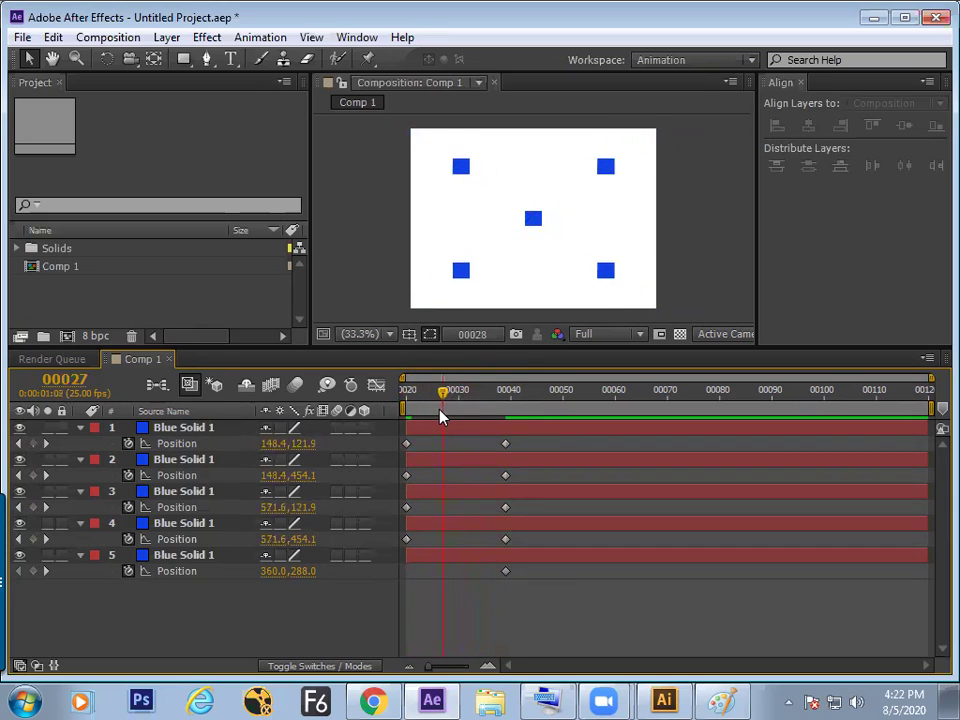
key("space")
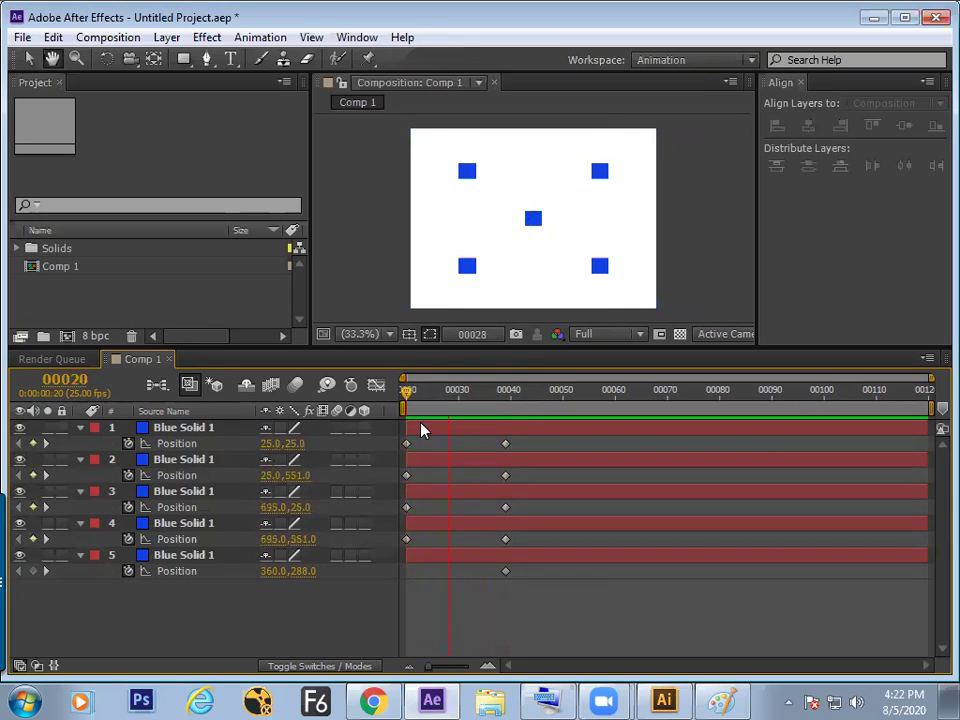
key("space")
left_click_drag(428, 403, 418, 405)
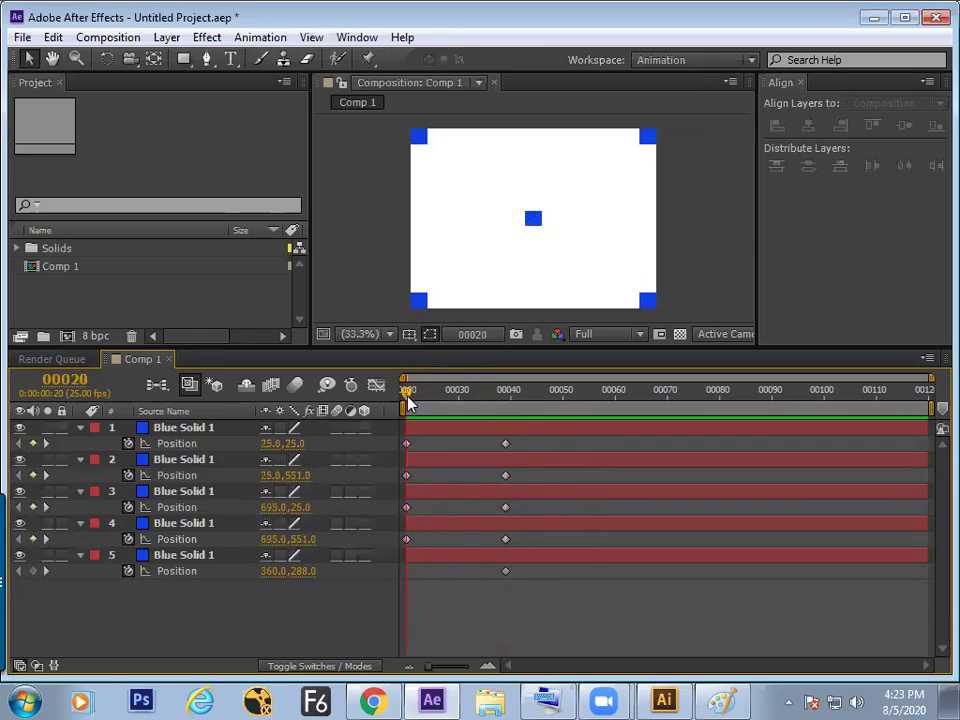
left_click(425, 430)
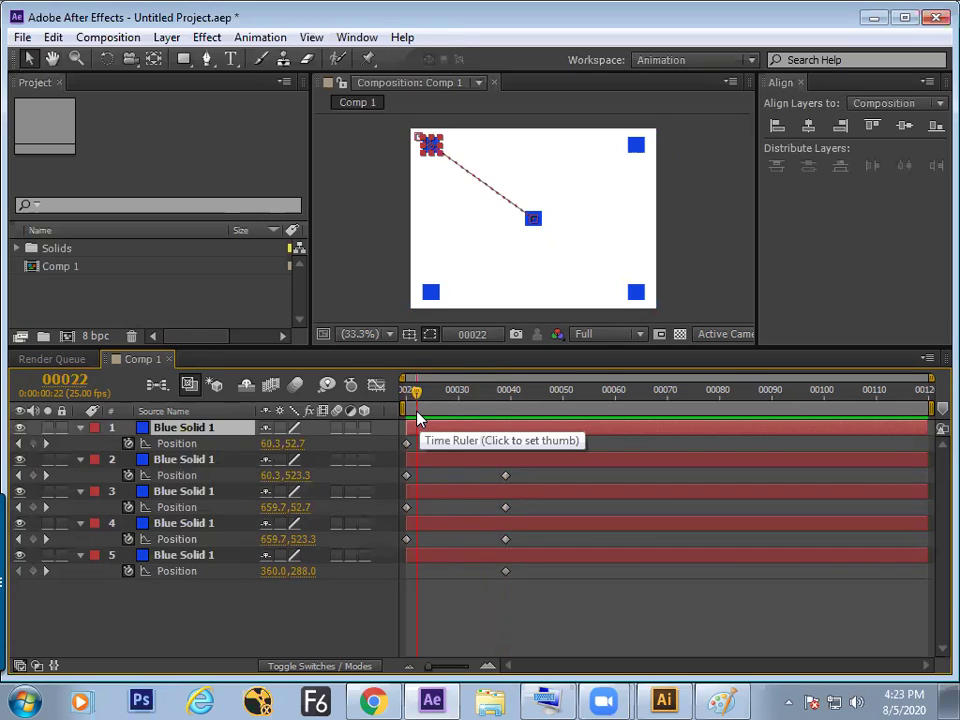
left_click(407, 415)
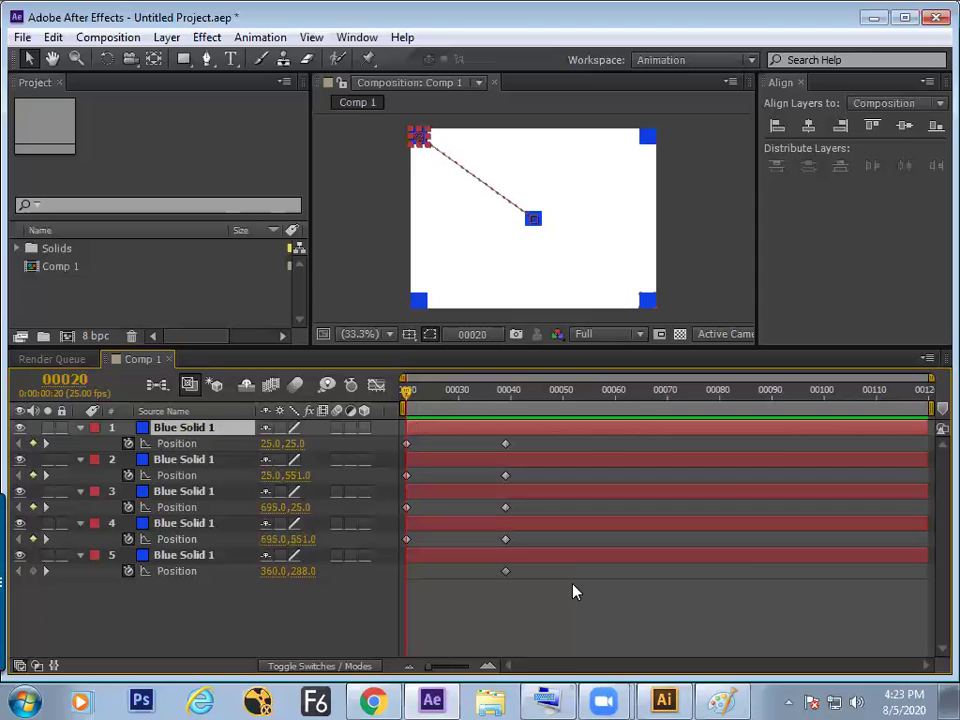
Handwrite 'P = Position' in the Paint notes
key("alt+Tab")
mouse_move(567, 264)
left_mouse_down()
mouse_move(567, 295)
mouse_move(571, 282)
mouse_move(598, 280)
left_mouse_up()
mouse_move(590, 286)
left_mouse_down()
mouse_move(630, 284)
mouse_move(648, 268)
mouse_move(658, 281)
left_mouse_up()
left_click_drag(670, 270, 680, 282)
mouse_move(675, 266)
left_mouse_down()
mouse_move(690, 262)
mouse_move(697, 274)
mouse_move(704, 264)
left_mouse_up()
left_click_drag(711, 262, 722, 270)
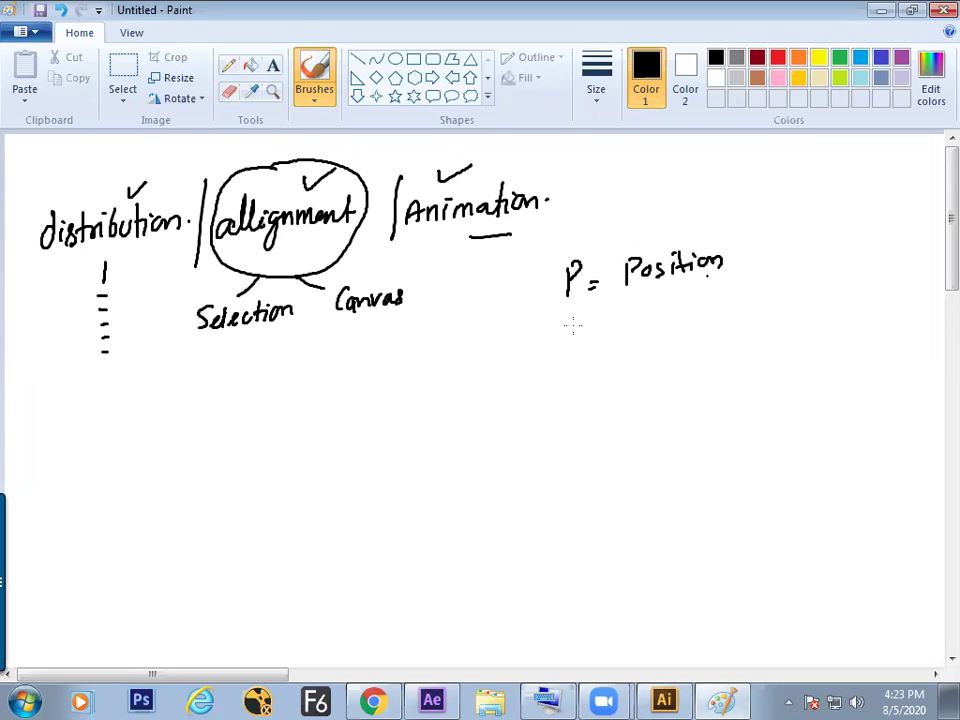
Write 'S = Scale' below the Position line
mouse_move(573, 313)
left_mouse_down()
mouse_move(561, 331)
mouse_move(600, 318)
mouse_move(606, 326)
left_mouse_up()
mouse_move(636, 306)
left_mouse_down()
mouse_move(622, 325)
mouse_move(642, 325)
left_mouse_up()
left_click(647, 312)
left_click_drag(656, 313, 677, 321)
left_click_drag(683, 313, 692, 318)
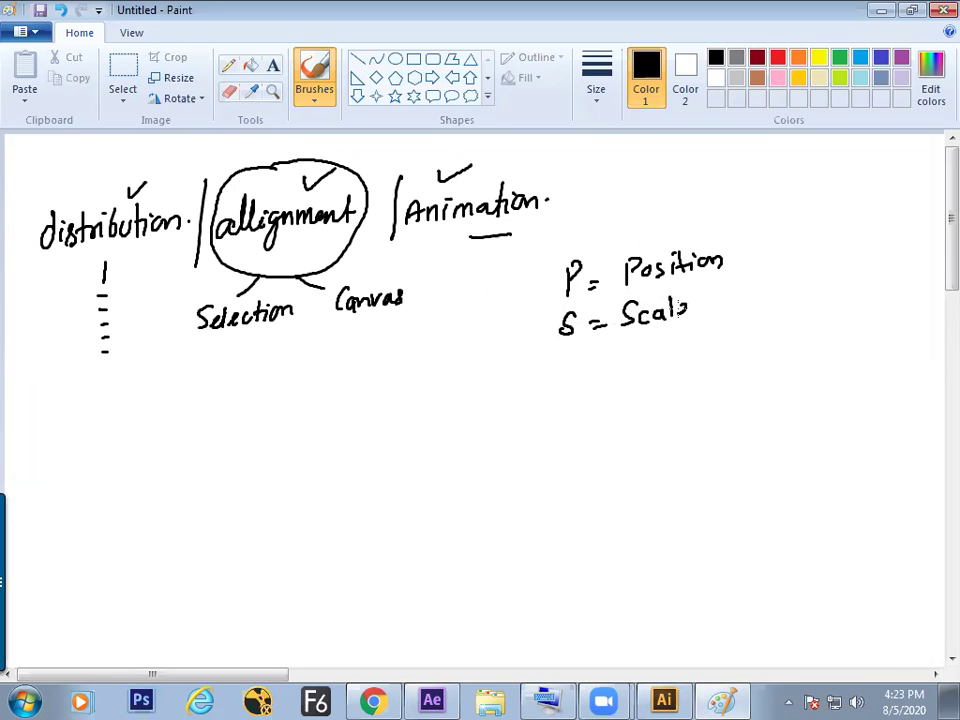
Write 'R = Rotation' below the Scale line
mouse_move(567, 352)
left_mouse_down()
mouse_move(566, 377)
mouse_move(601, 359)
left_mouse_up()
mouse_move(590, 367)
left_mouse_down()
mouse_move(637, 368)
mouse_move(647, 356)
mouse_move(660, 368)
left_mouse_up()
left_click_drag(654, 354, 677, 366)
mouse_move(682, 342)
left_mouse_down()
mouse_move(683, 366)
mouse_move(689, 351)
left_mouse_up()
left_click_drag(691, 353, 699, 363)
left_click_drag(705, 355, 717, 360)
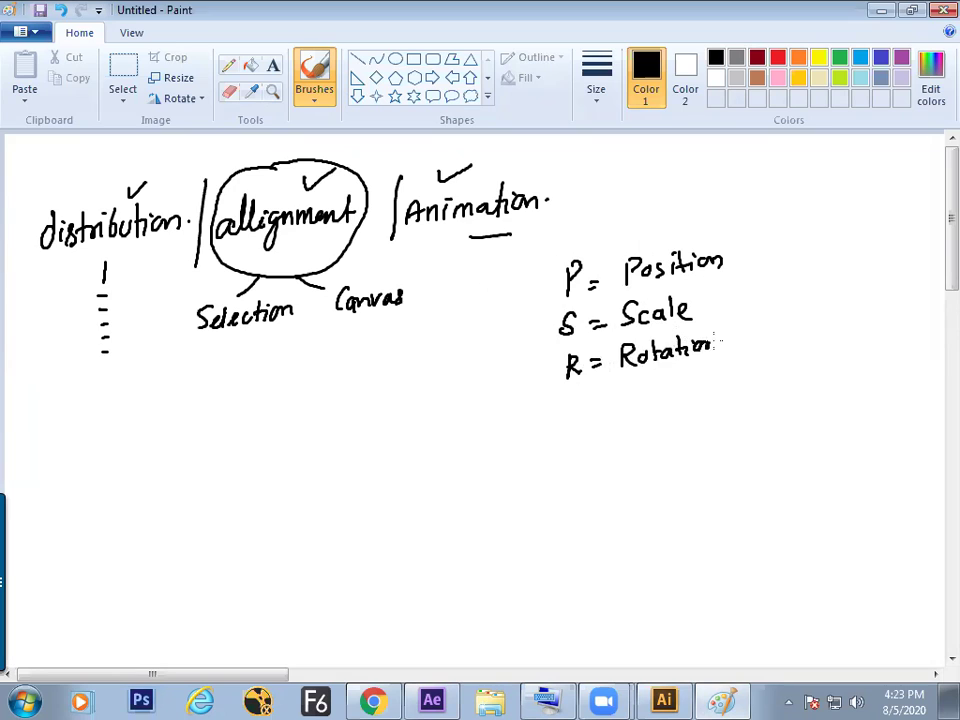
Write 'T = Opacity', bracket the last lines, and draw a vertical line left of the list
mouse_move(566, 400)
left_mouse_down()
mouse_move(583, 399)
mouse_move(575, 418)
left_mouse_up()
mouse_move(597, 401)
left_mouse_down()
mouse_move(609, 410)
mouse_move(636, 390)
mouse_move(647, 410)
mouse_move(650, 401)
left_mouse_up()
mouse_move(668, 392)
left_mouse_down()
mouse_move(671, 402)
mouse_move(703, 405)
left_mouse_up()
left_click(699, 381)
mouse_move(696, 391)
left_mouse_down()
mouse_move(709, 390)
mouse_move(706, 418)
left_mouse_up()
left_click_drag(730, 356, 716, 402)
left_click(748, 343)
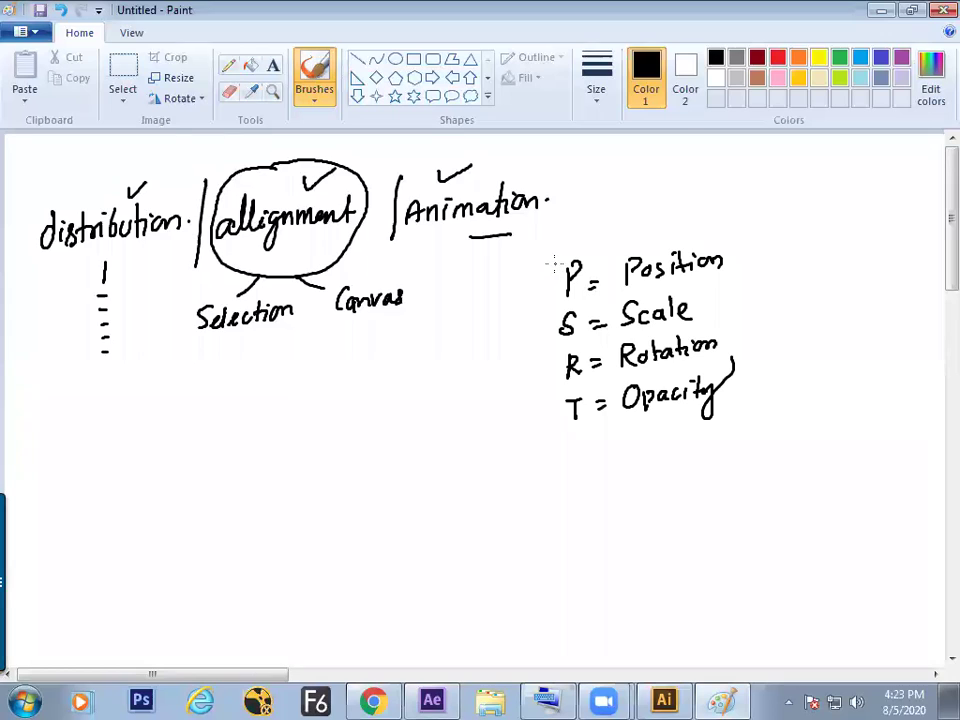
left_click_drag(555, 261, 552, 434)
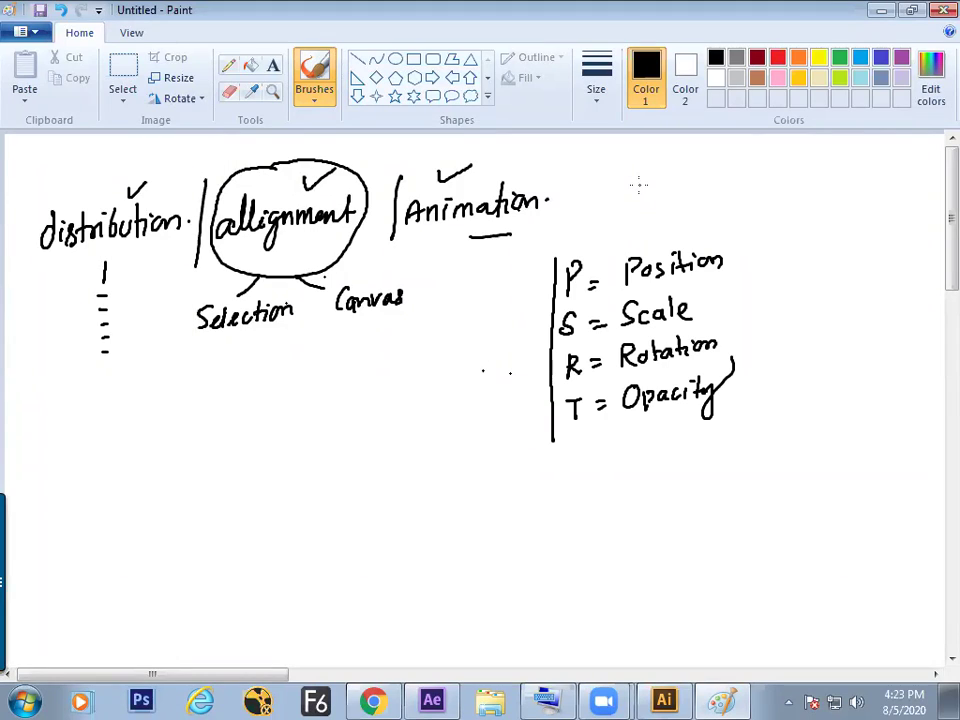
Write the date 5-8-2020 at the top right, underlined and partly boxed
mouse_move(641, 165)
left_mouse_down()
mouse_move(640, 183)
mouse_move(690, 167)
mouse_move(741, 176)
mouse_move(756, 160)
mouse_move(782, 175)
left_mouse_up()
left_click_drag(792, 157, 790, 160)
left_click_drag(648, 197, 800, 183)
left_click_drag(634, 153, 745, 142)
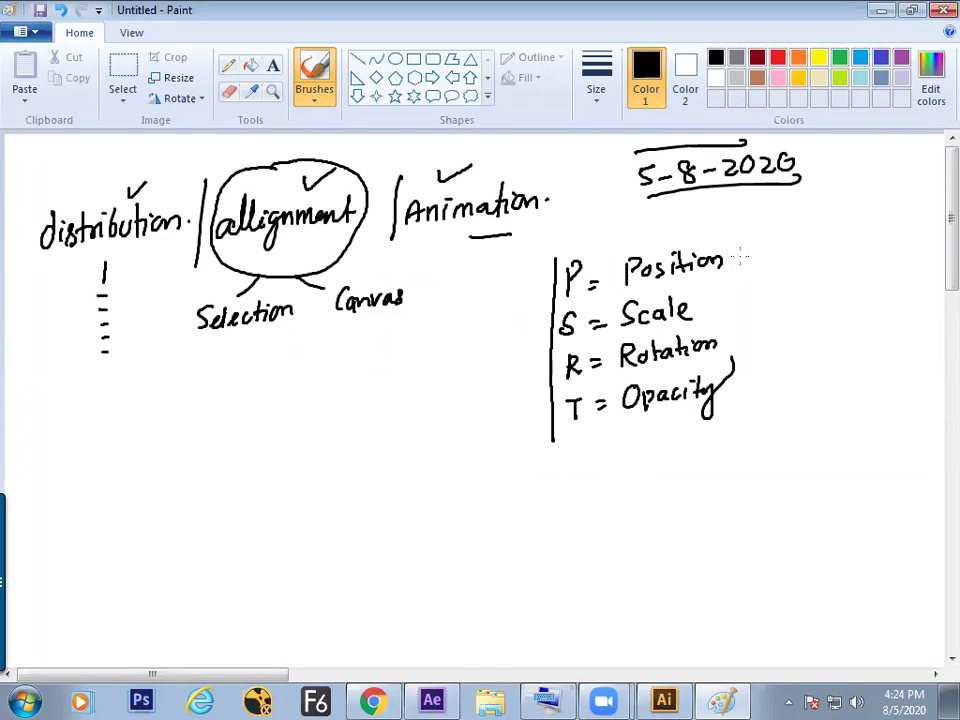
Write '(Alt+Shift+P)' beside the Position line
mouse_move(770, 243)
left_mouse_down()
mouse_move(763, 263)
mouse_move(812, 252)
left_mouse_up()
mouse_move(806, 245)
left_mouse_down()
mouse_move(806, 260)
mouse_move(824, 251)
mouse_move(819, 260)
mouse_move(848, 262)
left_mouse_up()
mouse_move(851, 250)
left_mouse_down()
mouse_move(854, 268)
mouse_move(863, 247)
mouse_move(888, 258)
mouse_move(889, 249)
mouse_move(901, 262)
left_mouse_up()
left_click_drag(775, 225, 776, 273)
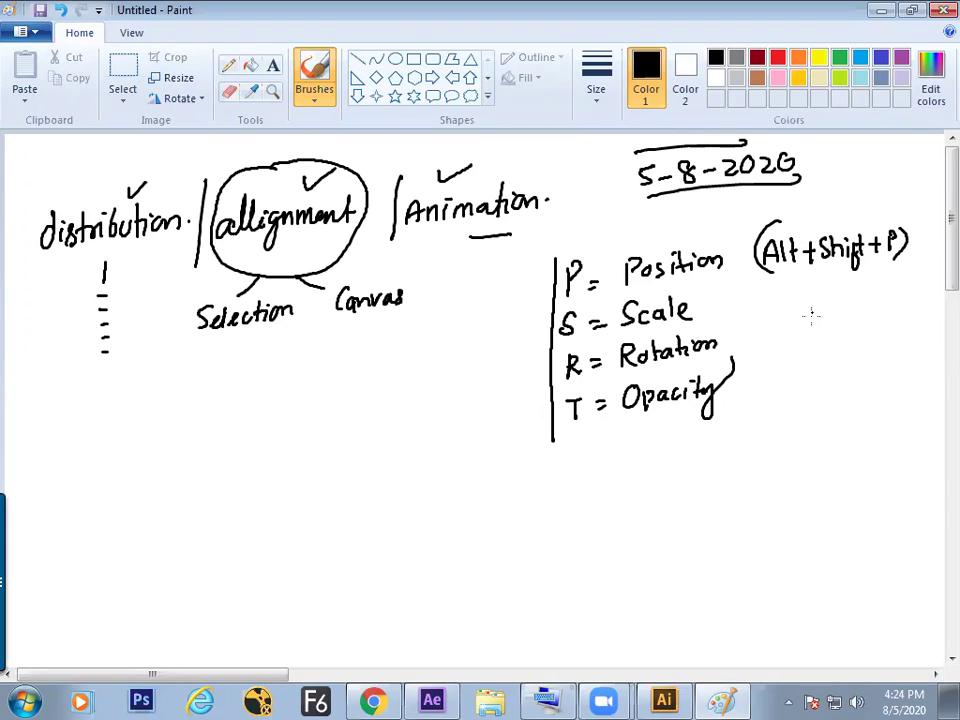
Add ditto marks with +s, +R and +T shortcuts for the other rows, plus a right-side divider line
left_click(838, 297)
left_click_drag(884, 285, 902, 351)
left_click_drag(895, 352, 895, 366)
left_click_drag(843, 322, 846, 367)
mouse_move(851, 357)
left_mouse_down()
mouse_move(851, 367)
mouse_move(876, 358)
left_mouse_up()
mouse_move(870, 352)
left_mouse_down()
mouse_move(870, 364)
mouse_move(878, 325)
left_mouse_up()
mouse_move(873, 319)
left_mouse_down()
mouse_move(873, 331)
mouse_move(869, 294)
left_mouse_up()
left_click_drag(864, 288, 864, 299)
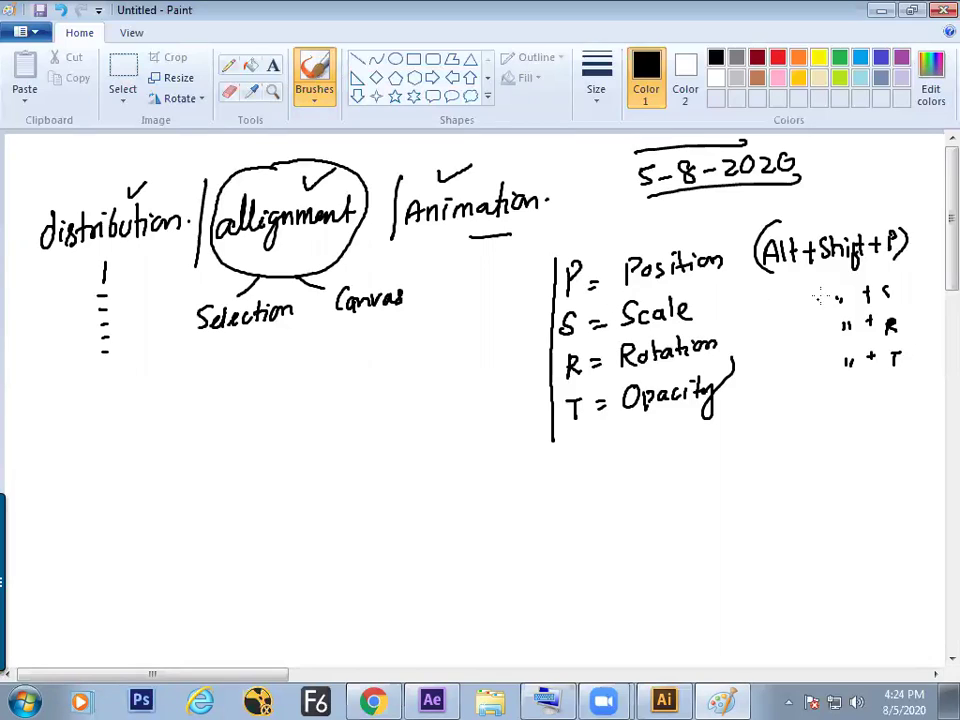
left_click_drag(744, 242, 750, 423)
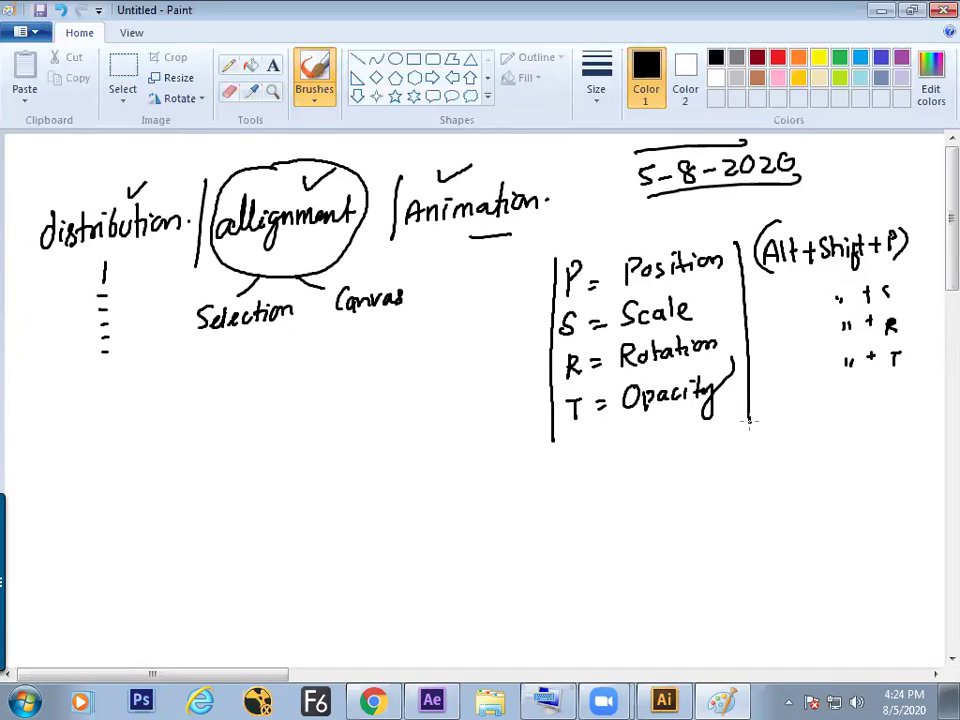
left_click(432, 700)
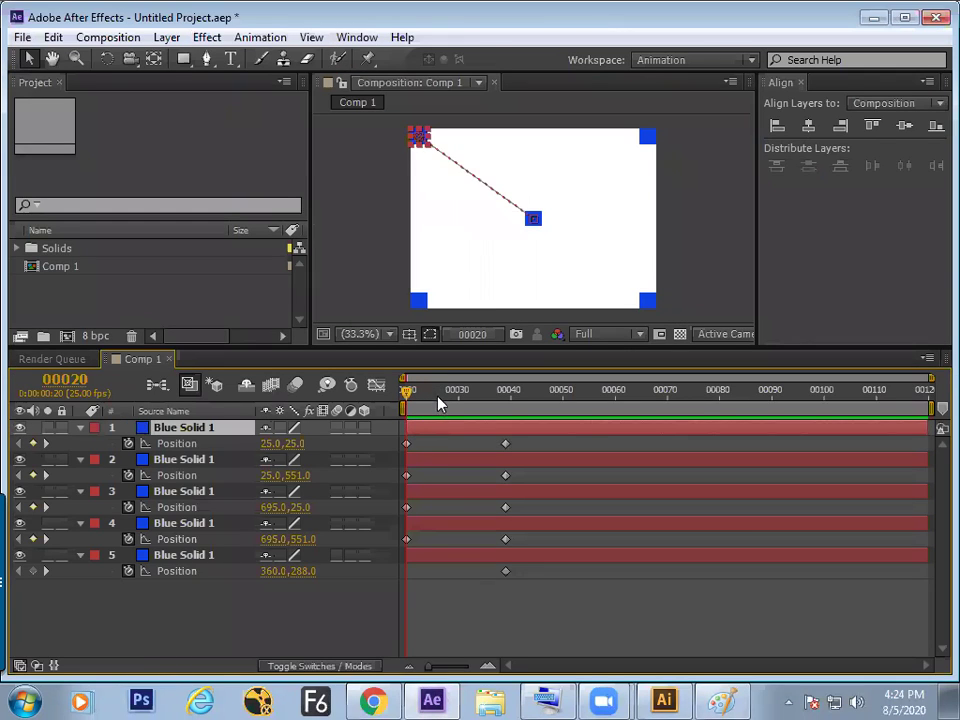
key("space")
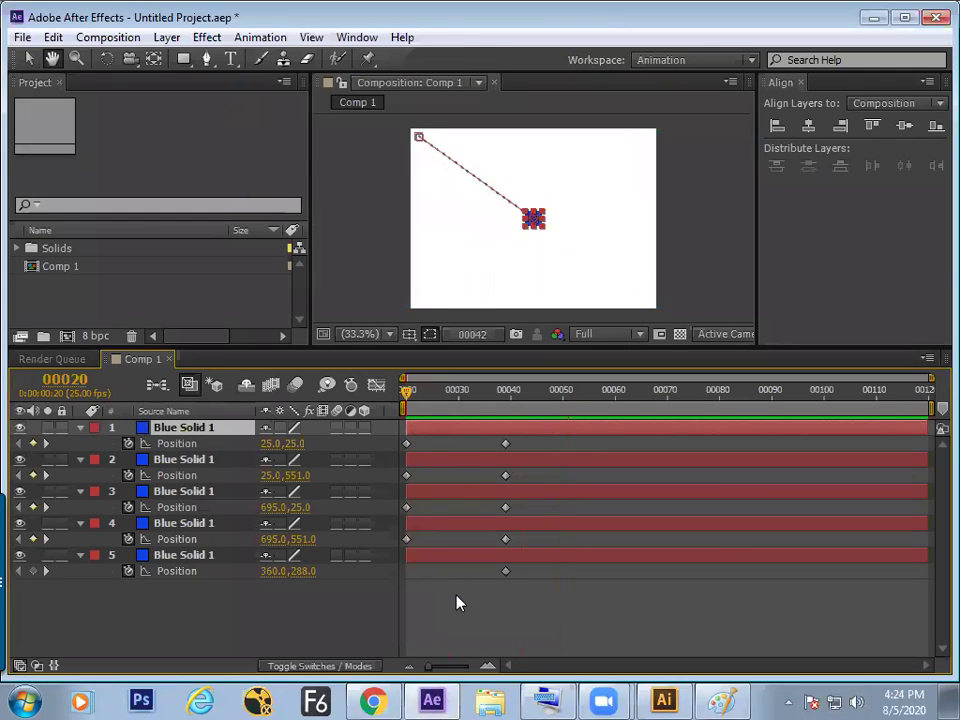
left_click(441, 597)
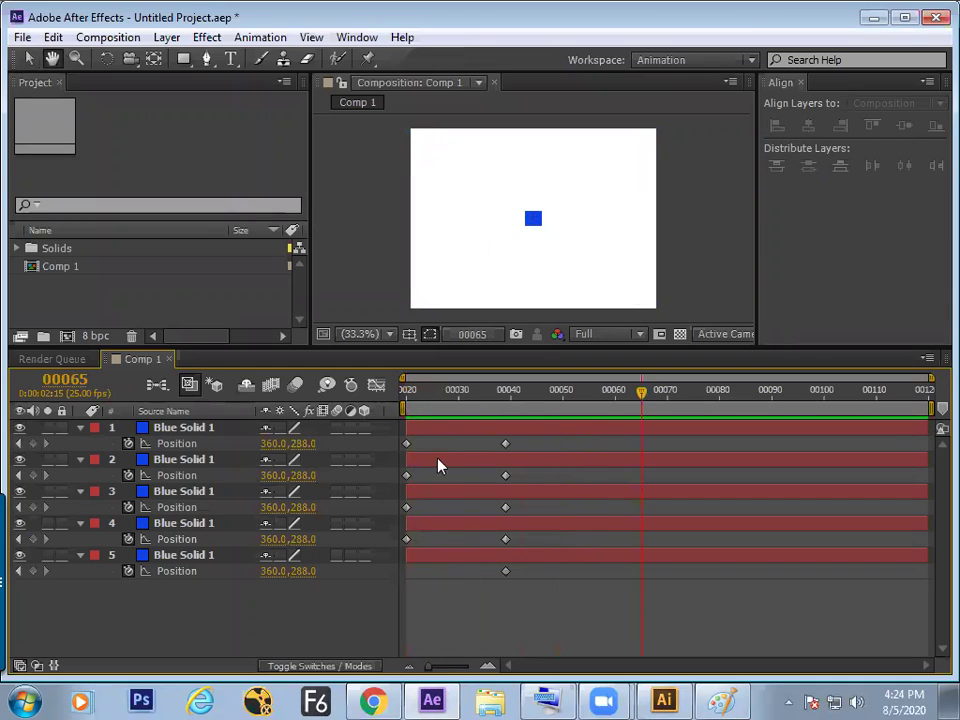
mouse_move(428, 407)
left_mouse_down()
mouse_move(477, 413)
mouse_move(465, 425)
mouse_move(478, 432)
left_mouse_up()
left_click(476, 432)
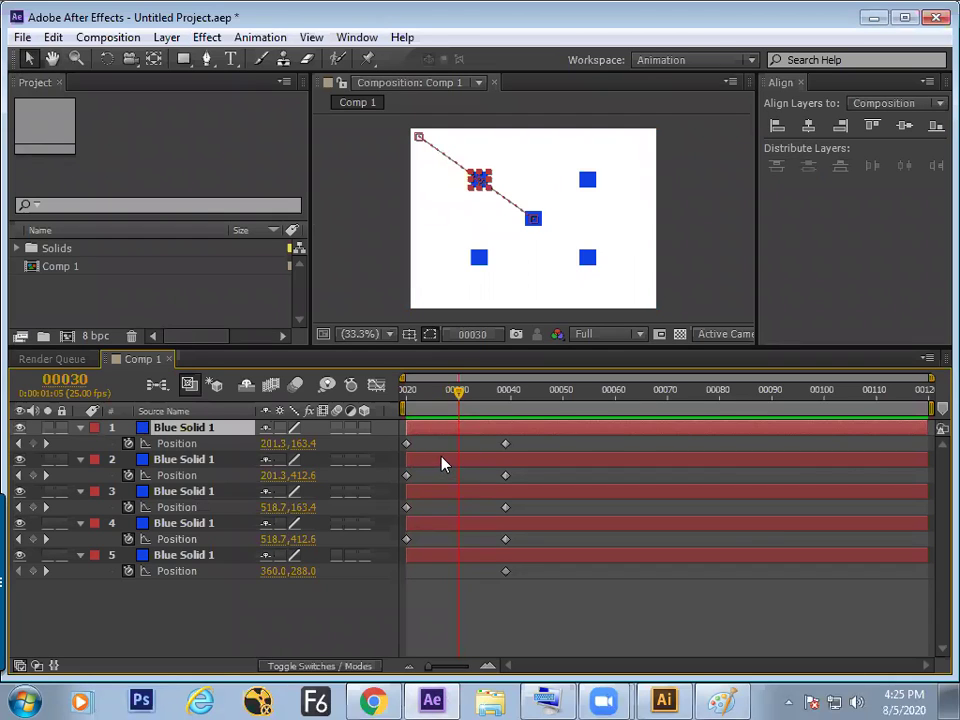
left_click_drag(456, 392, 426, 406)
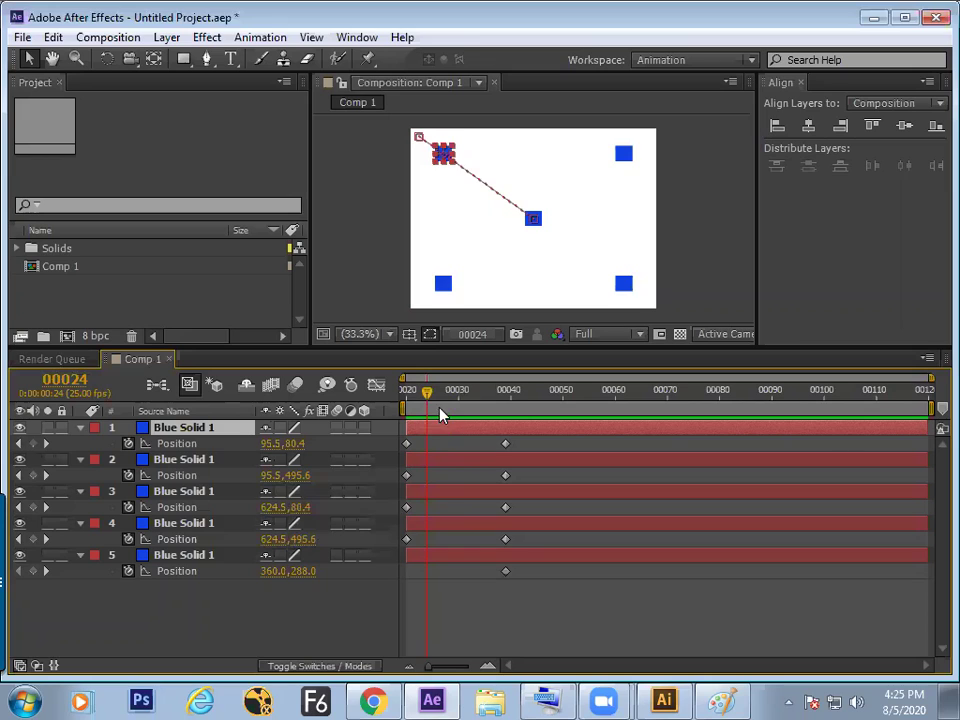
key("Home")
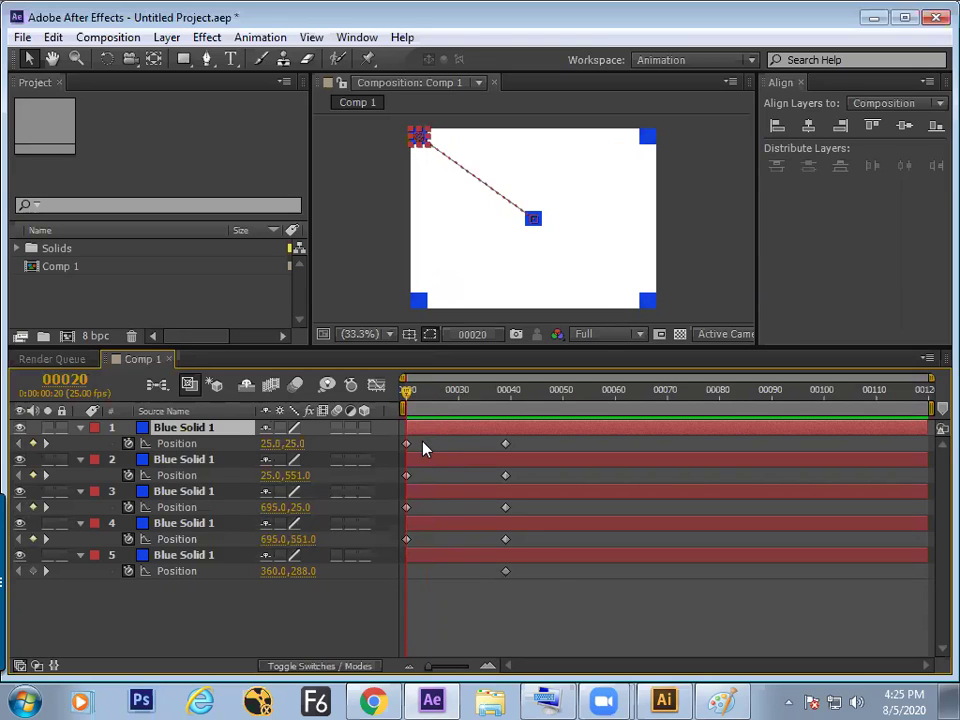
Delete the frame-20 corner keyframes, shift the remaining five to frame 42, and return to frame 20
left_click_drag(420, 438, 403, 568)
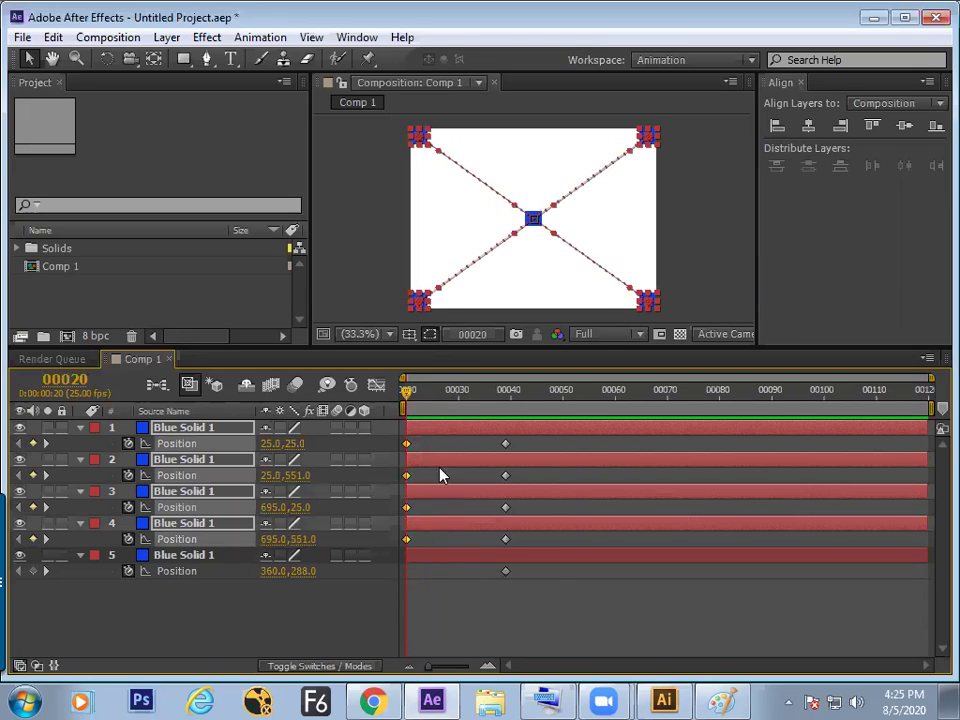
left_click_drag(490, 391, 521, 391)
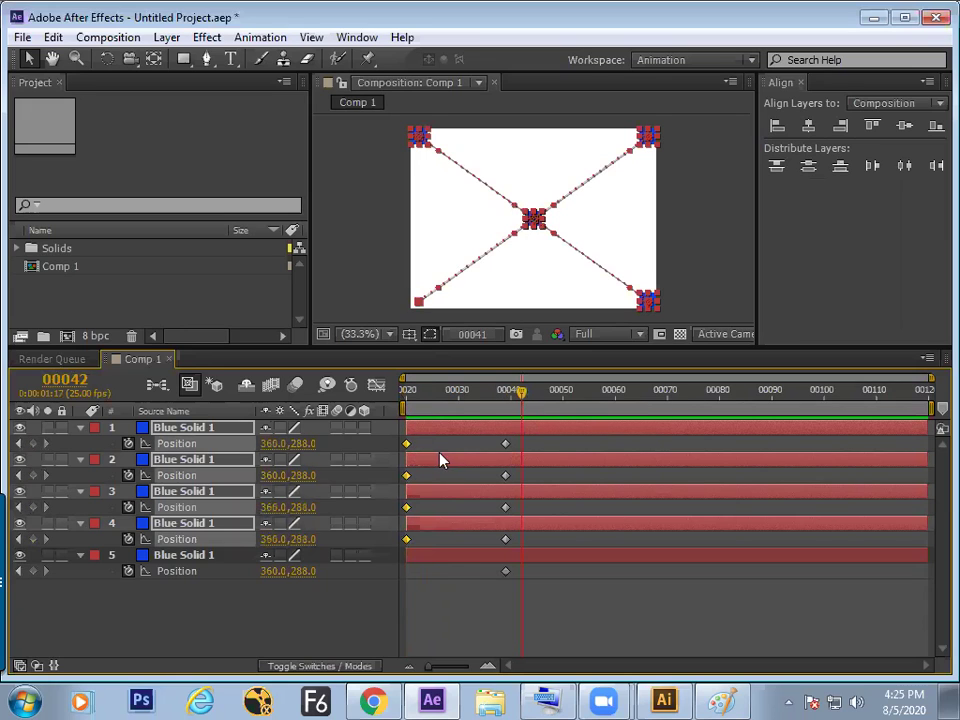
left_click_drag(420, 434, 398, 570)
key("Delete")
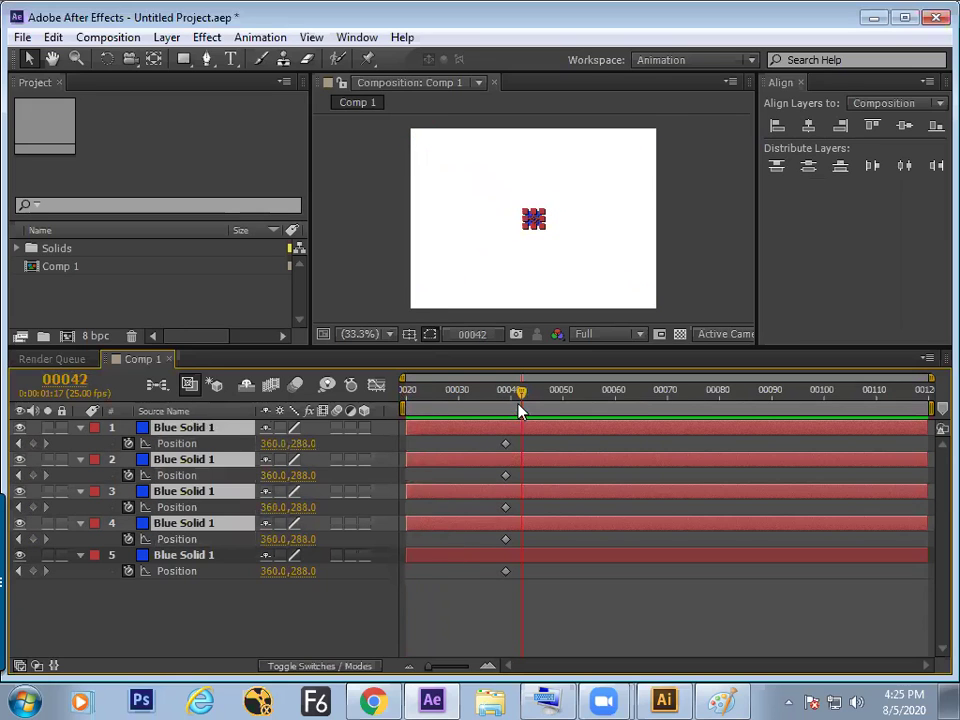
mouse_move(498, 443)
left_mouse_down()
mouse_move(516, 602)
mouse_move(519, 472)
left_mouse_up()
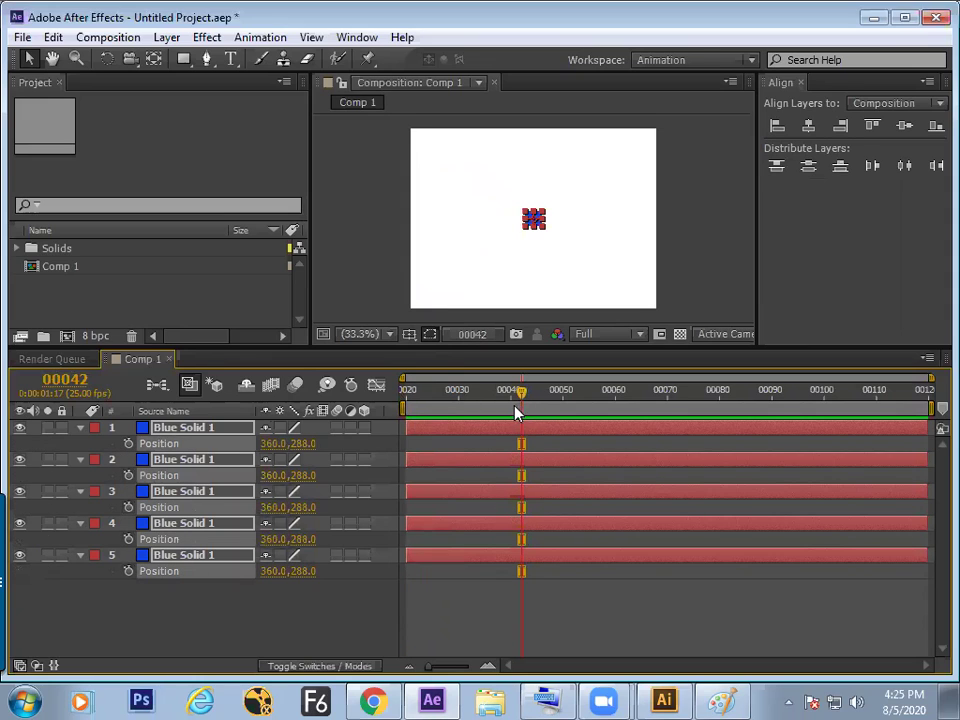
left_click(128, 443)
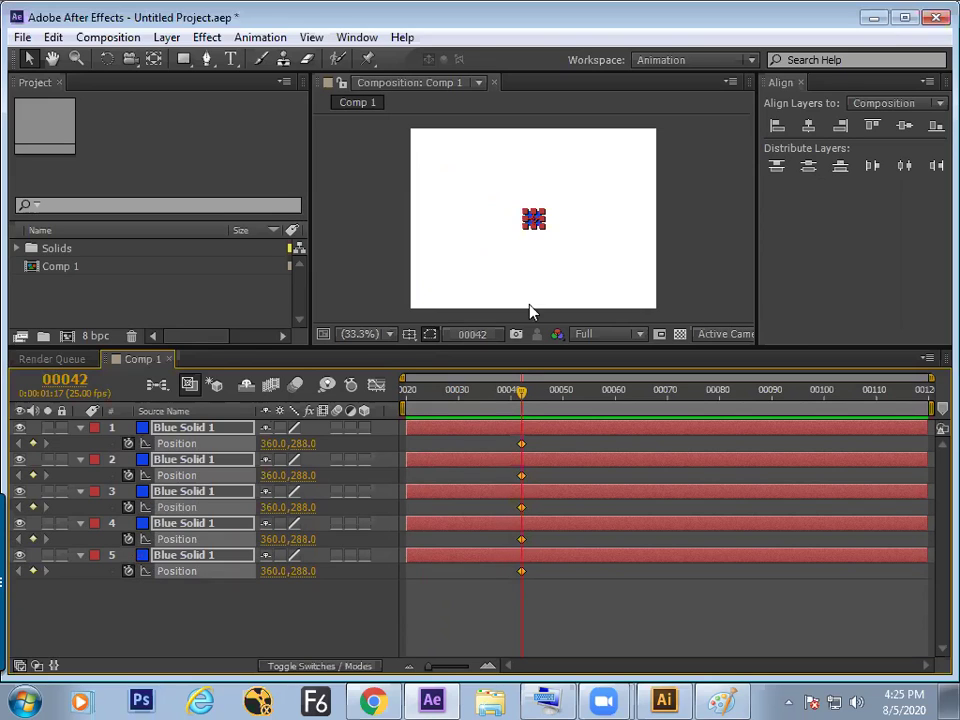
left_click_drag(519, 392, 401, 396)
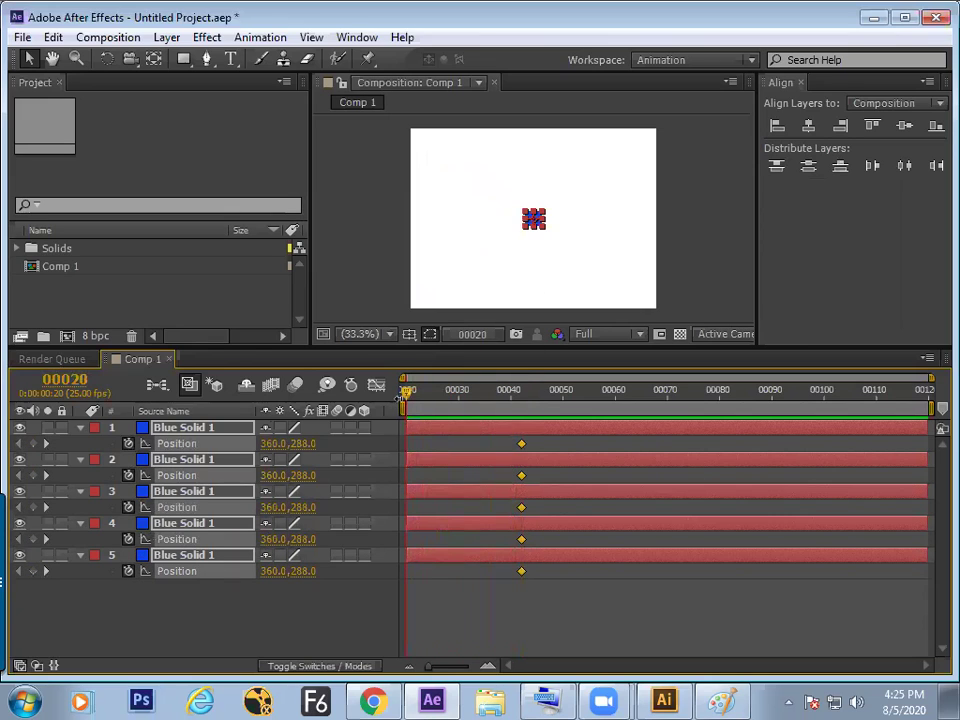
left_click(439, 440)
left_click(439, 432)
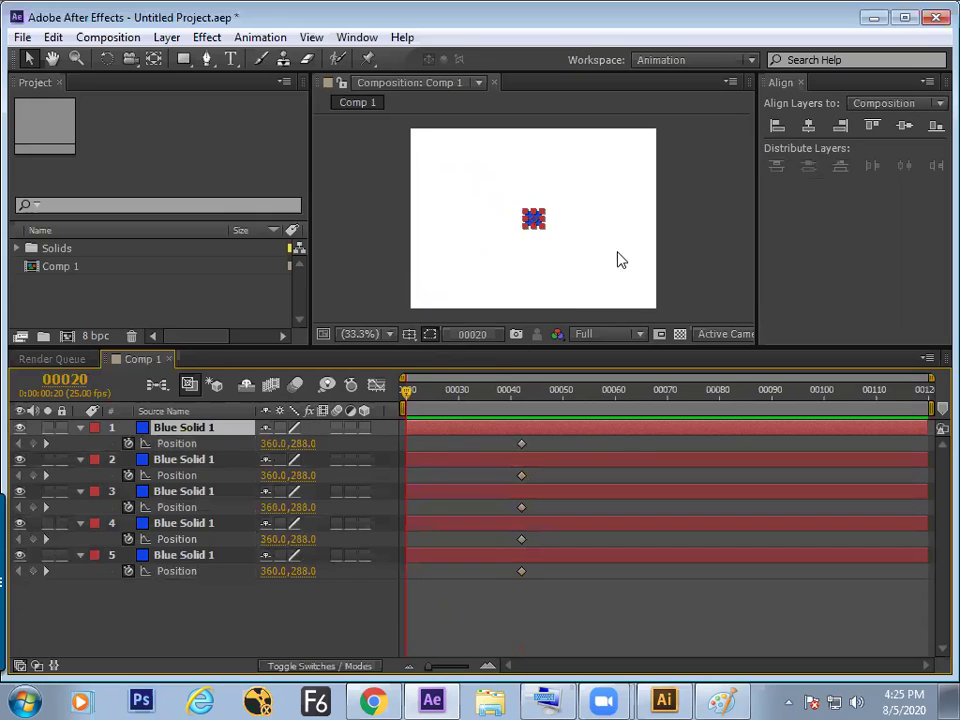
Align the first square to the top-left corner and the second to the bottom-right
left_click(776, 131)
left_click(776, 128)
left_click(872, 127)
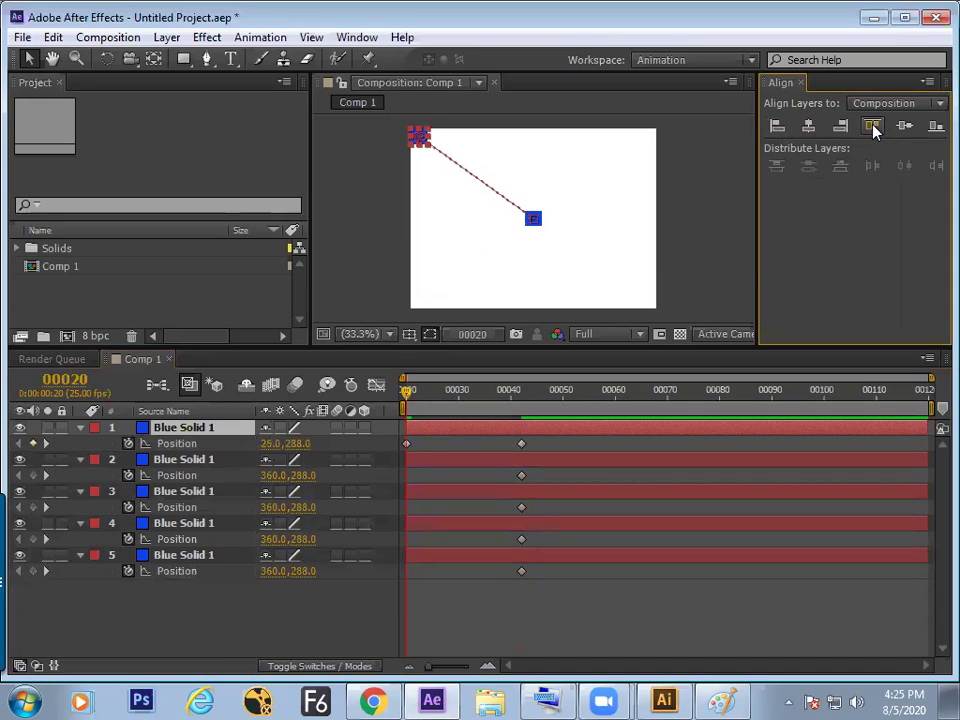
left_click(585, 461)
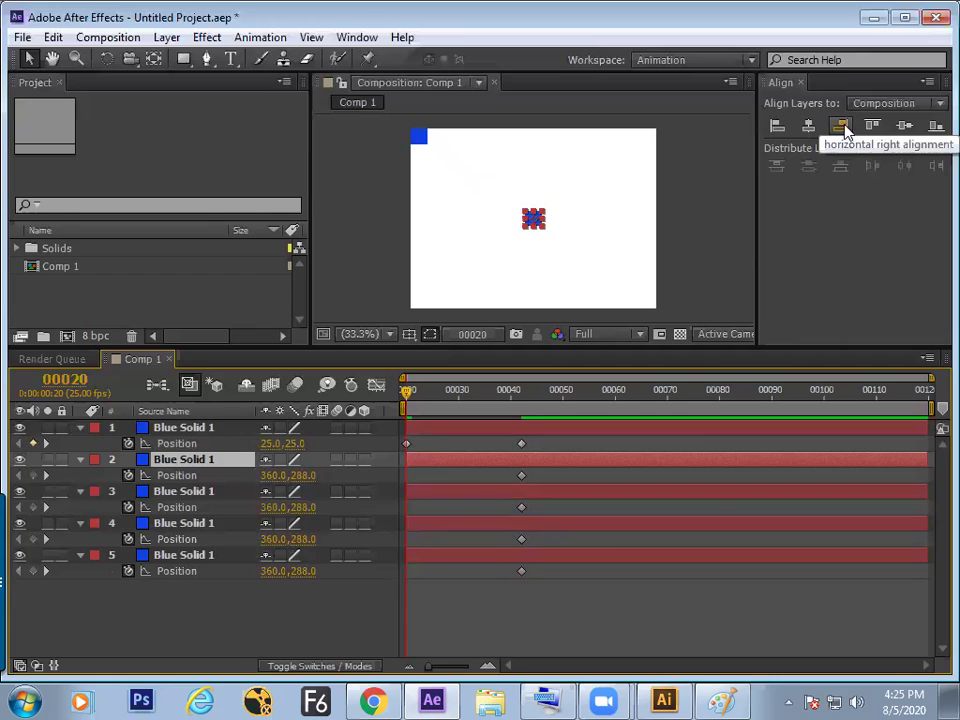
left_click(840, 127)
left_click(934, 127)
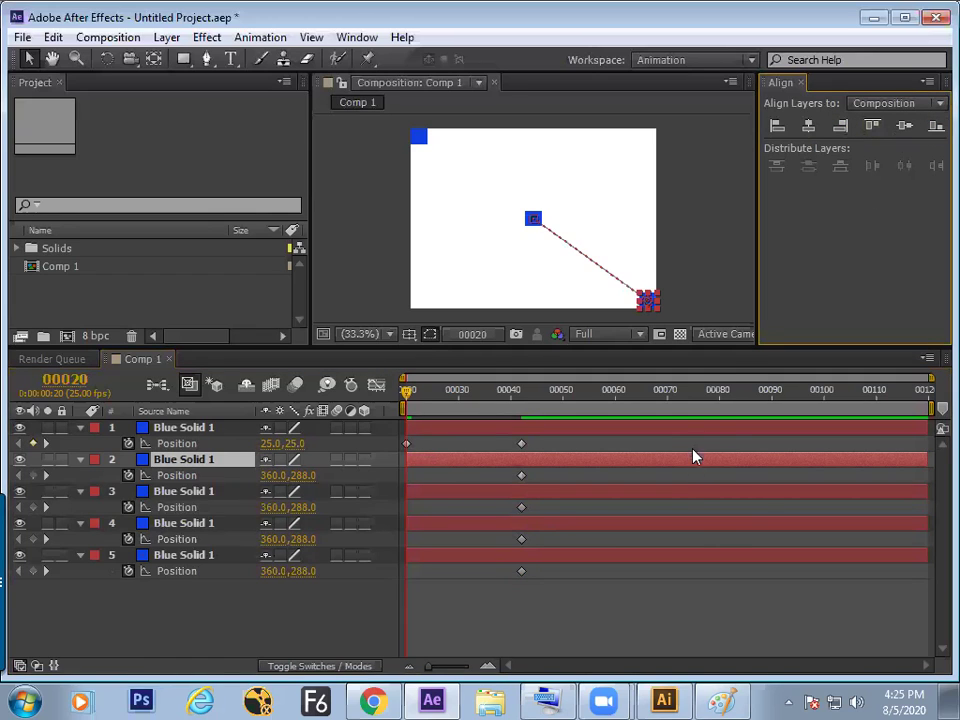
Align the third square to the top-left corner and the fourth to the top-right
left_click(678, 492)
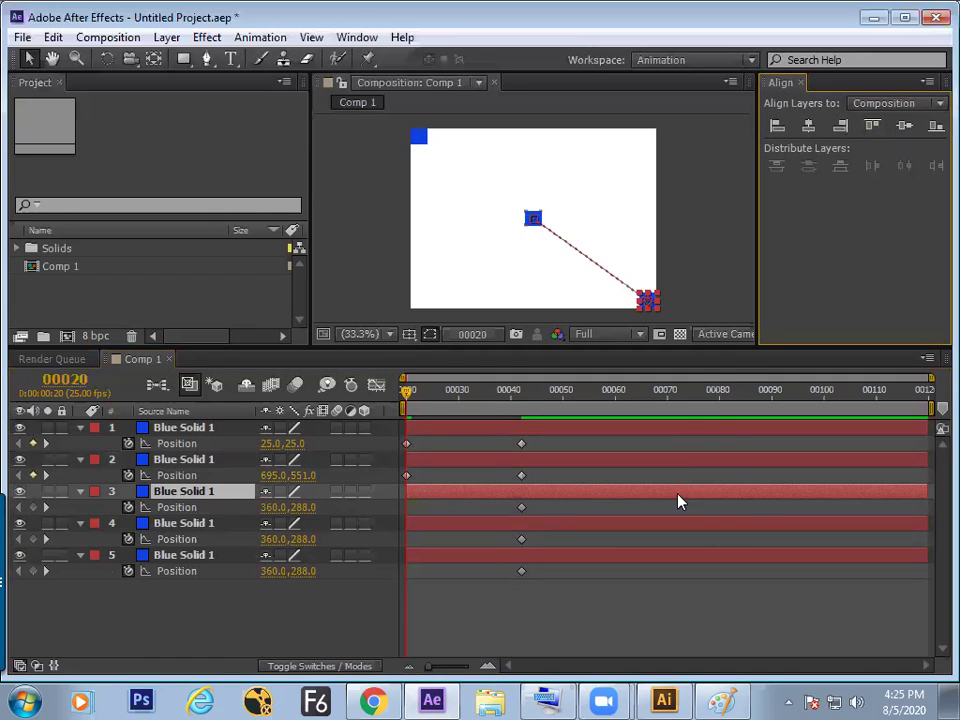
left_click(872, 125)
left_click(777, 125)
left_click(724, 523)
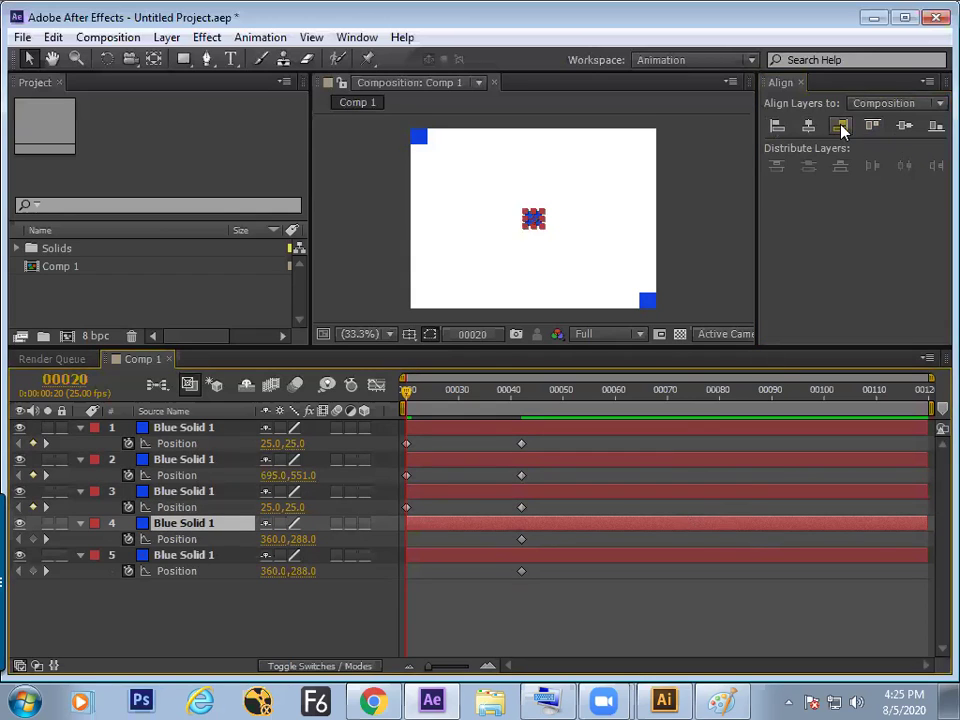
left_click(840, 126)
left_click(872, 126)
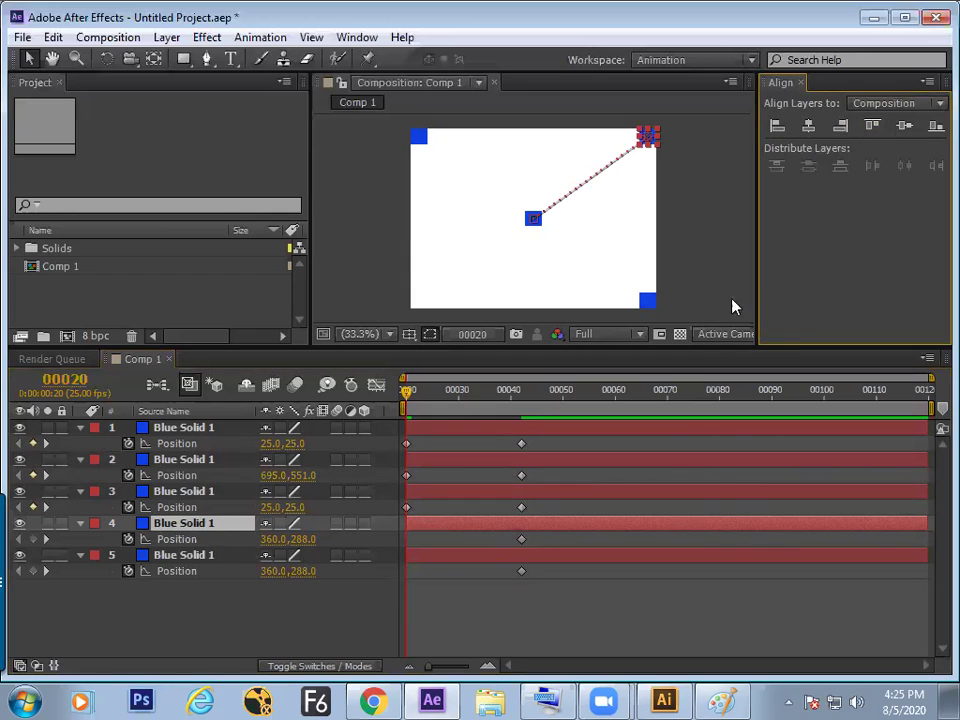
Scrub to preview the solids sliding toward centre, then return to the first frame
left_click(638, 488)
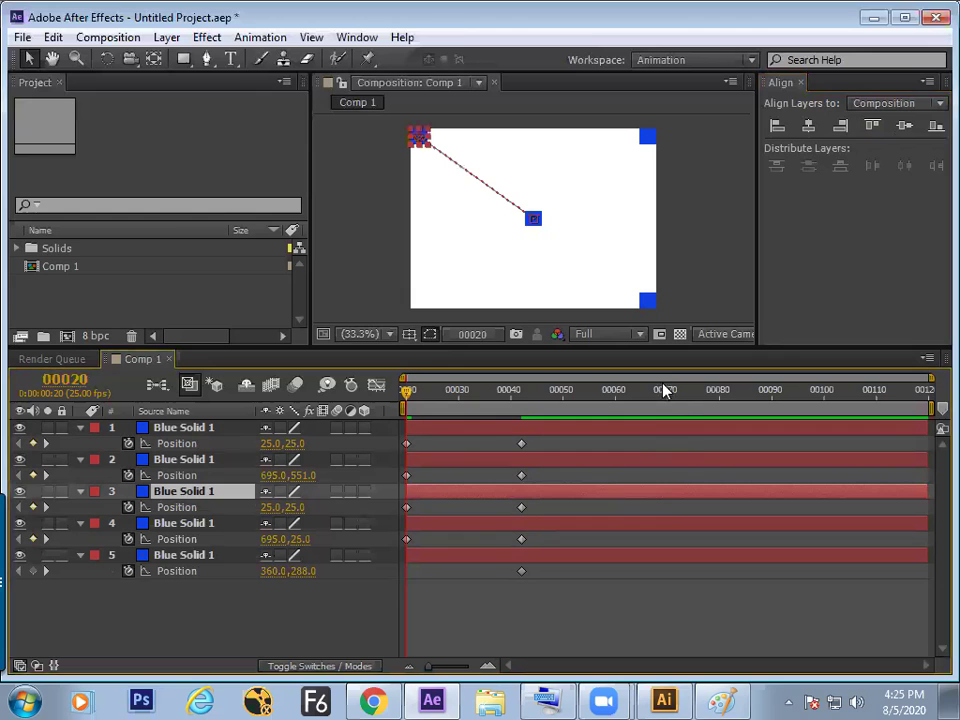
left_click_drag(428, 403, 490, 424)
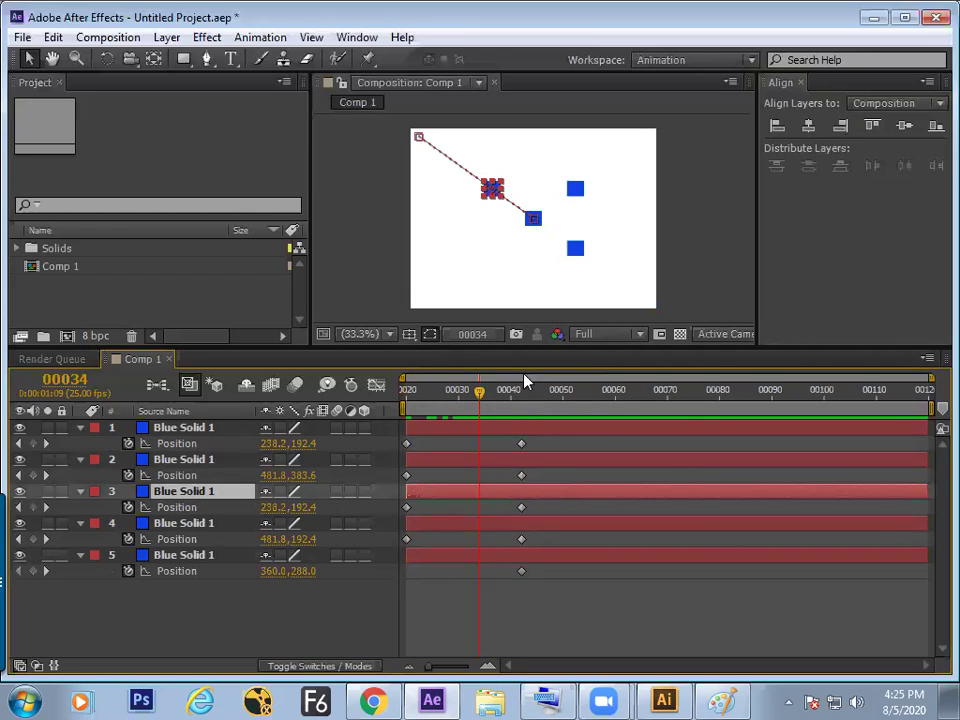
left_click_drag(462, 409, 398, 440)
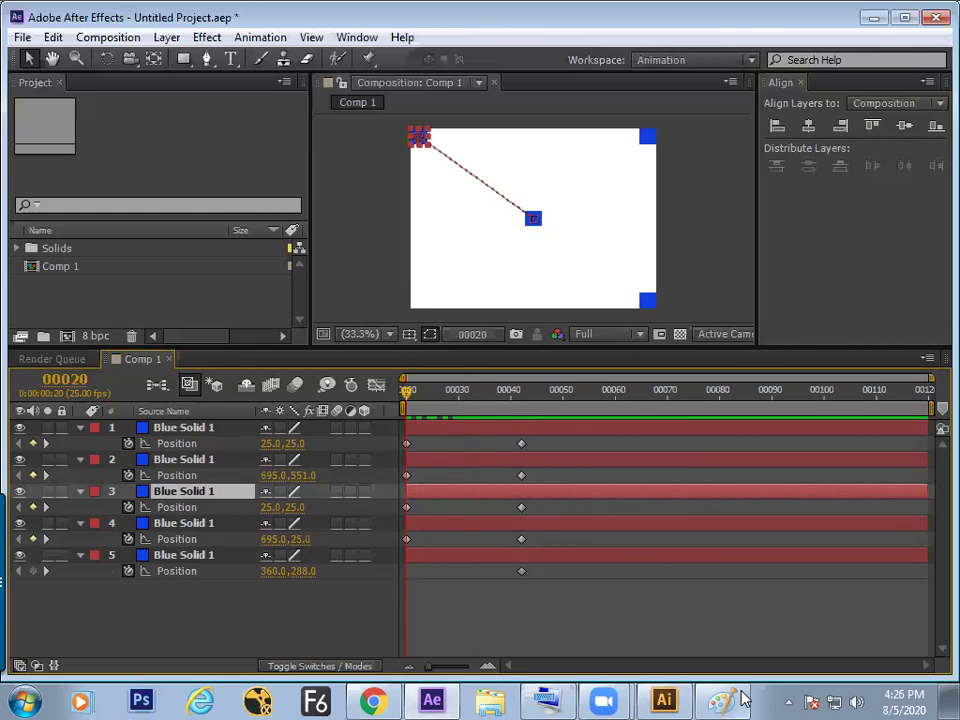
key("alt+Tab")
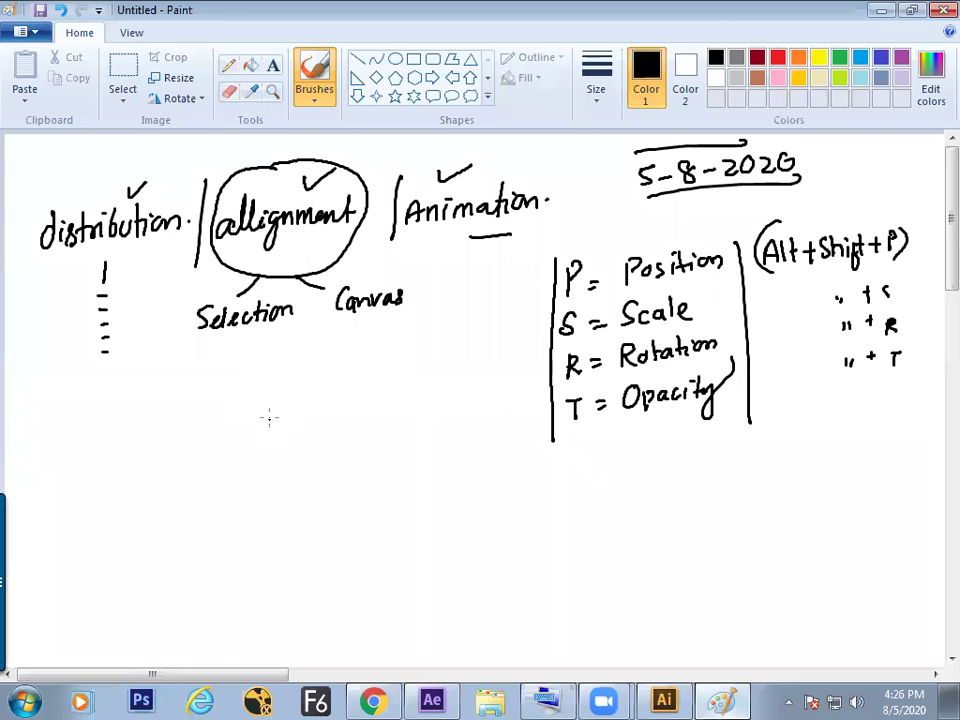
Write 'Key' and draw a tick-marked arrow beneath it
mouse_move(289, 412)
left_mouse_down()
mouse_move(290, 429)
mouse_move(331, 421)
mouse_move(322, 434)
left_mouse_up()
left_click_drag(331, 457, 418, 455)
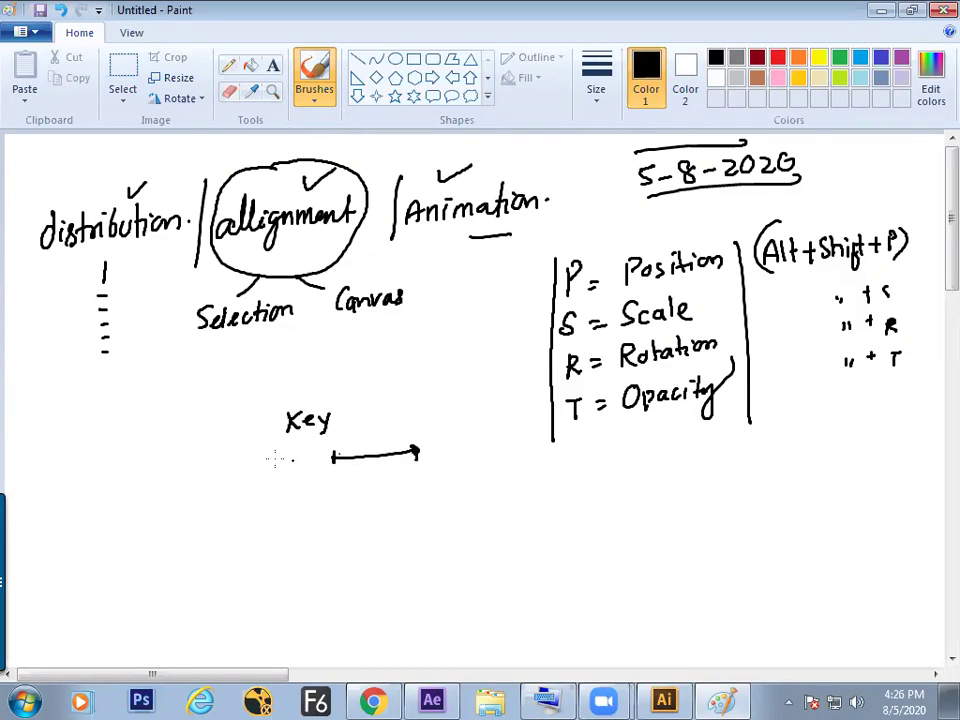
left_click_drag(331, 447, 331, 466)
Select layers 2 through 5 in the timeline and delete them
key("alt+Tab")
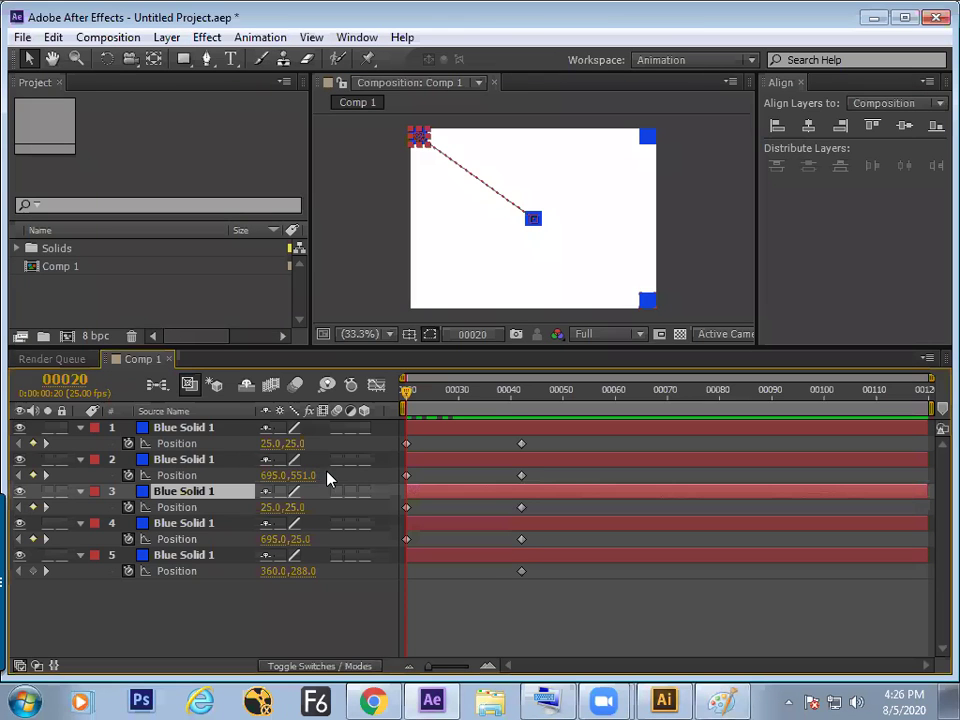
left_click(430, 429)
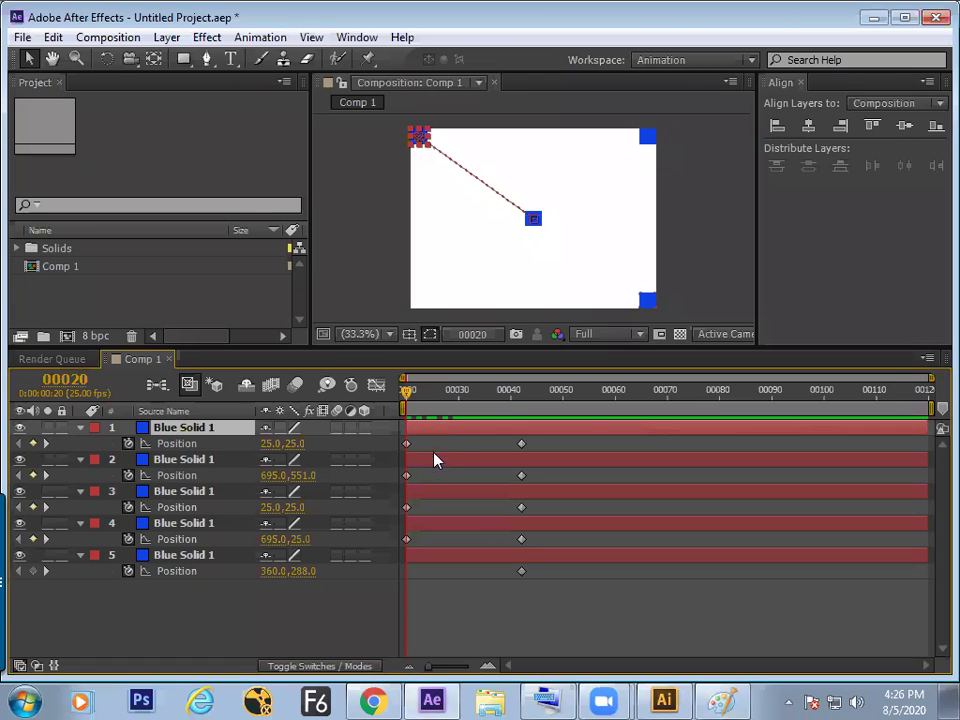
mouse_move(435, 443)
left_mouse_down()
mouse_move(464, 548)
mouse_move(420, 461)
left_mouse_up()
left_click_drag(170, 597, 190, 465)
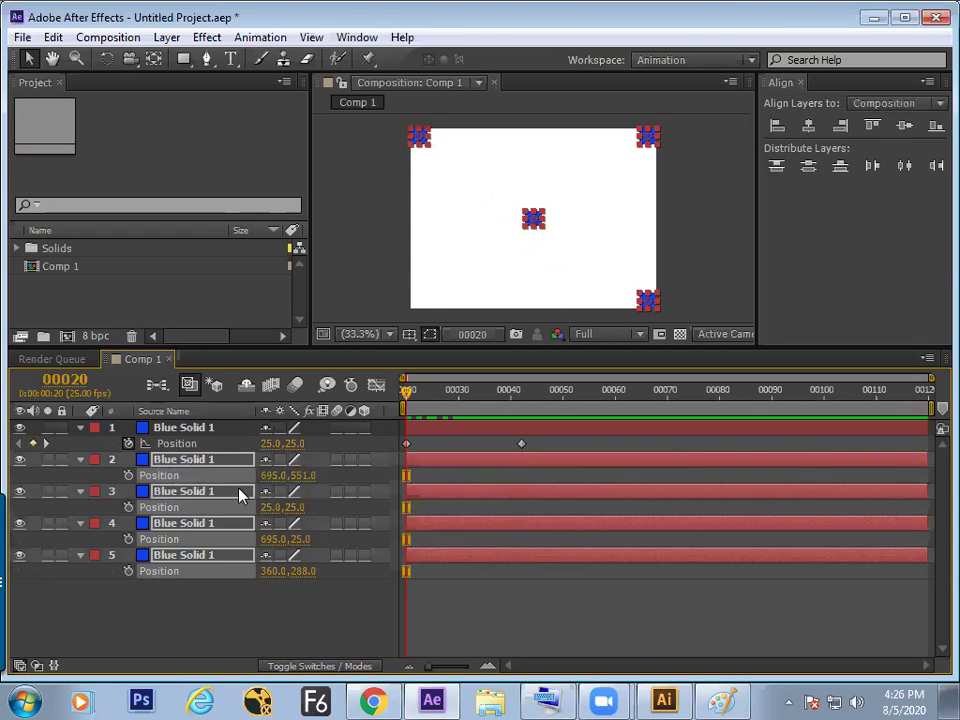
key("Delete")
Play and scrub the single square's slide, ending back on the starting frame 20
key("space")
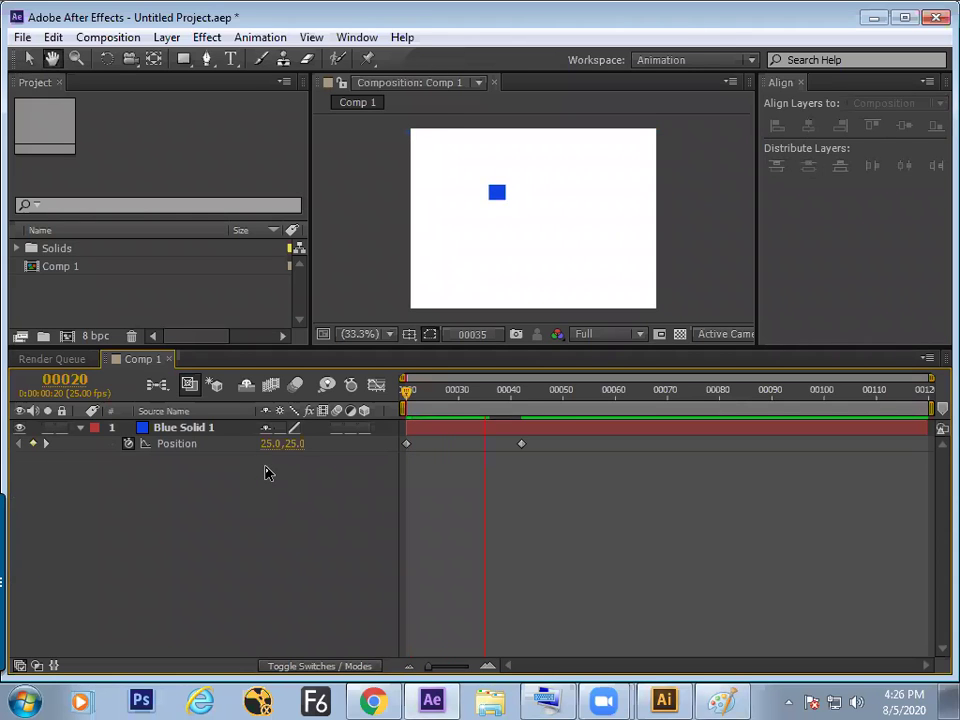
left_click_drag(533, 402, 421, 428)
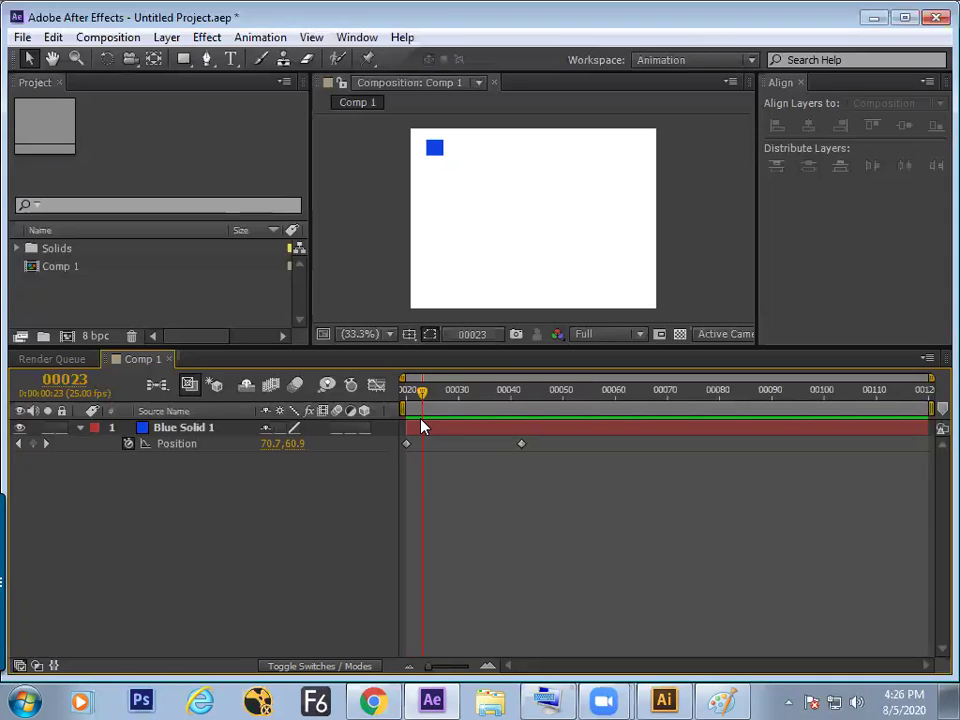
mouse_move(421, 427)
left_mouse_down()
mouse_move(487, 447)
mouse_move(436, 447)
left_mouse_up()
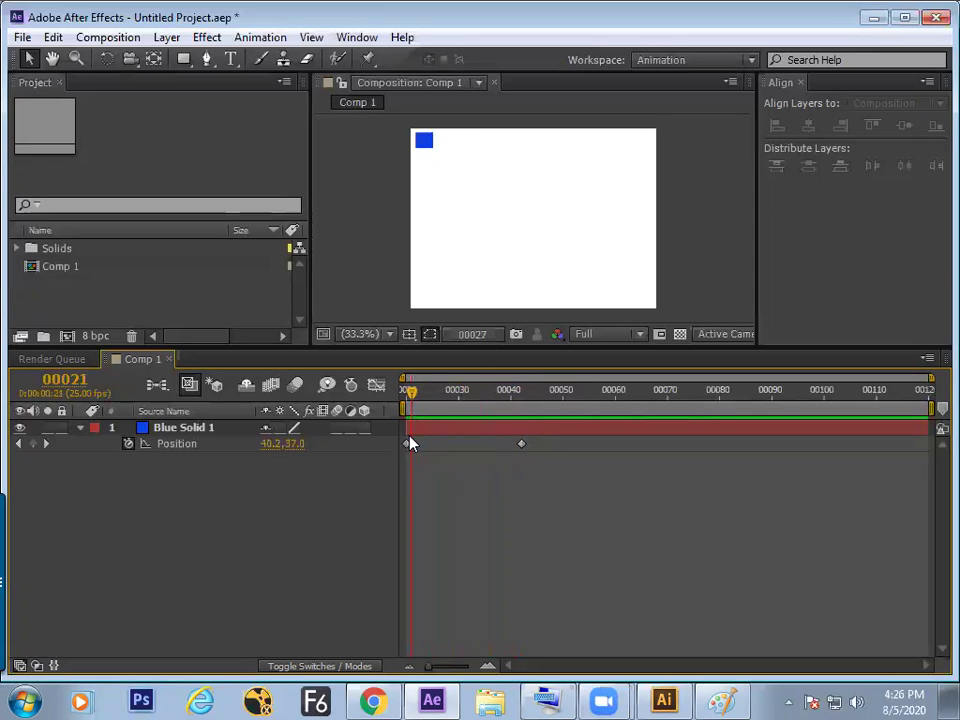
left_click_drag(436, 447, 379, 482)
key("space")
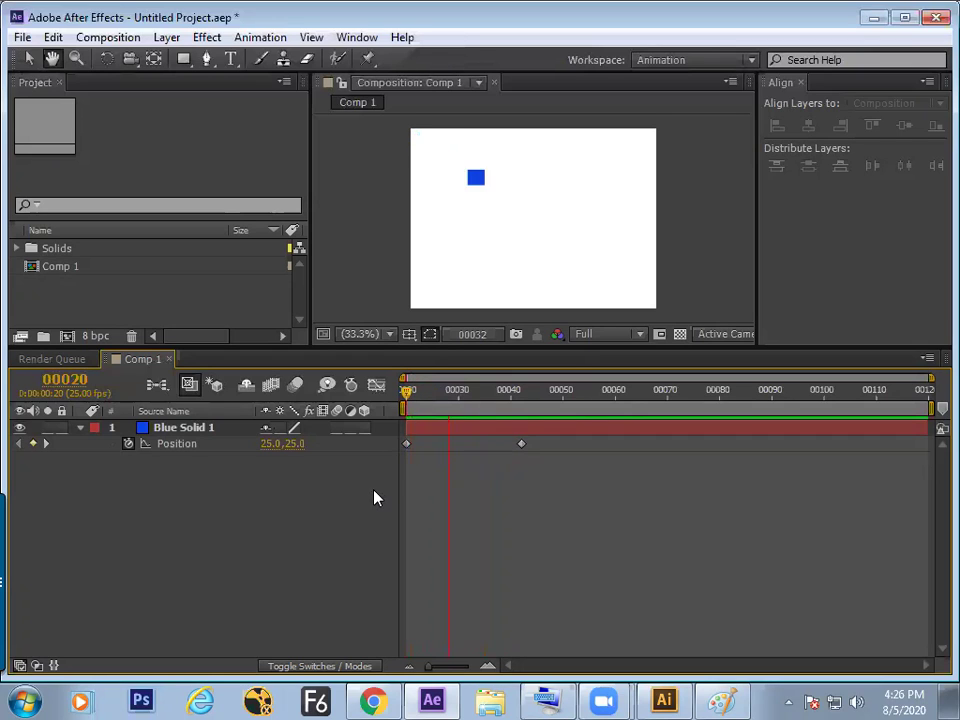
key("space")
left_click_drag(465, 405, 404, 414)
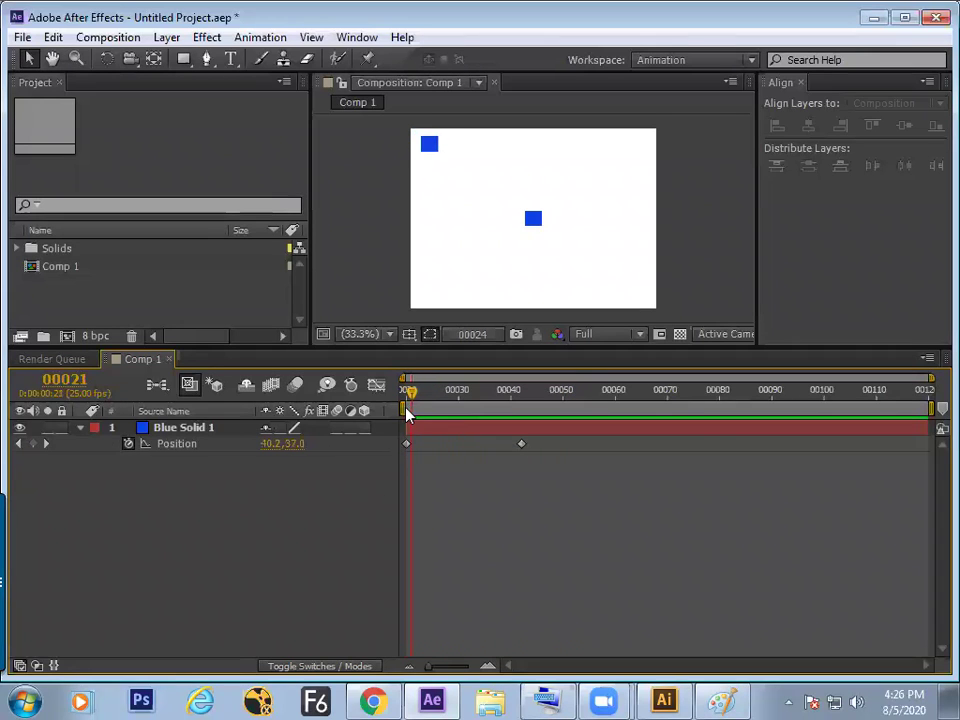
key("Page_Up")
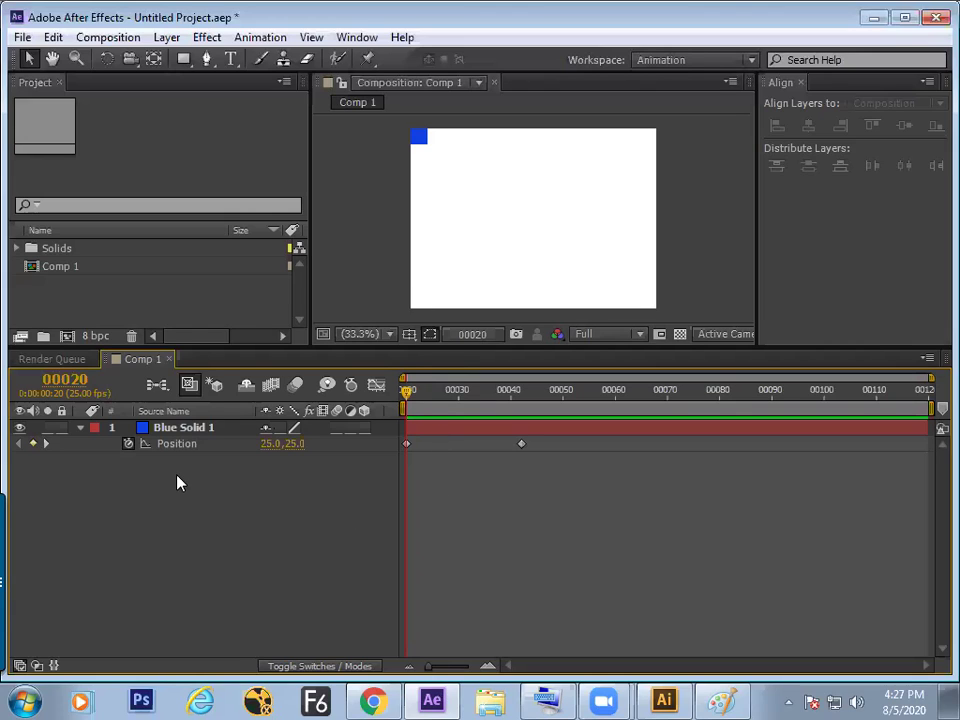
Select Blue Solid 1's two Position keyframes, at frame 00020 and the later one
left_click(182, 445)
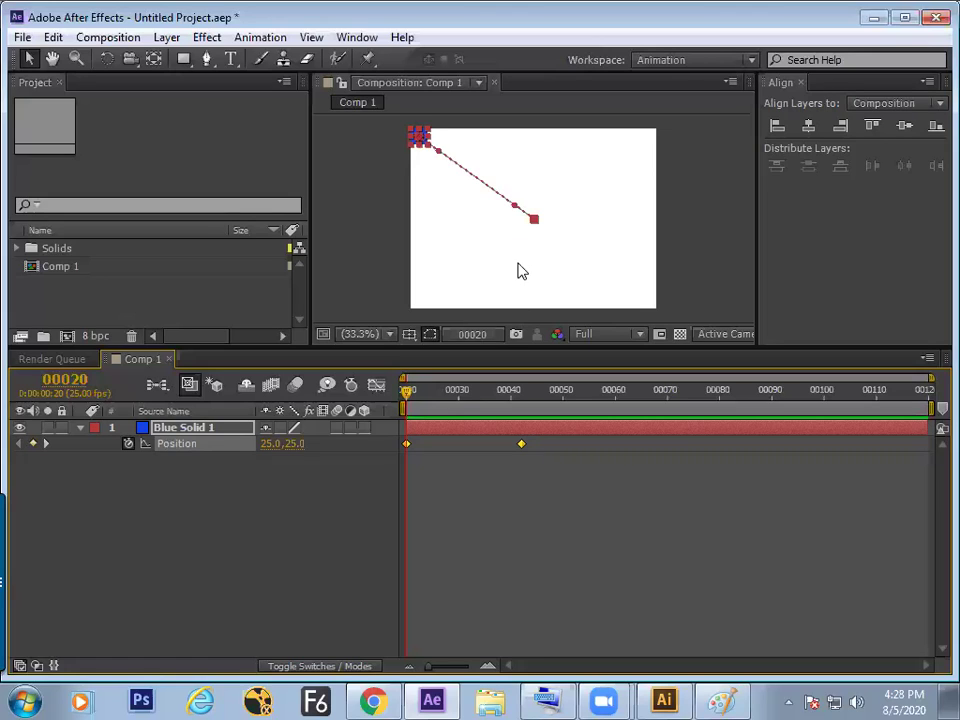
left_click(444, 497)
key("space")
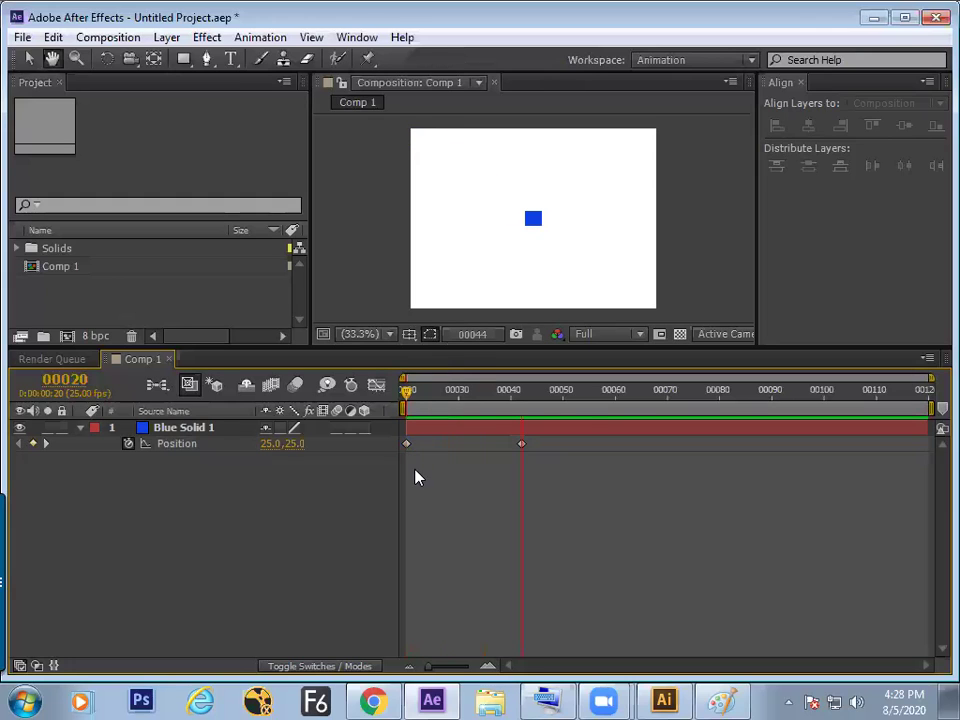
mouse_move(455, 401)
left_mouse_down()
mouse_move(437, 401)
mouse_move(482, 411)
left_mouse_up()
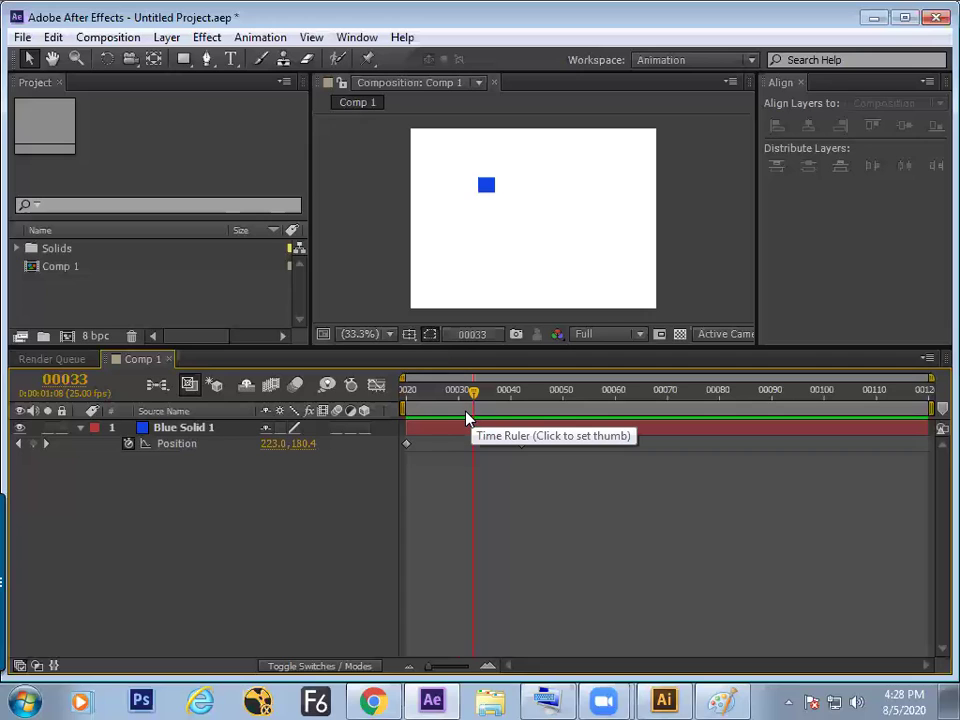
mouse_move(474, 406)
left_mouse_down()
mouse_move(463, 403)
mouse_move(531, 420)
mouse_move(501, 408)
left_mouse_up()
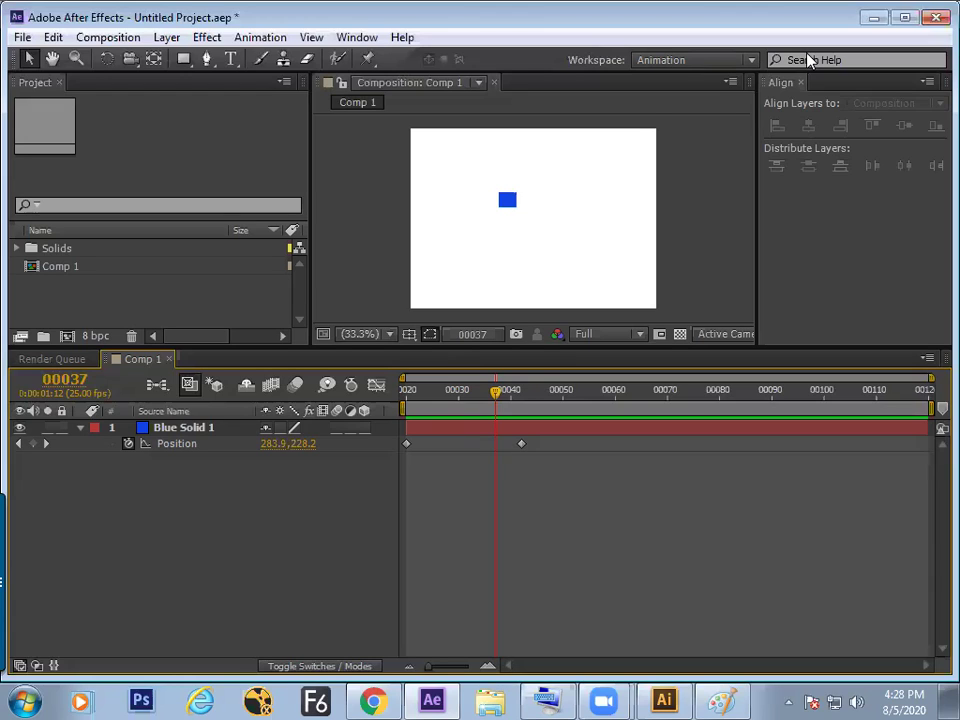
left_click(203, 430)
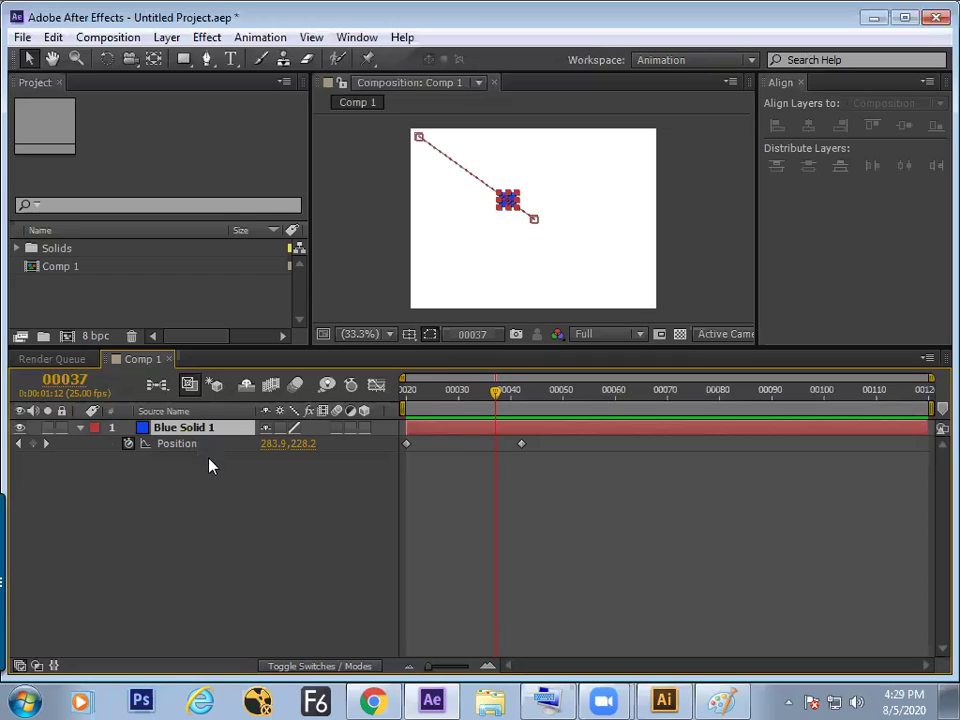
left_click(210, 463)
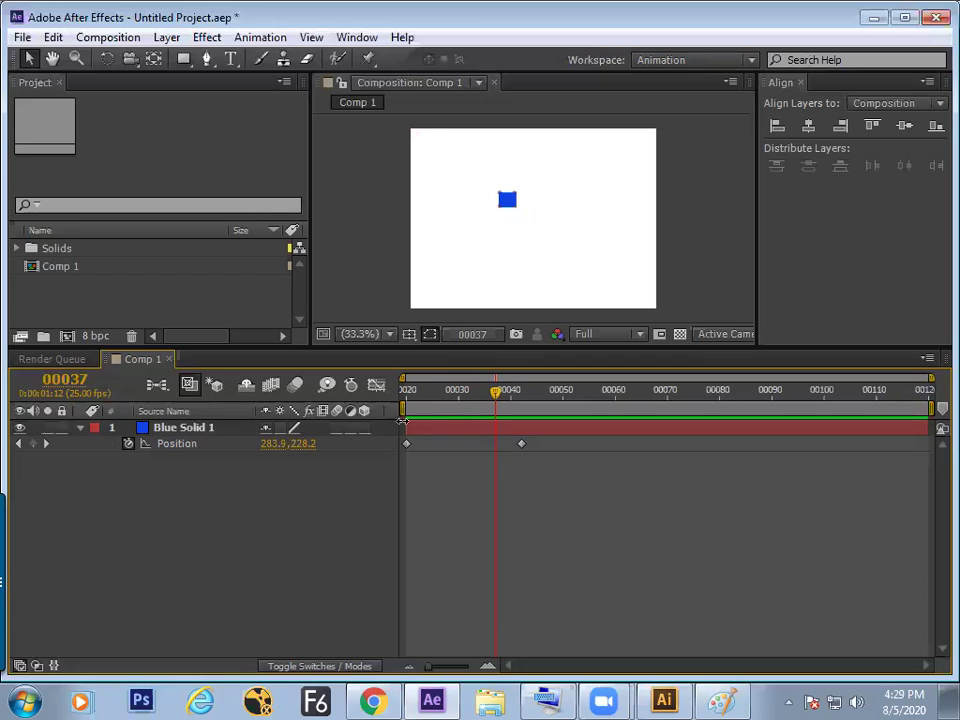
key("Home")
key("space")
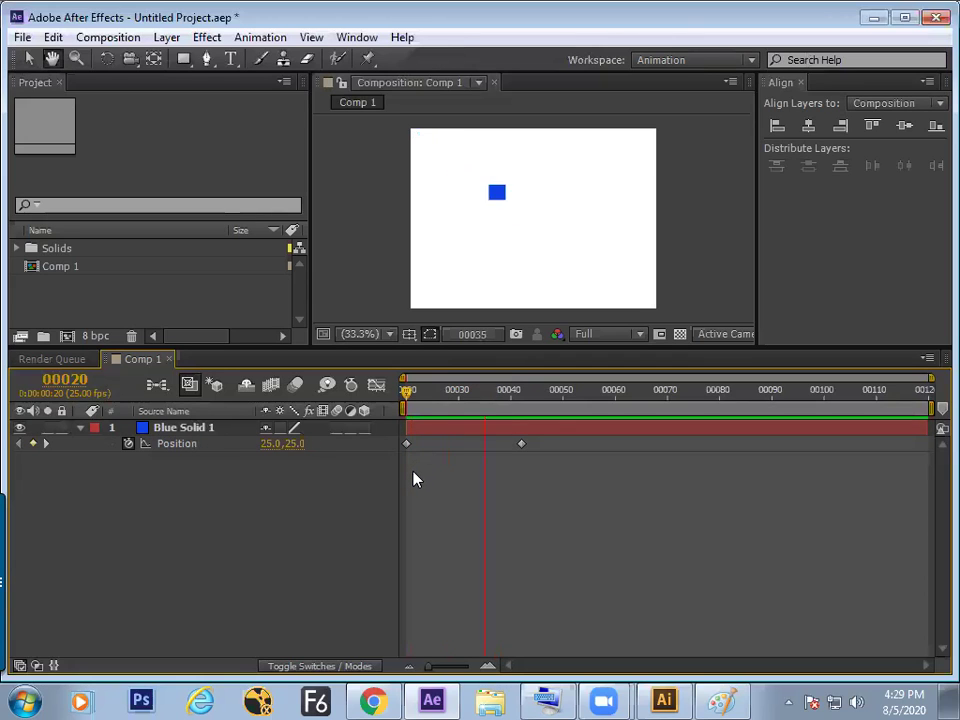
left_click_drag(416, 405, 437, 418)
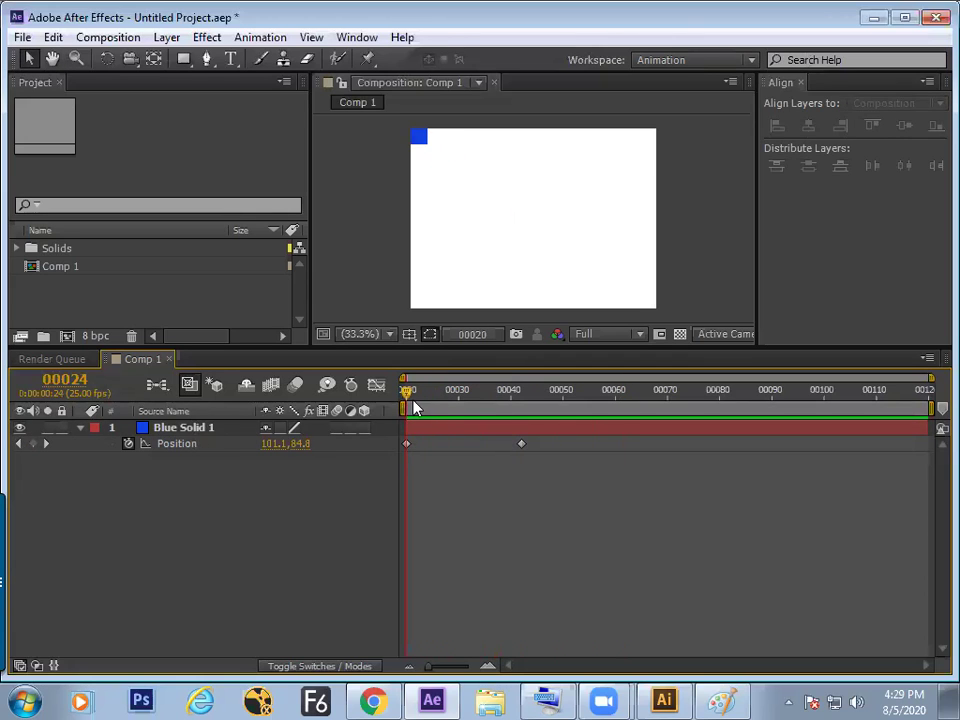
key("Home")
key("space")
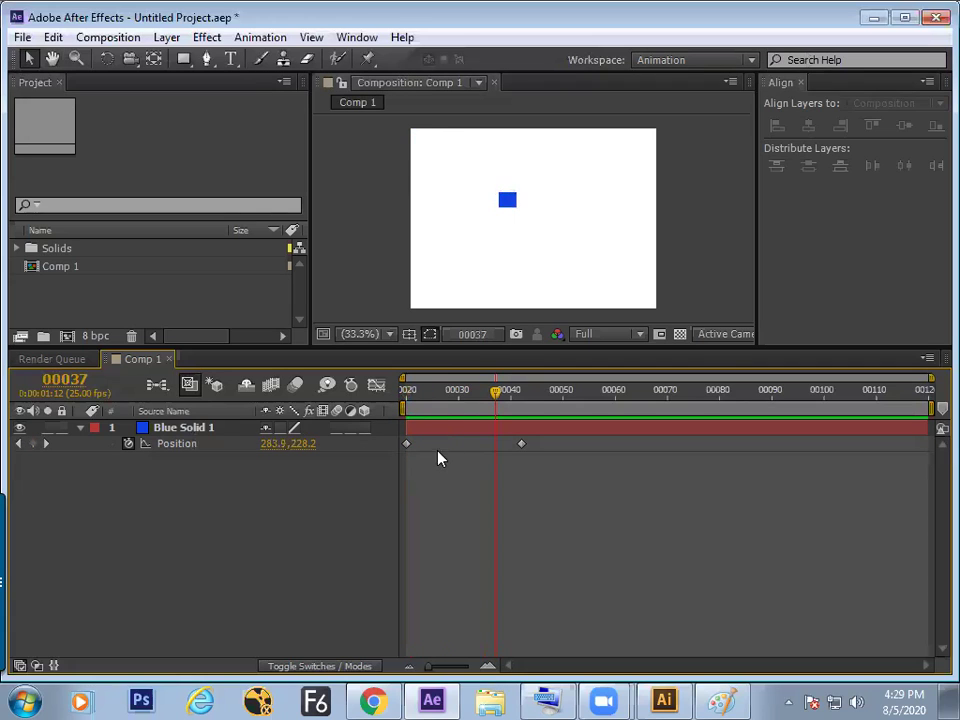
mouse_move(456, 399)
left_mouse_down()
mouse_move(407, 400)
mouse_move(449, 413)
left_mouse_up()
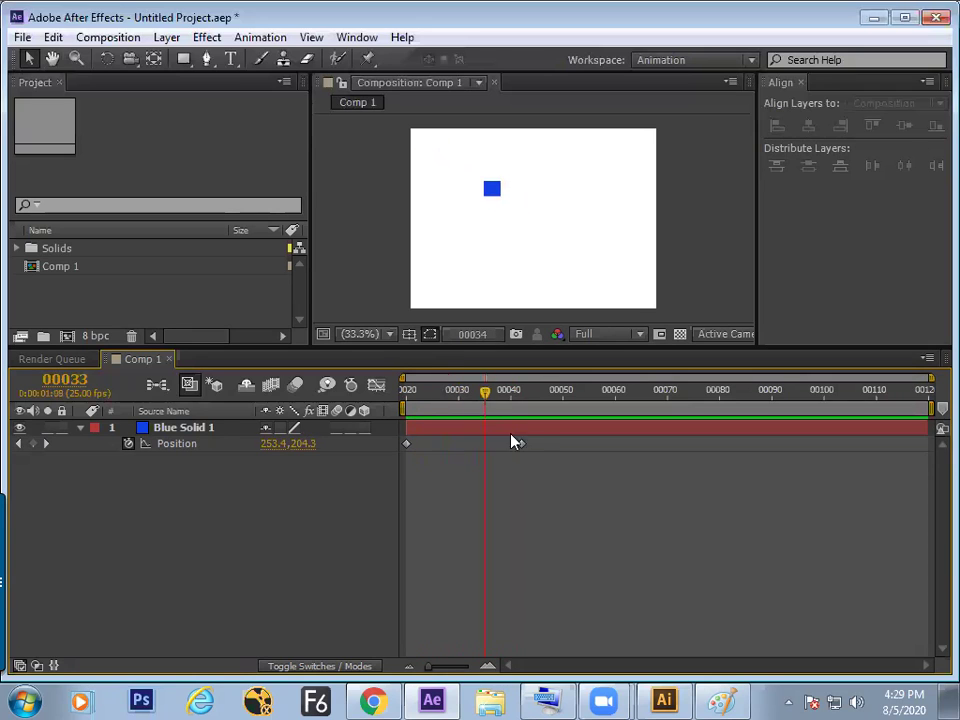
mouse_move(450, 442)
left_mouse_down()
mouse_move(519, 450)
mouse_move(441, 396)
left_mouse_up()
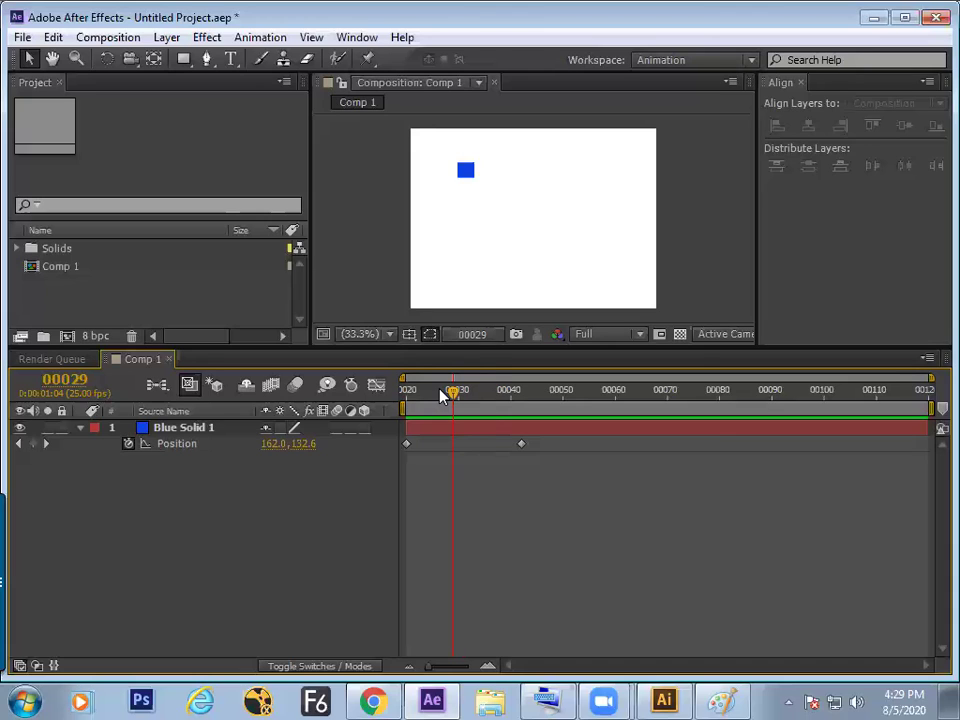
left_click_drag(452, 391, 380, 406)
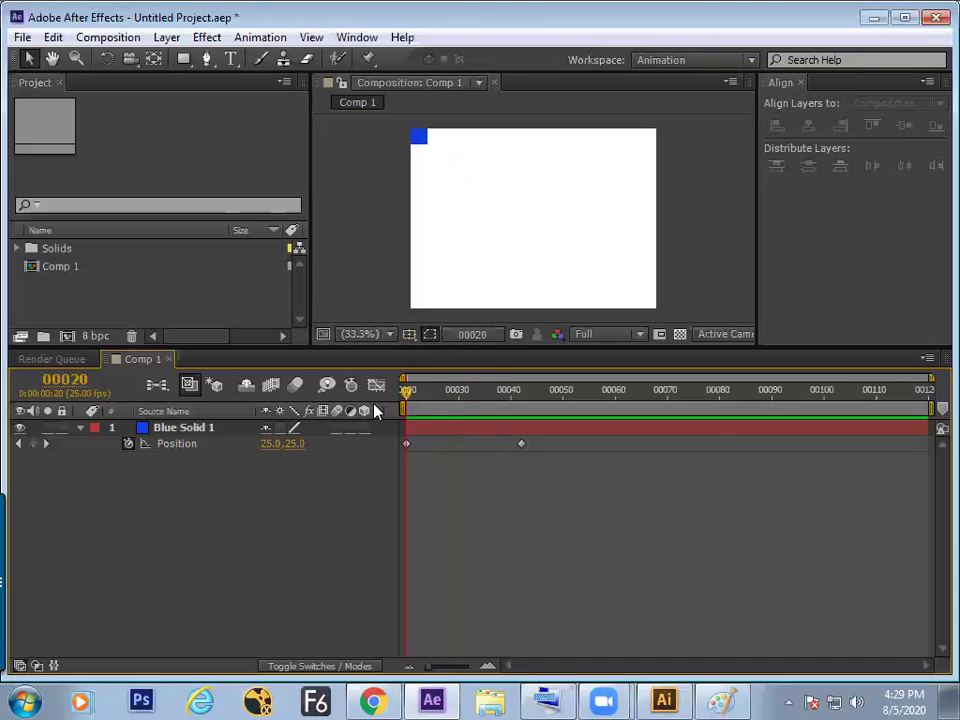
Nudge the first blue square slightly lower in the frame
left_click(435, 440)
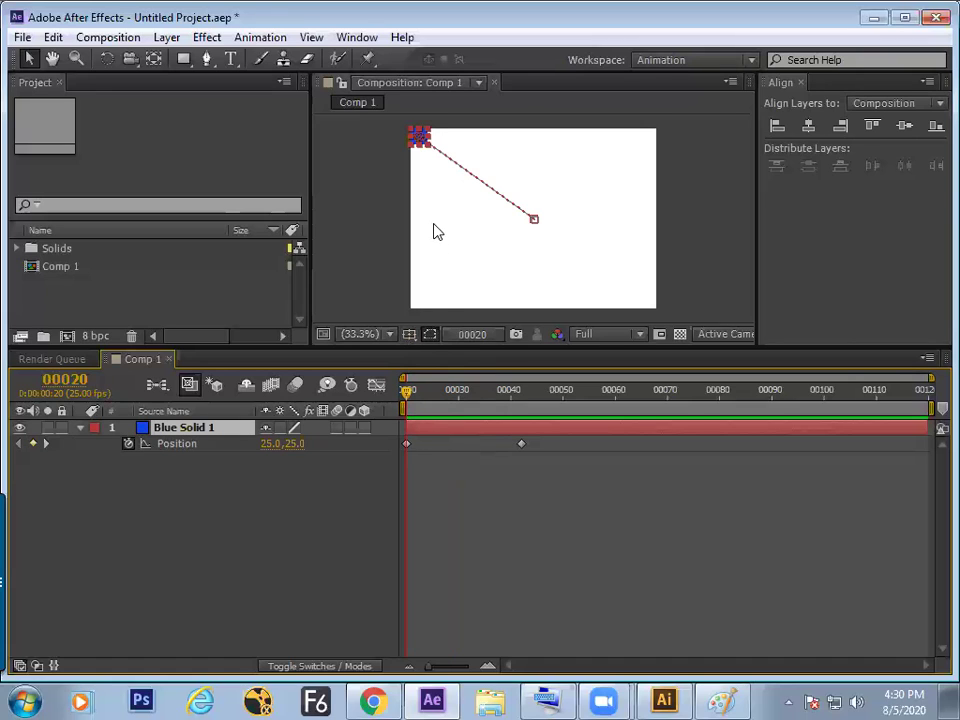
key("shift+Down")
key("shift+Down")
key("shift+Down")
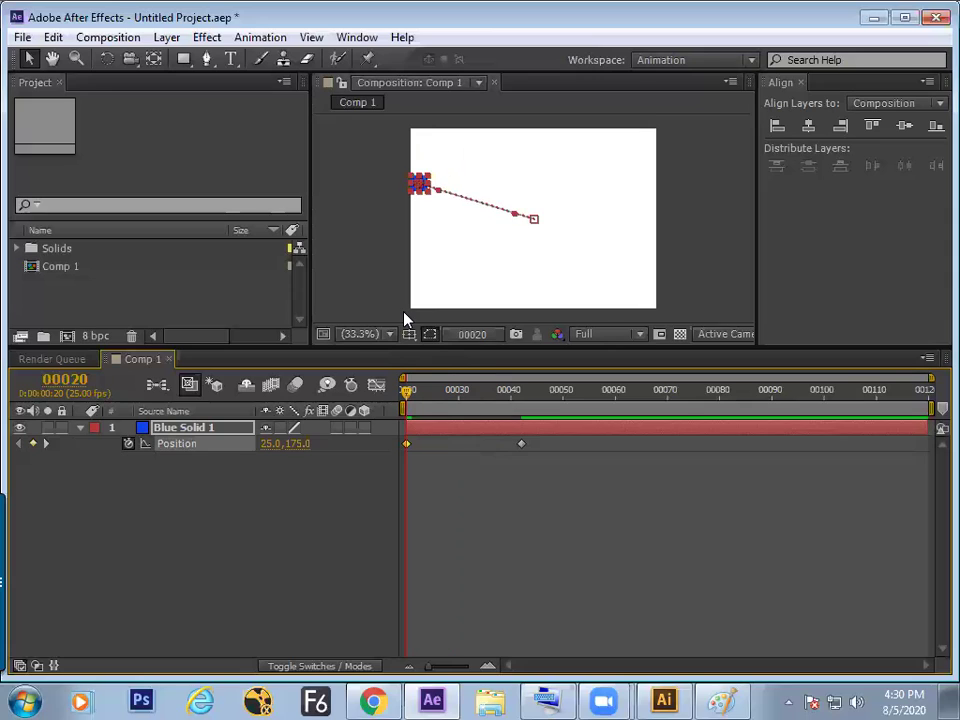
key("shift+Down")
key("shift+Down")
key("shift+Down")
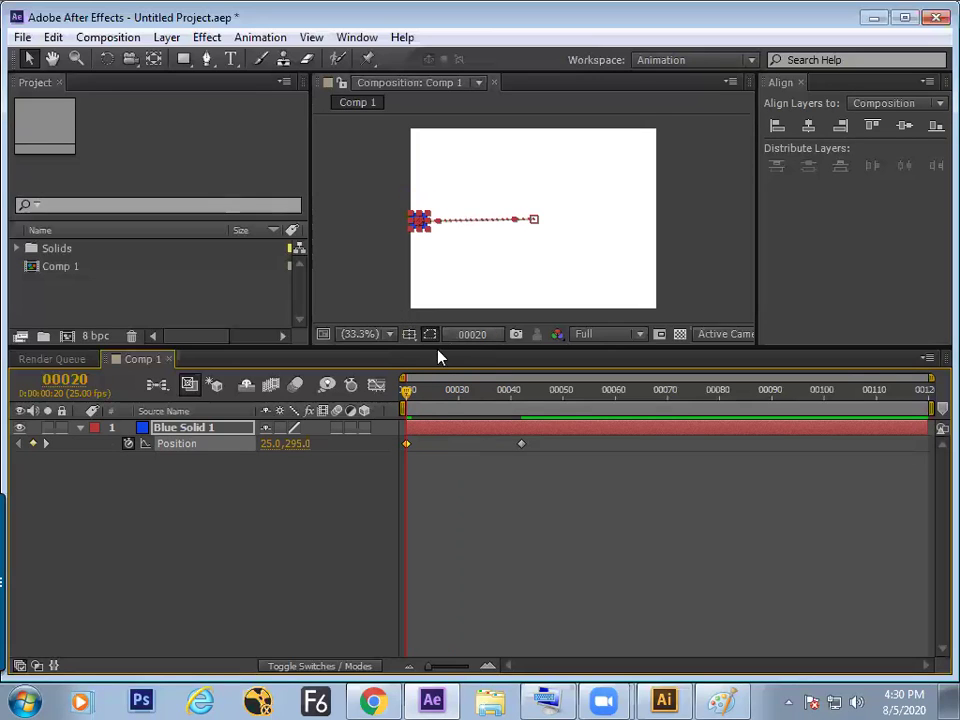
key("shift+Up")
key("shift+Up")
key("shift+Up")
key("shift+Up")
key("shift+Up")
key("shift+Up")
key("shift+Up")
key("shift+Up")
key("shift+Up")
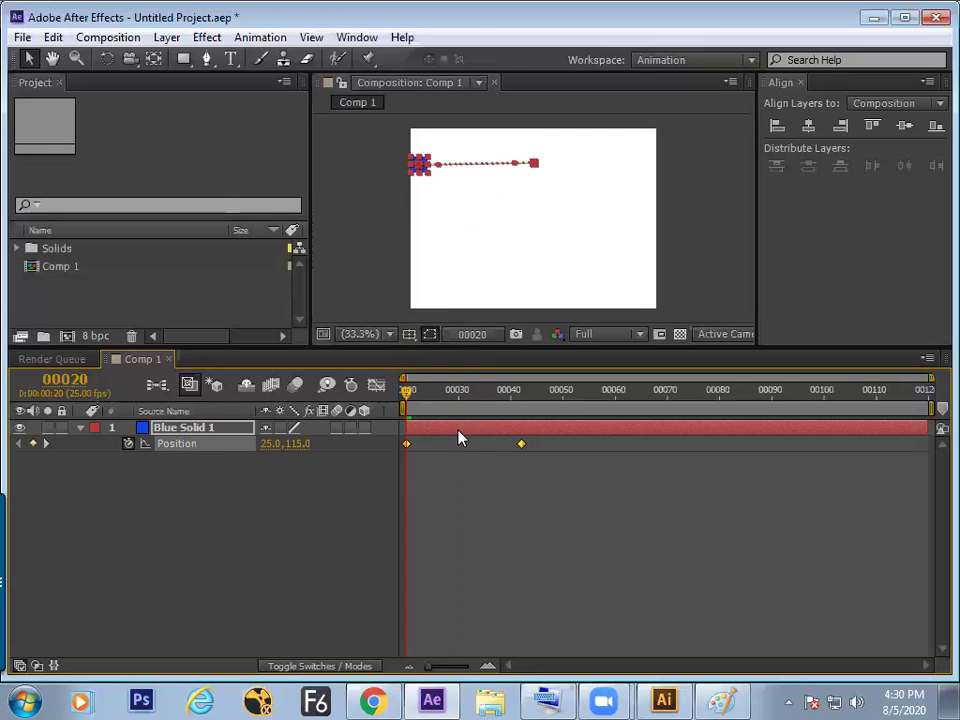
Duplicate the square and shift the copy further down to start at 25,205
key("ctrl+d")
left_click(179, 462)
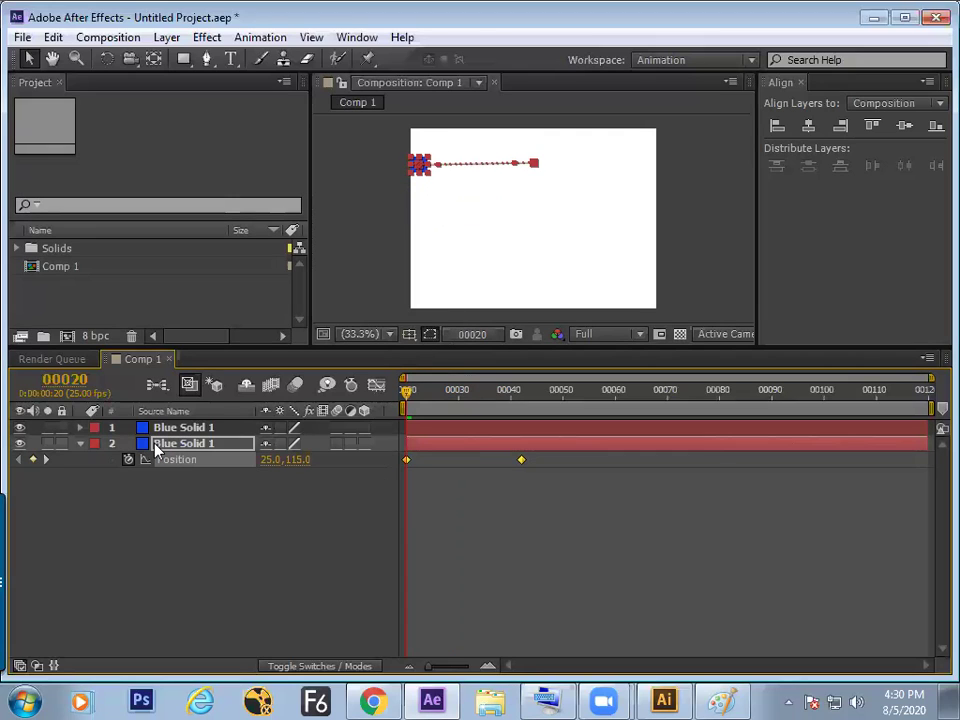
key("shift+Down")
key("shift+Down")
key("shift+Down")
left_click(430, 505)
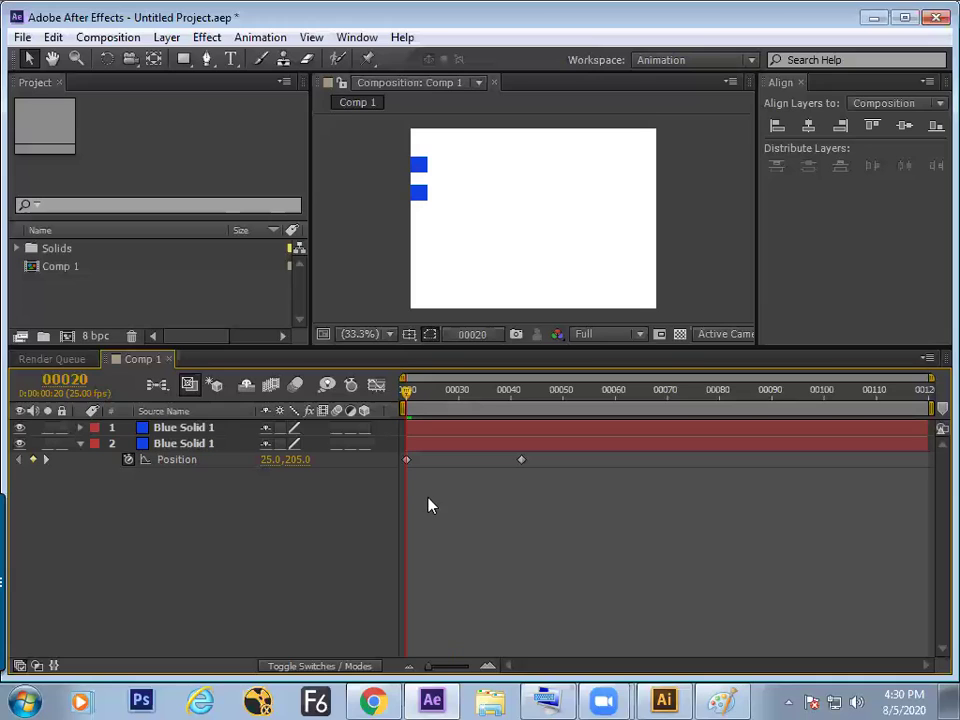
End the work area at frame 42 and trim the composition to it
key("space")
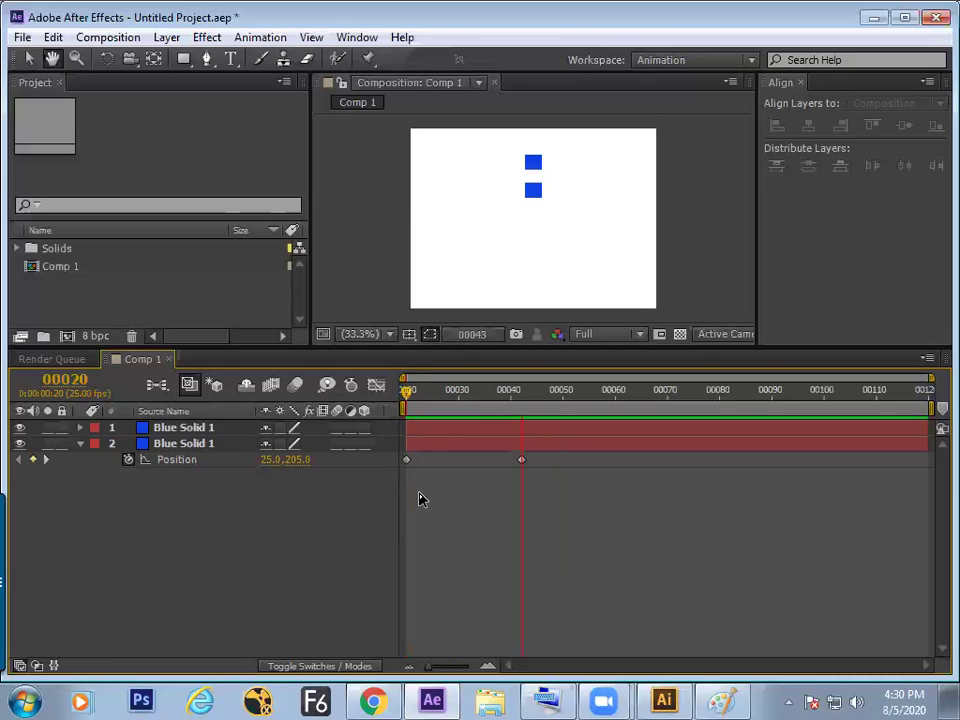
left_click_drag(521, 403, 521, 409)
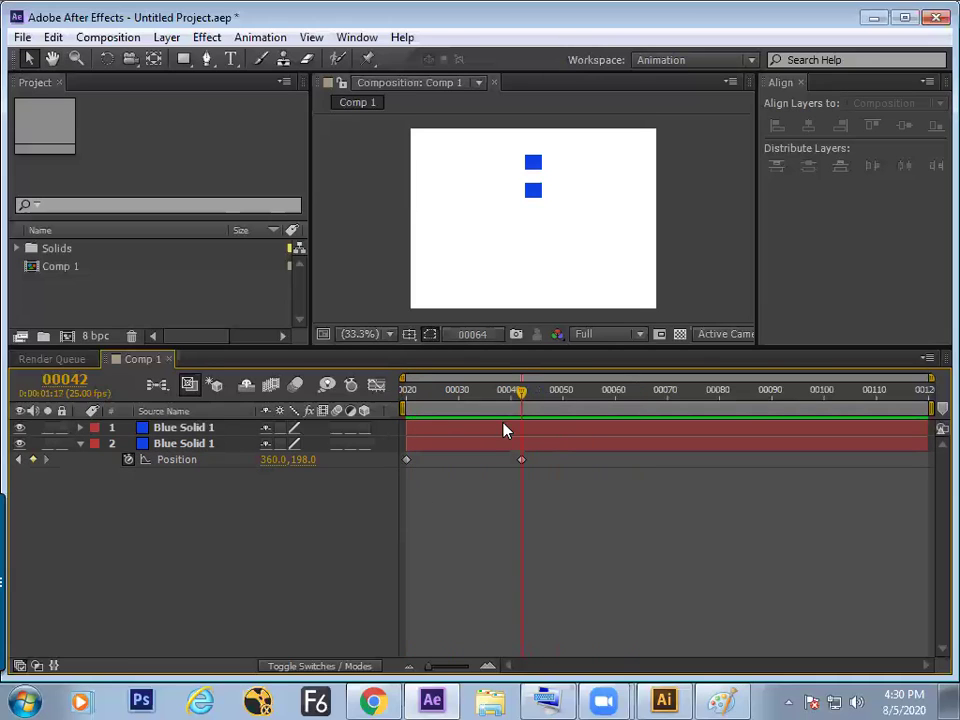
key("n")
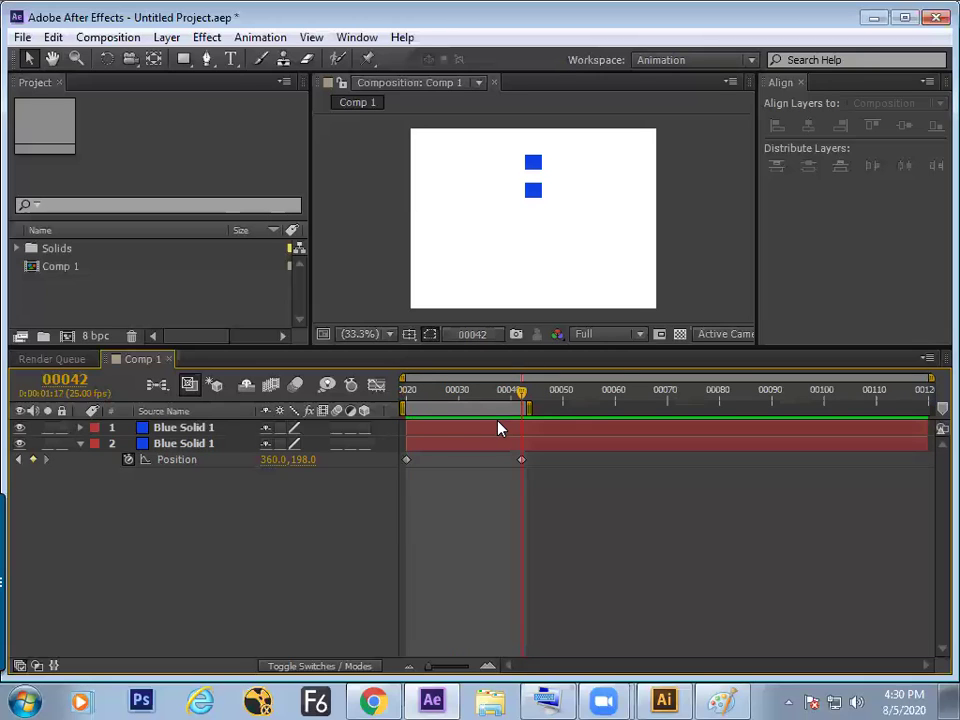
key("alt+c")
key("w")
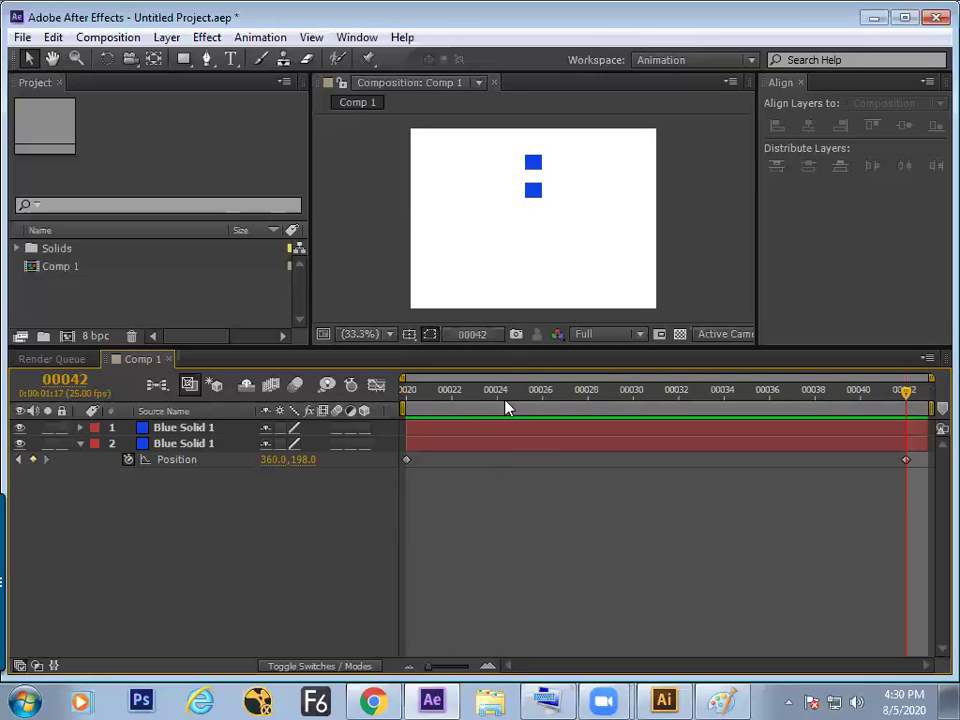
key("Home")
Preview the trimmed animation and scrub back to frame 20 to check the motion
key("space")
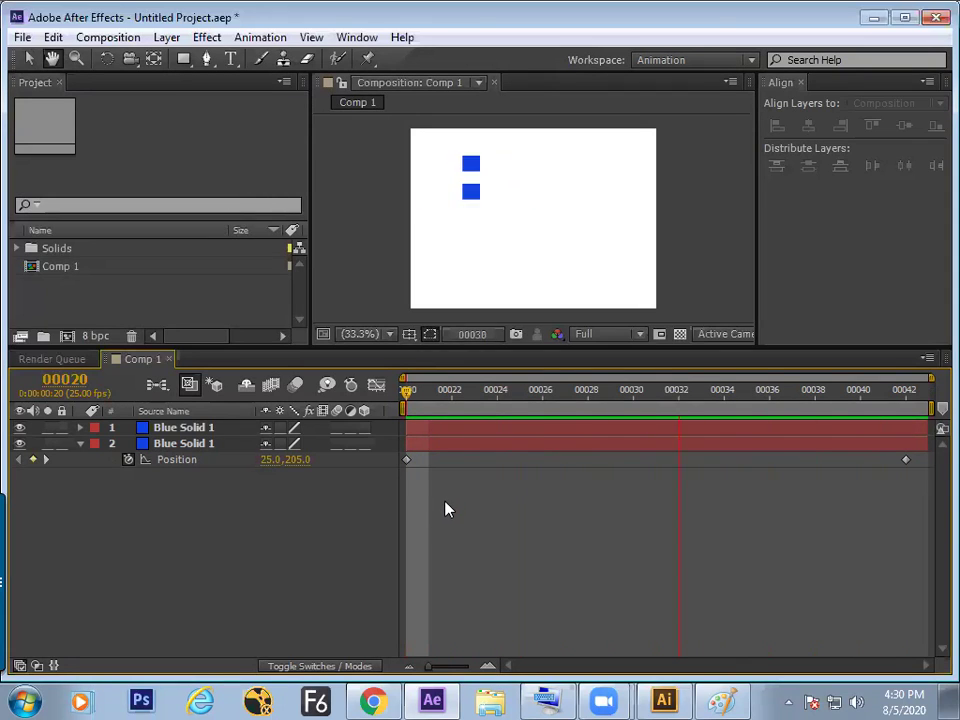
key("space")
mouse_move(428, 395)
left_mouse_down()
mouse_move(406, 395)
mouse_move(903, 448)
left_mouse_up()
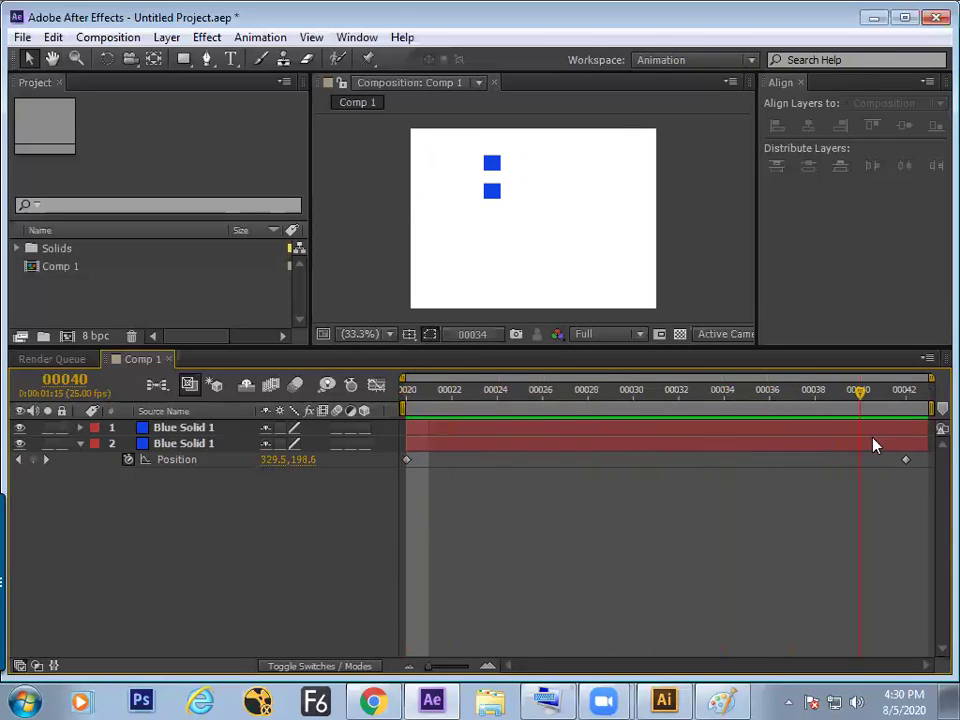
left_click_drag(903, 448, 390, 424)
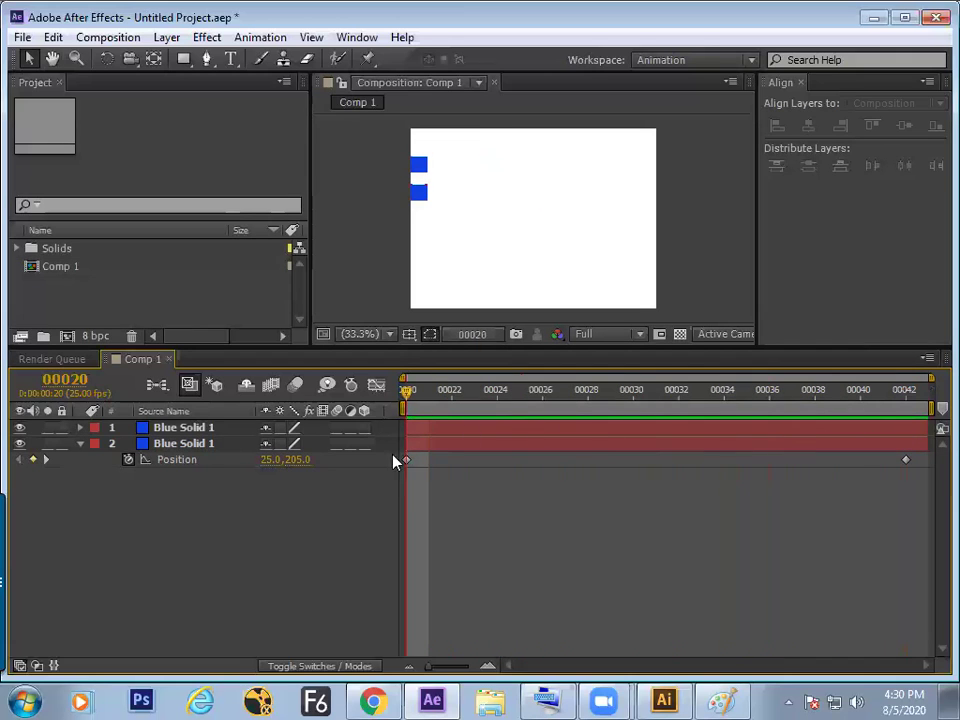
Apply Easy Ease Out to the lower square's frame-00020 Position keyframe
left_click(180, 460)
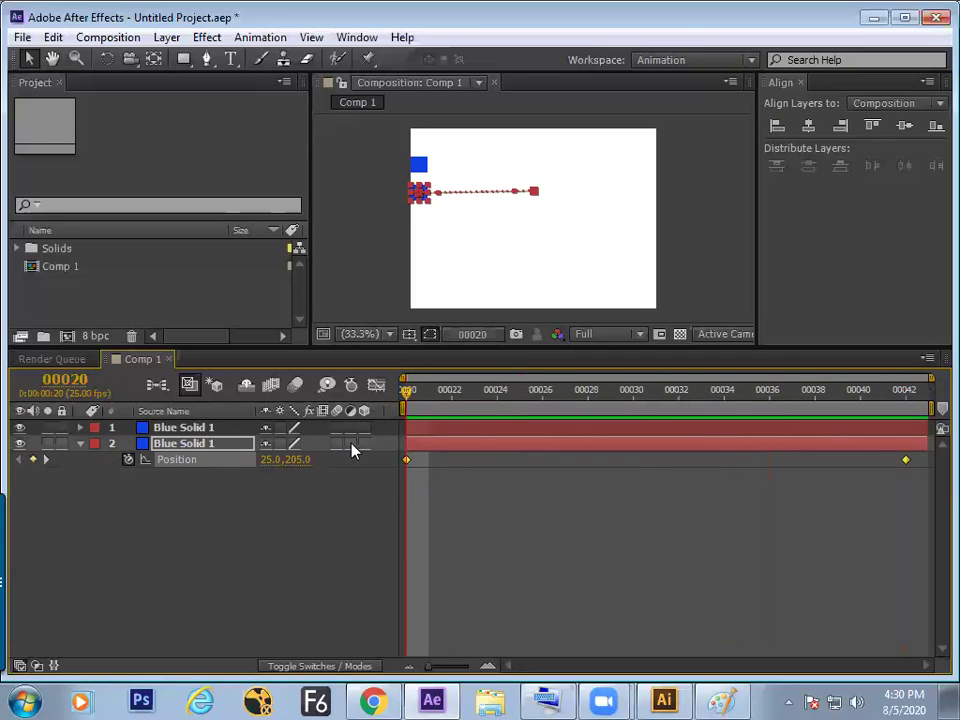
right_click(407, 461)
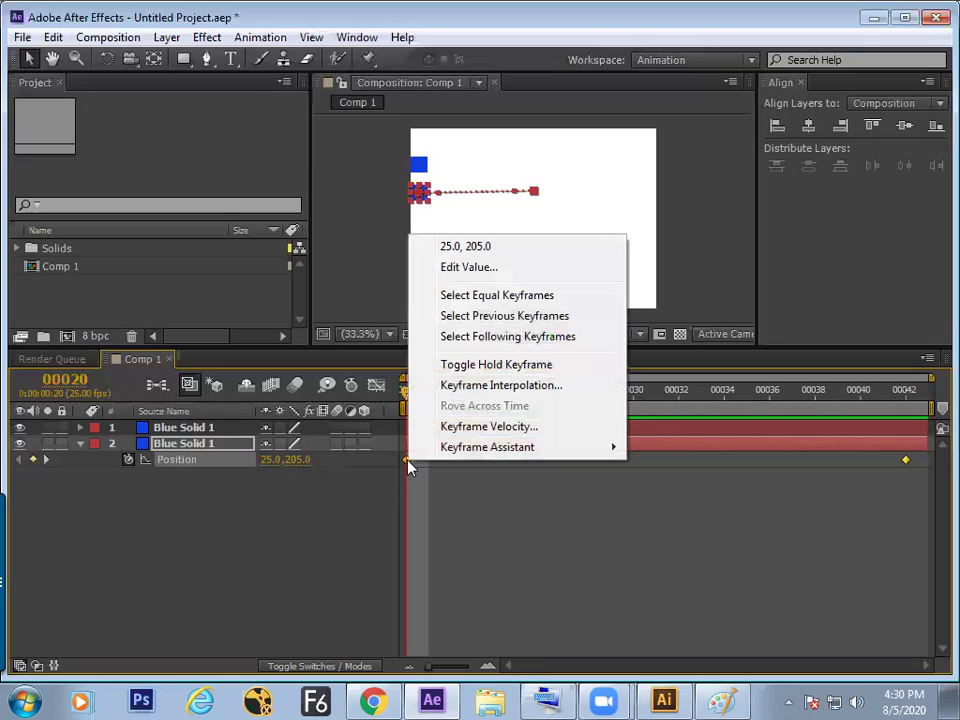
mouse_move(470, 457)
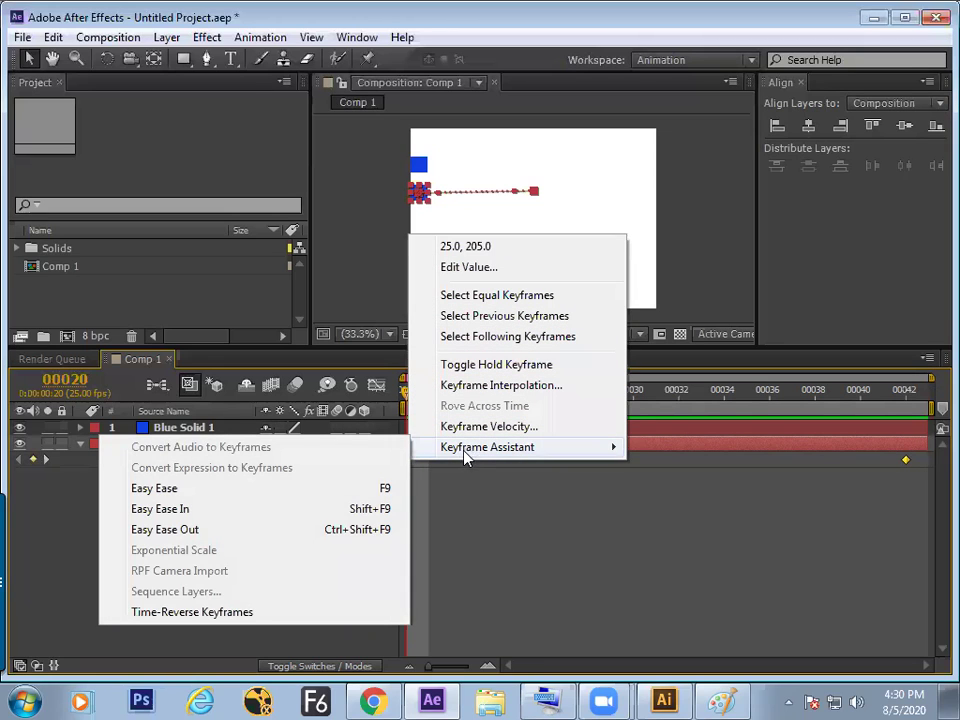
left_click(366, 529)
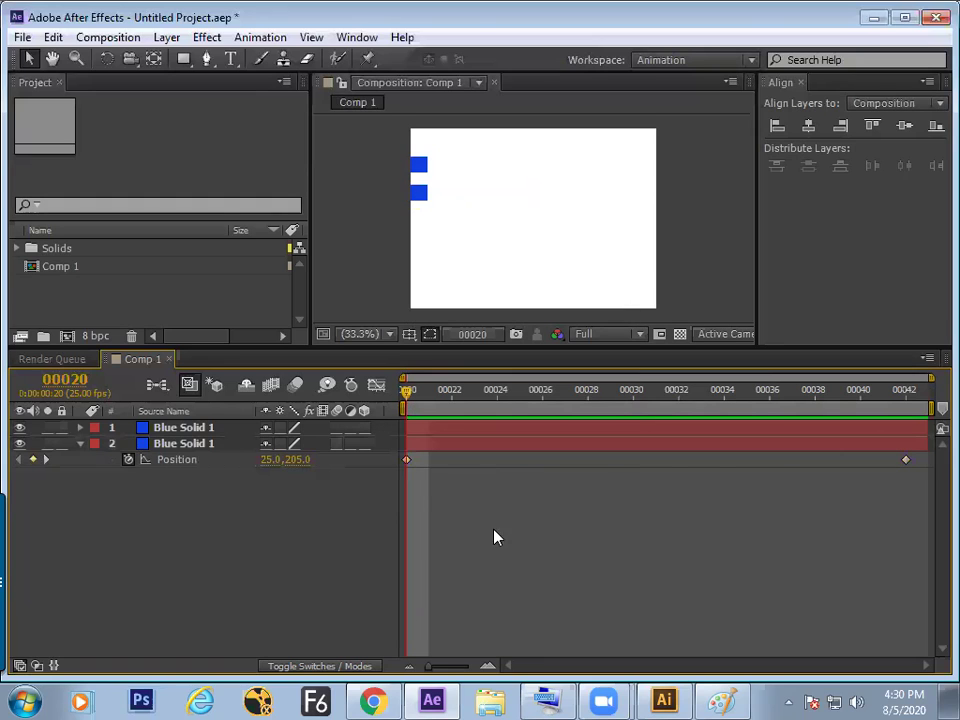
left_click(407, 461)
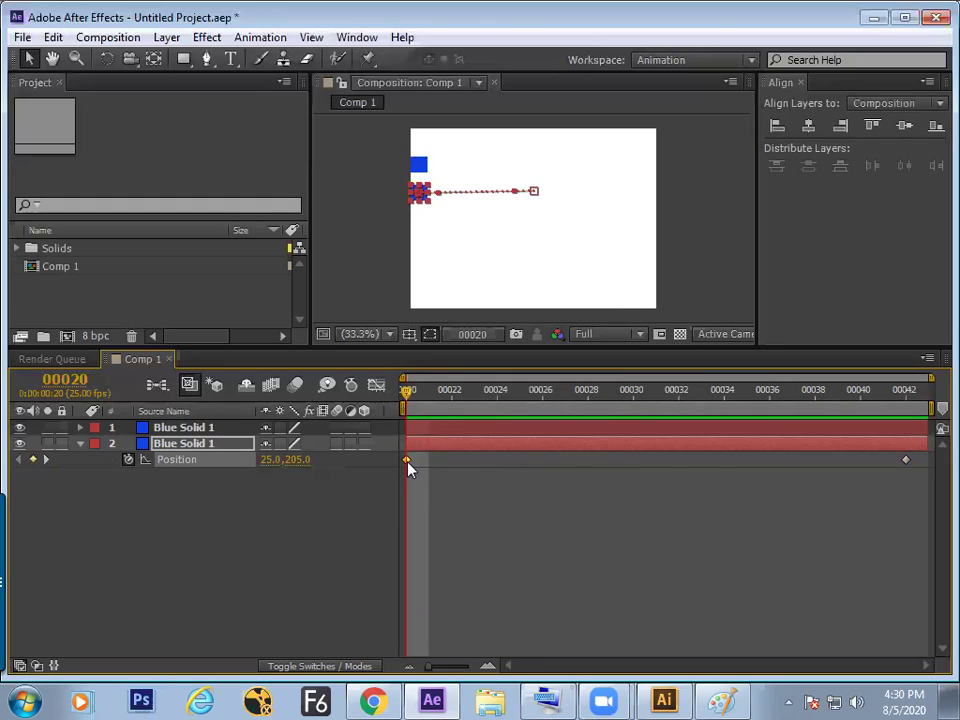
right_click(407, 462)
mouse_move(445, 449)
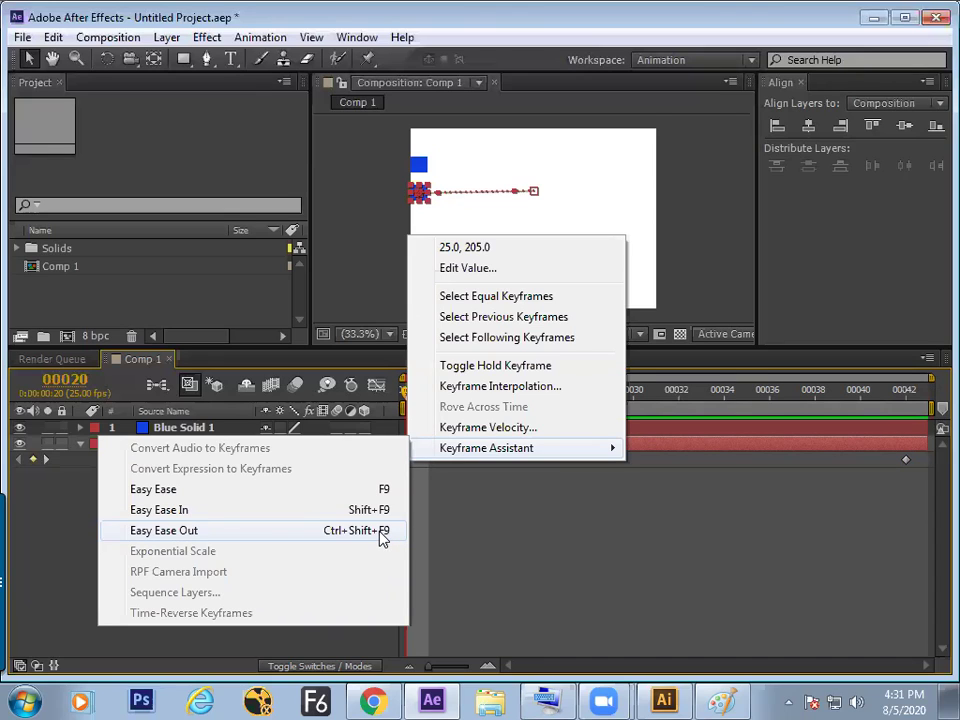
left_click(381, 539)
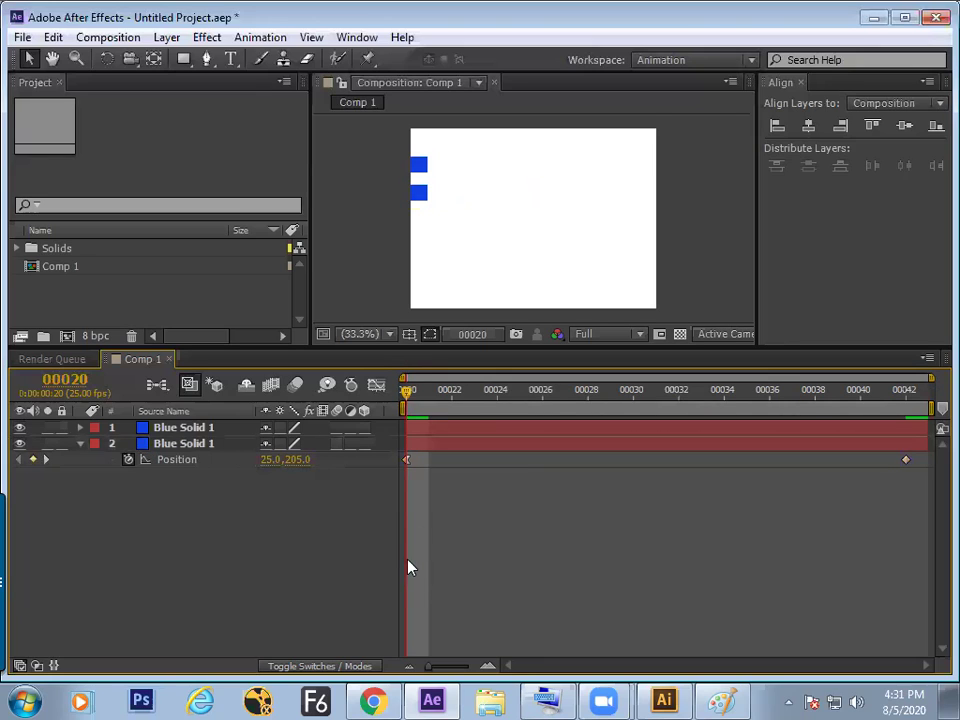
left_click(410, 489)
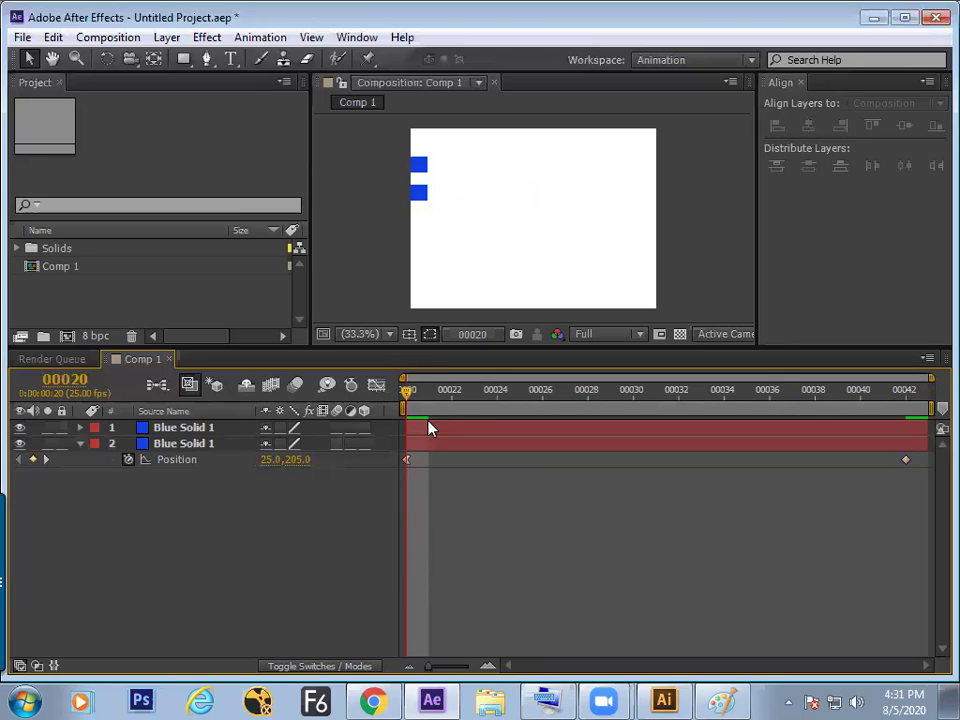
key("space")
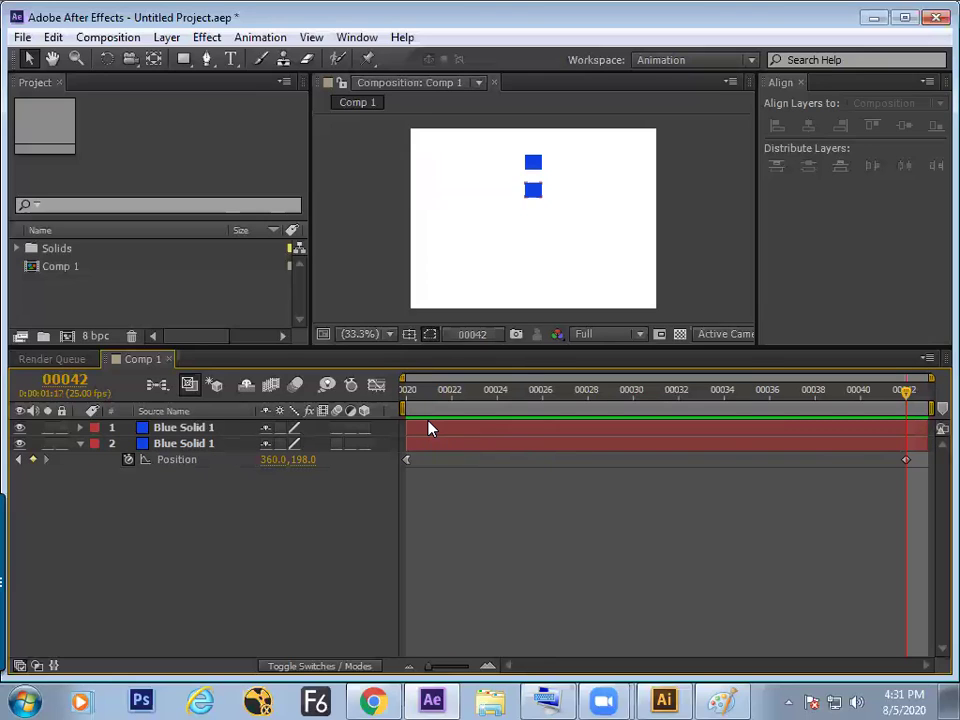
key("space")
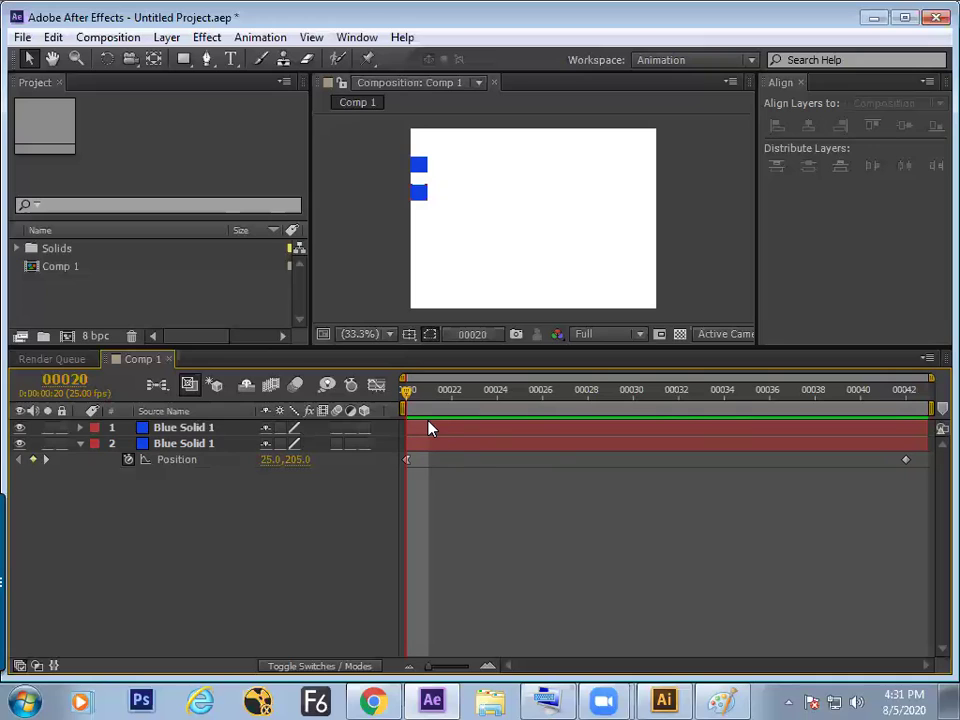
key("space")
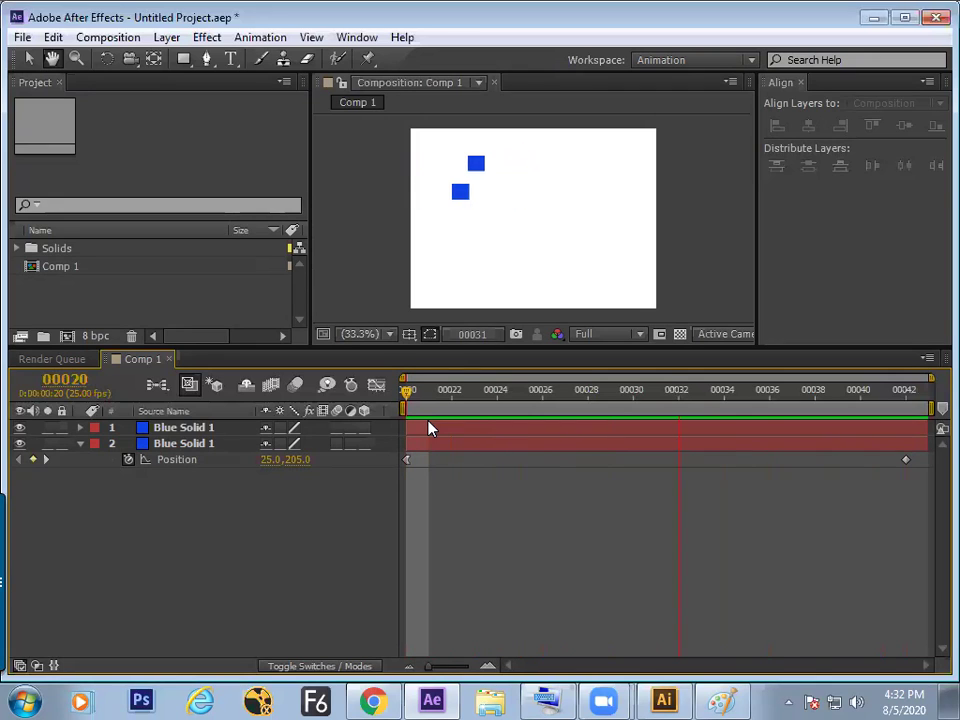
key("space")
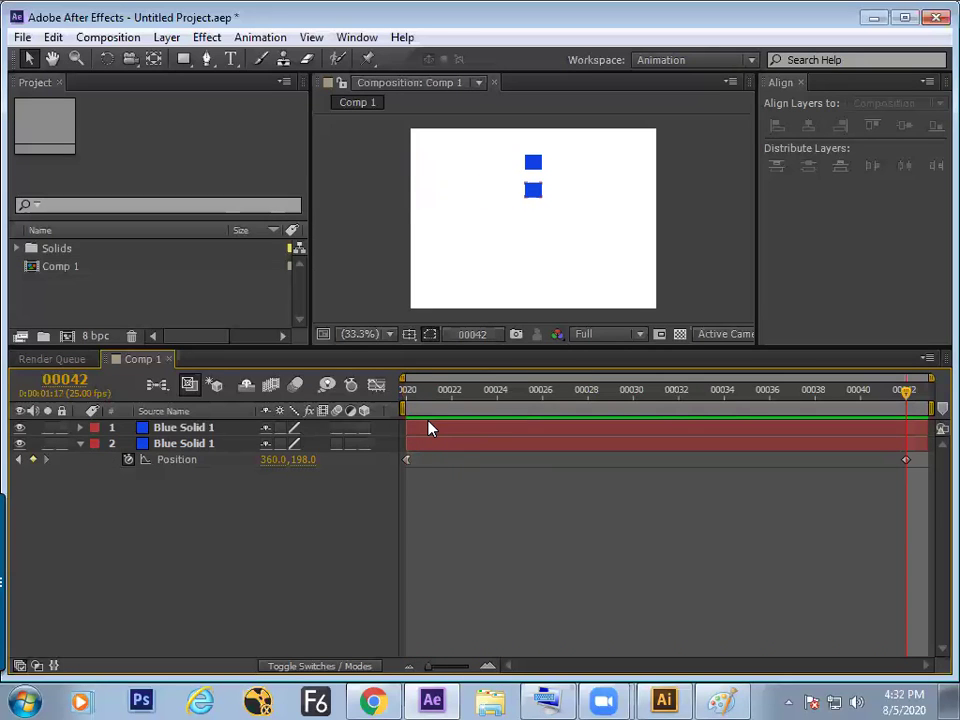
key("Home")
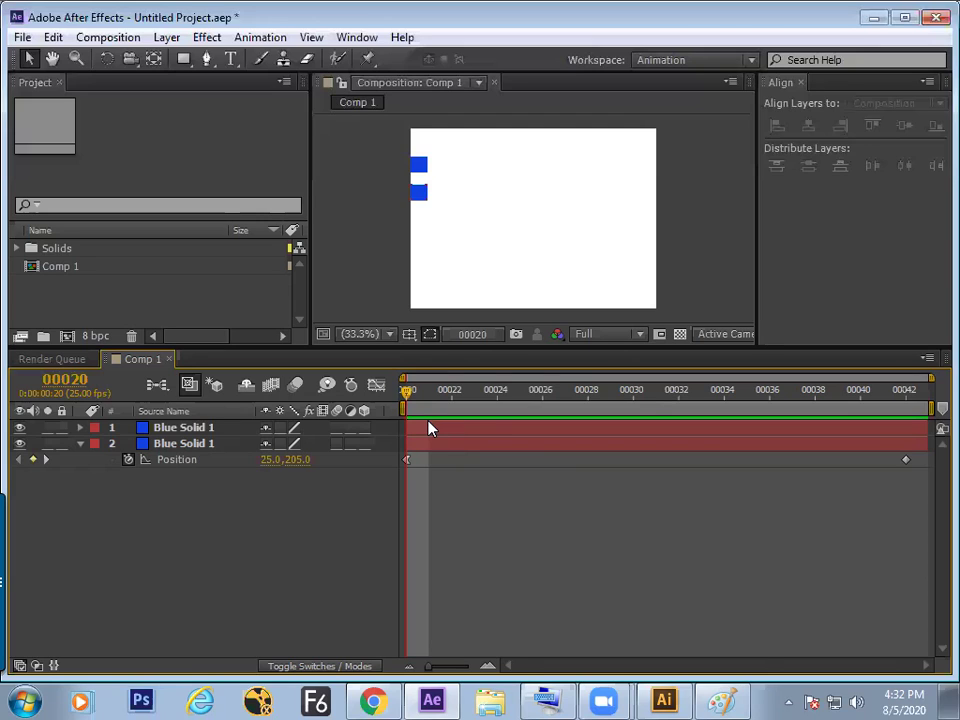
left_click(432, 462)
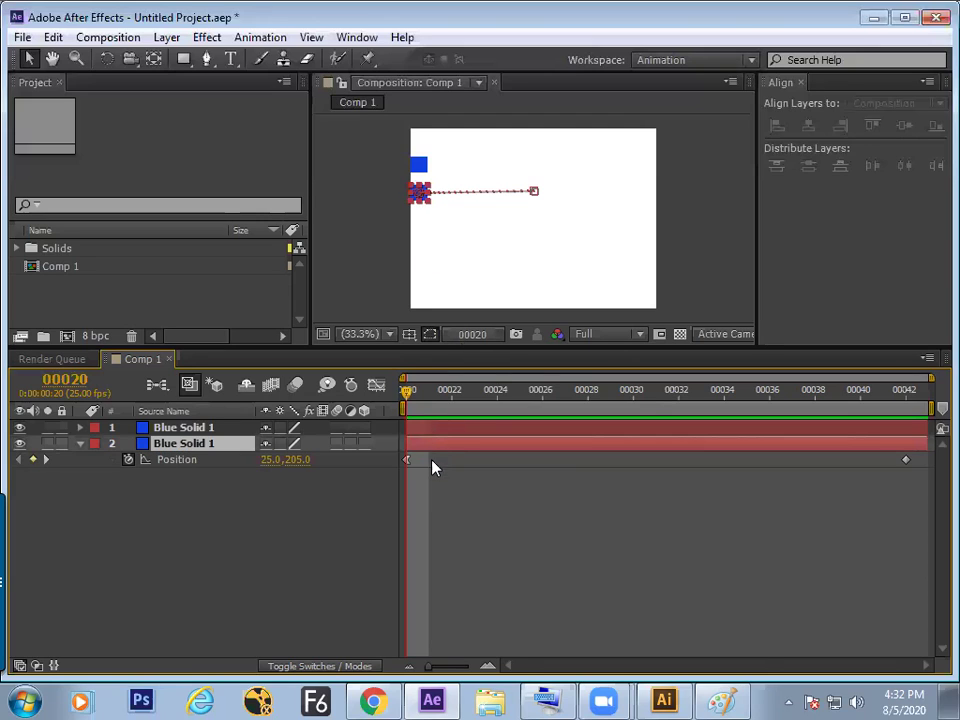
left_click(432, 490)
left_click(426, 392)
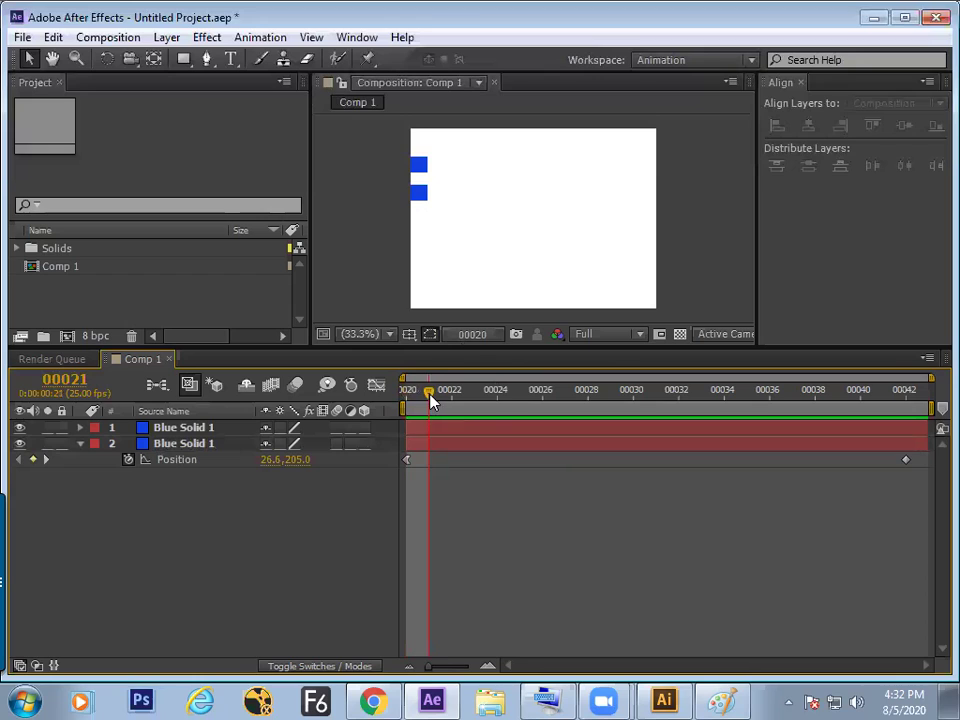
left_click(414, 394)
left_click(421, 444)
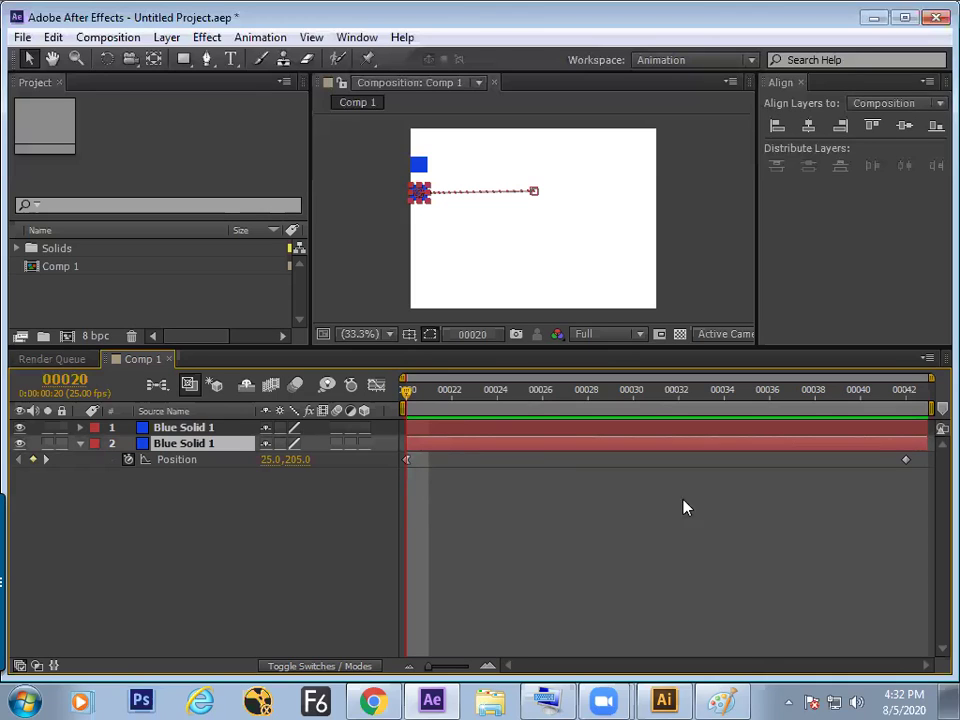
left_click(417, 477)
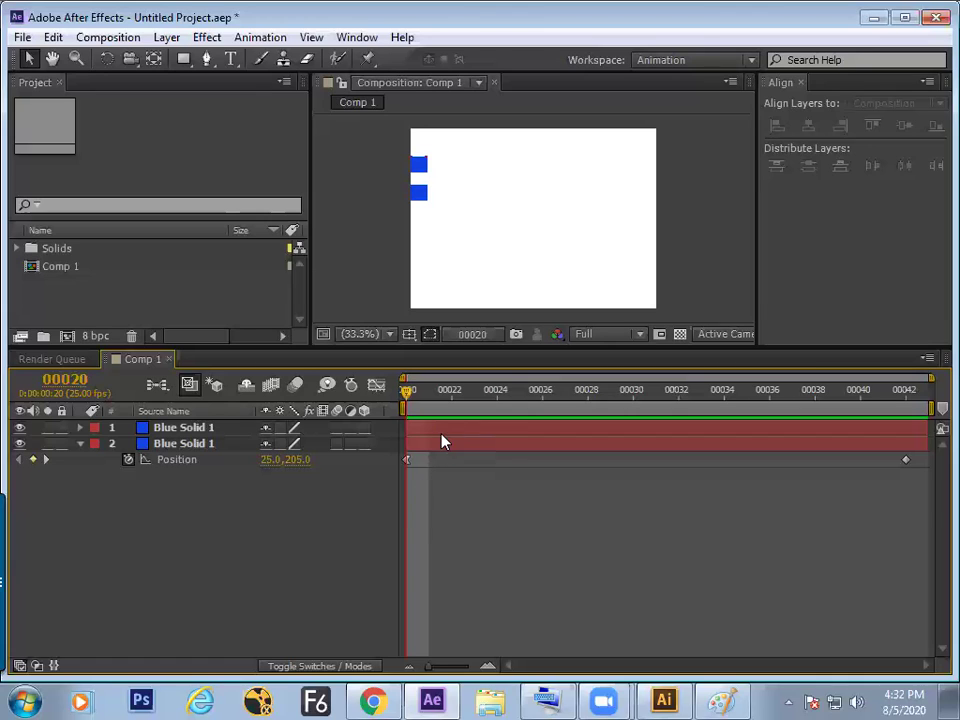
left_click(431, 458)
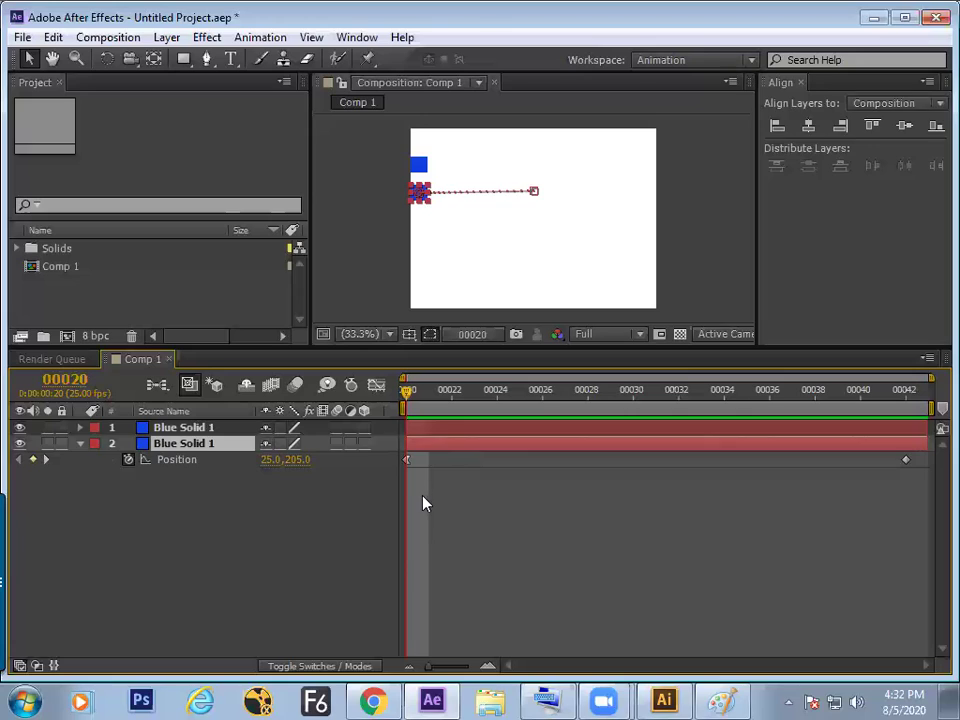
left_click(422, 497)
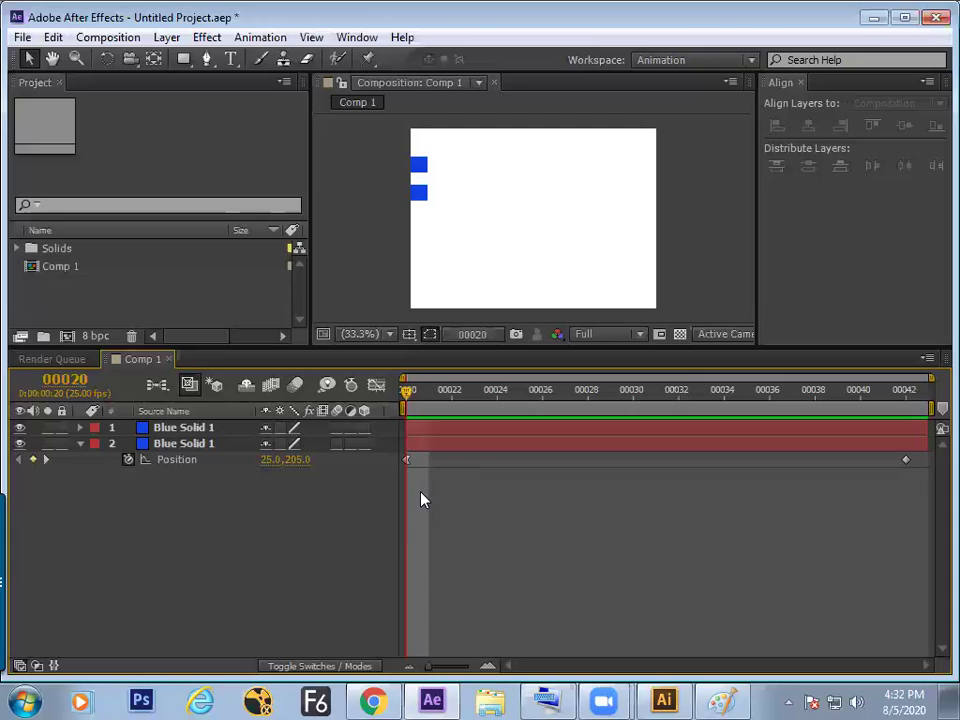
left_click(427, 467)
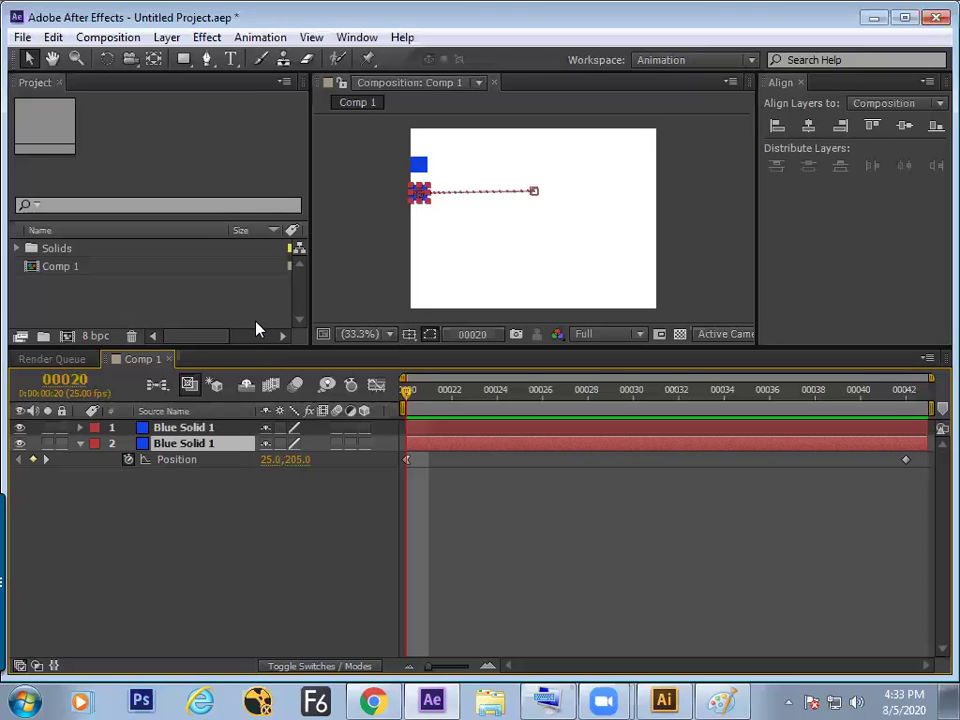
left_click(421, 503)
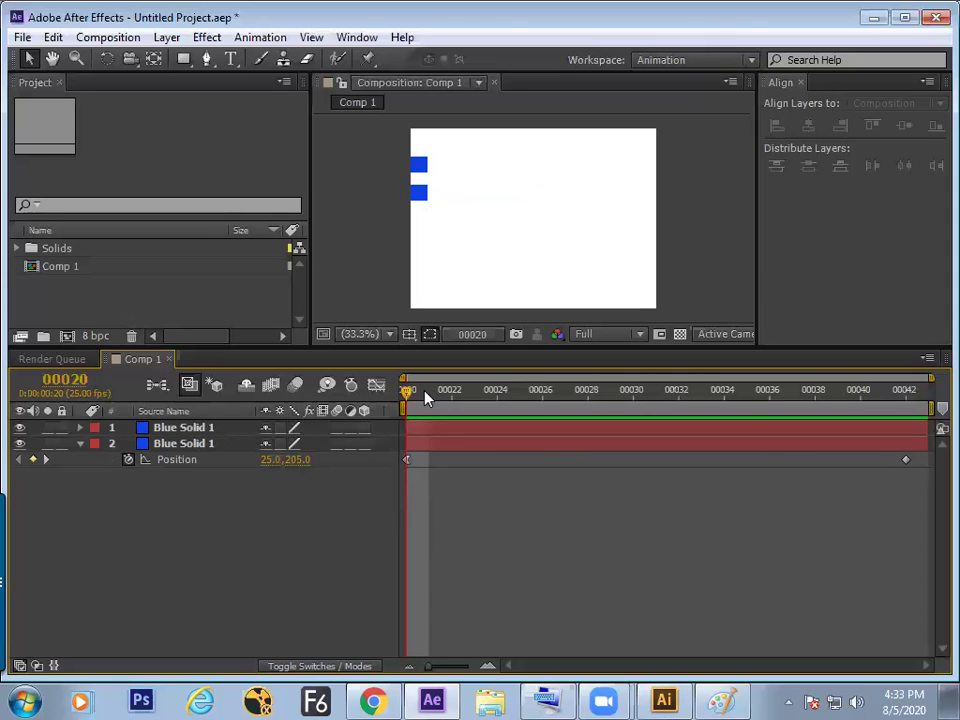
Step frame by frame along the lower square's motion path
left_click(421, 443)
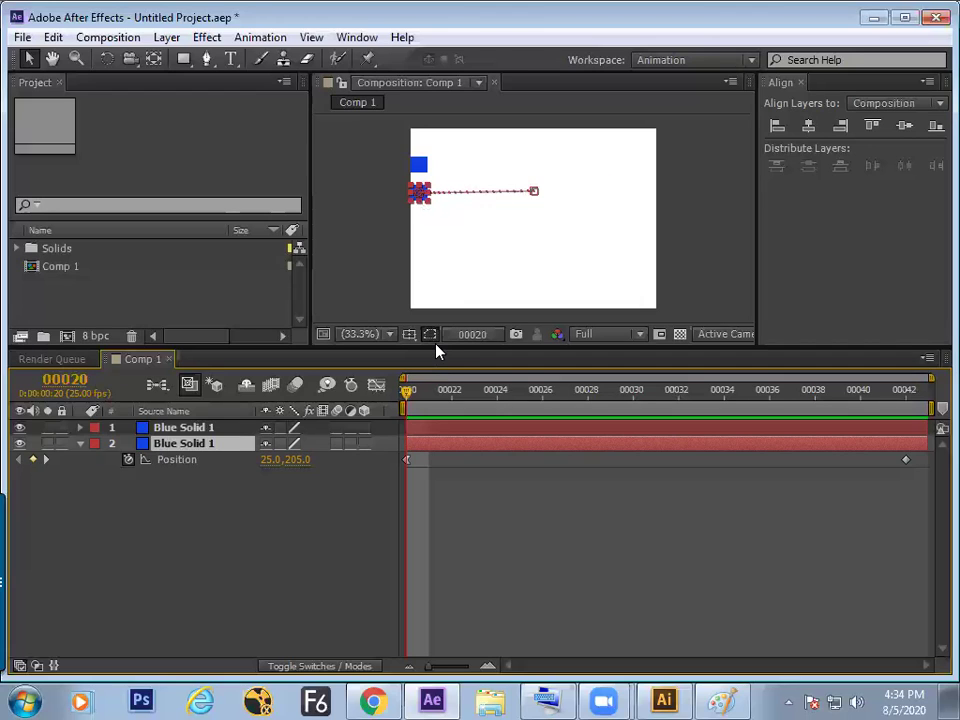
key("Page_Down")
key("Page_Down")
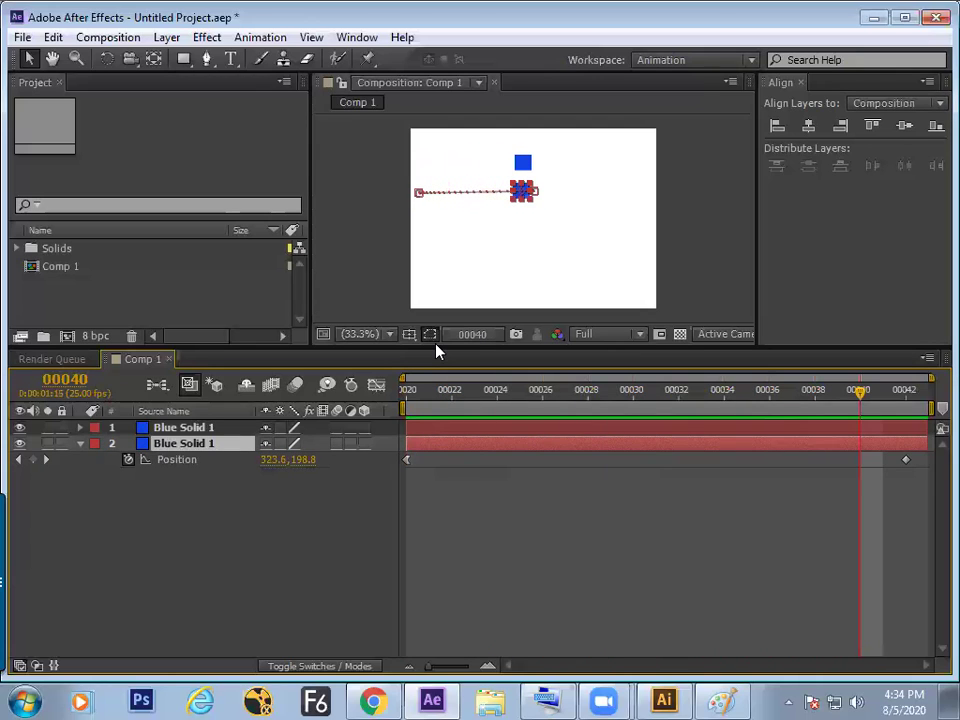
key("Page_Up")
key("Page_Up")
key("Page_Up")
key("Page_Up")
key("Page_Up")
key("Page_Up")
key("Page_Up")
key("Page_Up")
key("Page_Up")
key("Page_Up")
key("Page_Up")
key("Page_Up")
key("Page_Up")
key("Page_Up")
key("Page_Up")
key("Page_Up")
key("Page_Up")
key("Page_Up")
key("Page_Up")
key("Page_Down")
key("Page_Down")
key("Page_Down")
key("Page_Down")
key("Page_Down")
key("Page_Down")
key("Page_Down")
key("Page_Down")
key("Page_Down")
key("Page_Down")
key("Page_Down")
key("Page_Down")
key("Page_Down")
key("Page_Down")
key("Page_Down")
key("Page_Down")
key("Page_Down")
key("Page_Down")
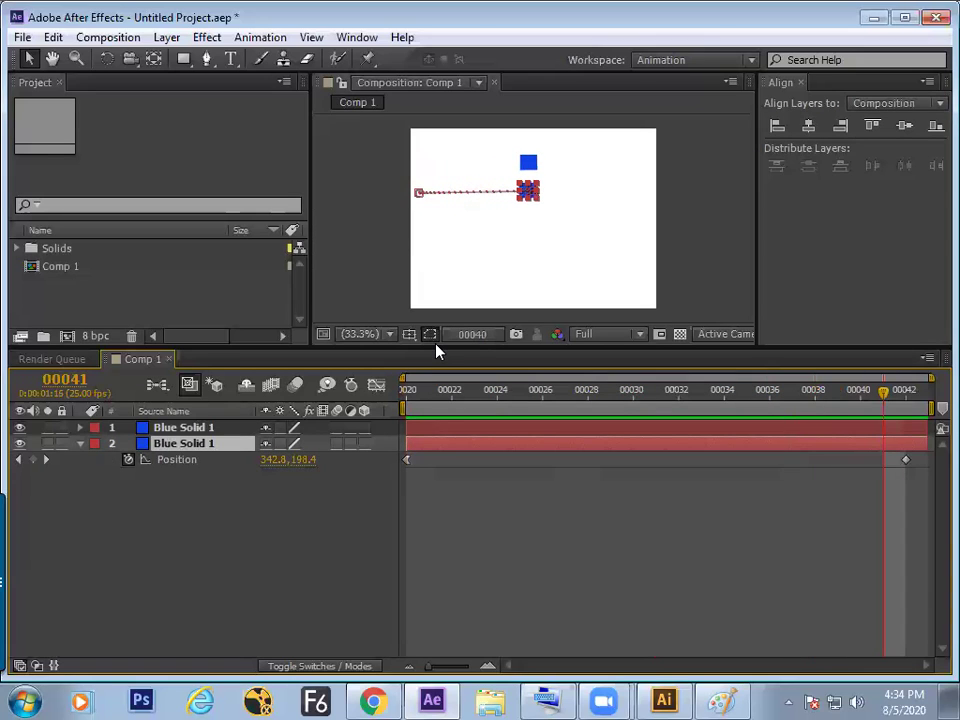
key("Page_Down")
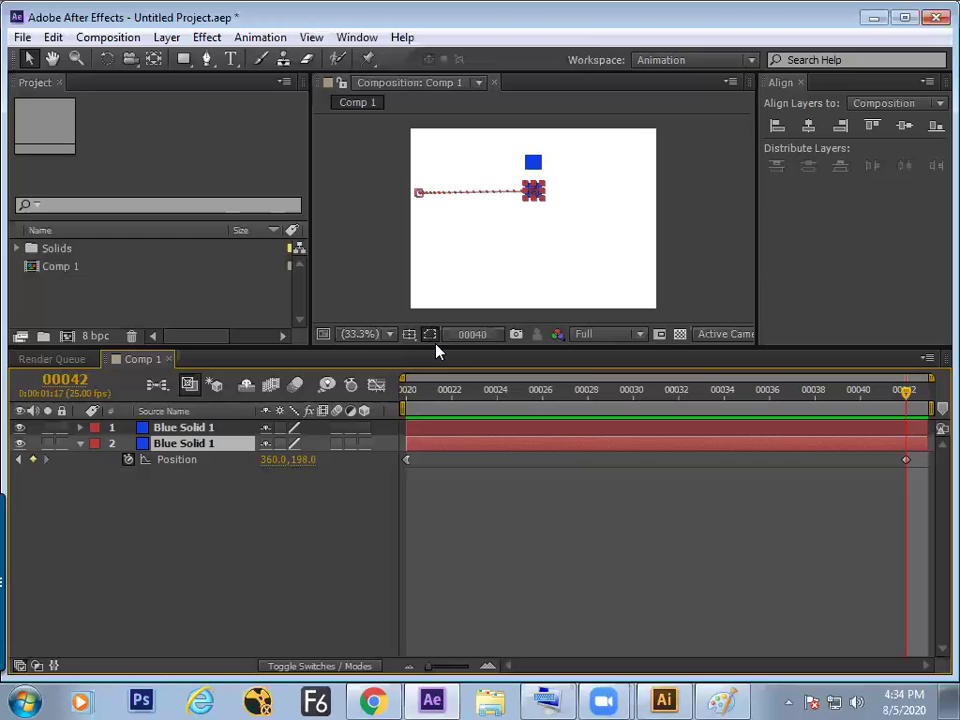
left_click(474, 498)
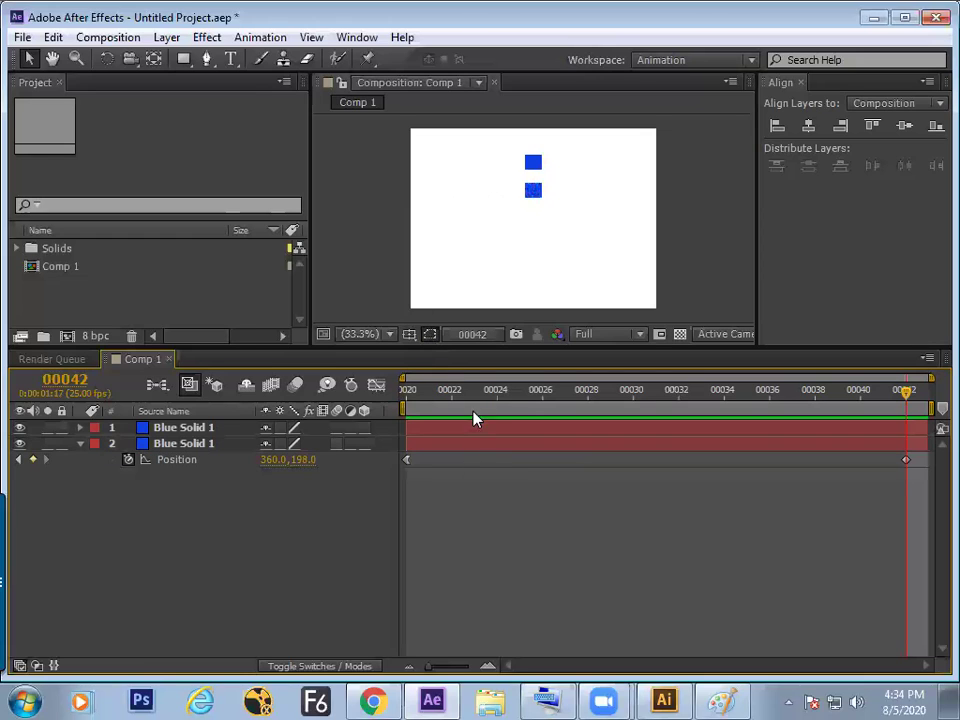
Scrub and play the slide from frame 00020, then maximize the Composition panel
left_click_drag(474, 418, 396, 407)
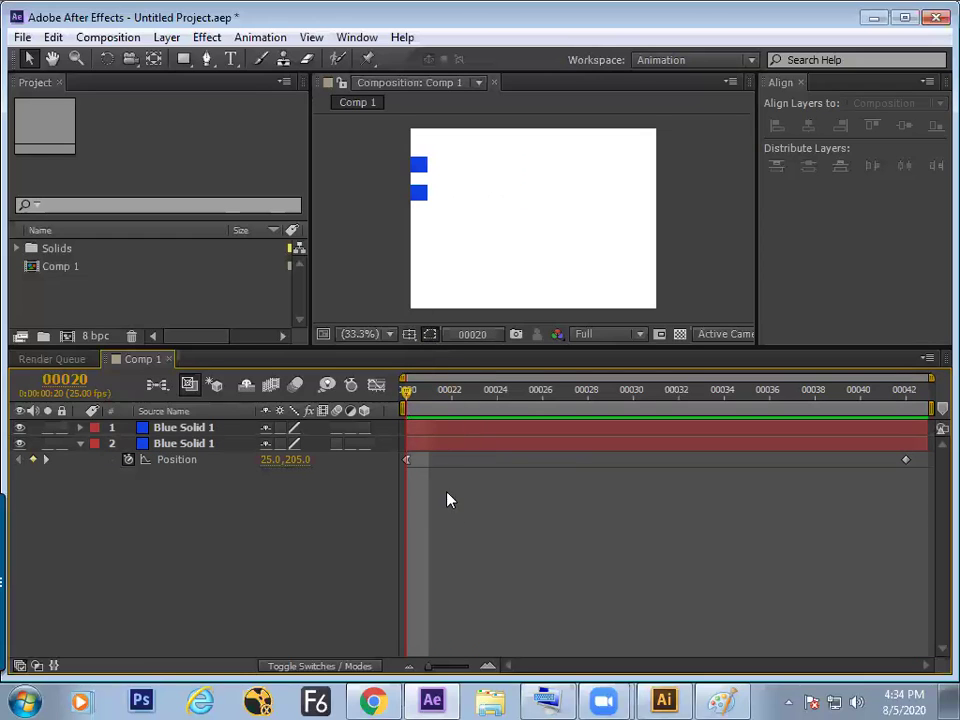
key("Page_Down")
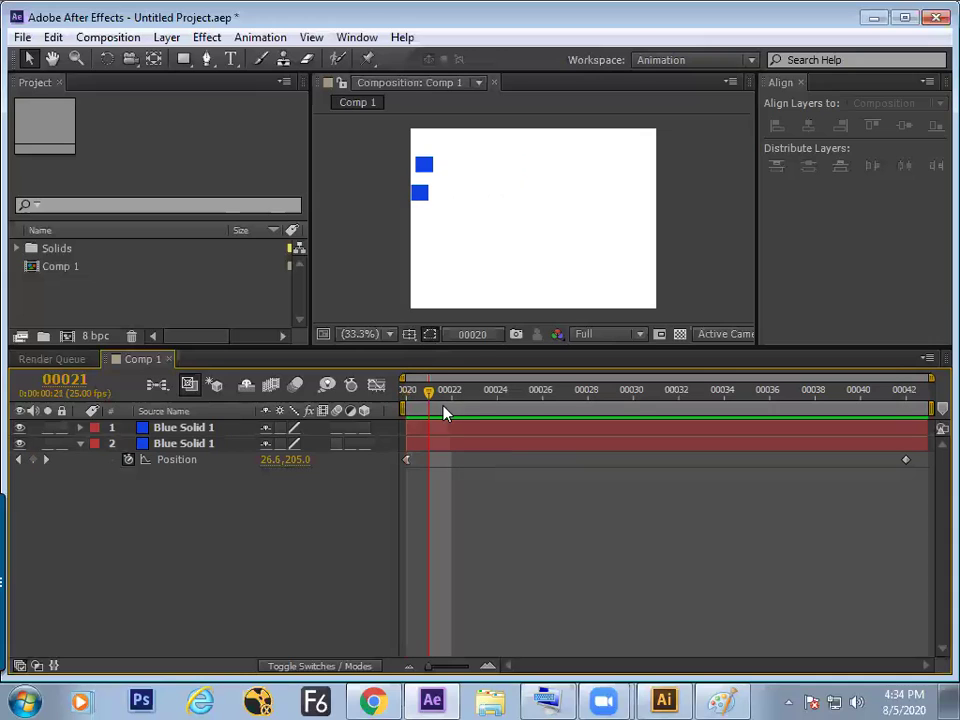
key("Page_Down")
left_click_drag(466, 405, 446, 415)
left_click_drag(529, 418, 439, 428)
key("space")
left_click_drag(750, 432, 452, 388)
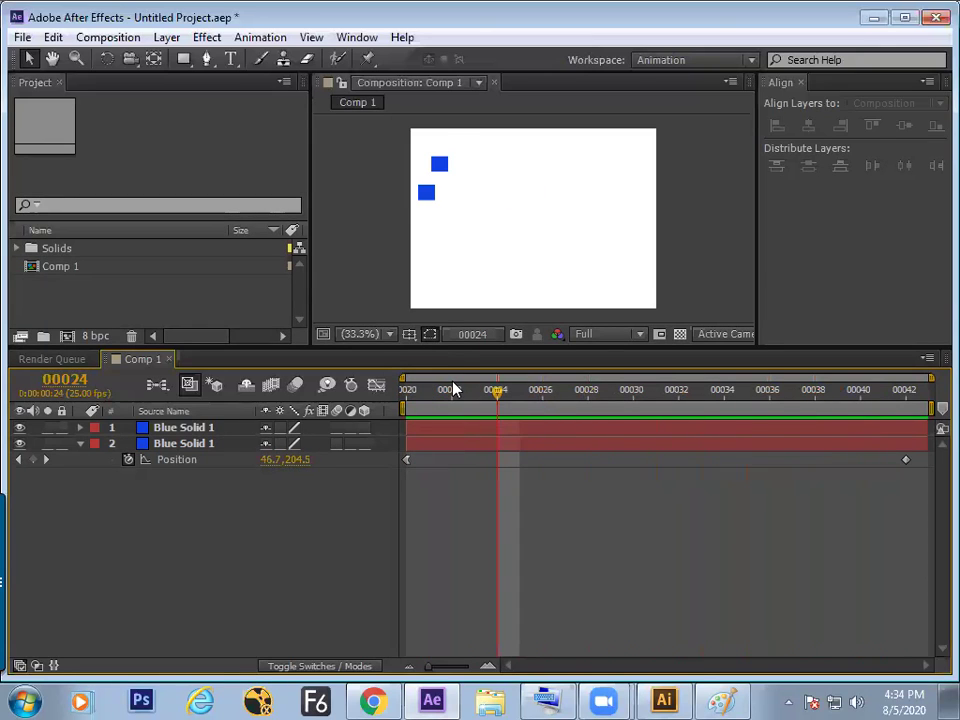
key("grave")
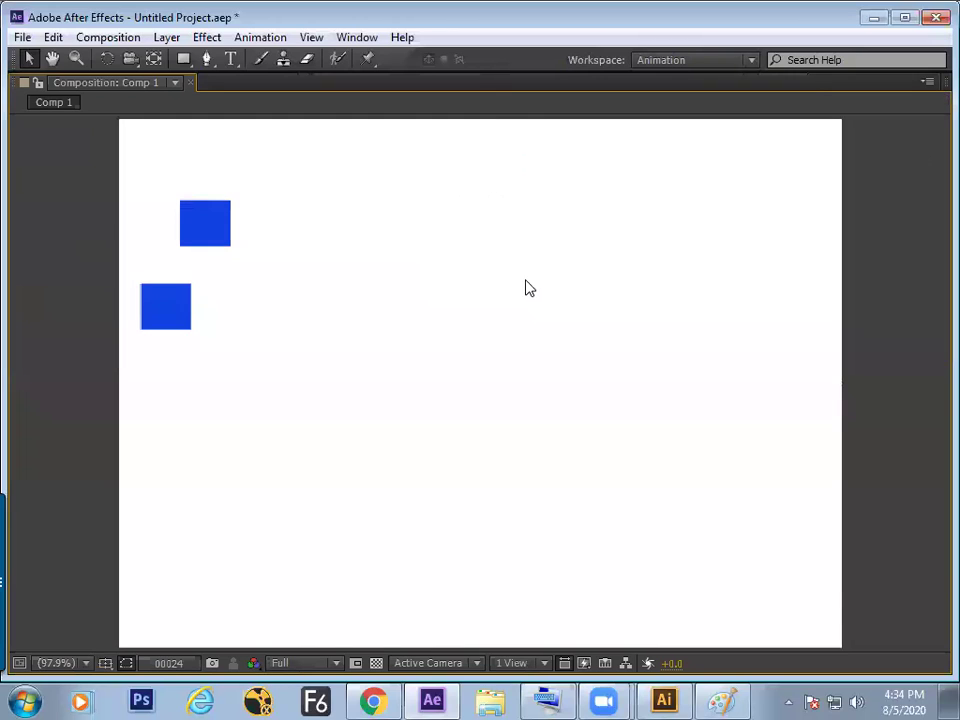
Preview the three squares' slide full-window, then restore the standard panel layout with `
key("space")
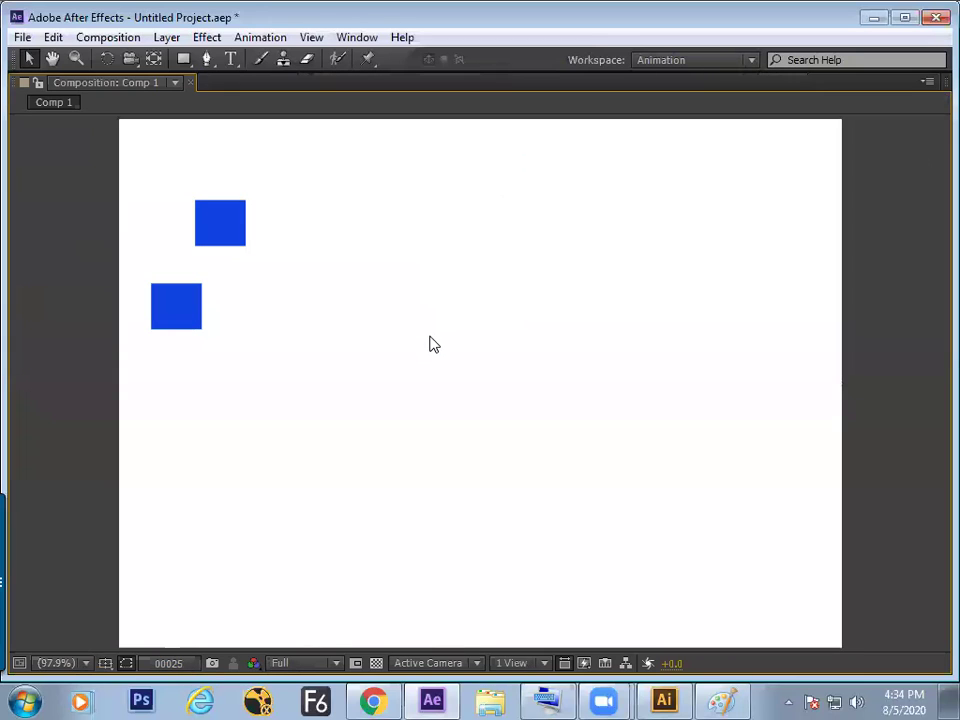
key("grave")
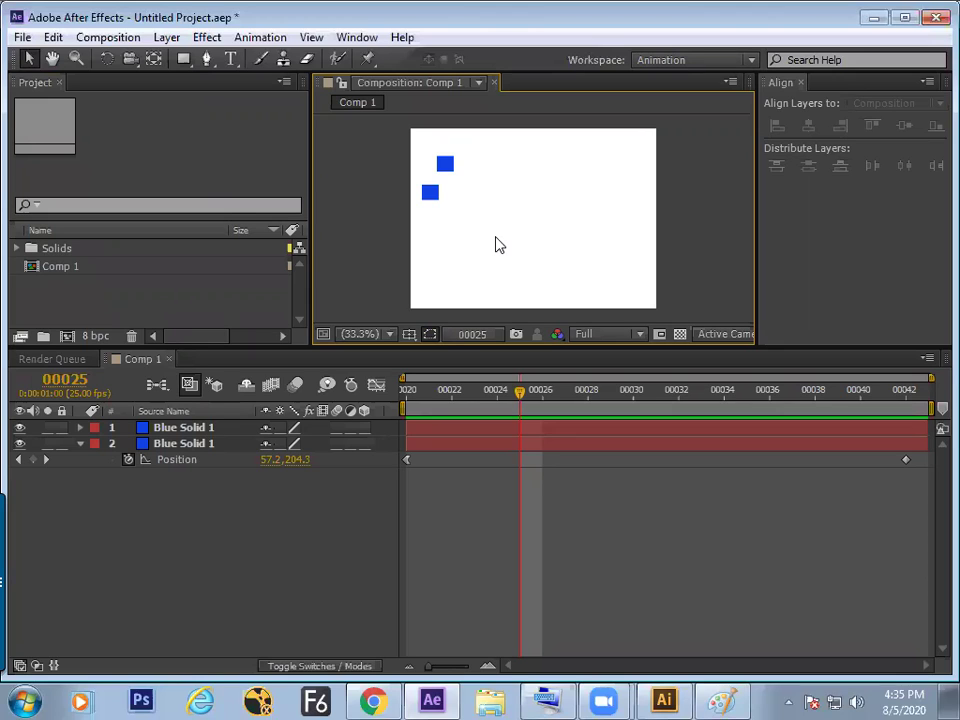
Scrub between frames 00025 and 00031 to check the eased squares' positions
left_click(227, 325)
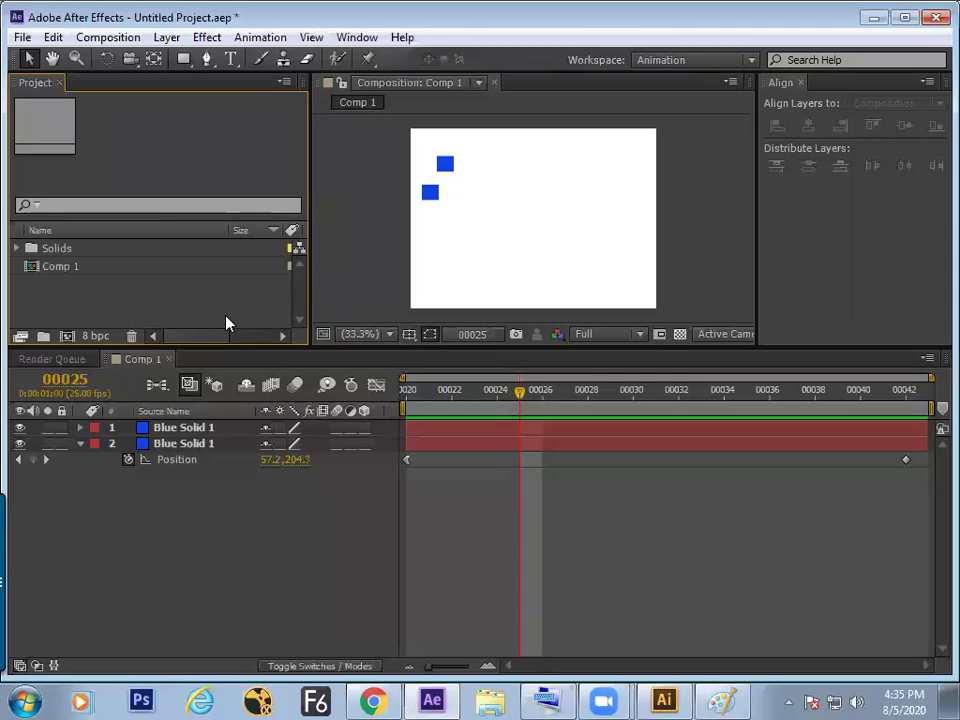
mouse_move(459, 398)
left_mouse_down()
mouse_move(507, 423)
mouse_move(592, 420)
mouse_move(555, 424)
mouse_move(589, 430)
left_mouse_up()
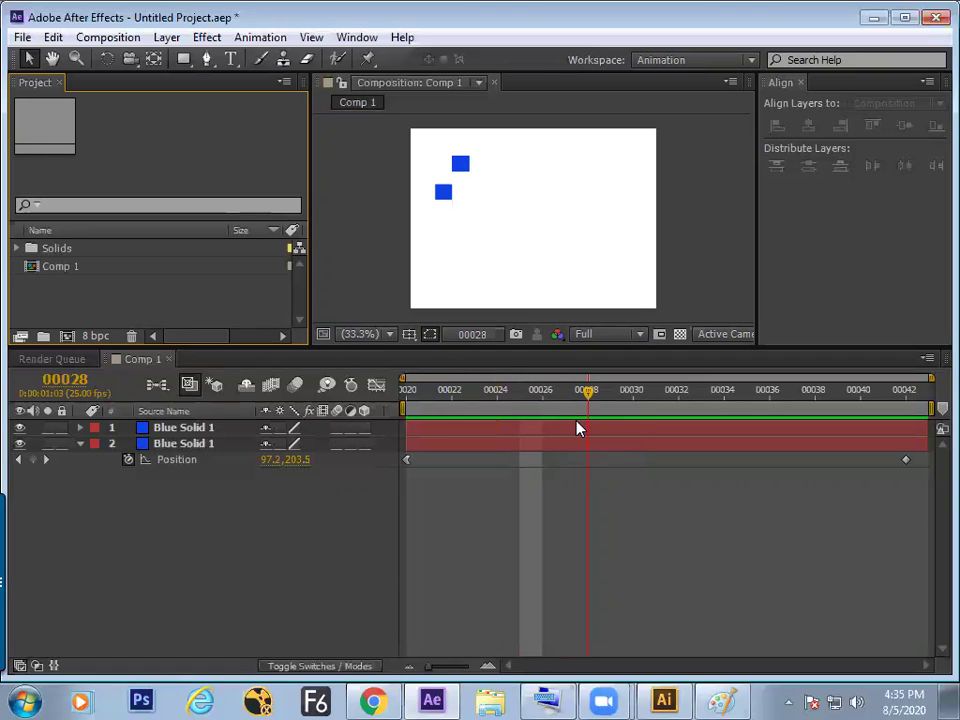
mouse_move(577, 428)
left_mouse_down()
mouse_move(512, 401)
mouse_move(517, 413)
left_mouse_up()
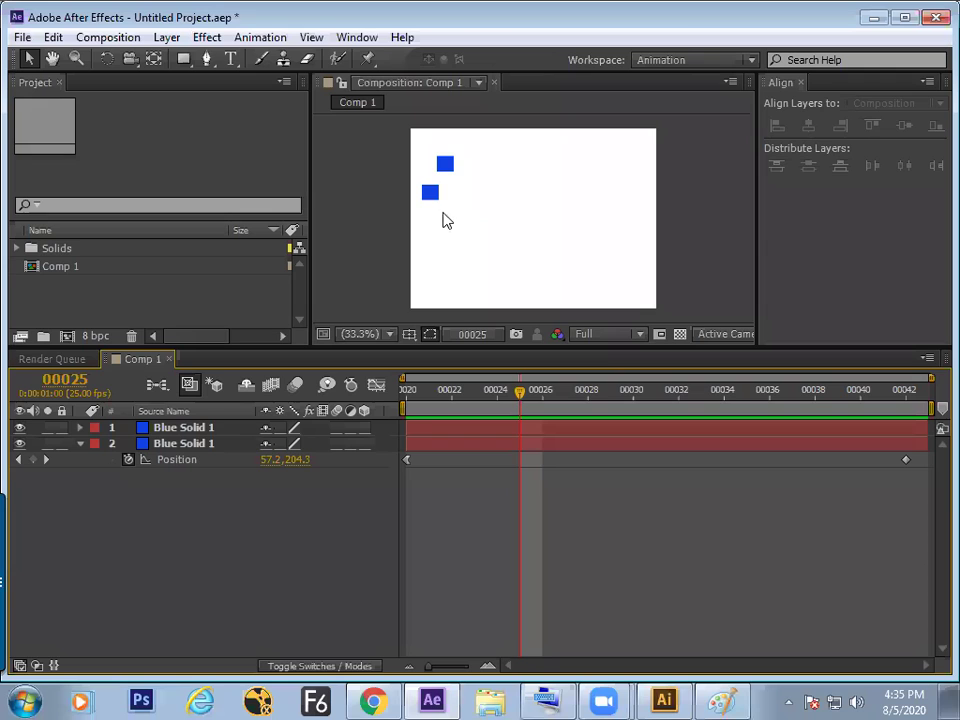
left_click_drag(477, 410, 680, 404)
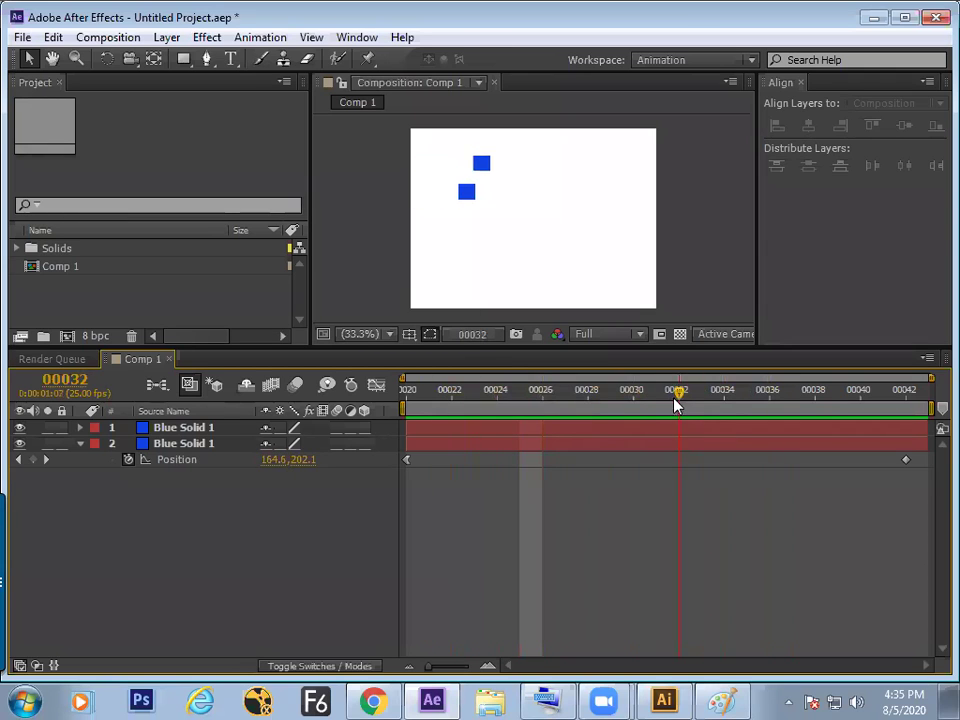
left_click_drag(680, 404, 542, 410)
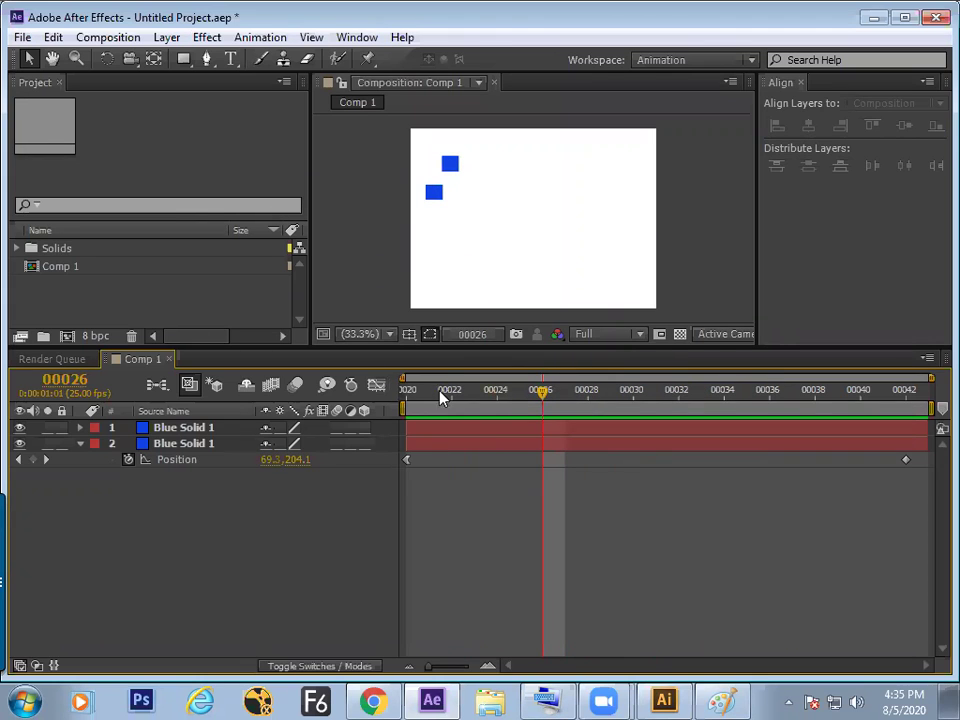
Re-scrub from frame 00024 to 00032, then bring the Paint notes forward
left_click_drag(441, 397, 407, 398)
left_click(507, 410)
mouse_move(507, 410)
left_mouse_down()
mouse_move(558, 452)
mouse_move(840, 476)
left_mouse_up()
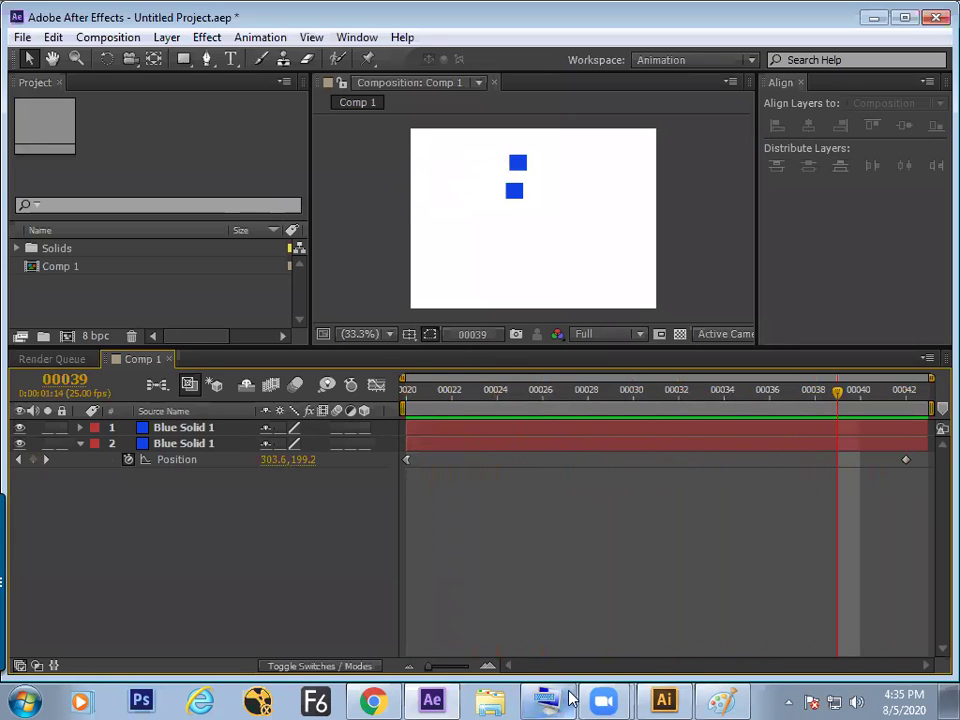
left_click(722, 699)
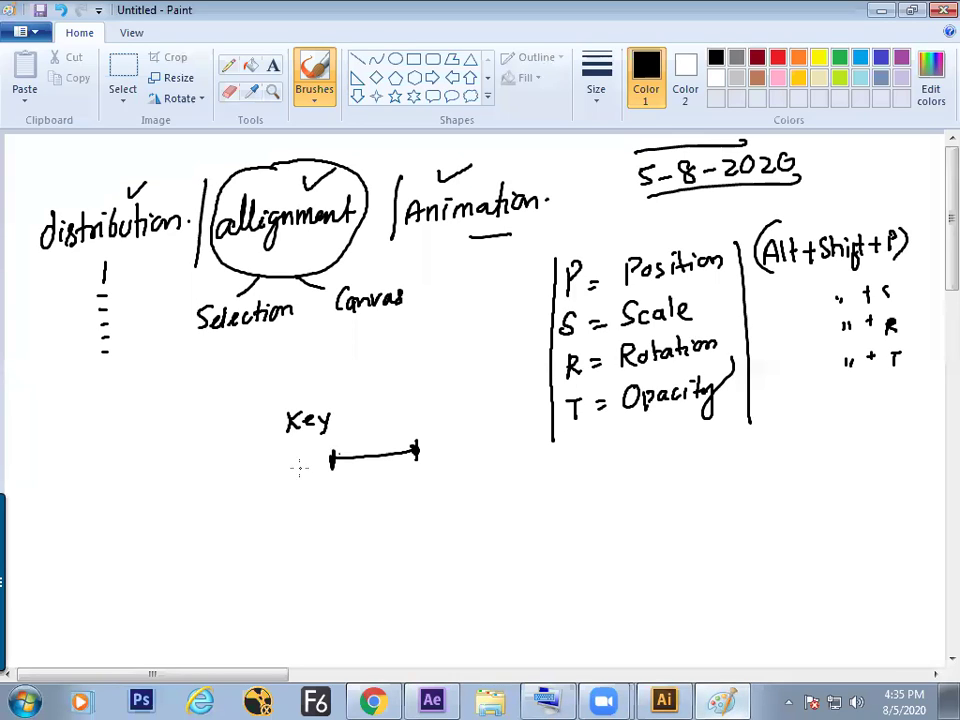
Draw a column of keyframe dashes beside the Key arrow plus two check marks
left_click_drag(261, 472, 249, 473)
left_click_drag(262, 521, 274, 520)
left_click_drag(263, 574, 287, 575)
left_click(275, 660)
mouse_move(268, 626)
left_mouse_down()
mouse_move(282, 627)
mouse_move(282, 656)
left_mouse_up()
left_click_drag(430, 438, 458, 428)
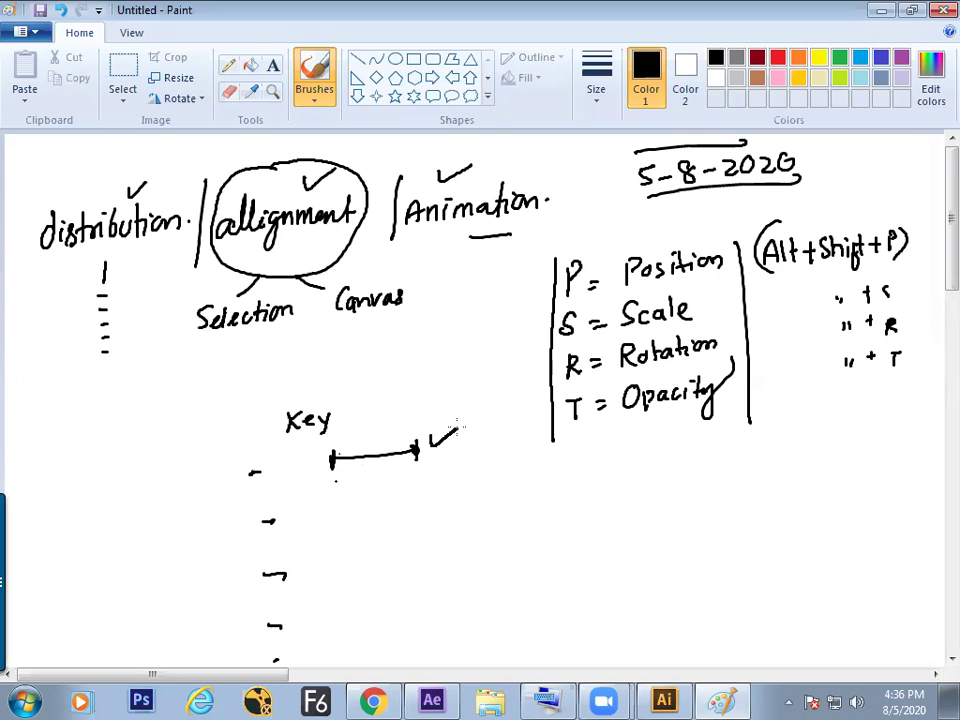
left_click_drag(435, 485, 455, 478)
Number the first two dashes 1 and 2 and write 'easy in / easy out'
left_click_drag(341, 516, 373, 516)
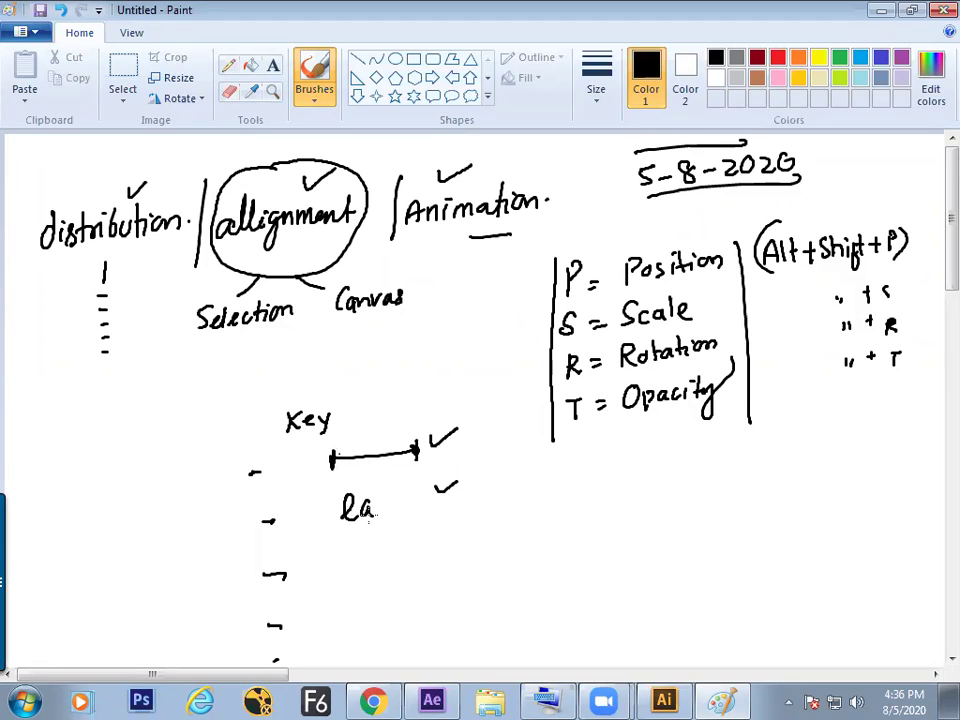
left_click_drag(235, 469, 249, 540)
mouse_move(370, 500)
left_mouse_down()
mouse_move(362, 518)
mouse_move(381, 520)
left_mouse_up()
left_click_drag(377, 501, 429, 500)
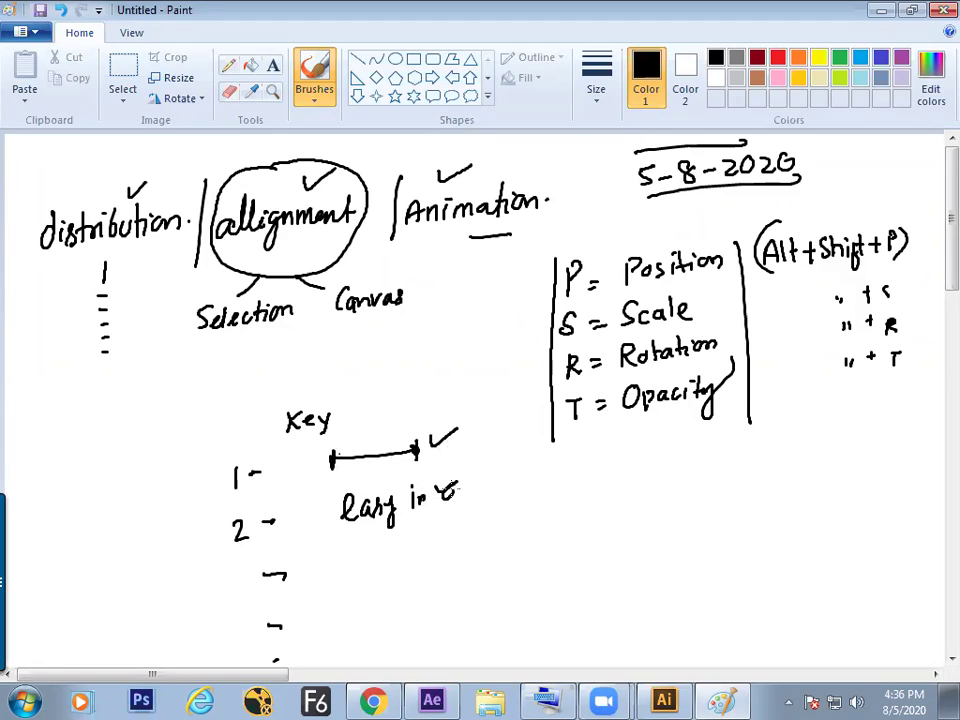
mouse_move(447, 512)
left_mouse_down()
mouse_move(457, 467)
mouse_move(503, 478)
mouse_move(510, 505)
mouse_move(540, 480)
mouse_move(560, 474)
mouse_move(559, 482)
left_mouse_up()
left_click_drag(554, 467, 567, 464)
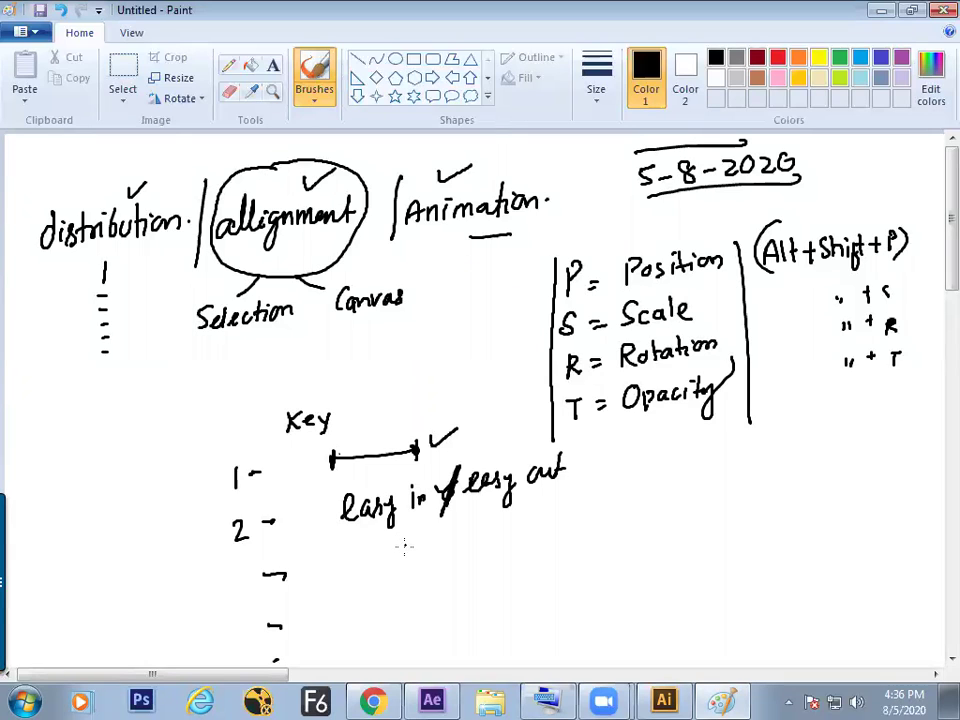
Draw a bracket linking keys 1 and 2, then return to After Effects
left_click_drag(219, 503, 250, 490)
mouse_move(211, 485)
left_mouse_down()
mouse_move(207, 537)
mouse_move(216, 538)
left_mouse_up()
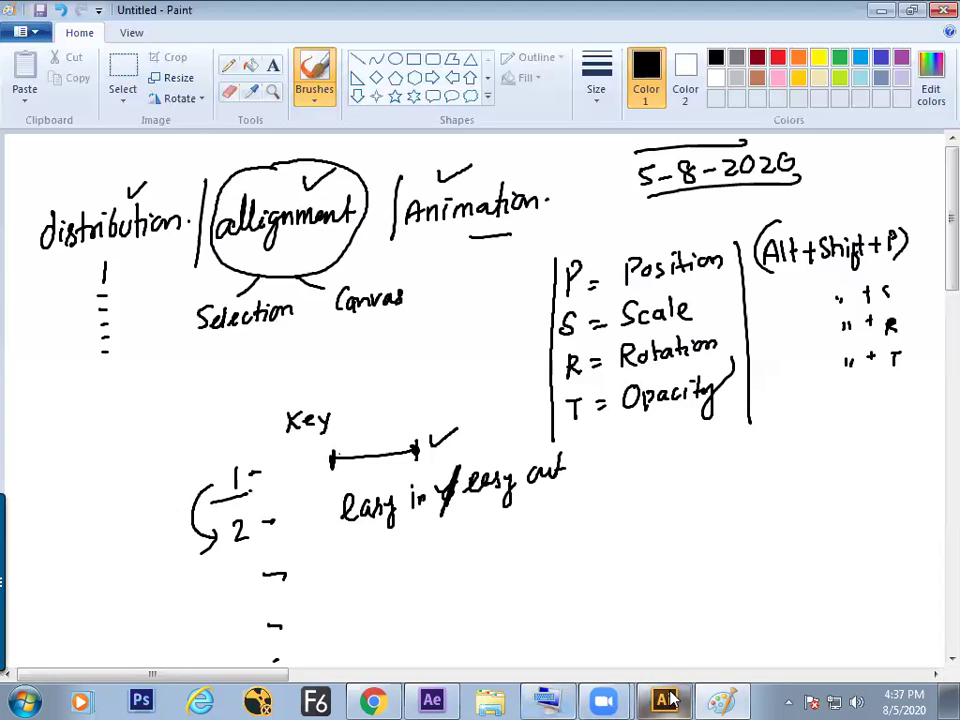
left_click(723, 698)
left_click_drag(450, 389, 406, 389)
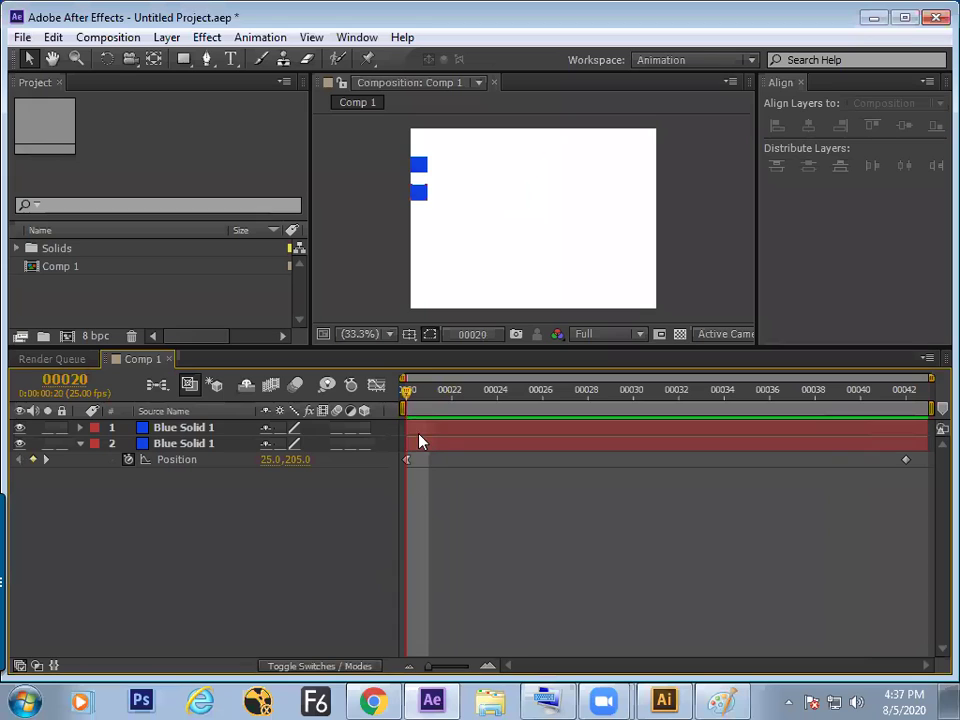
key("space")
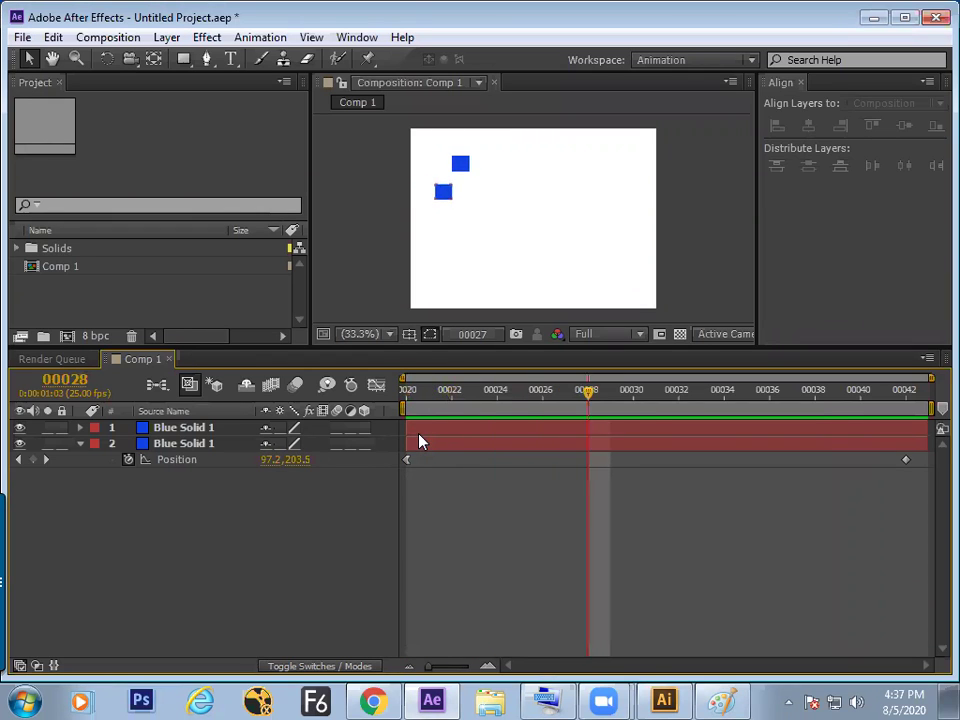
key("space")
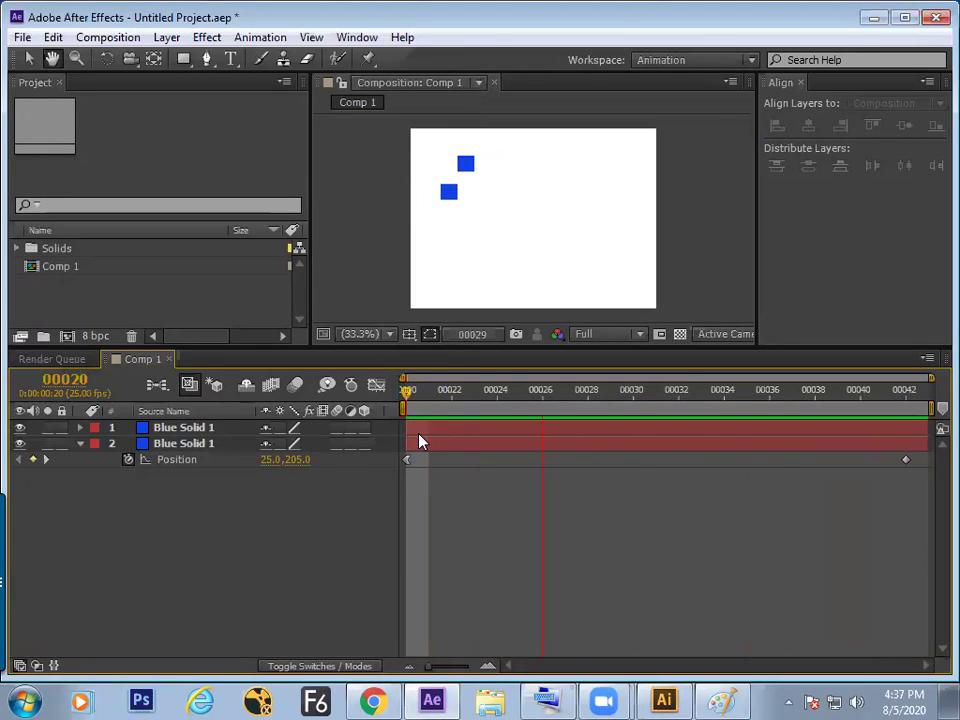
key("space")
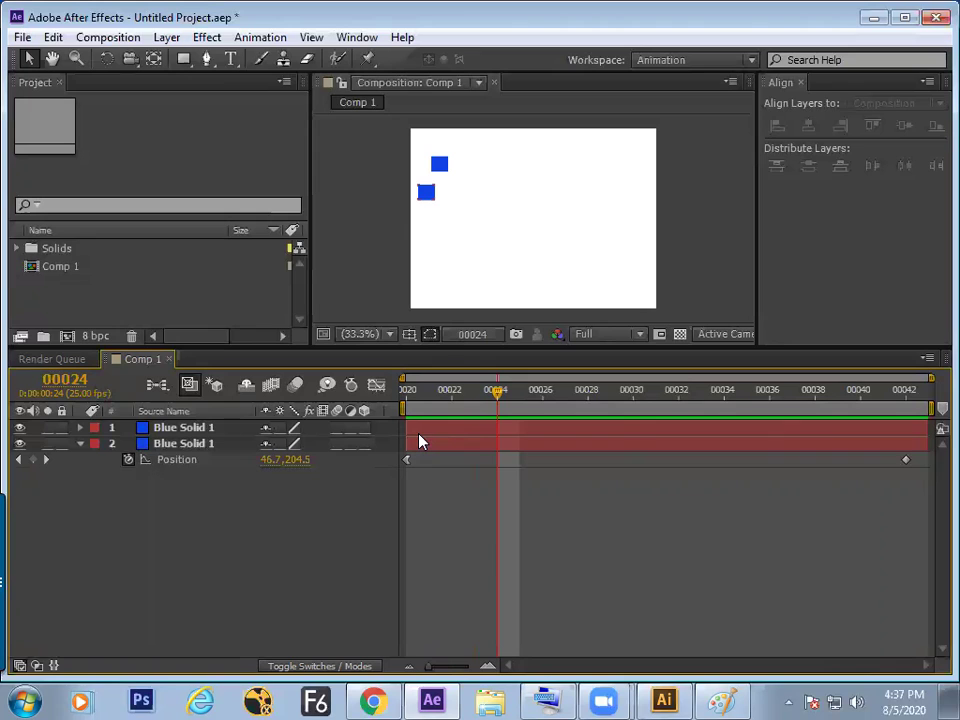
left_click_drag(436, 400, 405, 400)
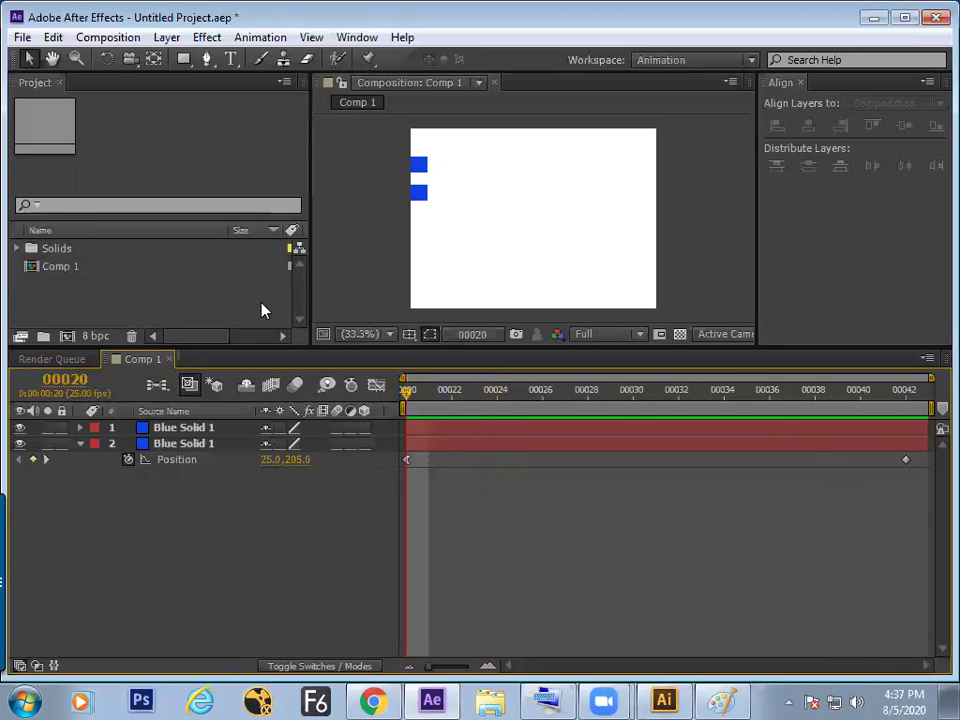
left_click(210, 308)
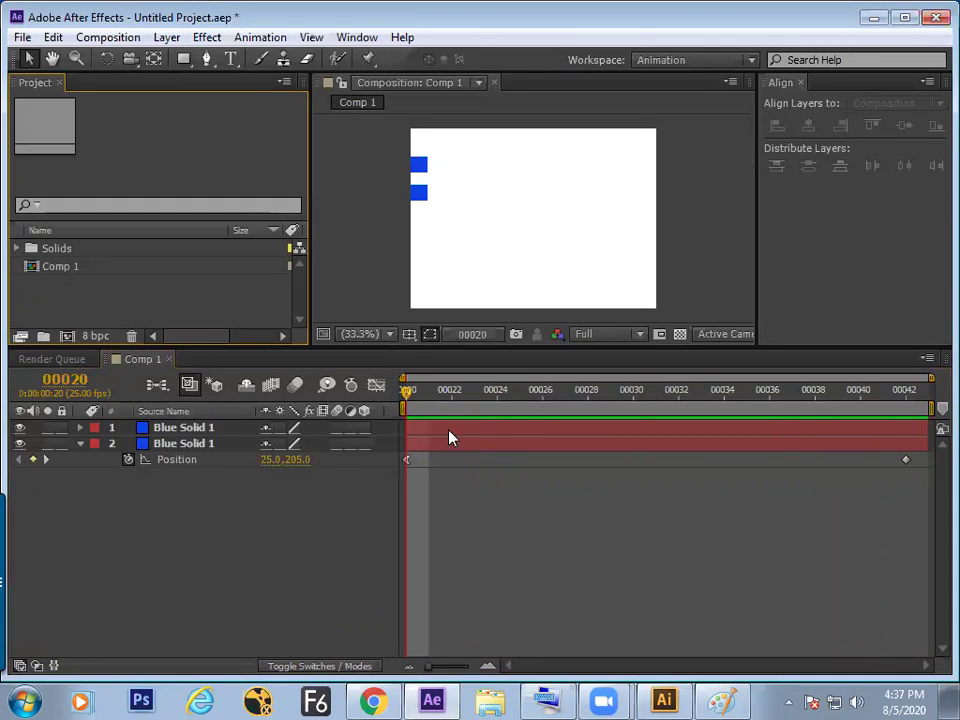
left_click(440, 510)
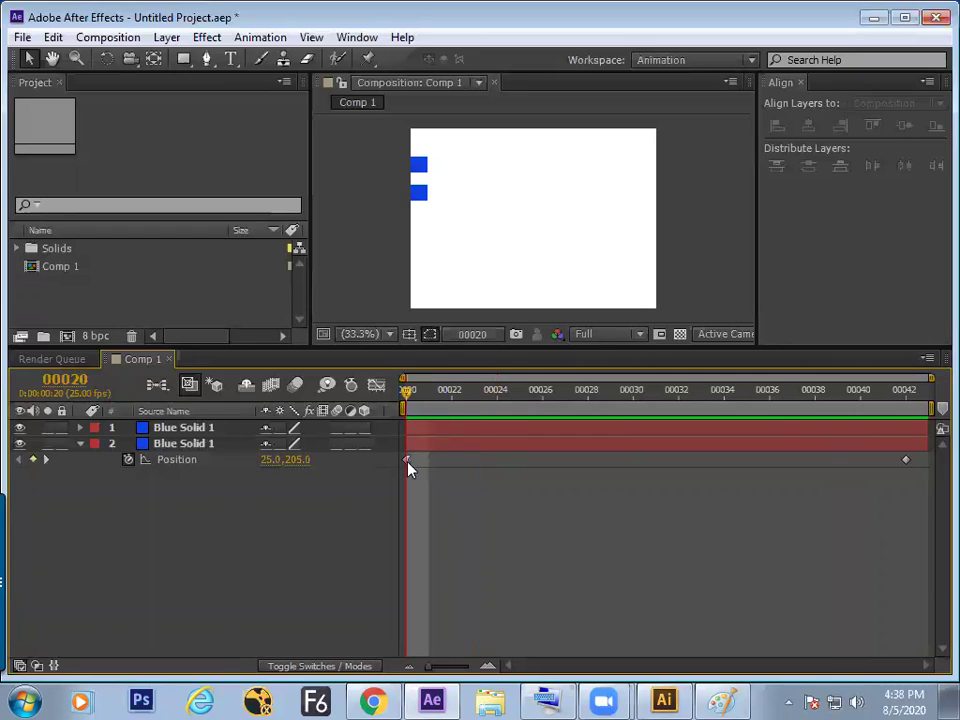
left_click_drag(862, 392, 904, 392)
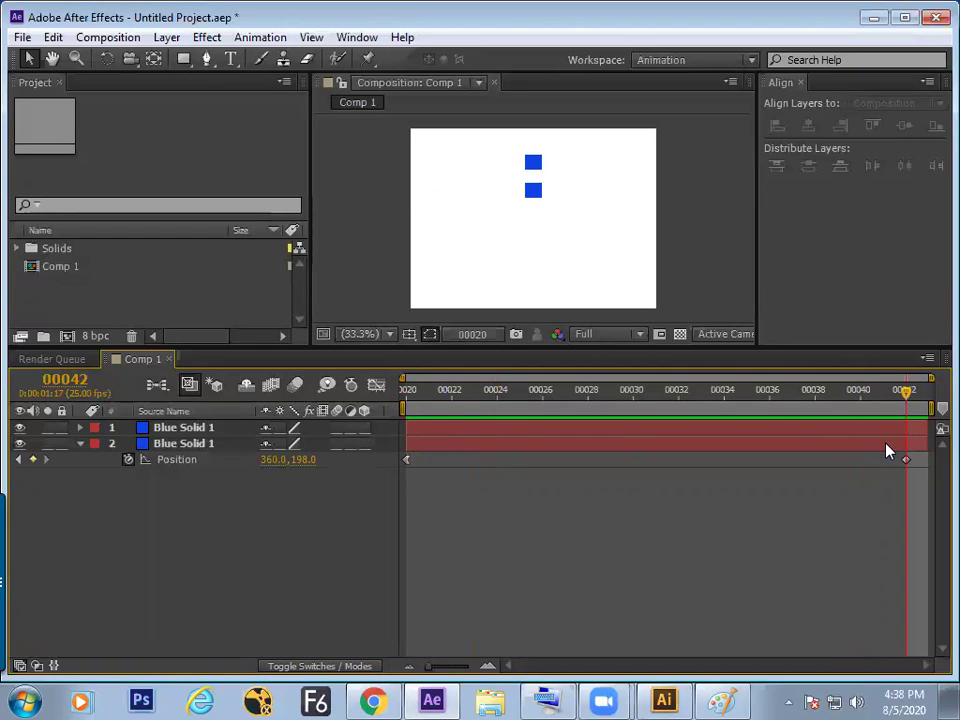
mouse_move(906, 394)
left_mouse_down()
mouse_move(834, 414)
mouse_move(896, 424)
mouse_move(821, 420)
mouse_move(889, 422)
left_mouse_up()
Apply Easy Ease In to the lower square's frame-00042 Position keyframe and preview from the start
left_click(906, 462)
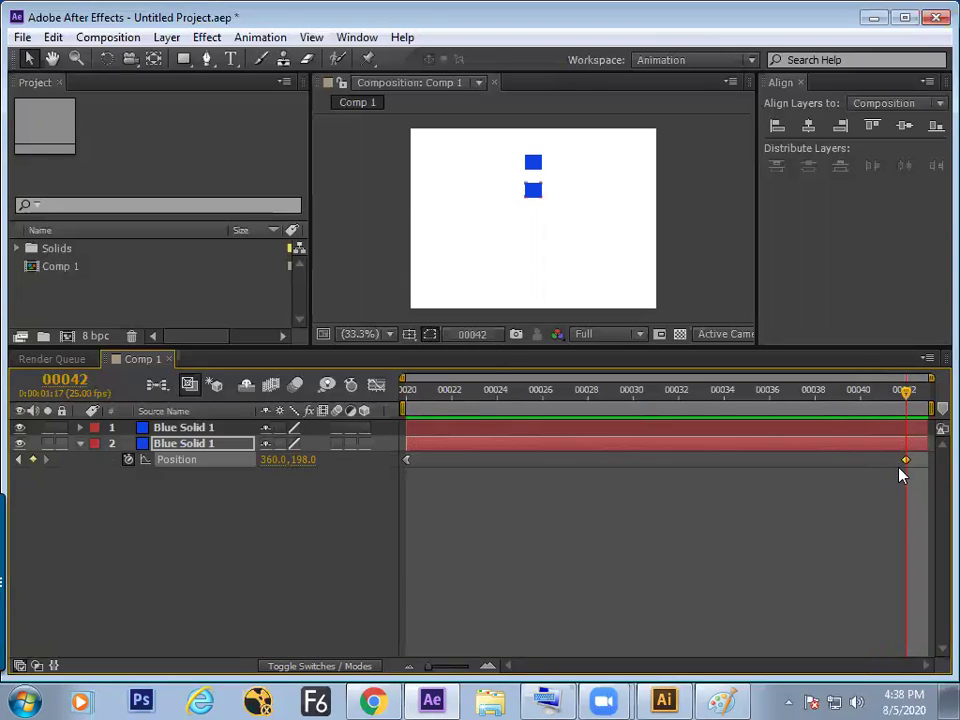
right_click(906, 462)
mouse_move(877, 457)
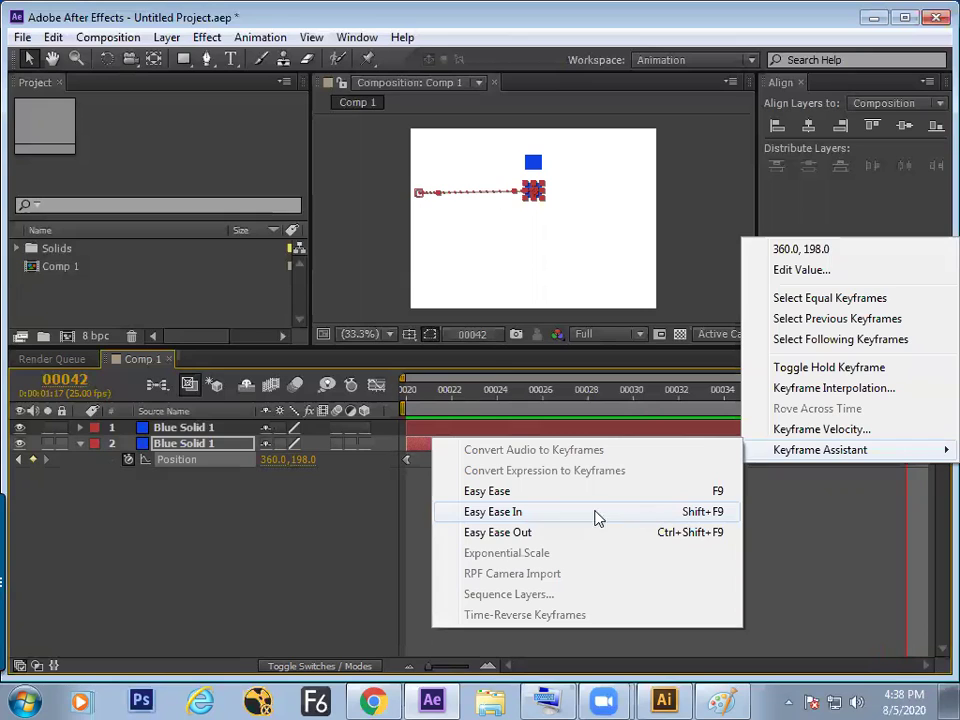
left_click(554, 511)
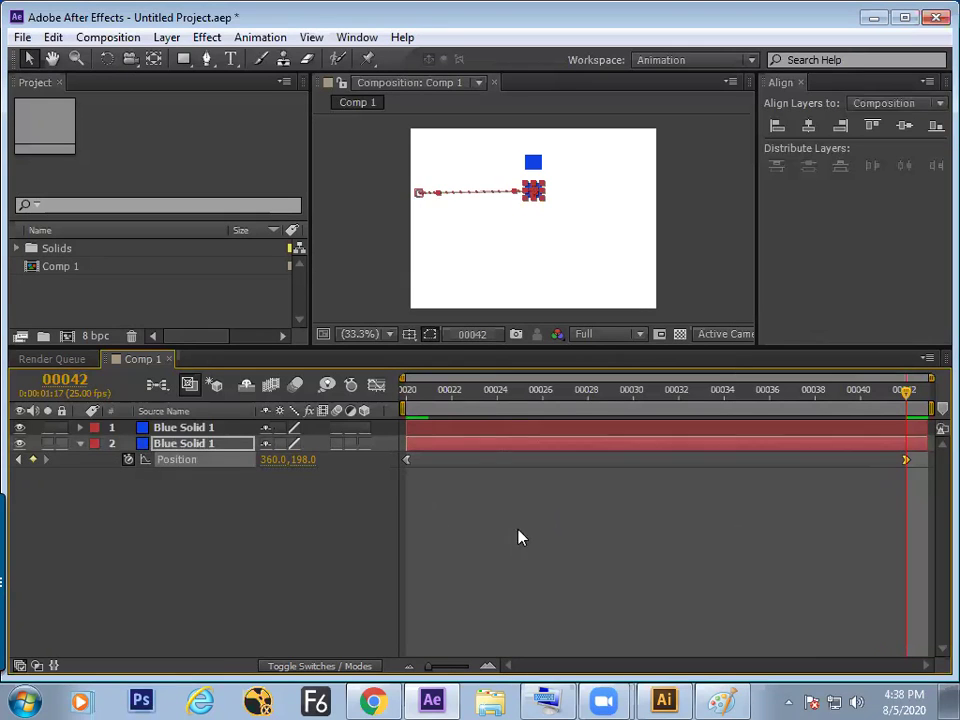
key("Home")
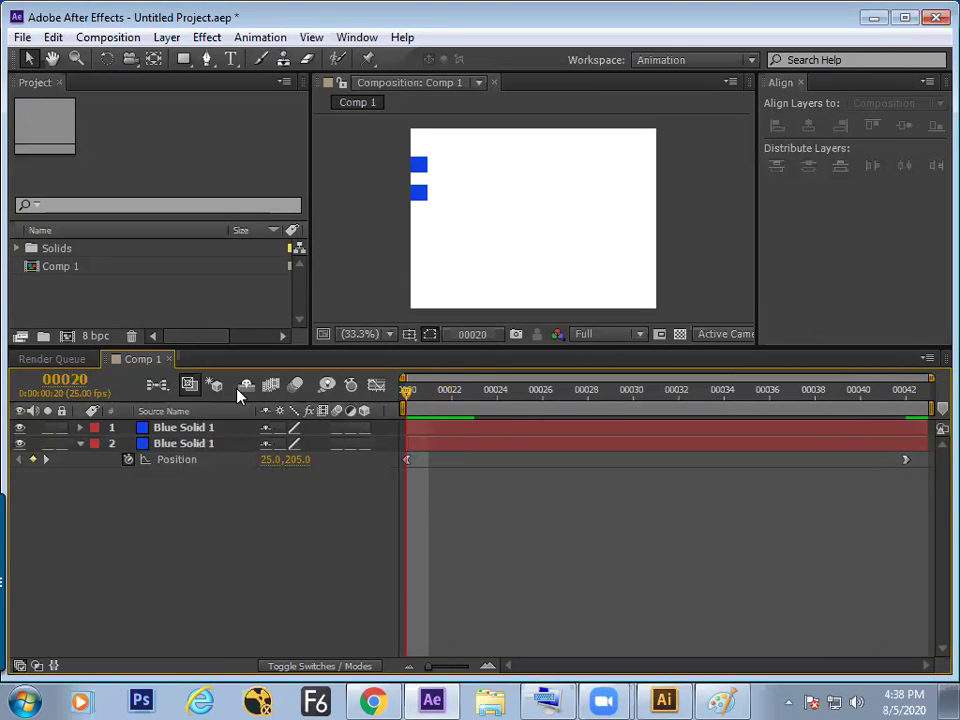
key("space")
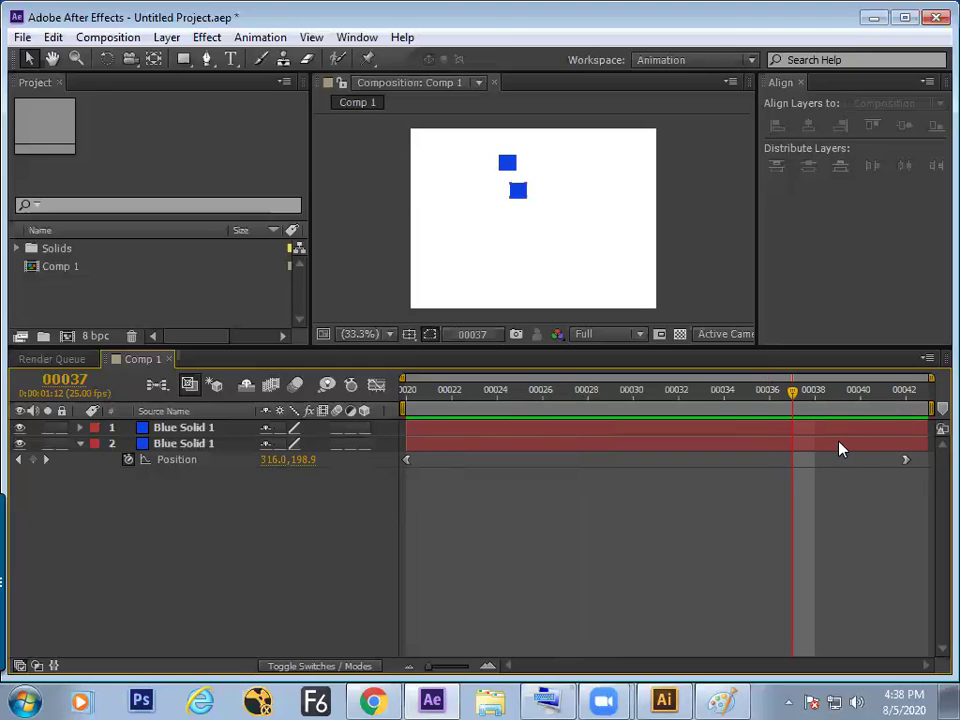
mouse_move(757, 408)
left_mouse_down()
mouse_move(445, 428)
mouse_move(654, 438)
mouse_move(416, 436)
left_mouse_up()
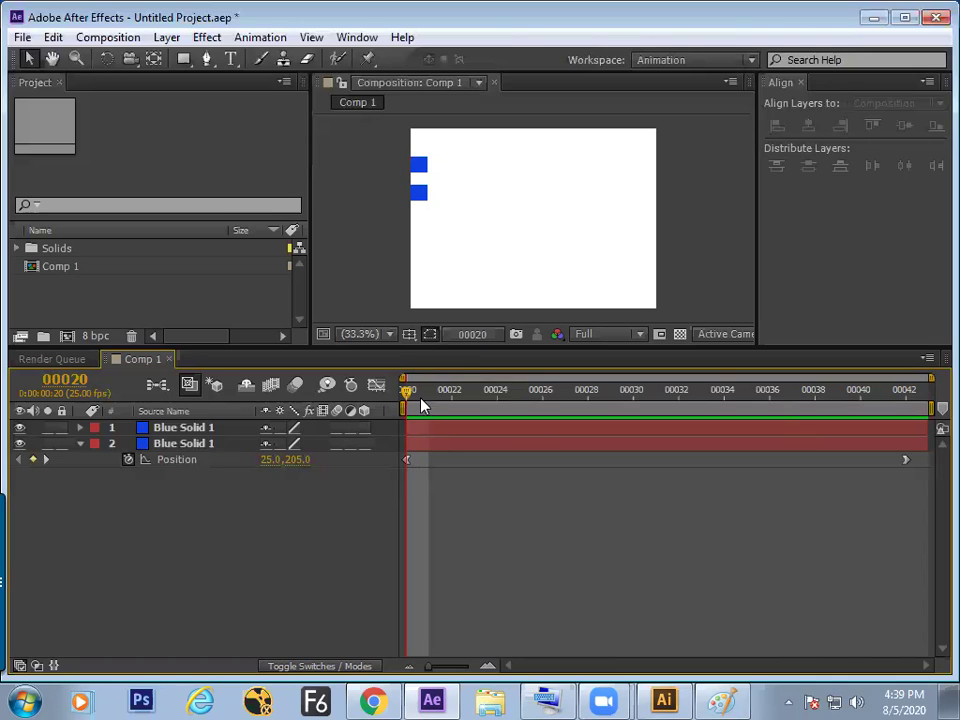
left_click(418, 430)
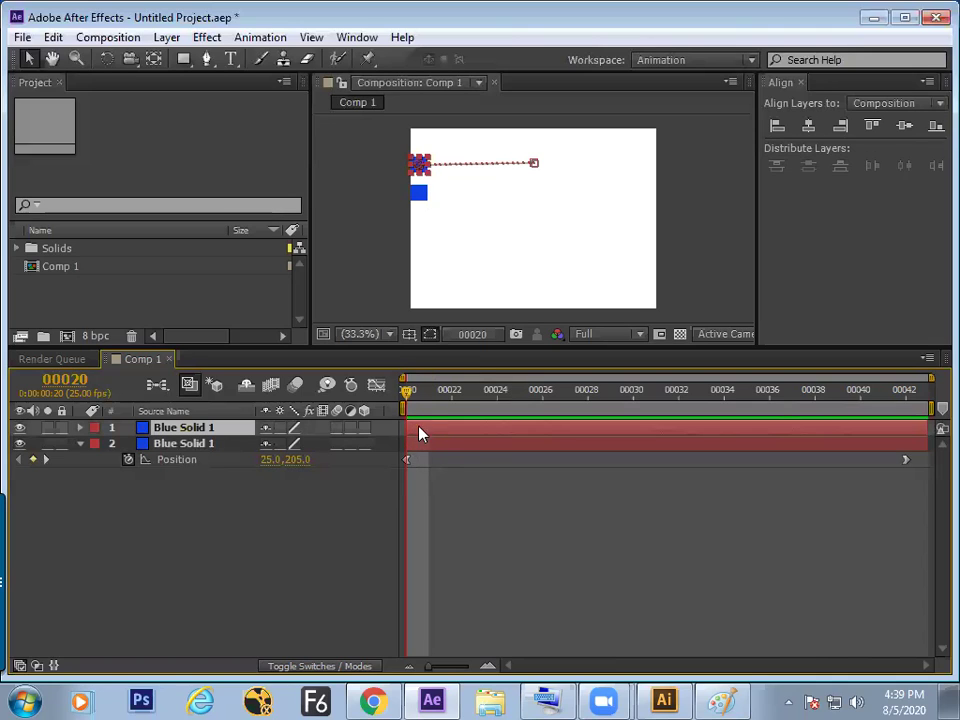
left_click(446, 489)
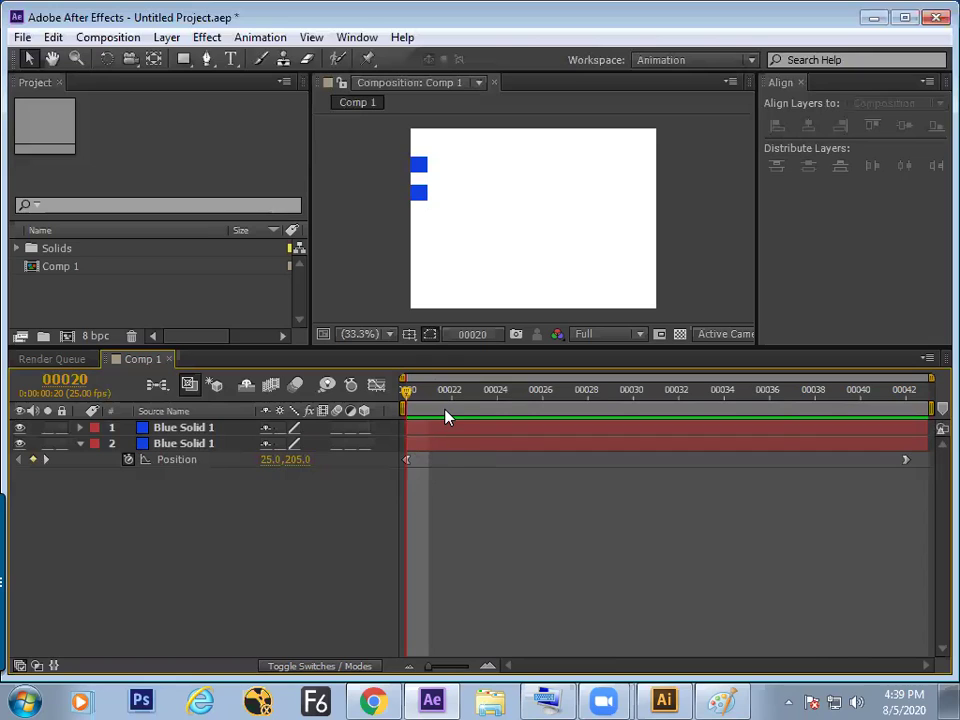
key("Page_Down")
key("Page_Up")
key("Page_Down")
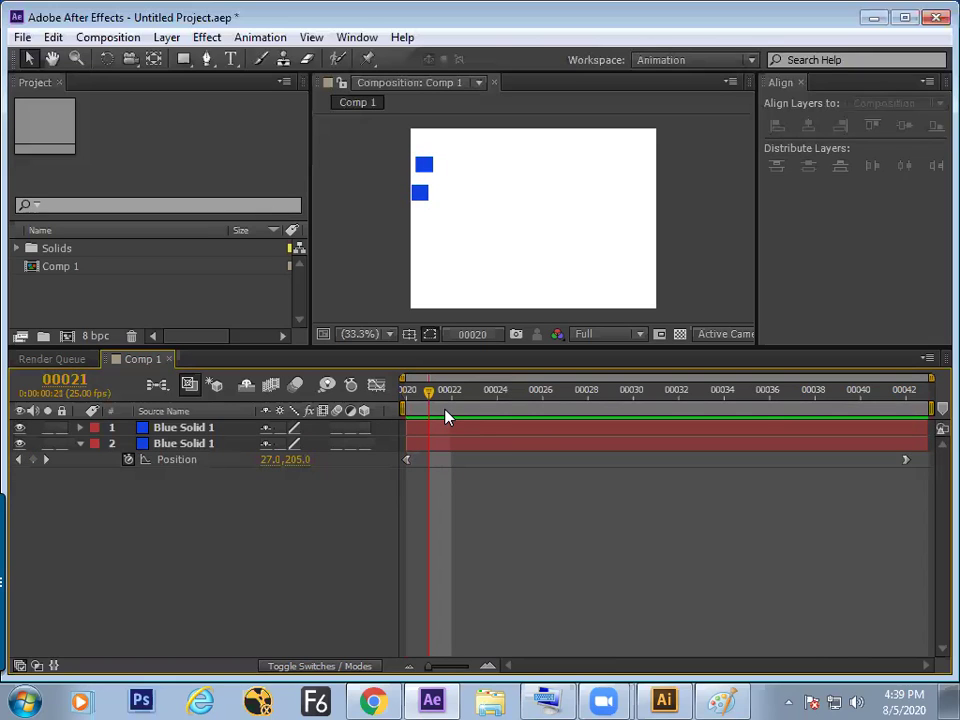
key("space")
key("space")
key("Page_Up")
key("Page_Down")
key("Page_Down")
key("Page_Down")
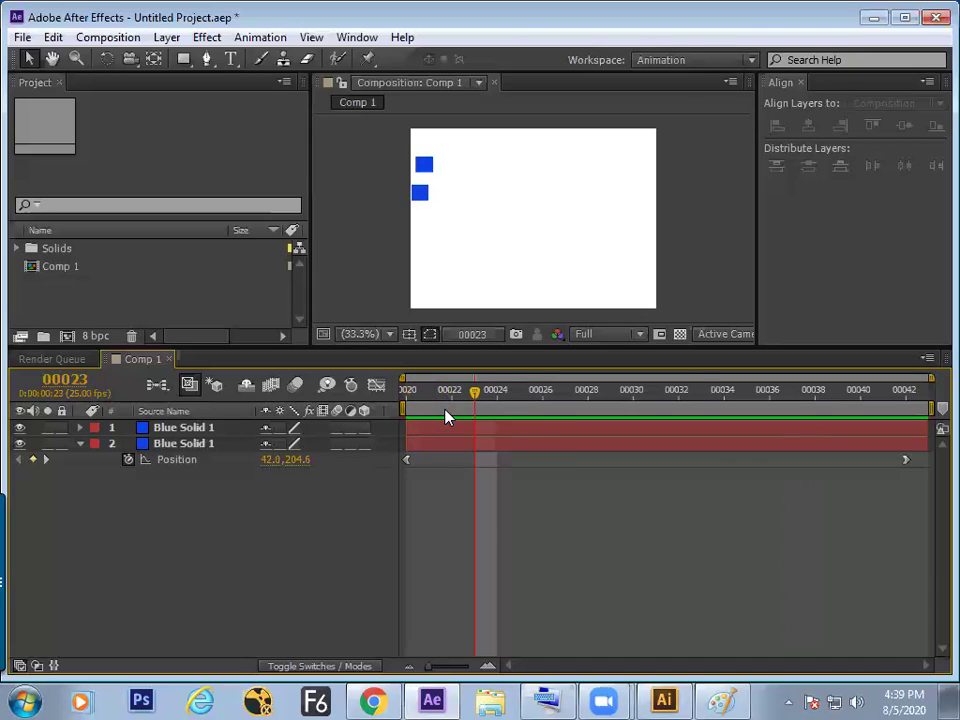
key("Page_Up")
key("Page_Up")
key("Page_Up")
key("Page_Down")
key("Page_Down")
key("Page_Up")
key("Page_Up")
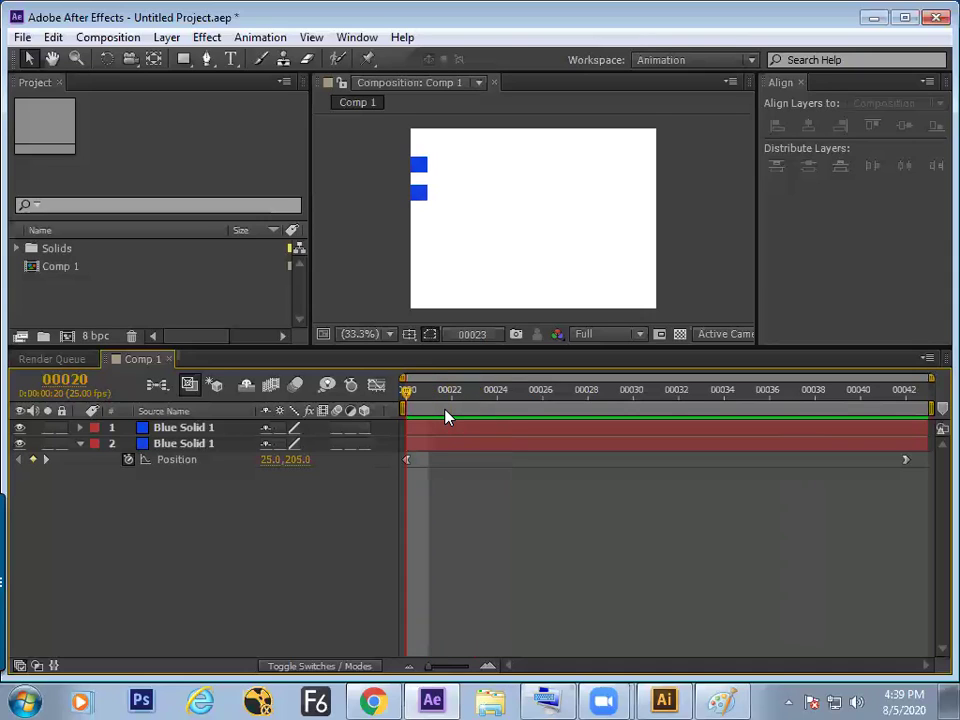
key("Page_Down")
key("Page_Down")
key("Page_Up")
key("Page_Up")
Duplicate the eased lower square's layer, keeping the name Blue Solid 1
left_click(178, 460)
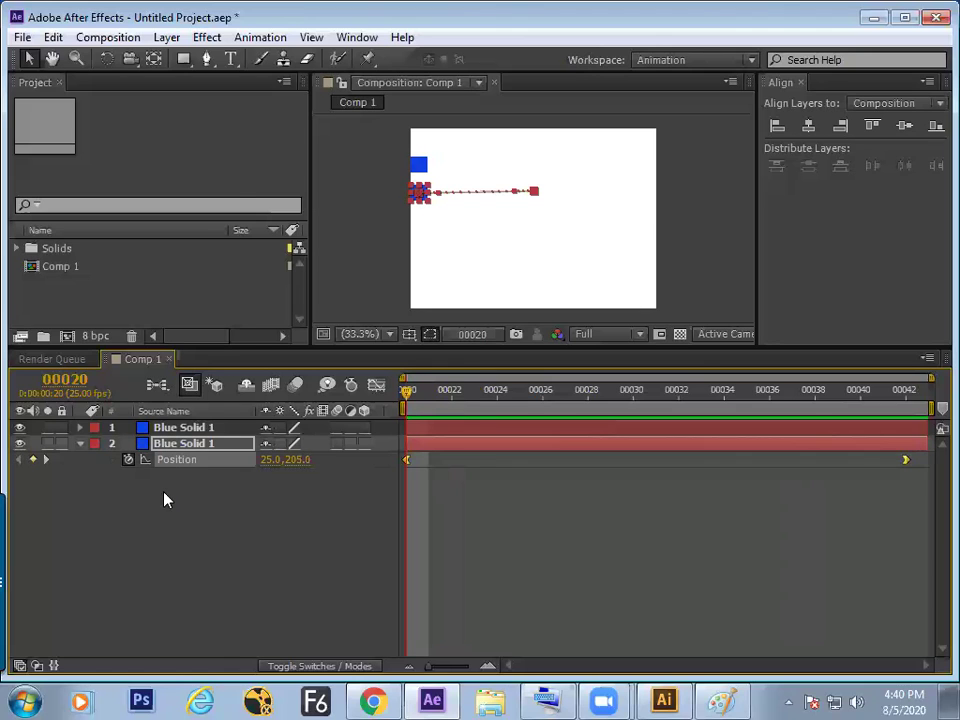
key("super")
left_click(226, 472)
left_click(178, 465)
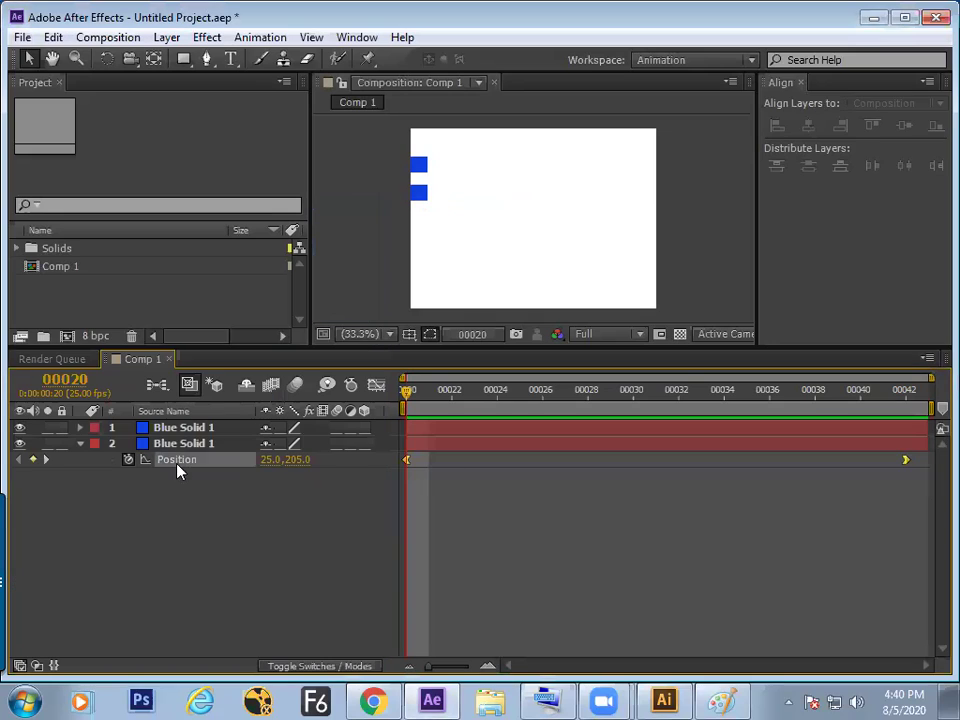
key("ctrl+d")
key("Return")
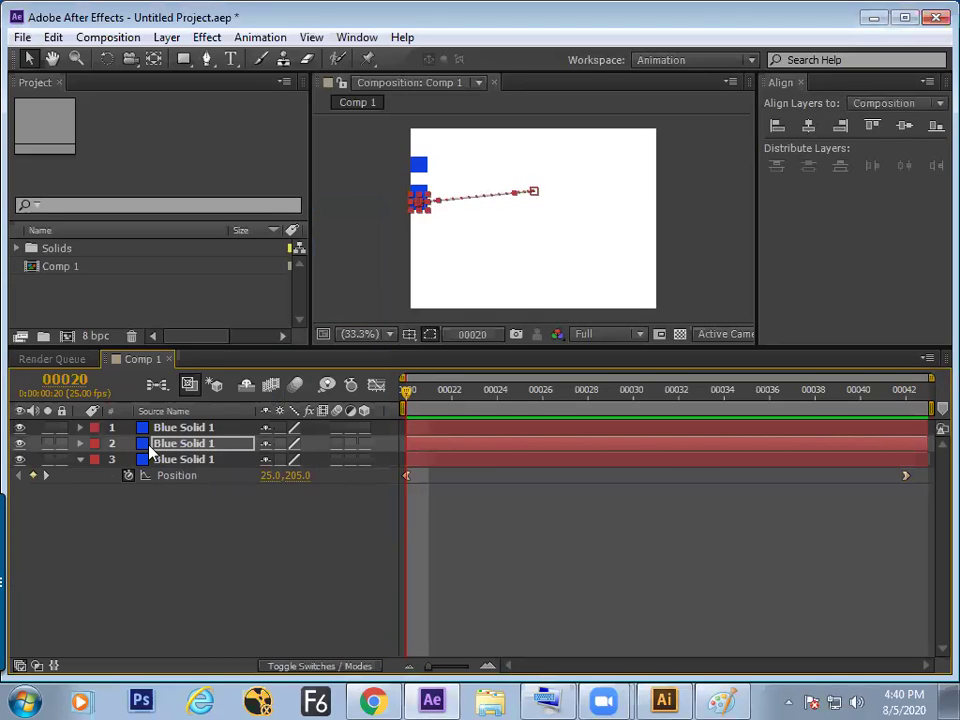
key("Return")
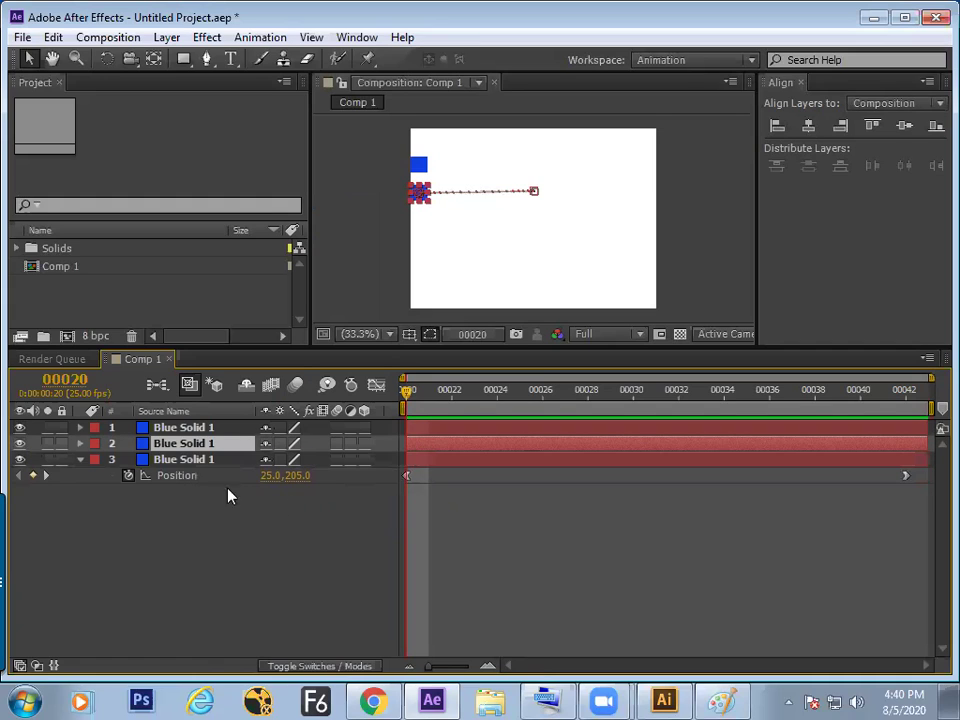
Move the copy down to 25,295 below the other squares and preview all three
left_click(193, 478)
key("Return")
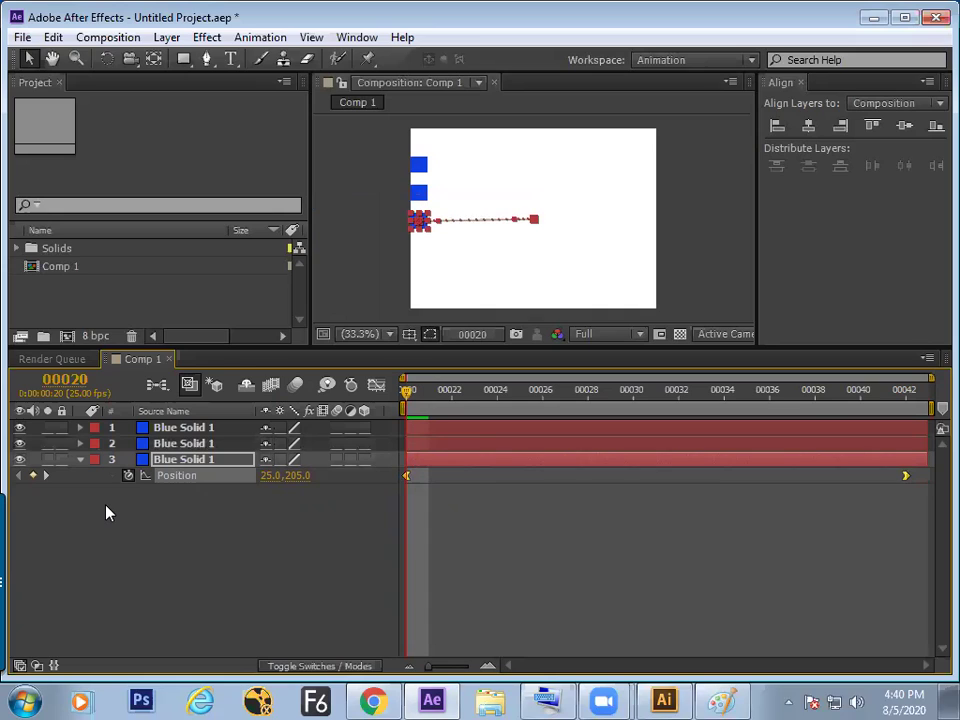
key("shift+Down")
key("shift+Down")
key("shift+Down")
left_click(360, 536)
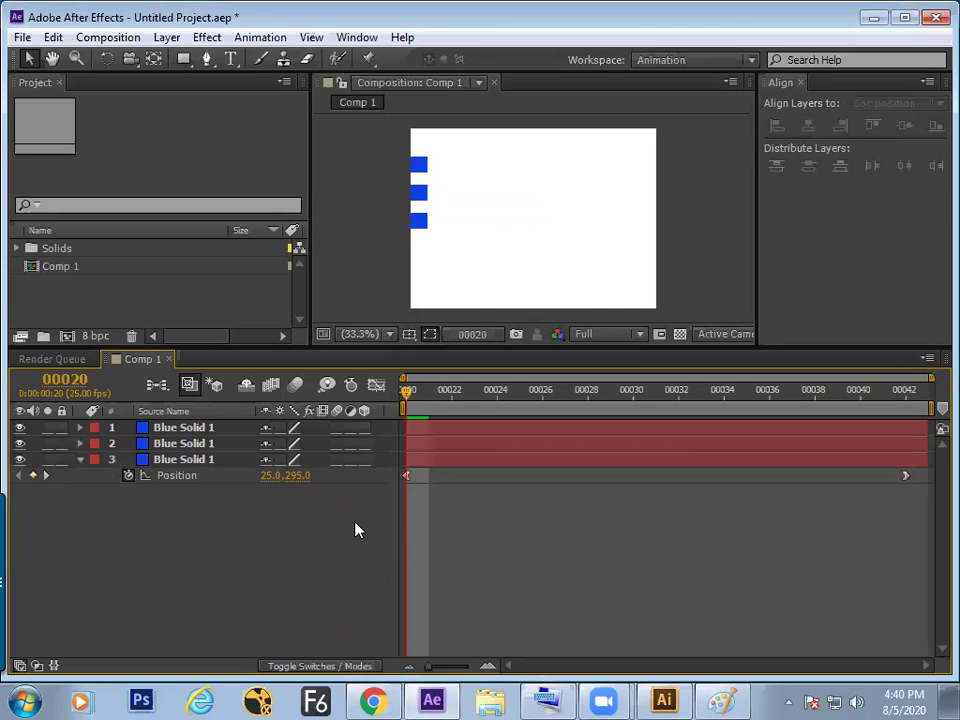
key("KP_0")
key("space")
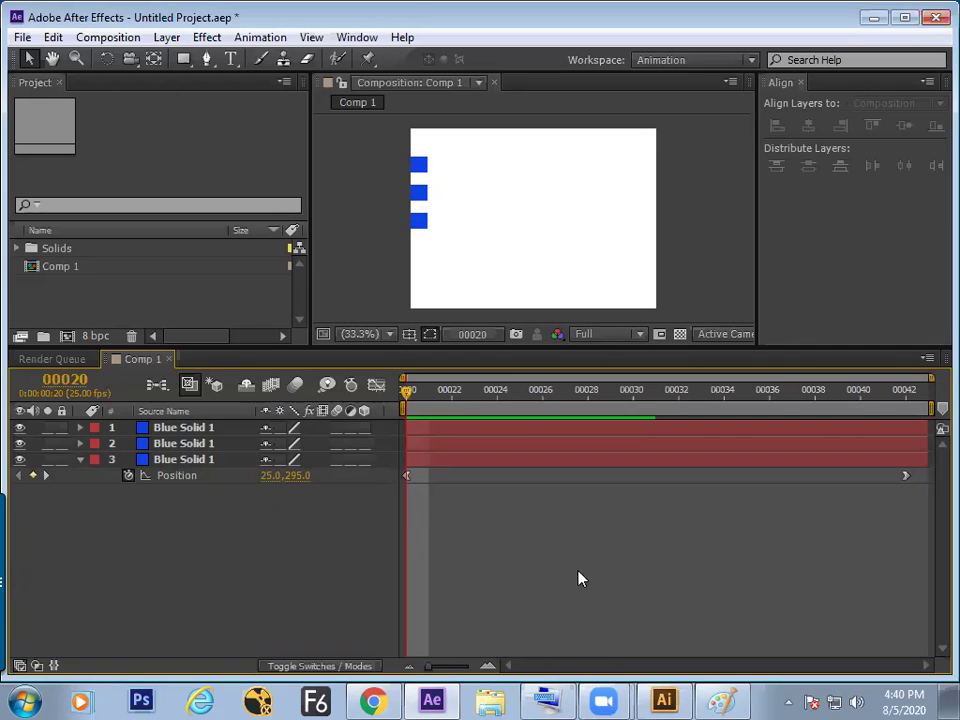
Brush the word 'Velocity' beneath the easy in / easy out label, then go back to After Effects
left_click(725, 703)
mouse_move(302, 560)
left_mouse_down()
mouse_move(324, 557)
mouse_move(344, 577)
mouse_move(370, 566)
mouse_move(380, 578)
mouse_move(397, 575)
left_mouse_up()
left_click_drag(388, 555, 428, 526)
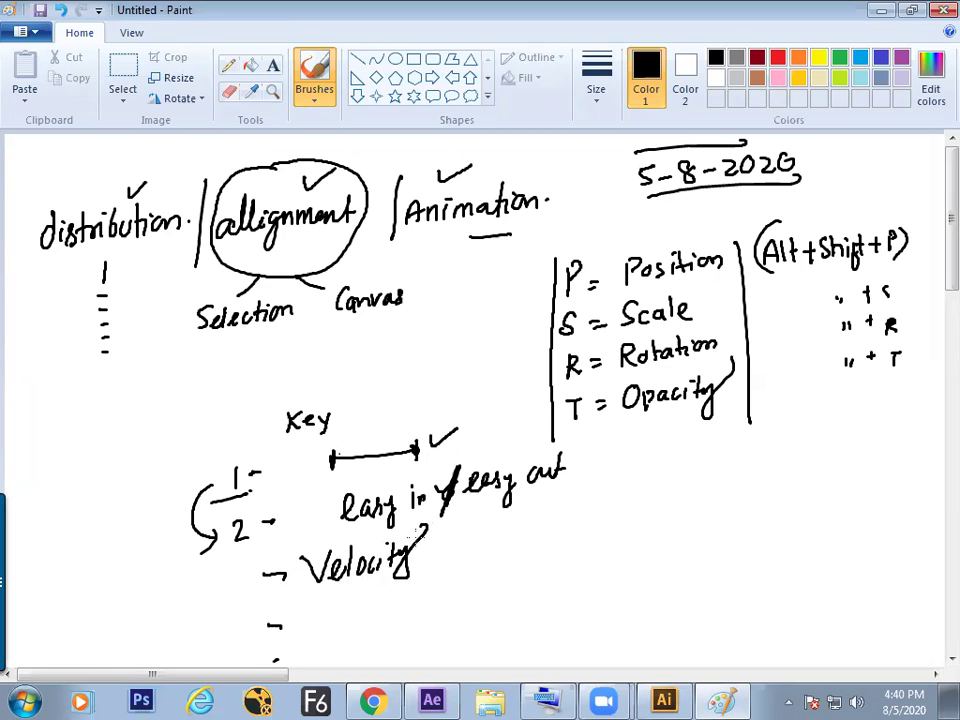
left_click(437, 700)
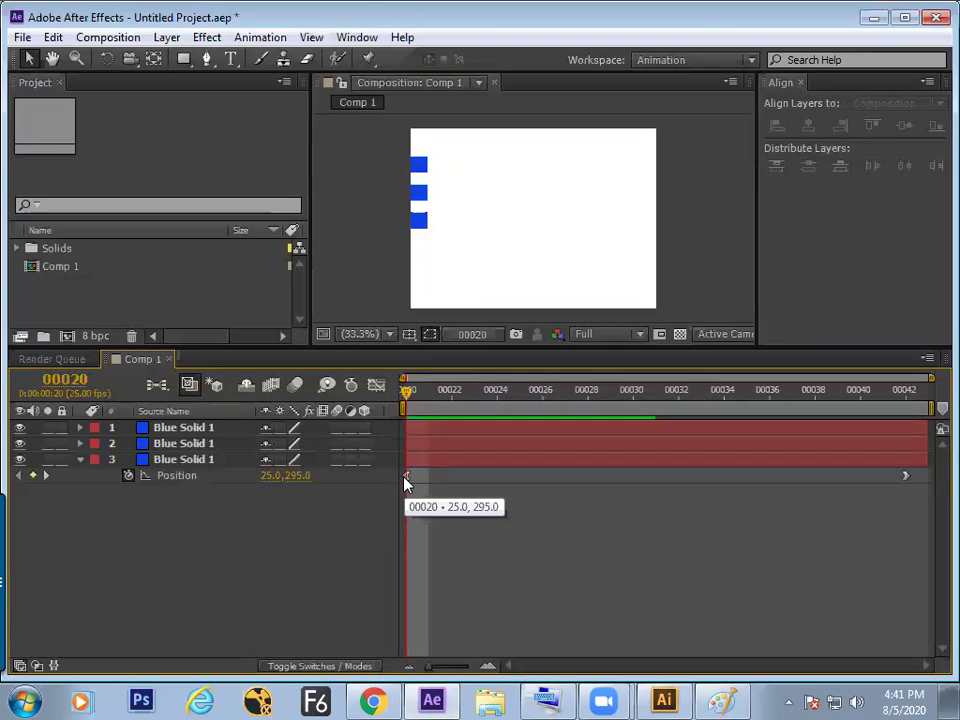
Check the third square's frame-00020 keyframe velocity (0 pixels/sec, 33.33333% influence), close it, and enlarge the Timeline
right_click(406, 479)
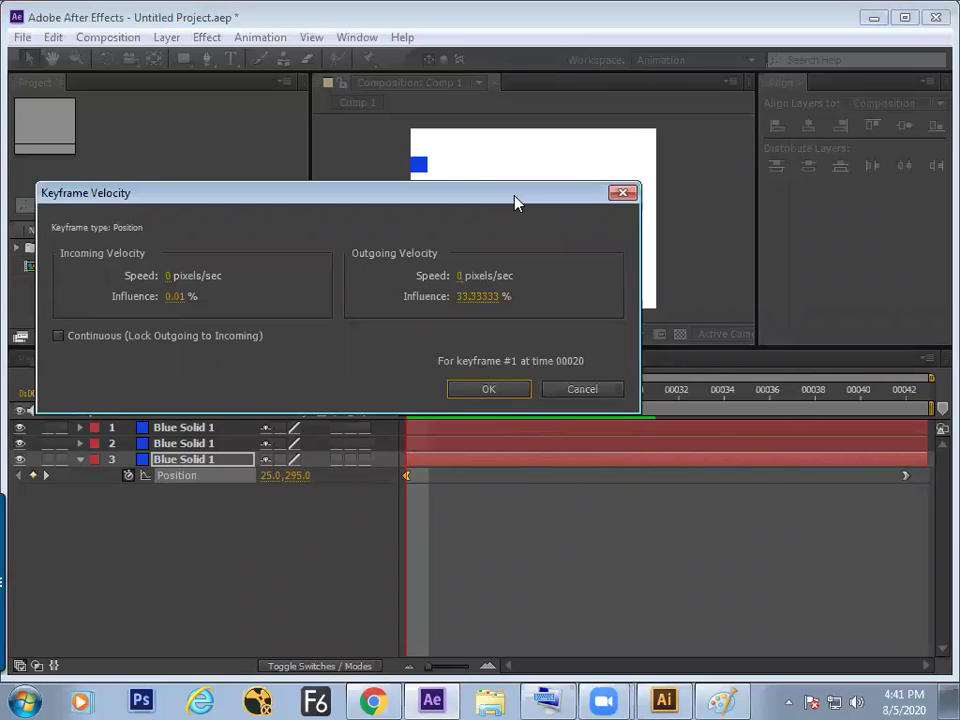
left_click_drag(515, 203, 652, 313)
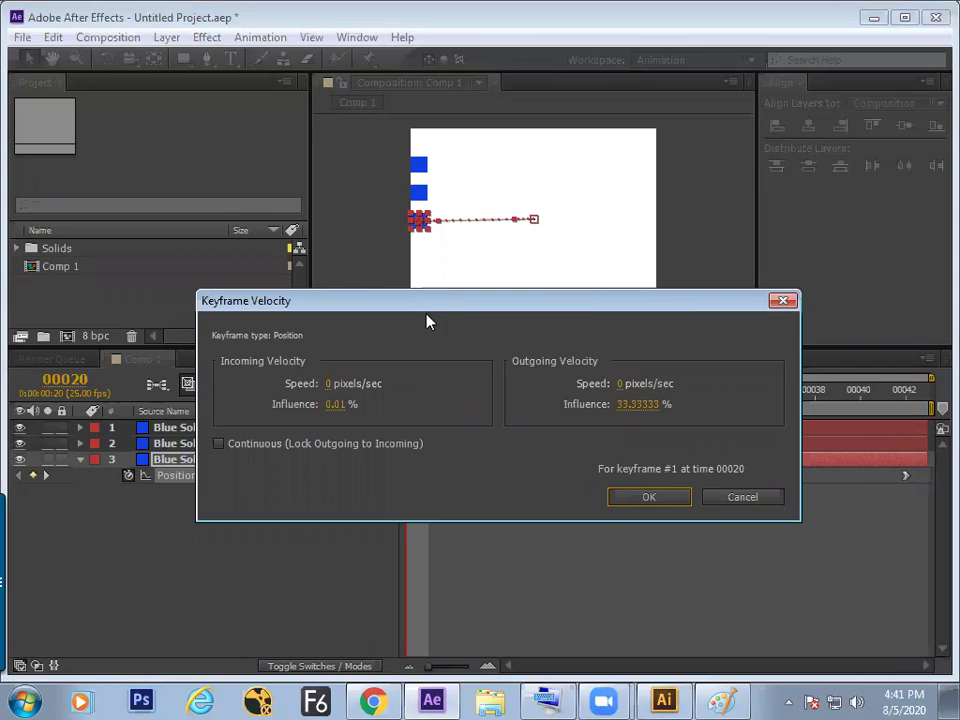
left_click_drag(427, 316, 429, 371)
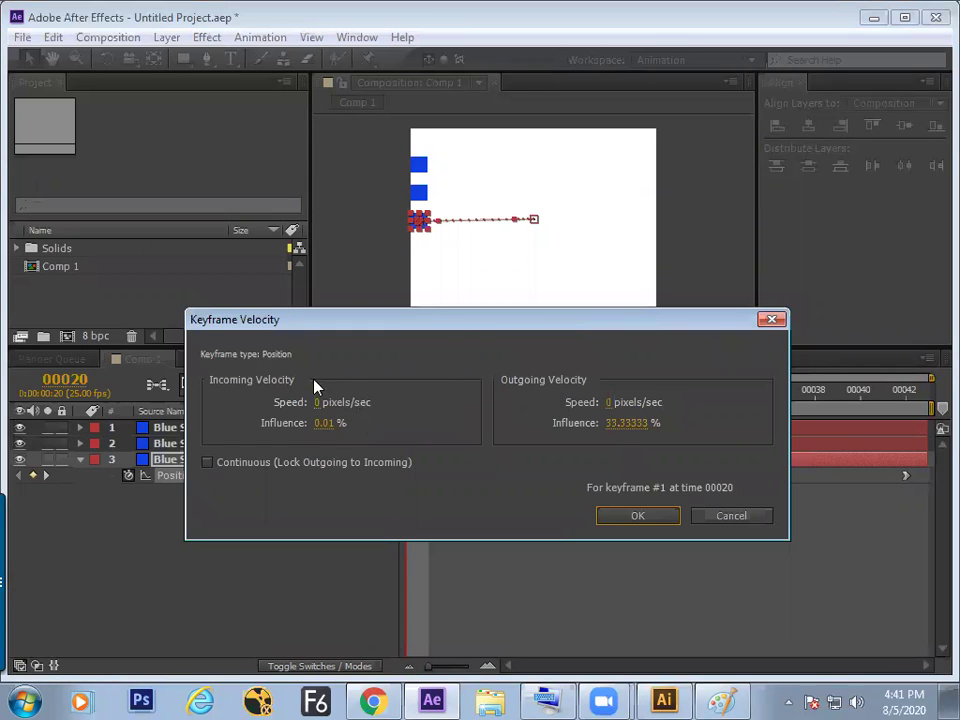
left_click_drag(567, 342, 424, 481)
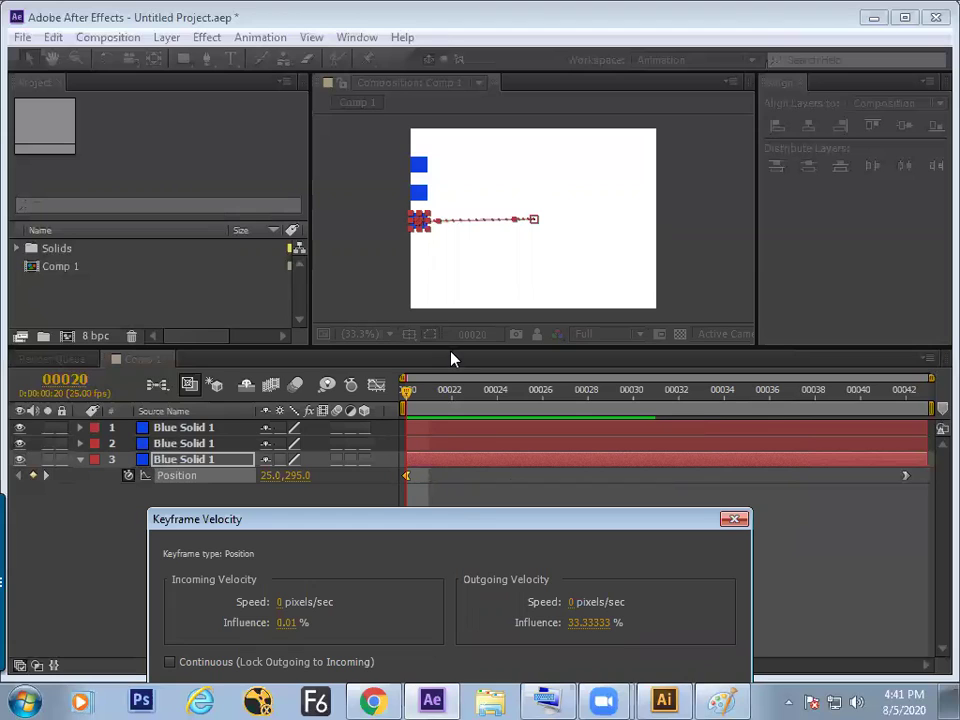
mouse_move(464, 510)
left_mouse_down()
mouse_move(453, 516)
mouse_move(467, 509)
left_mouse_up()
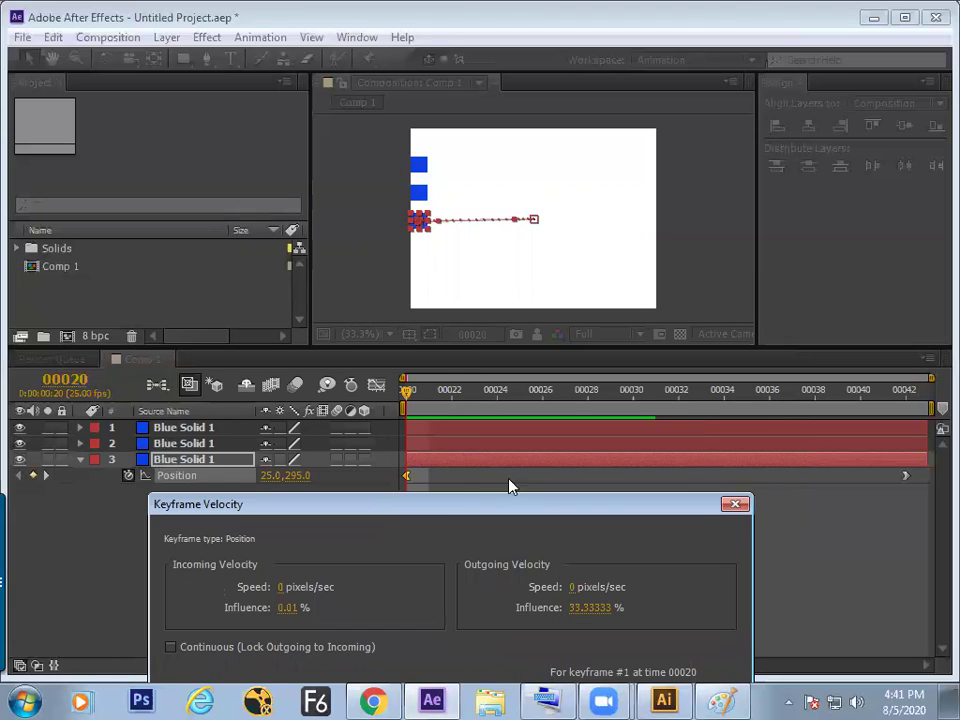
left_click(735, 506)
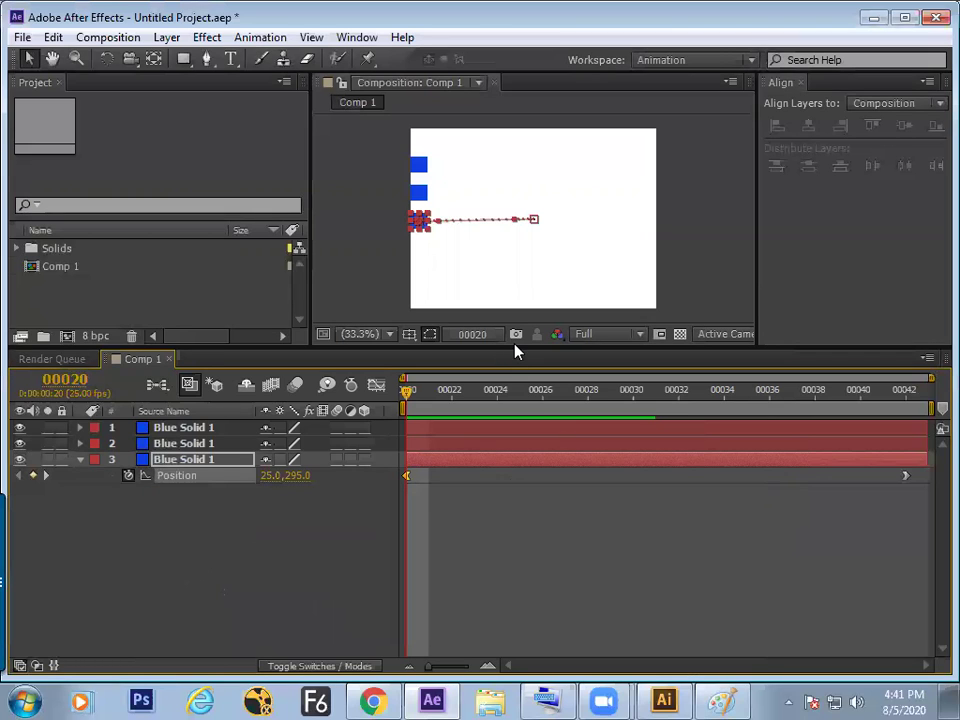
left_click_drag(517, 347, 480, 252)
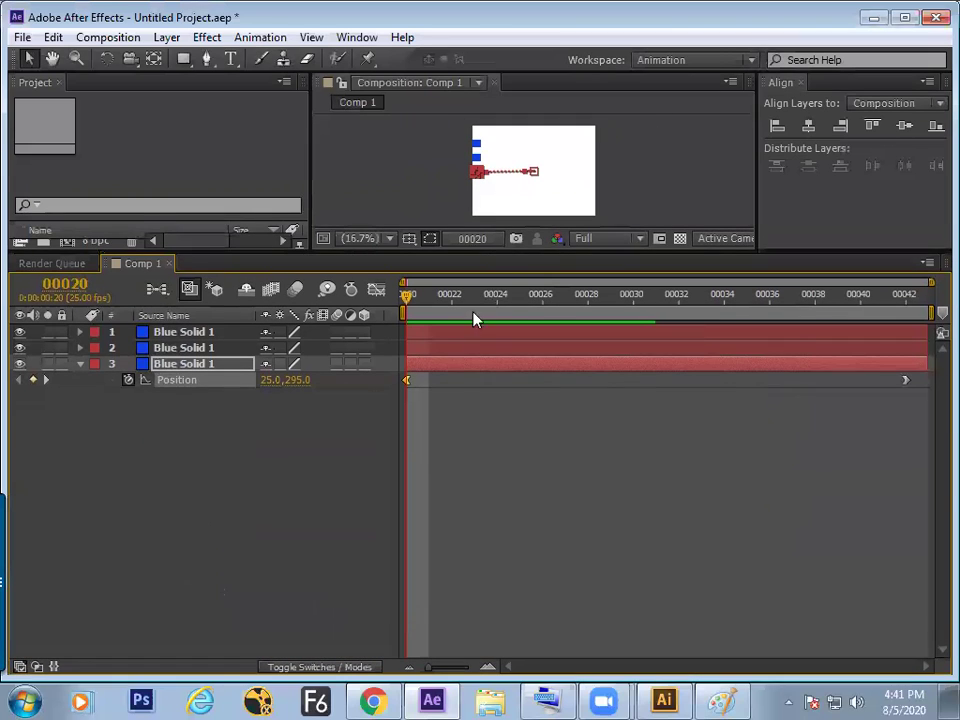
right_click(406, 380)
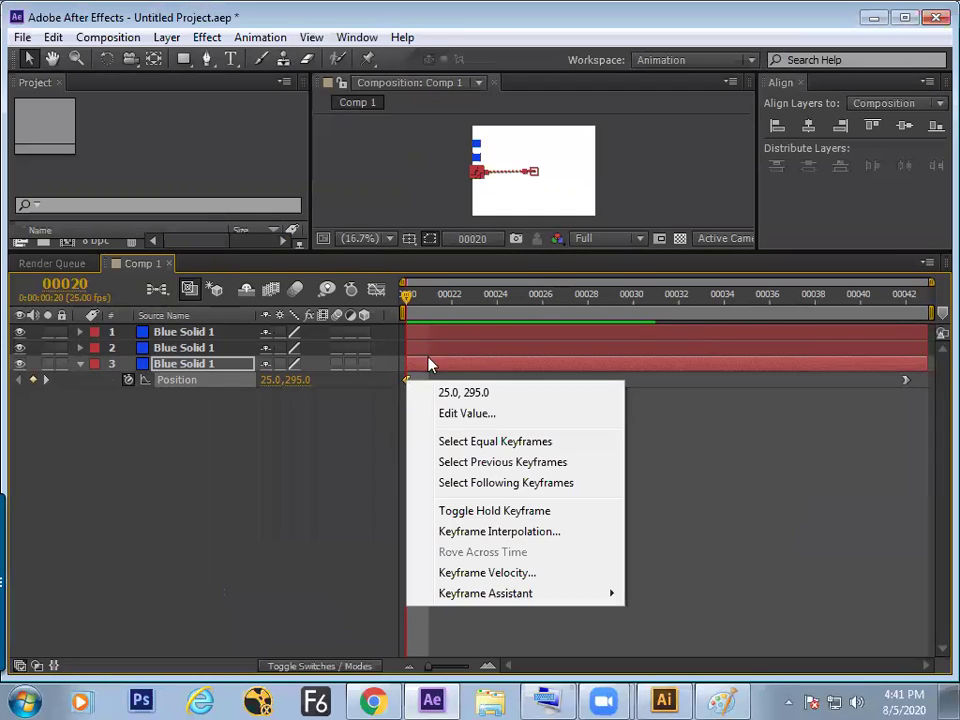
left_click(484, 573)
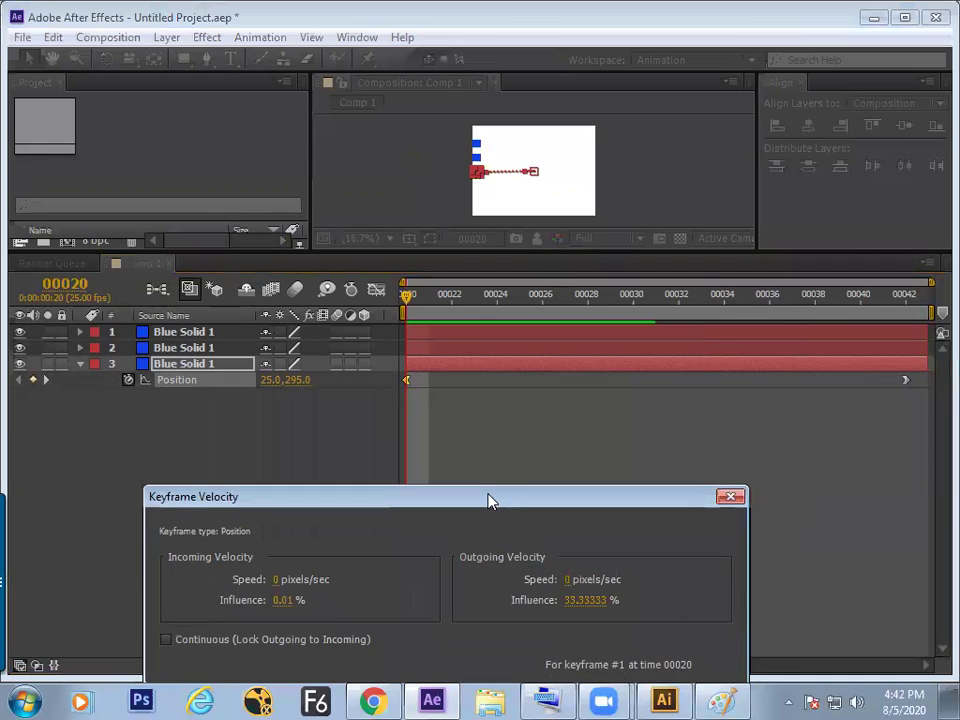
left_click_drag(490, 500, 448, 421)
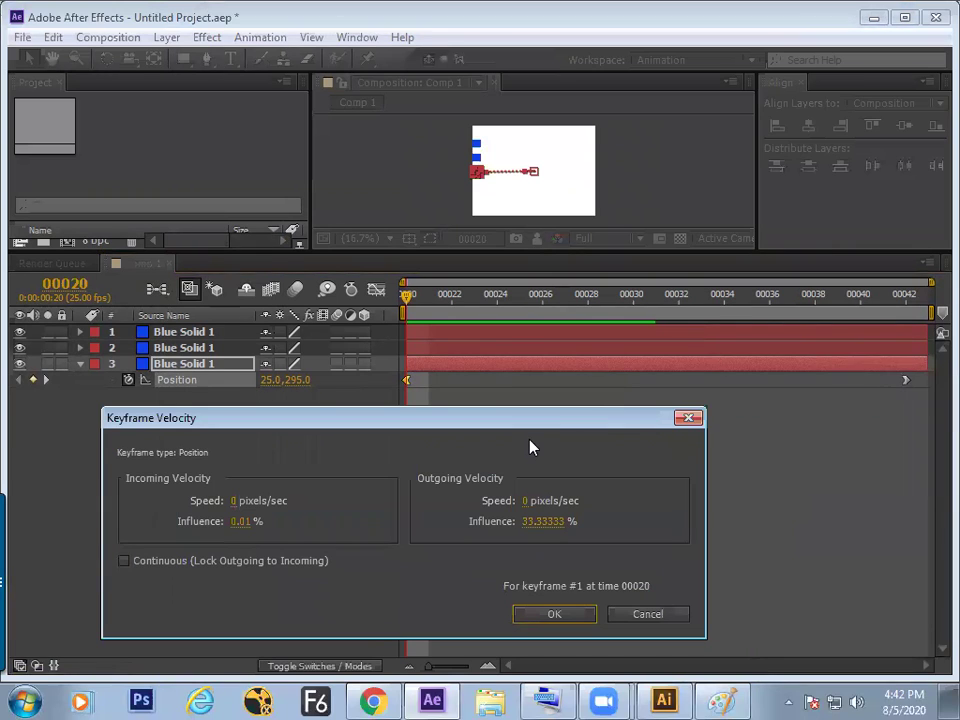
left_click_drag(508, 421, 484, 433)
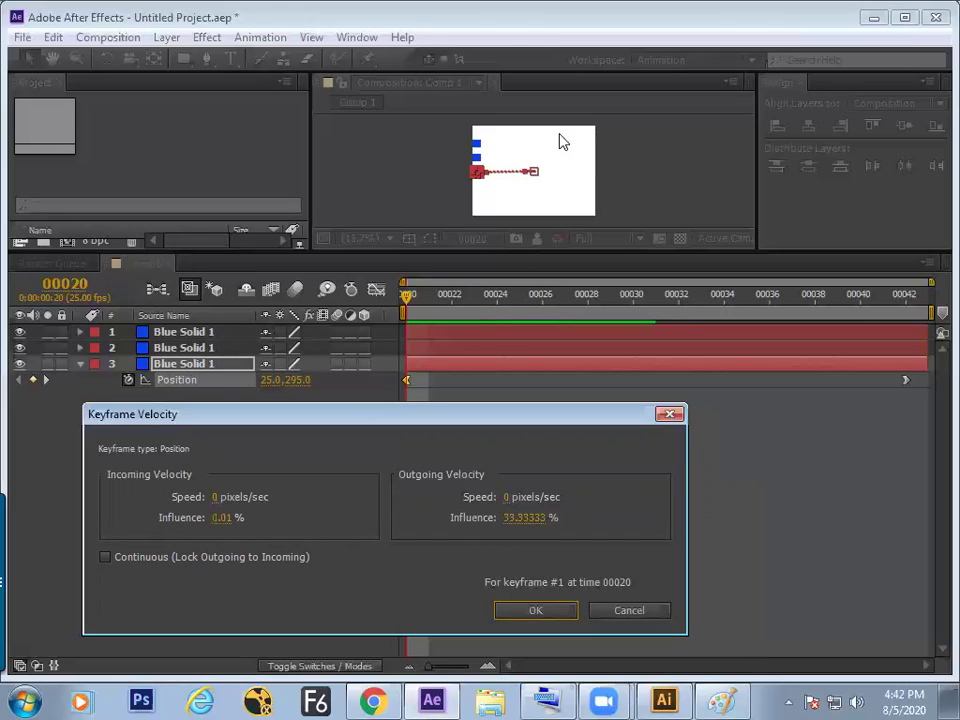
left_click(669, 414)
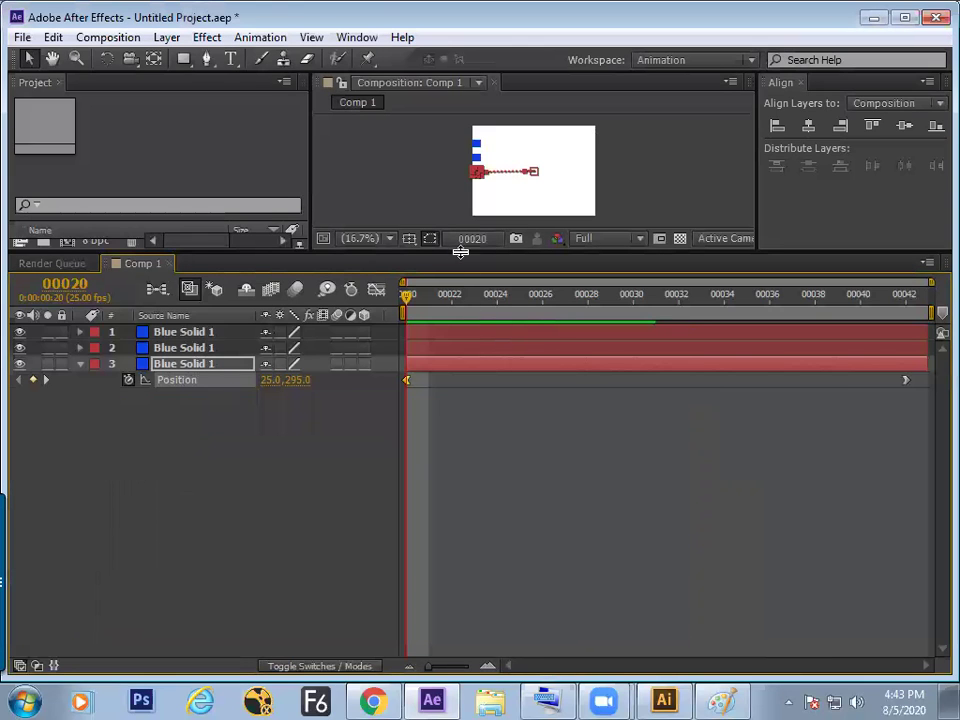
Lower the Composition/Timeline divider to enlarge the composition view
left_click_drag(460, 252, 460, 352)
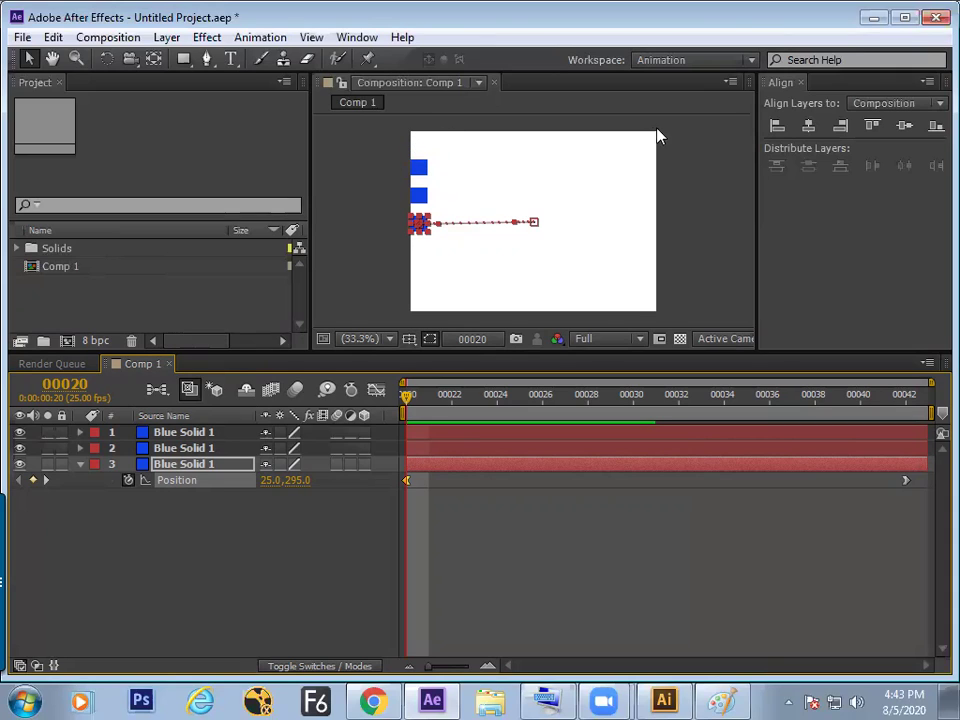
Select Comp 1 in the Project panel to show its details
left_click(62, 270)
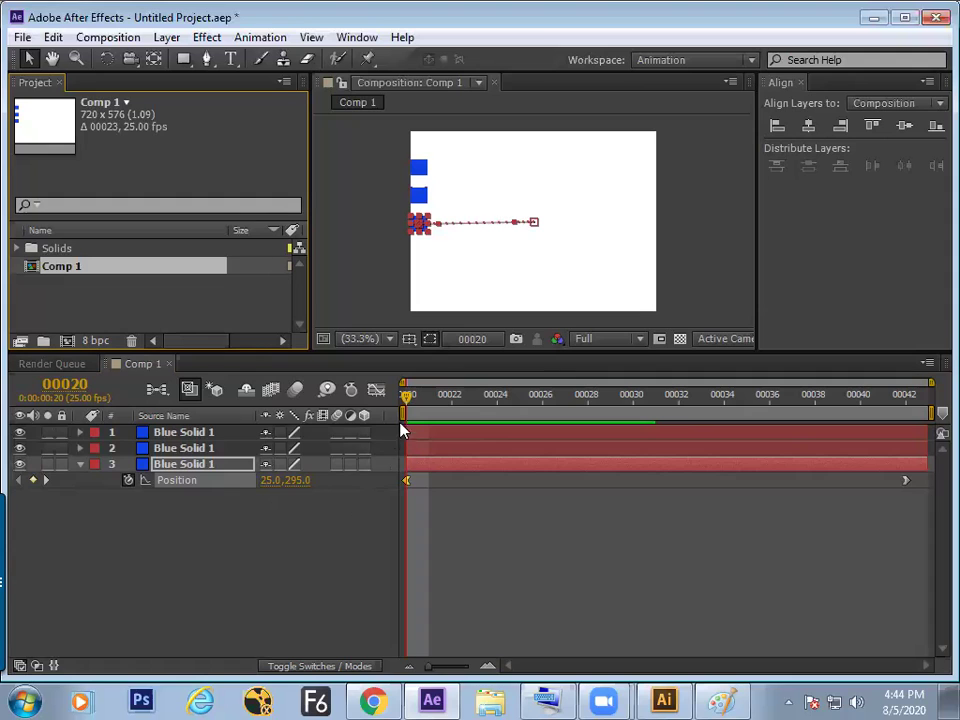
right_click(407, 482)
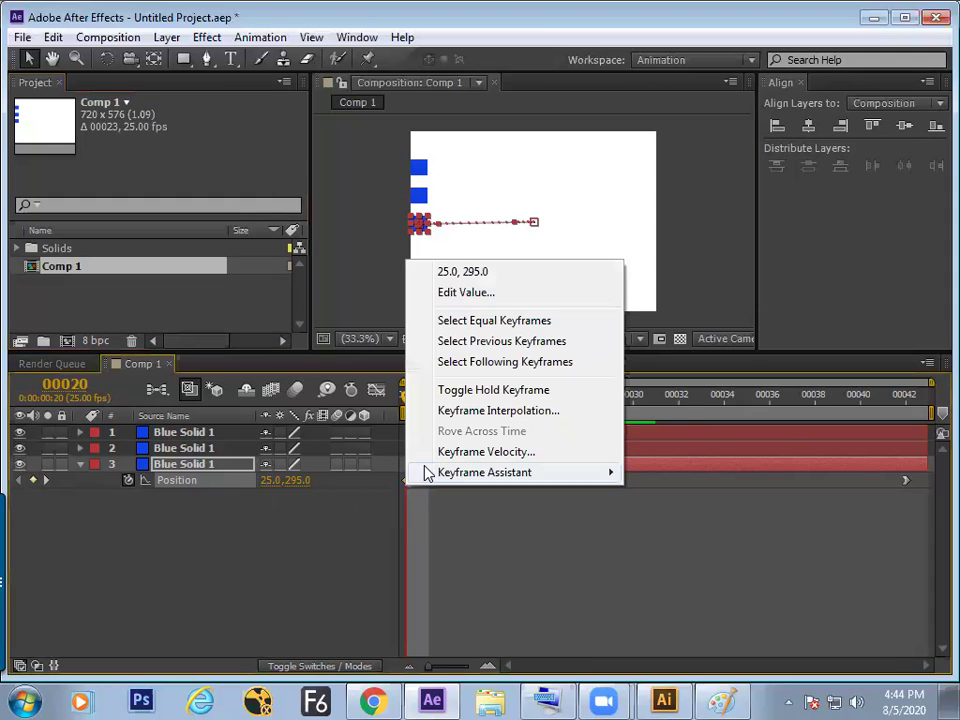
left_click(486, 452)
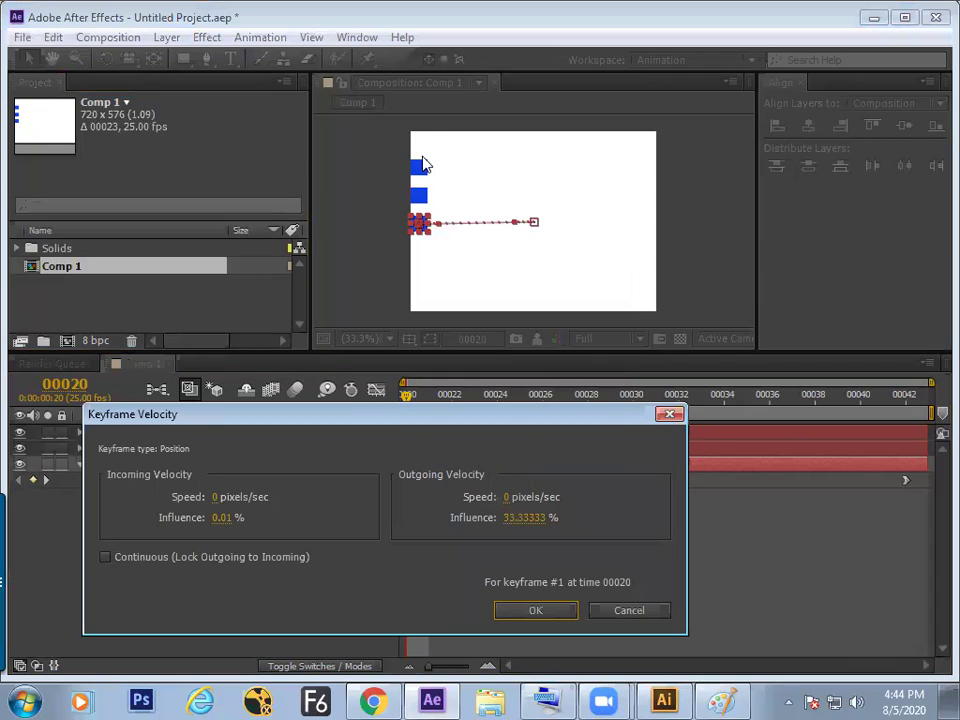
left_click(507, 497)
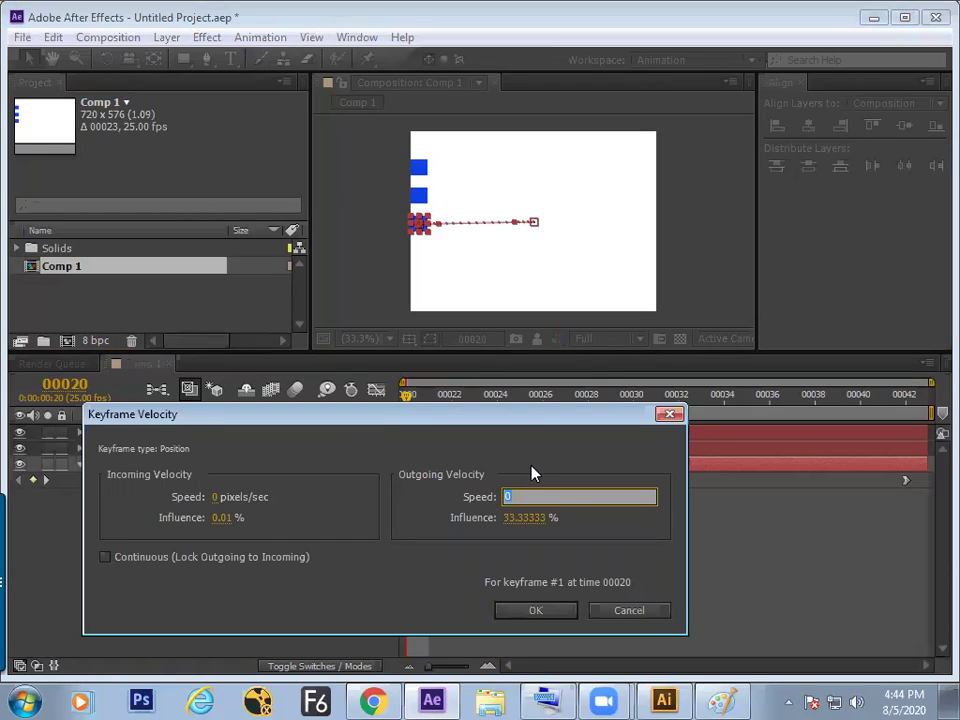
type("720")
left_click(458, 531)
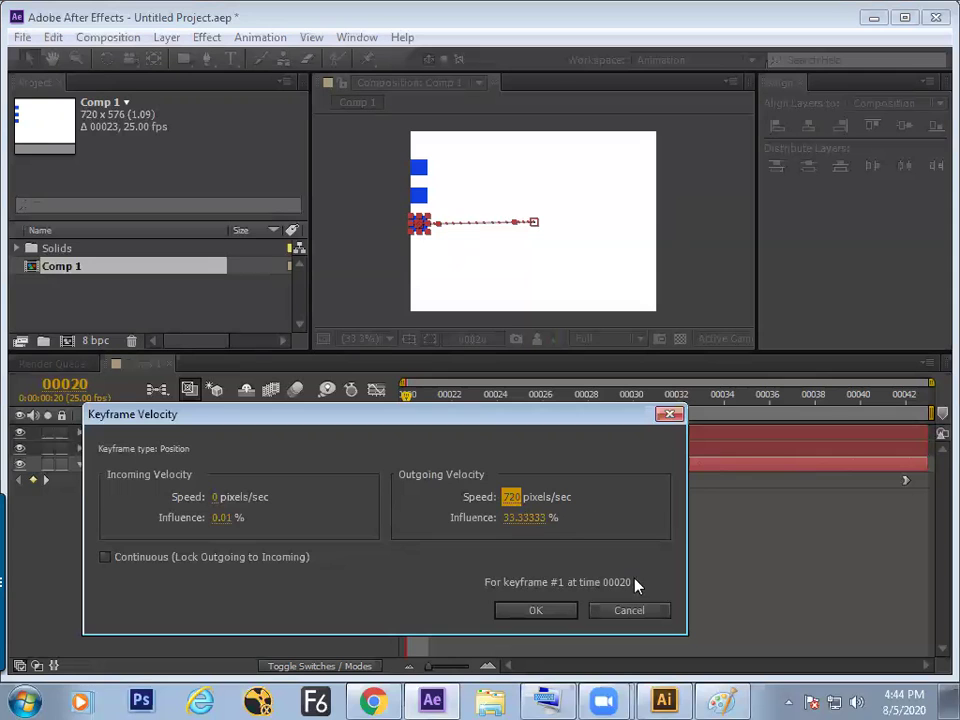
left_click(670, 413)
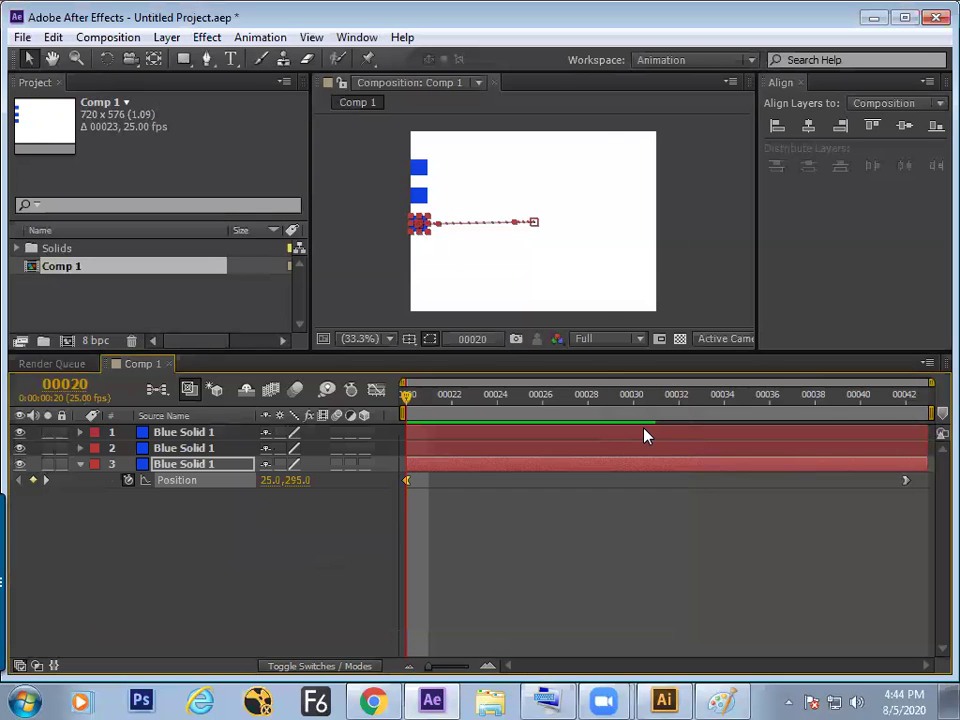
Cancel the unwanted Comp 2, then scrub frames 00020–00025 to watch the squares slide right
key("ctrl+n")
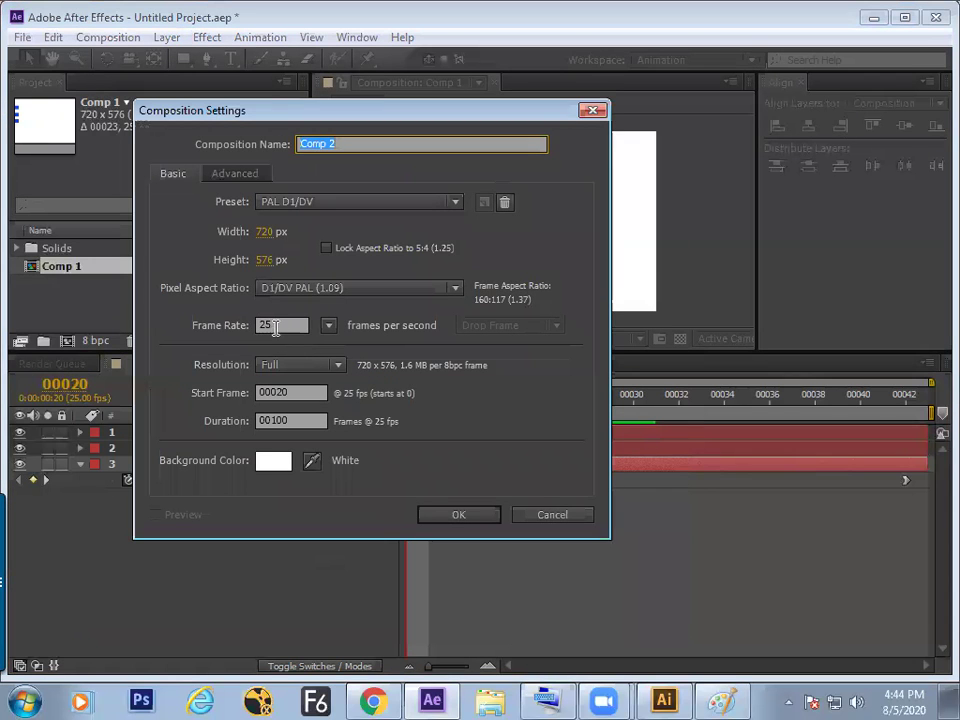
double_click(276, 330)
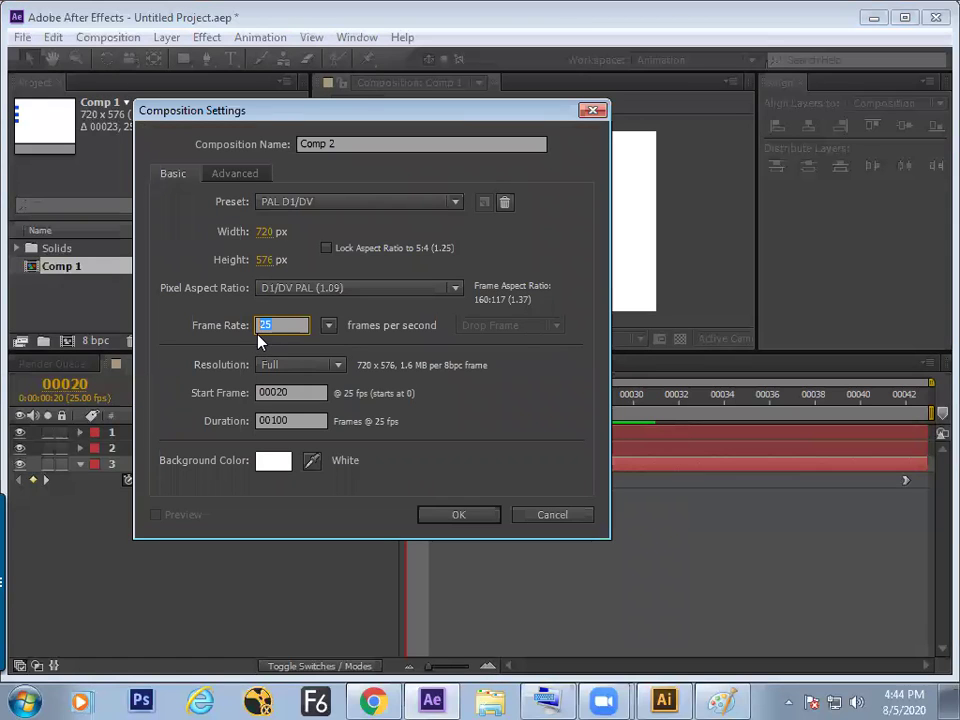
left_click(558, 515)
left_click_drag(408, 400, 519, 400)
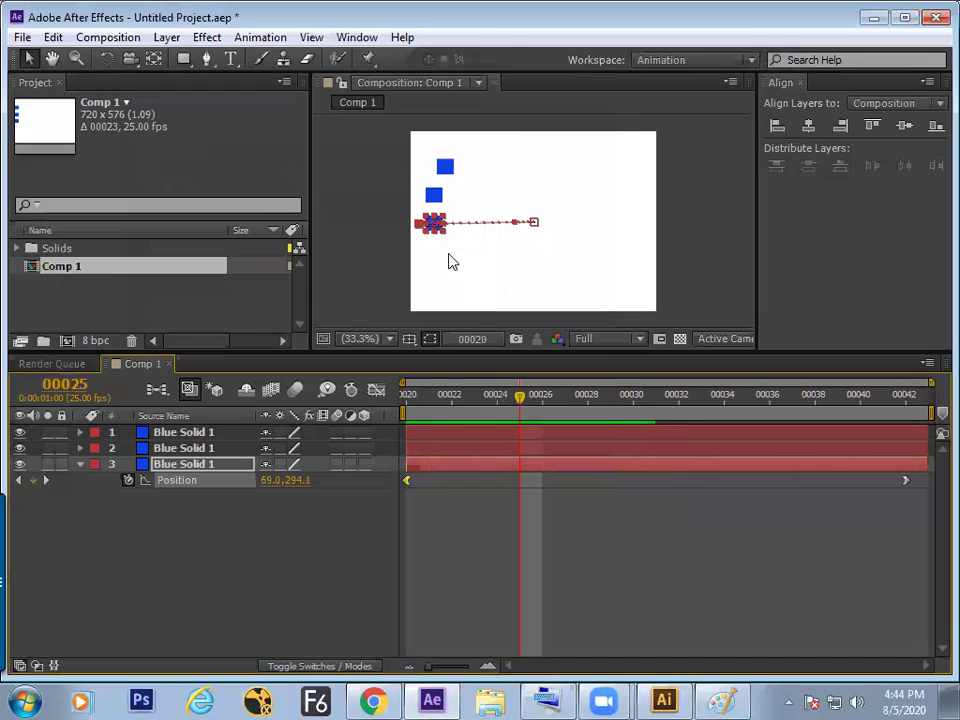
mouse_move(519, 398)
left_mouse_down()
mouse_move(516, 417)
mouse_move(426, 411)
left_mouse_up()
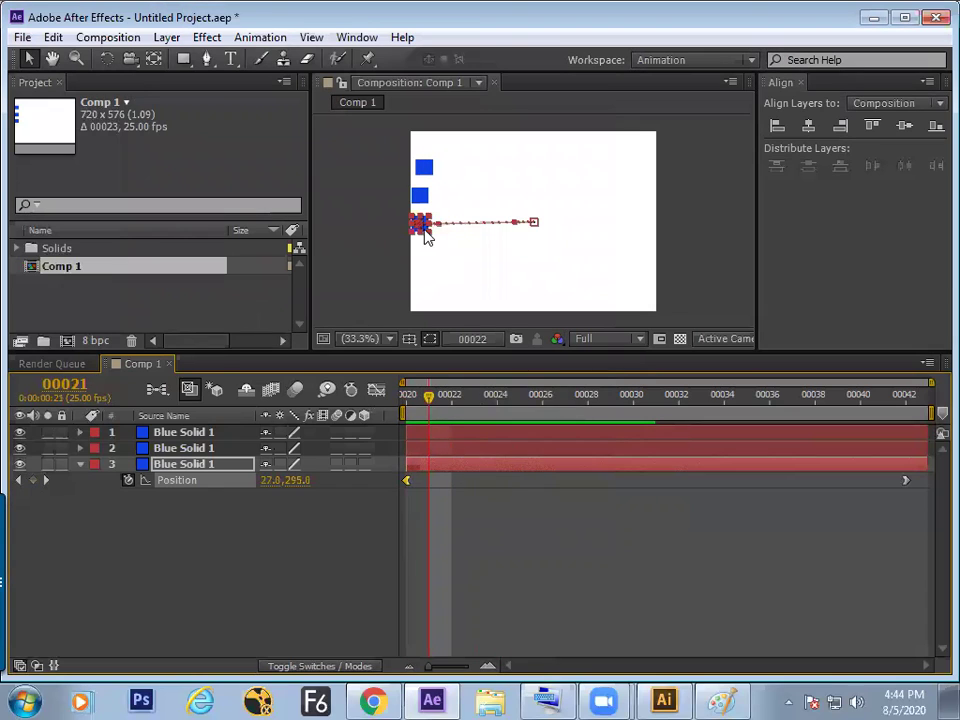
Set the third square's frame-00020 Position keyframe outgoing velocity speed to 720 pixels/sec
right_click(410, 484)
left_click(485, 449)
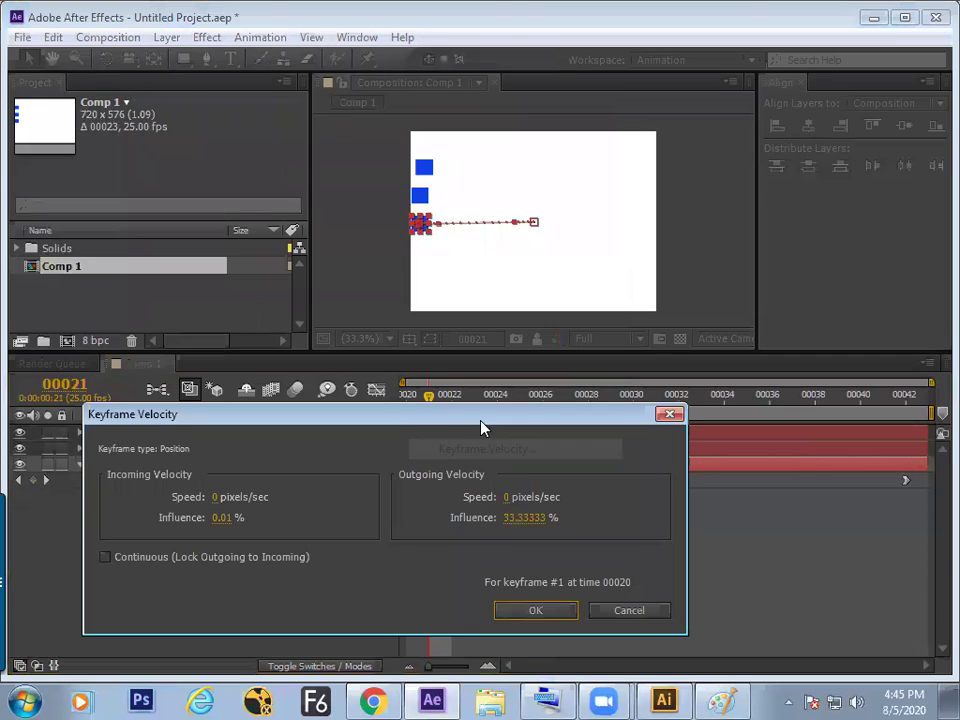
left_click_drag(516, 418, 468, 410)
left_click(460, 490)
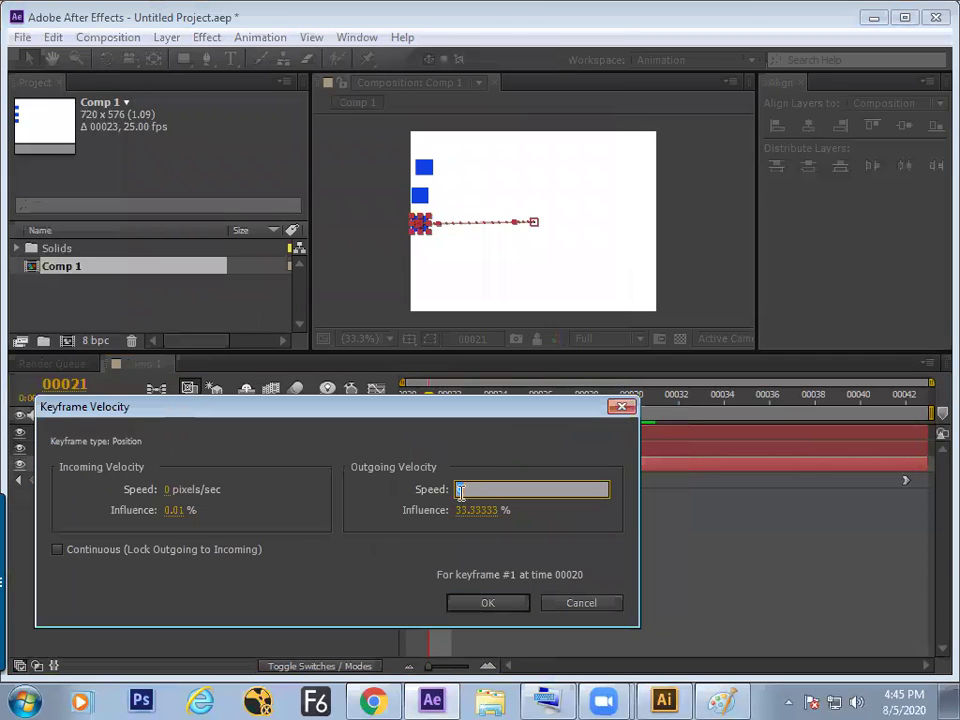
type("720")
key("Return")
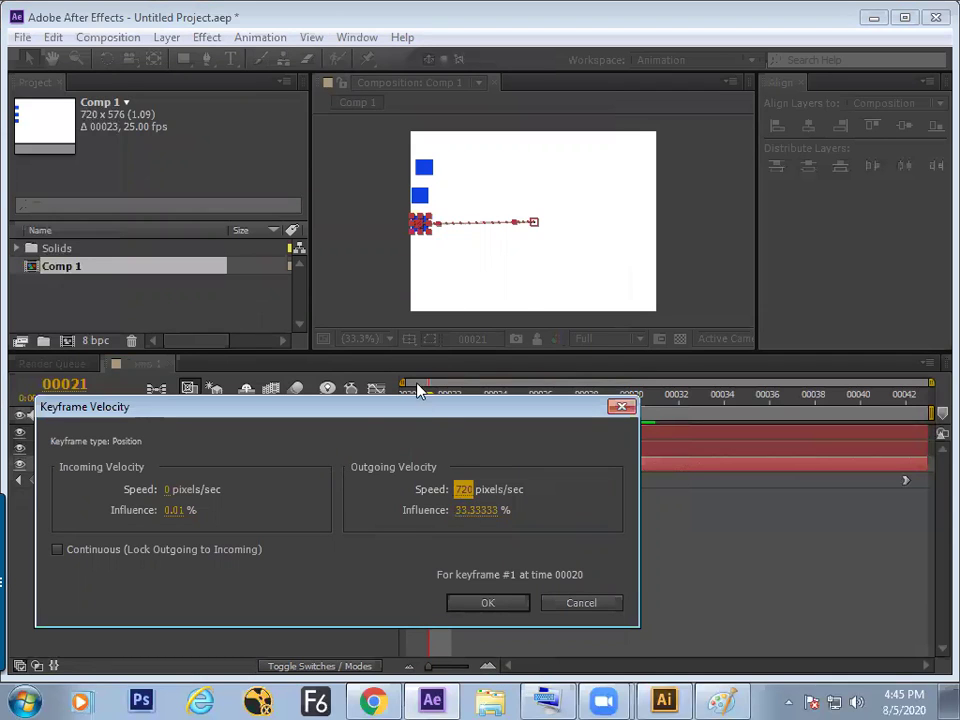
left_click_drag(422, 416, 422, 460)
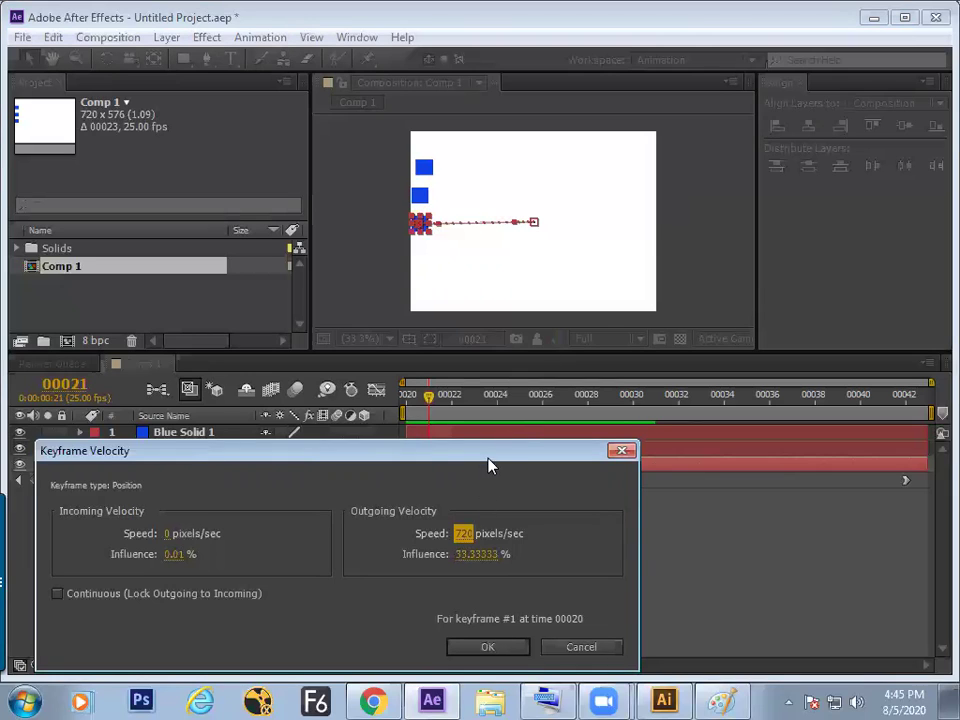
Scrub keyframe #1's outgoing speed to 720 pixels/sec and adjust its outgoing influence
left_click_drag(488, 455, 473, 441)
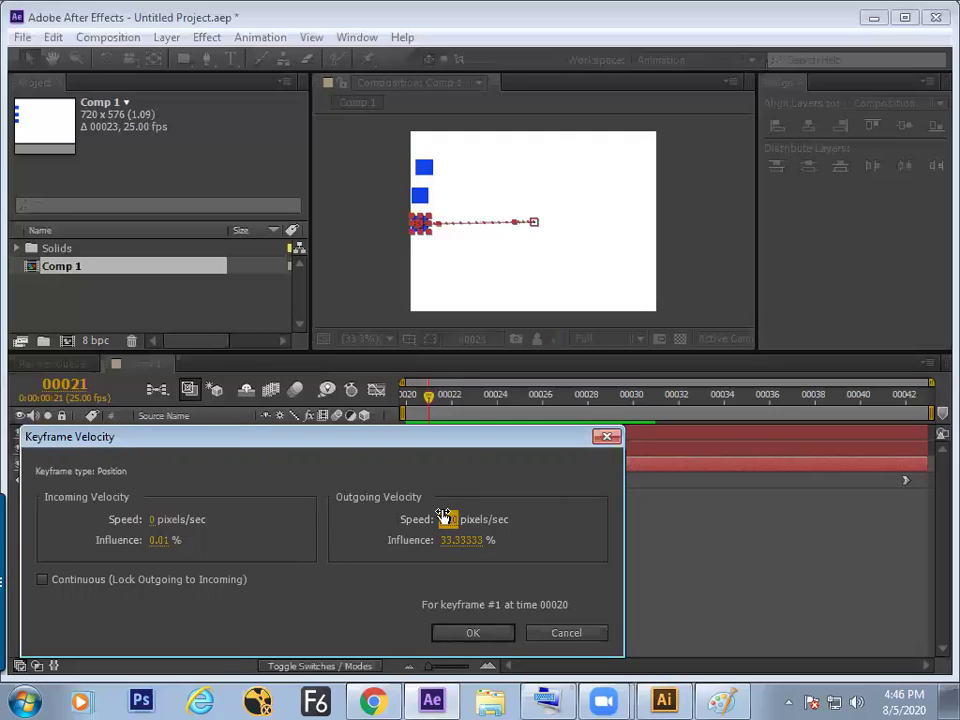
left_click_drag(443, 519, 455, 537)
left_click_drag(487, 446, 494, 425)
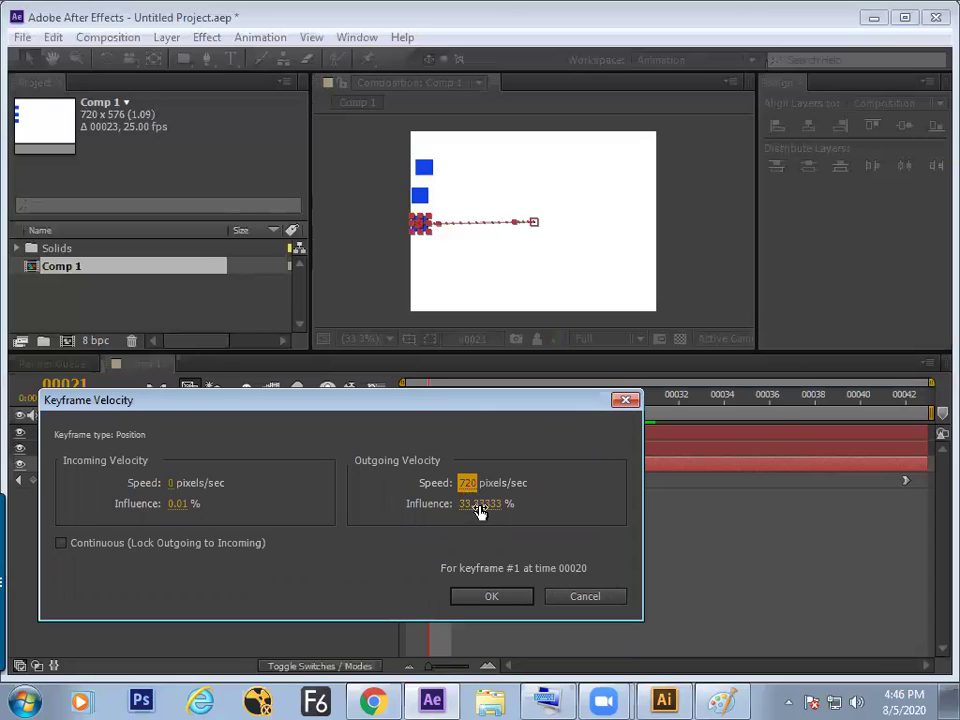
left_click_drag(534, 405, 523, 417)
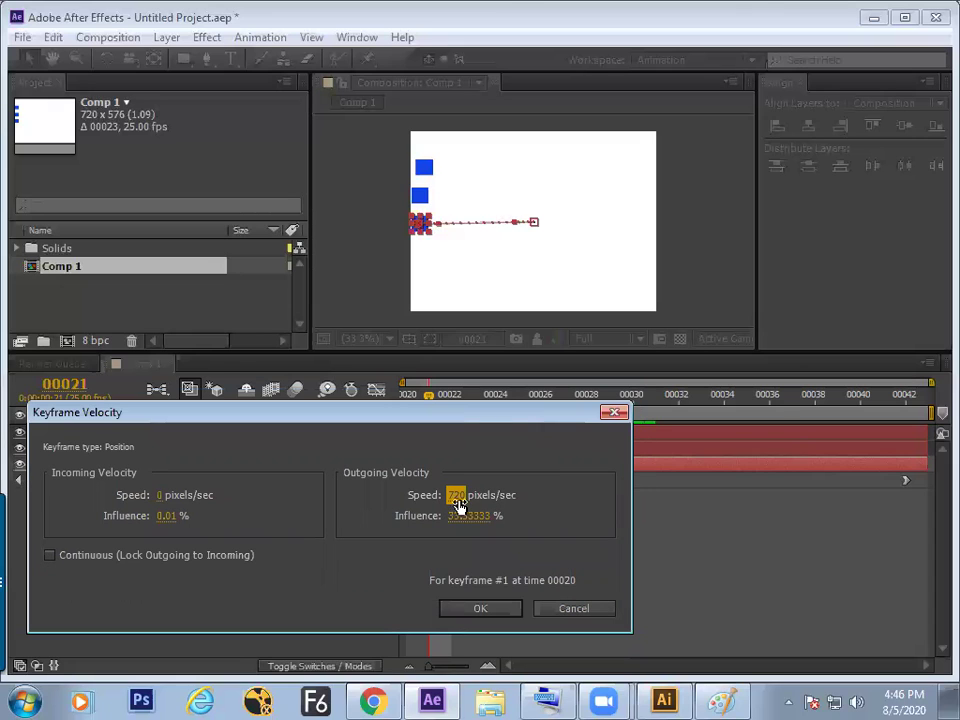
left_click_drag(463, 515, 461, 515)
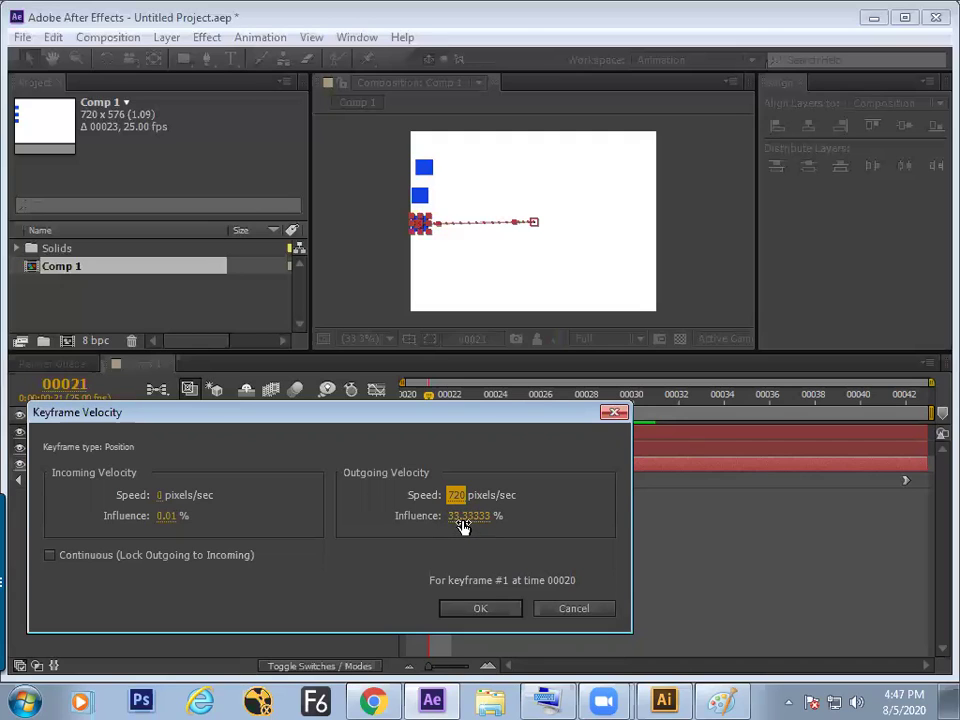
Enter a 100% outgoing influence for keyframe #1 and confirm the Keyframe Velocity settings
left_click(465, 517)
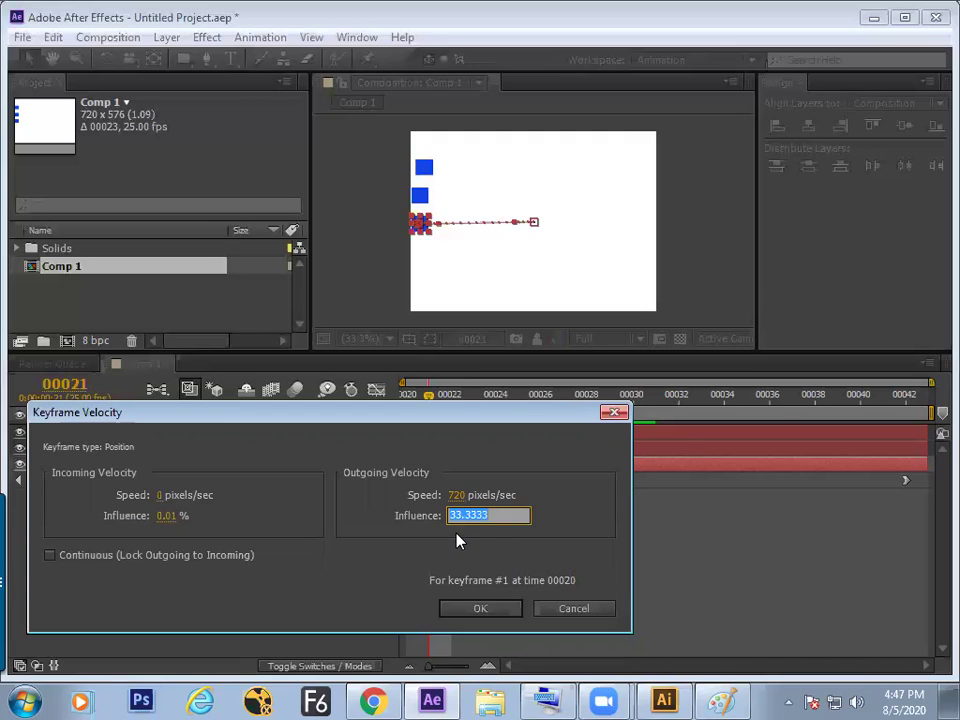
type("100")
left_click(477, 607)
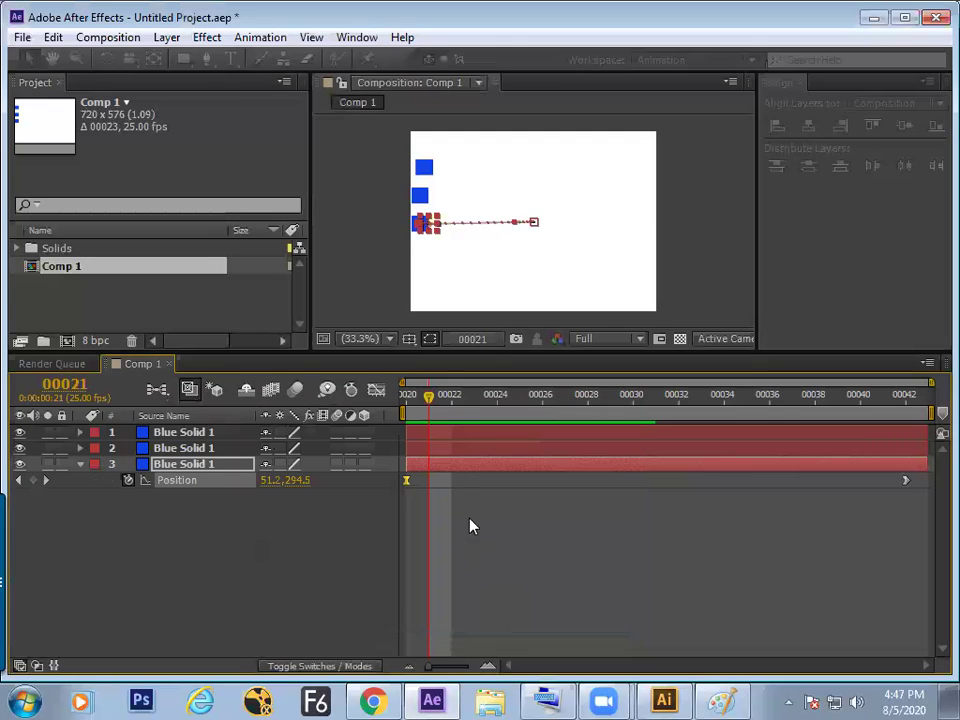
left_click_drag(432, 410, 368, 408)
left_click(378, 228)
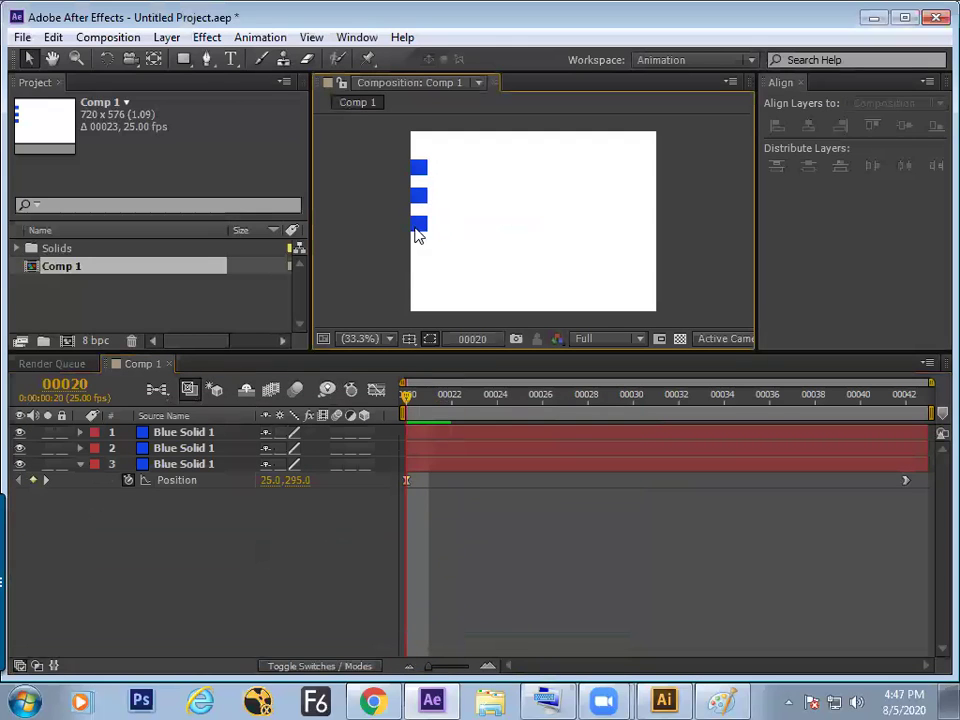
key("space")
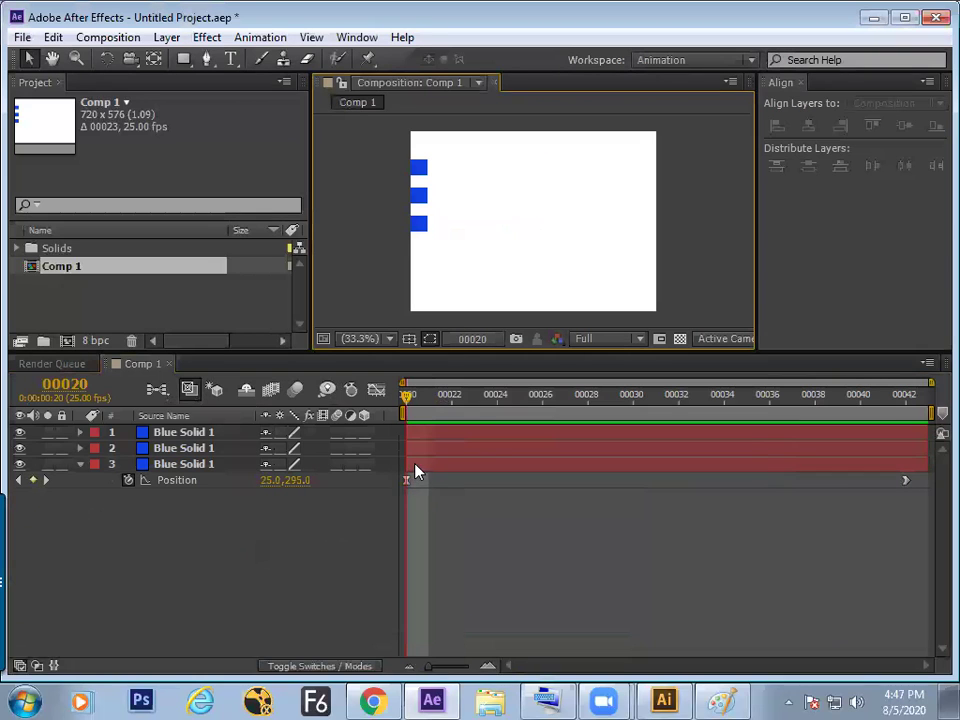
left_click(281, 468)
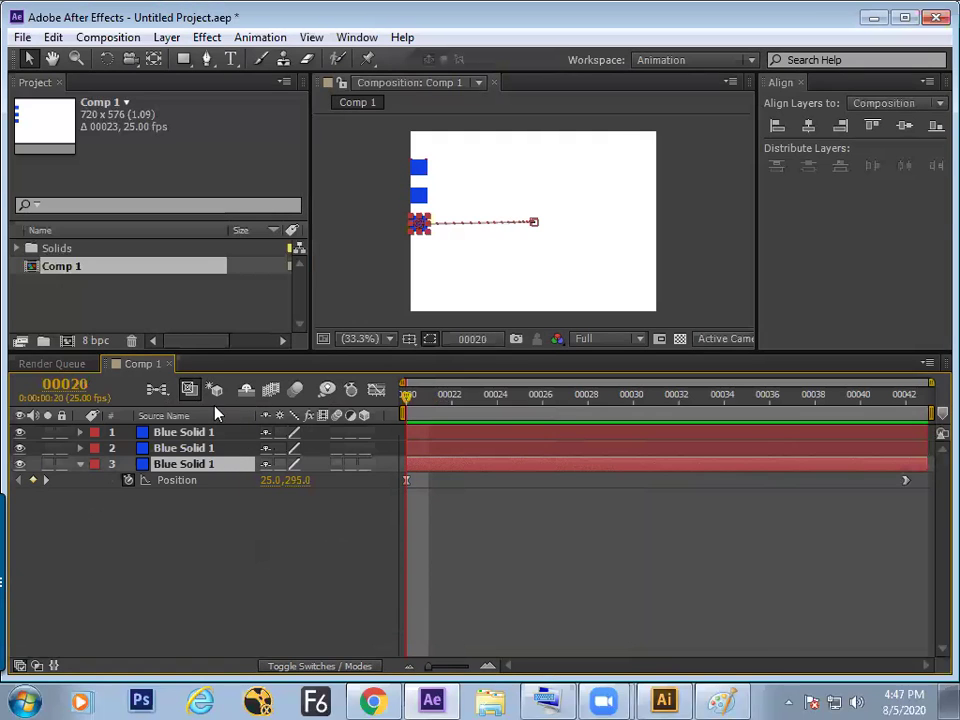
Reopen Keyframe Velocity for the first position keyframe, confirm it, and preview the motion
right_click(407, 484)
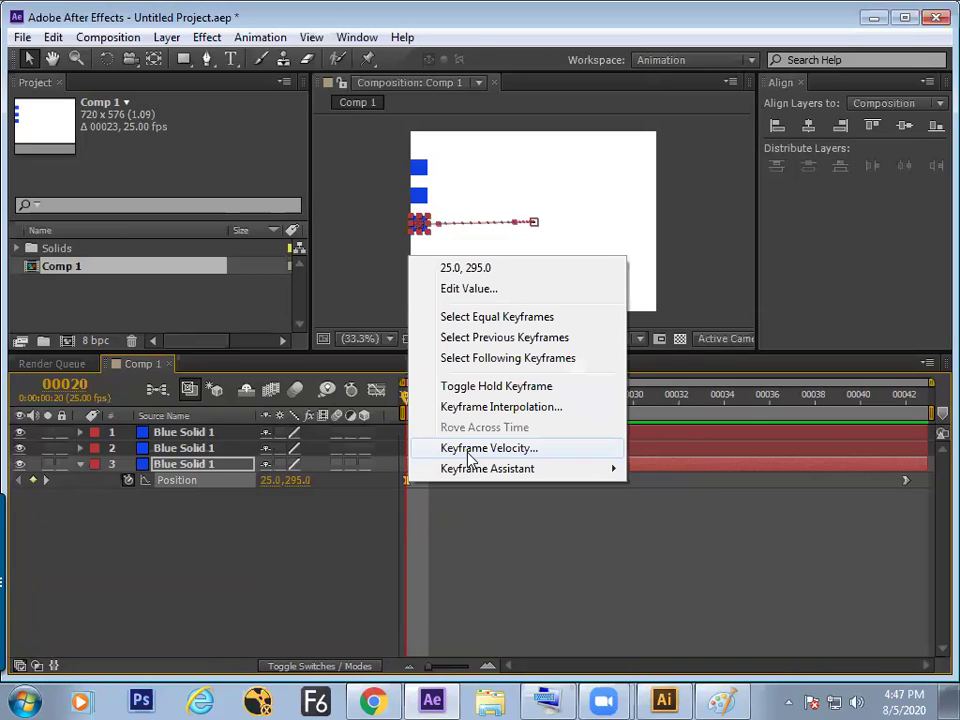
left_click(468, 452)
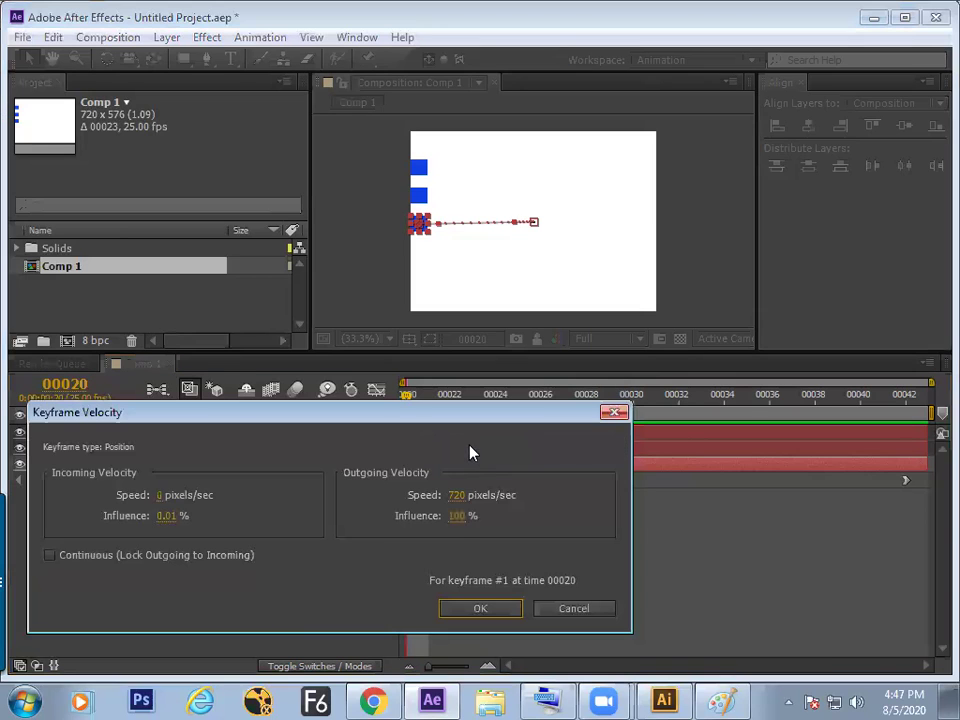
left_click(457, 515)
left_click(475, 607)
key("space")
key("space")
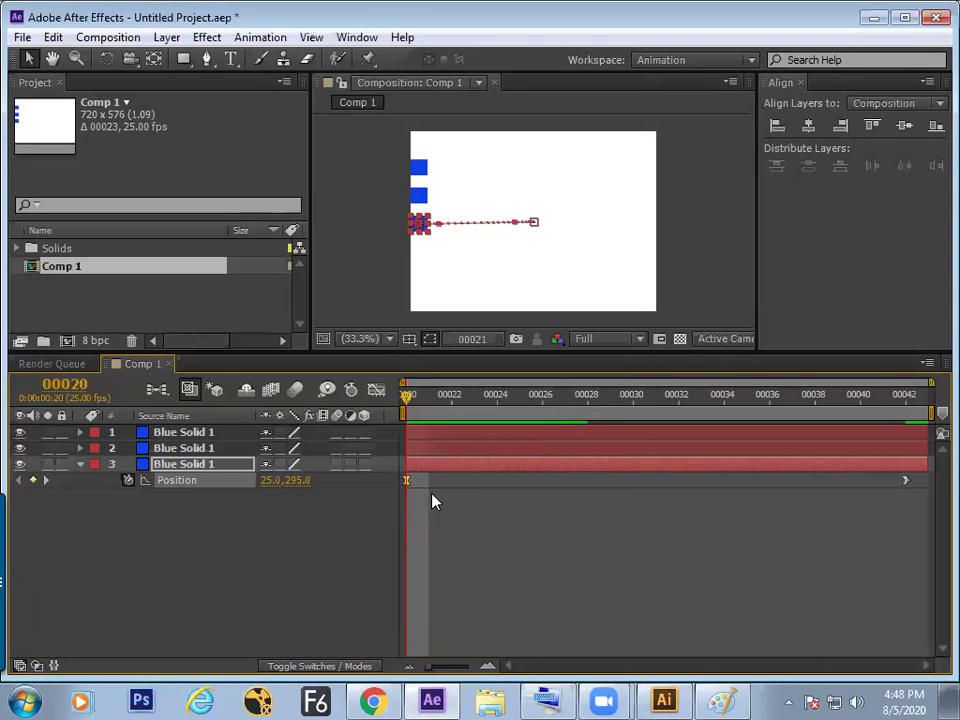
key("space")
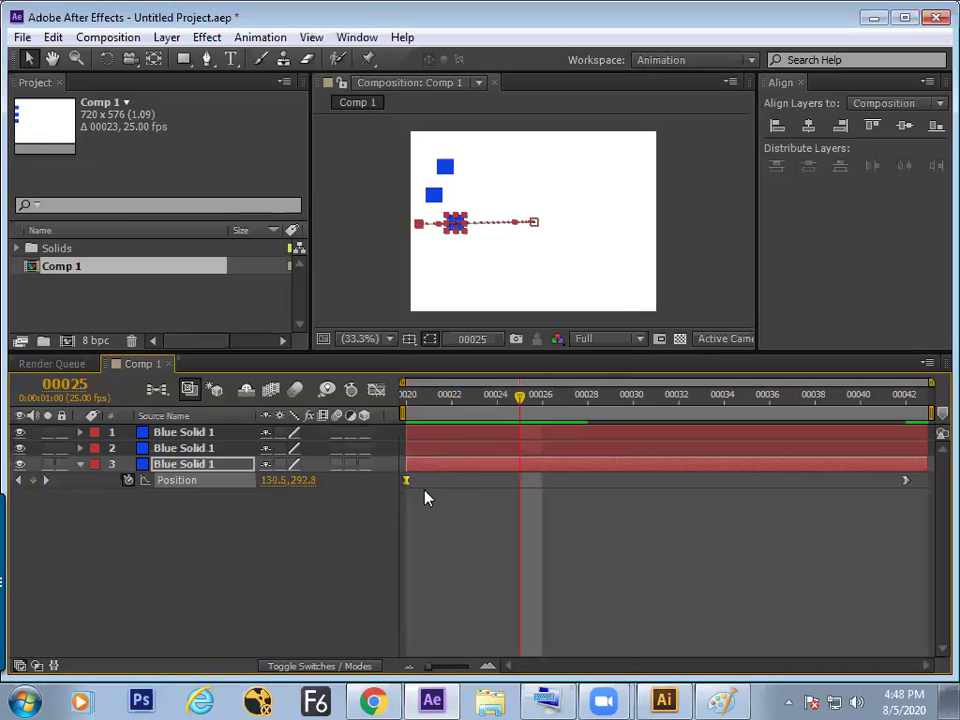
Set the keyframe's outgoing influence to 100% and return to the start of the animation
right_click(408, 484)
left_click(452, 447)
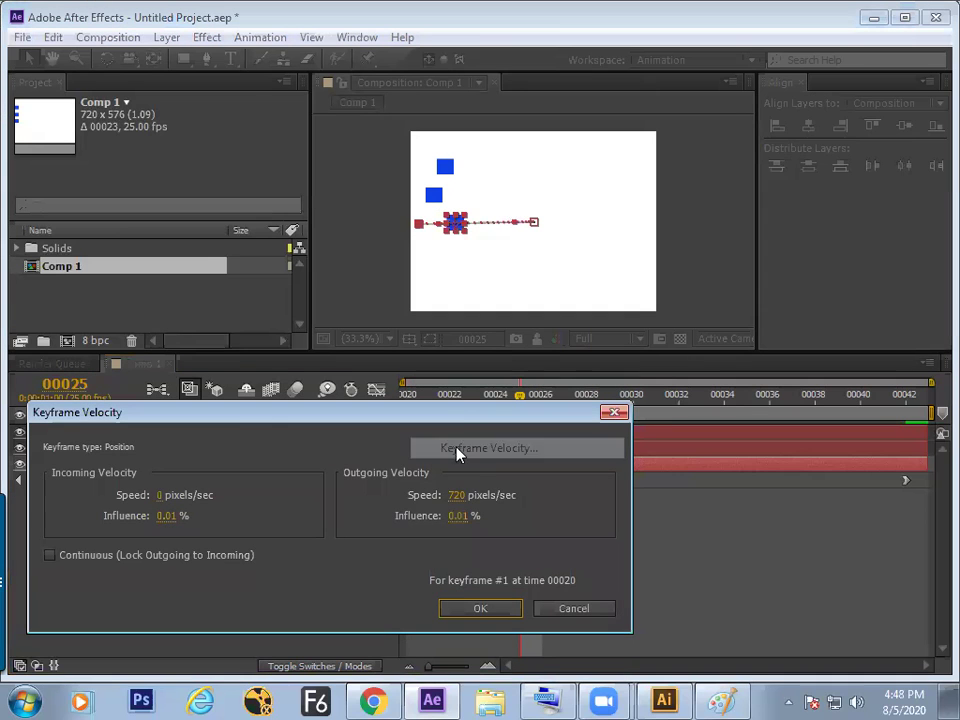
left_click(459, 517)
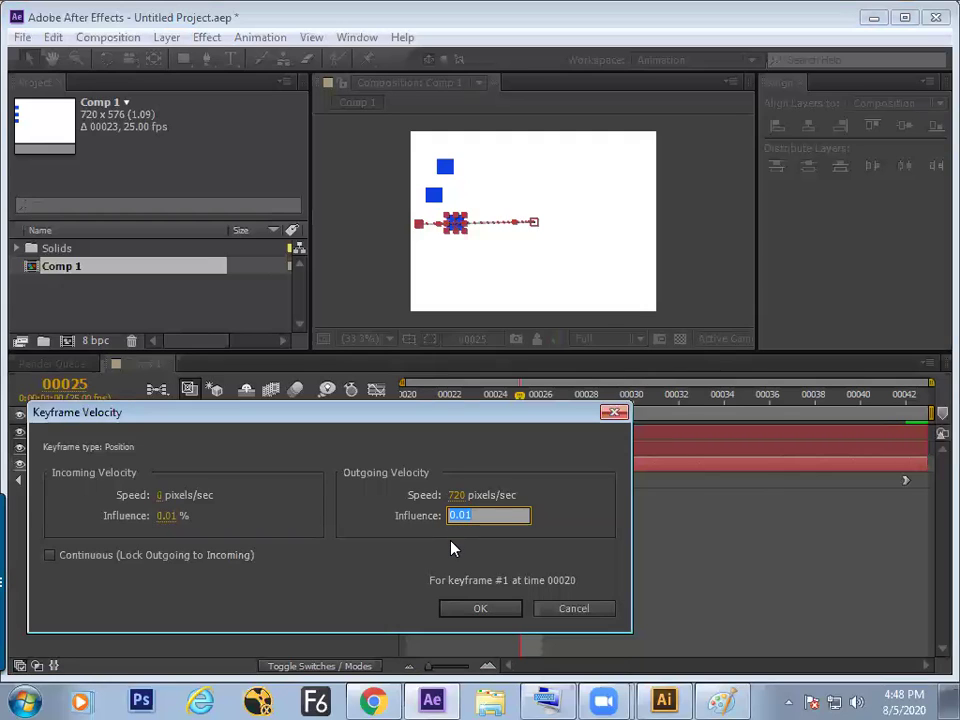
type("1000")
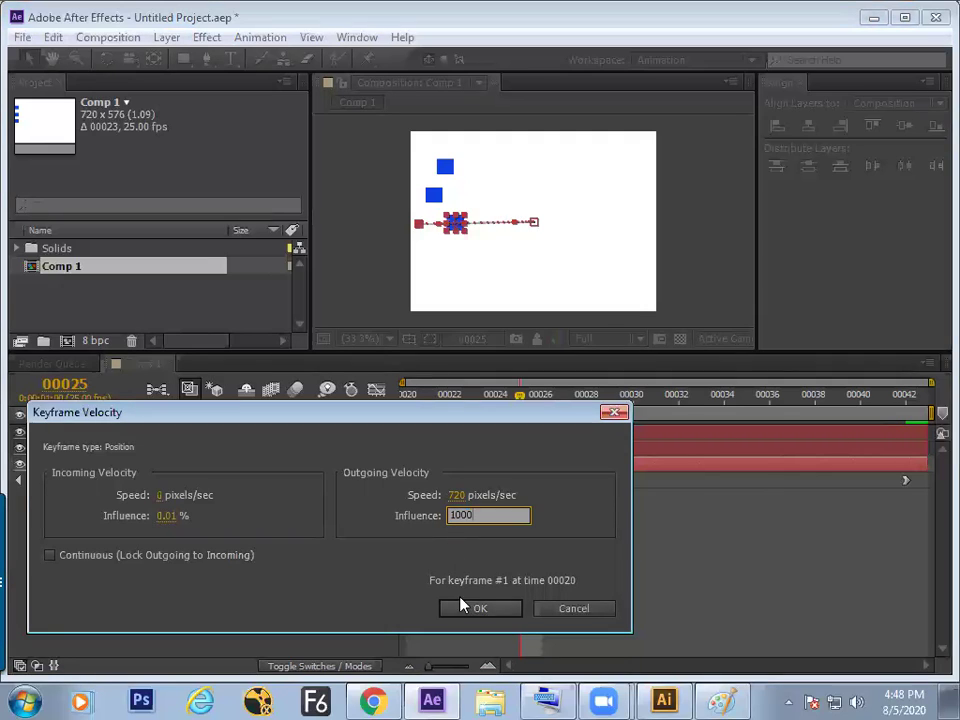
key("BackSpace")
left_click(465, 607)
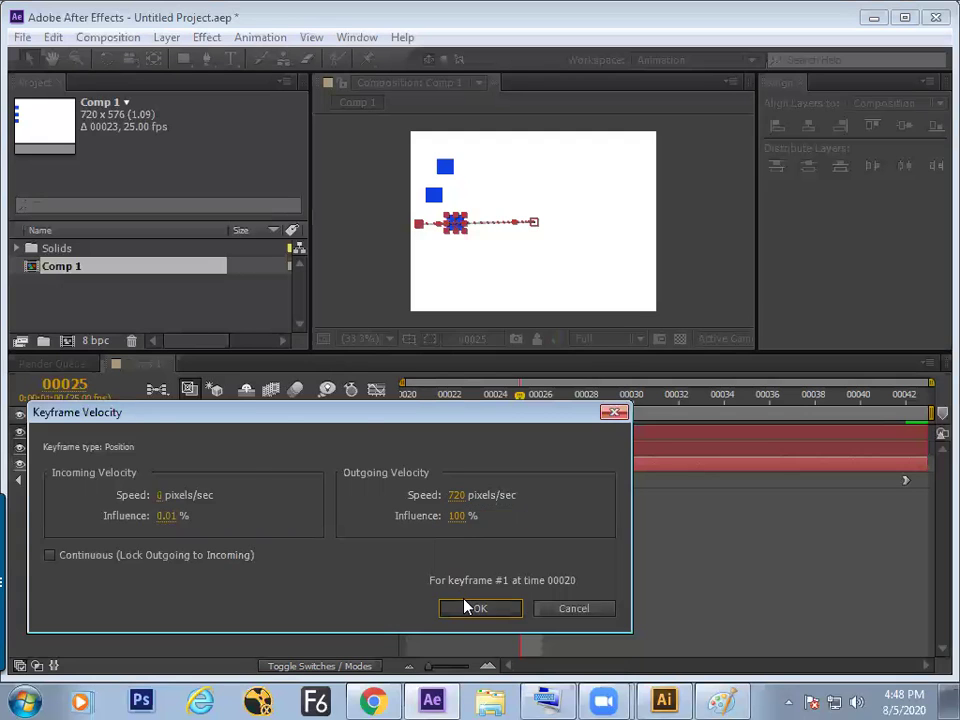
left_click(465, 607)
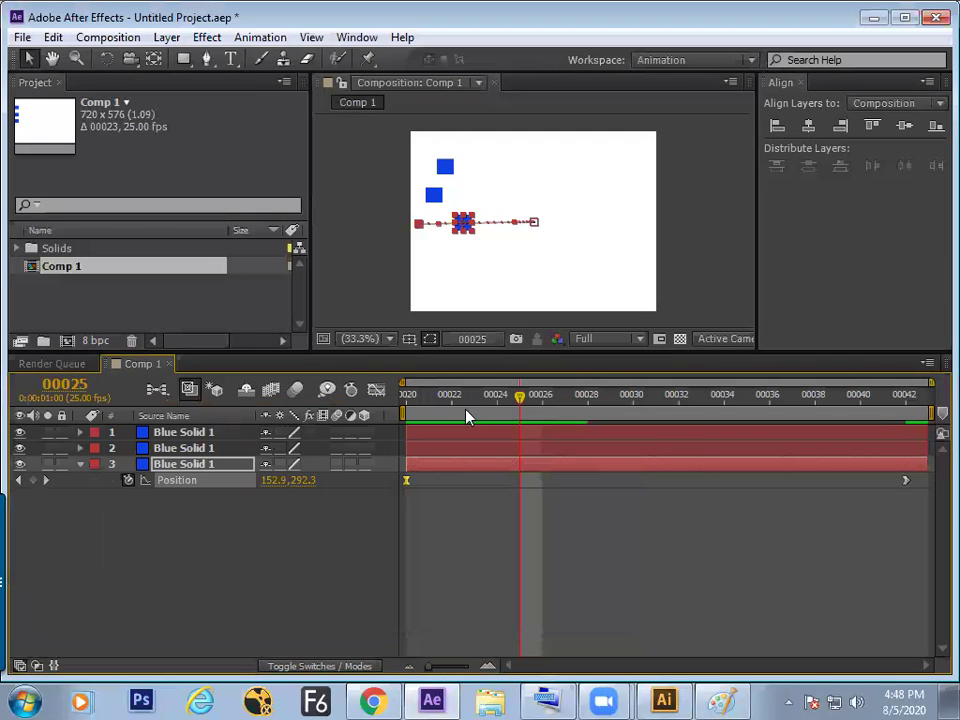
key("Home")
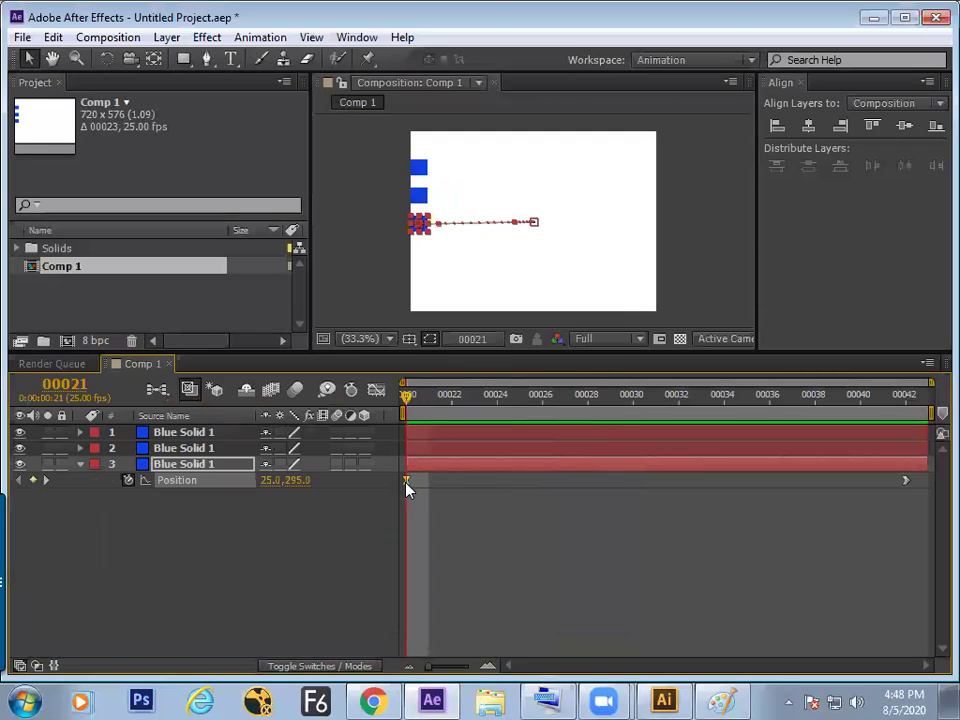
Change the first position keyframe's outgoing speed from 720 to 7200 pixels/sec
right_click(407, 481)
left_click(452, 447)
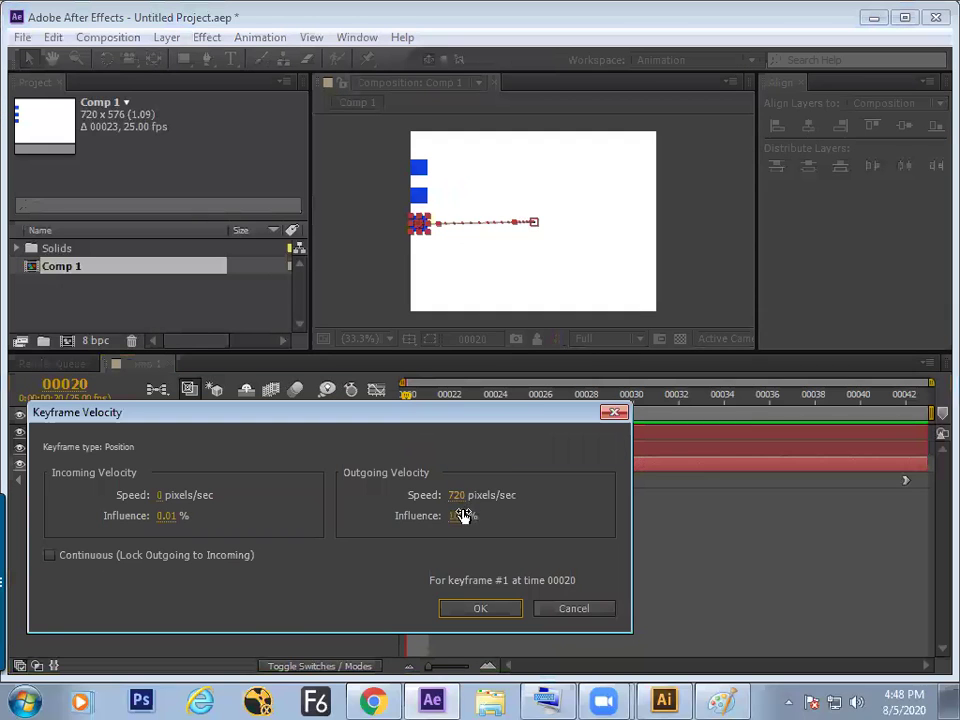
left_click(457, 497)
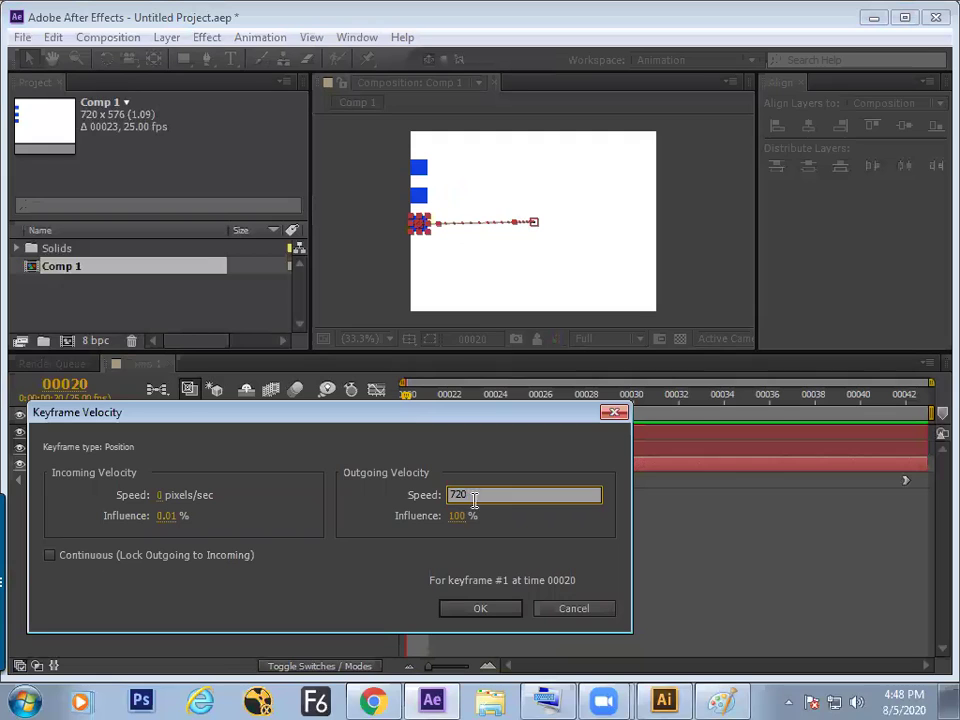
type("0")
left_click(474, 606)
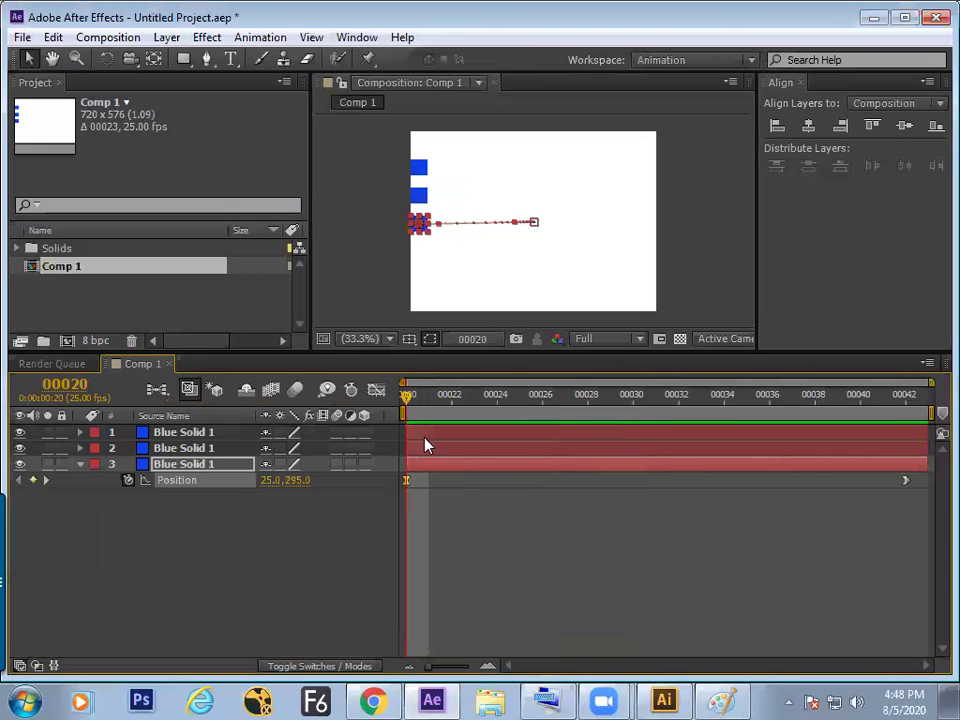
key("space")
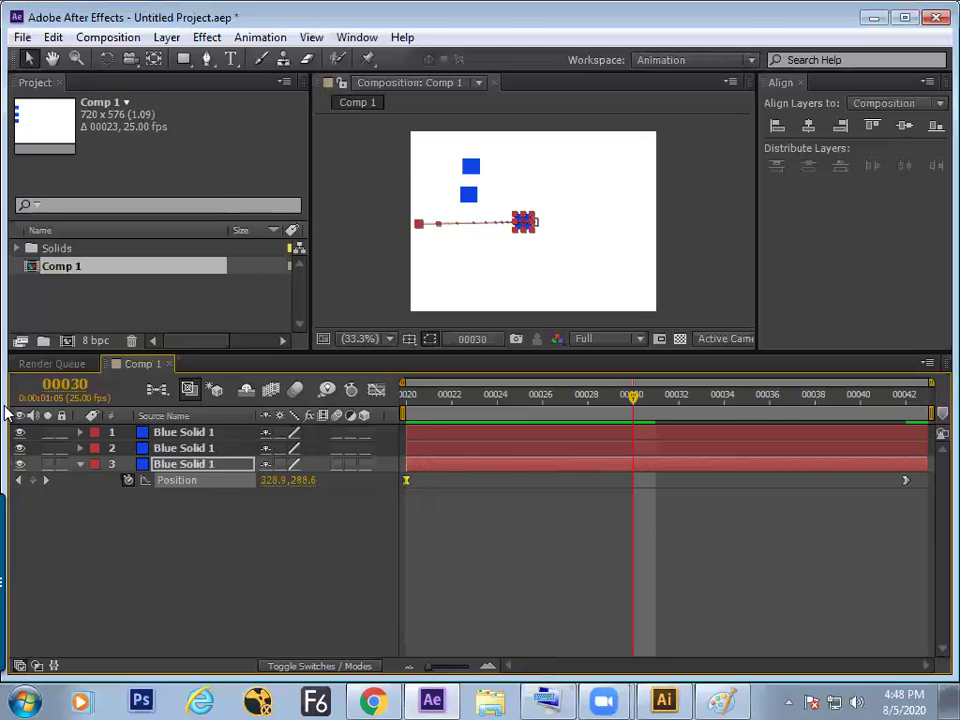
key("space")
left_click(486, 558)
key("space")
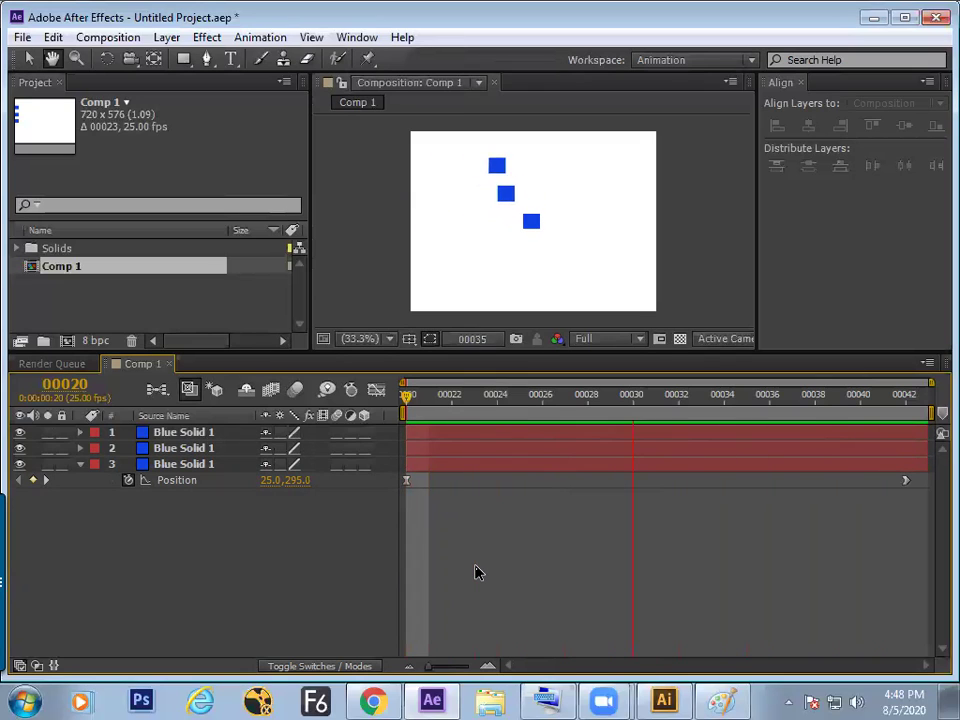
key("space")
mouse_move(512, 410)
left_mouse_down()
mouse_move(520, 420)
mouse_move(213, 413)
left_mouse_up()
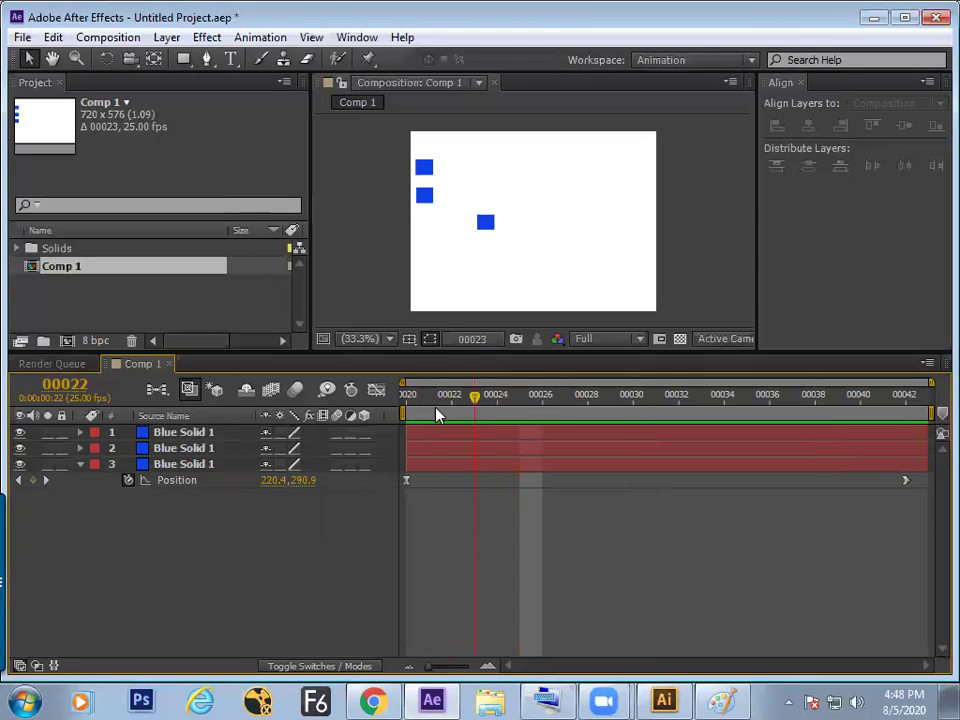
key("space")
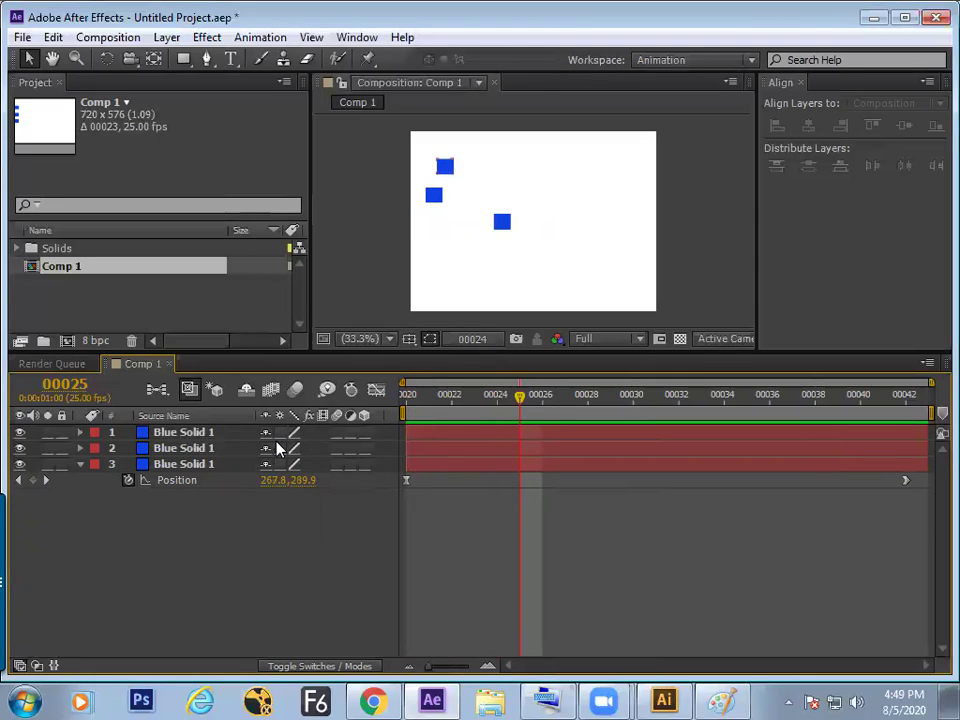
key("space")
key("space")
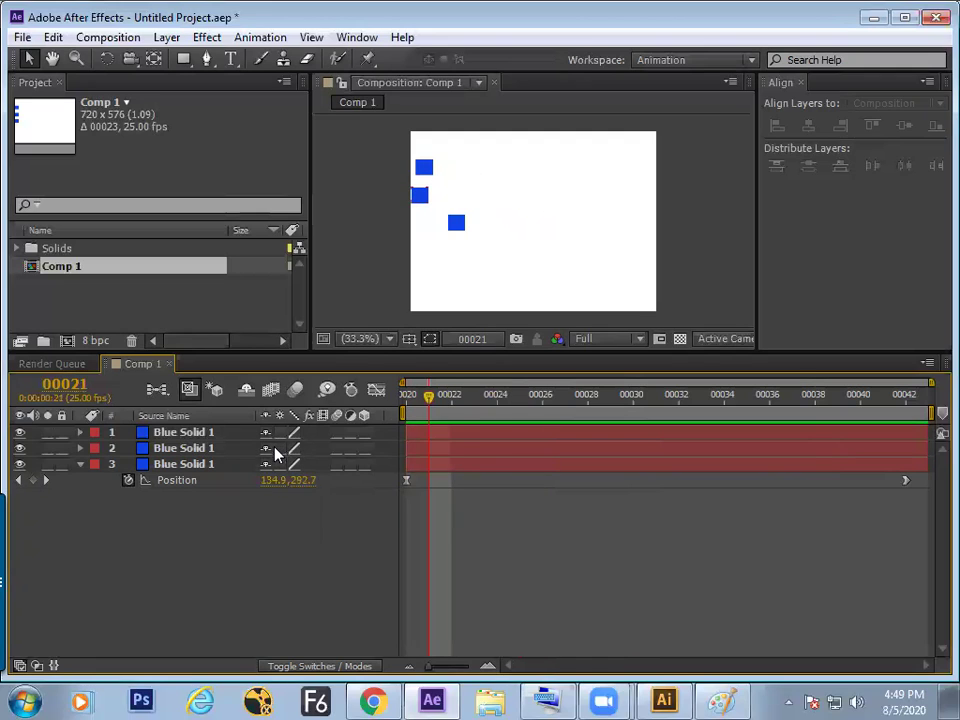
key("space")
key("space")
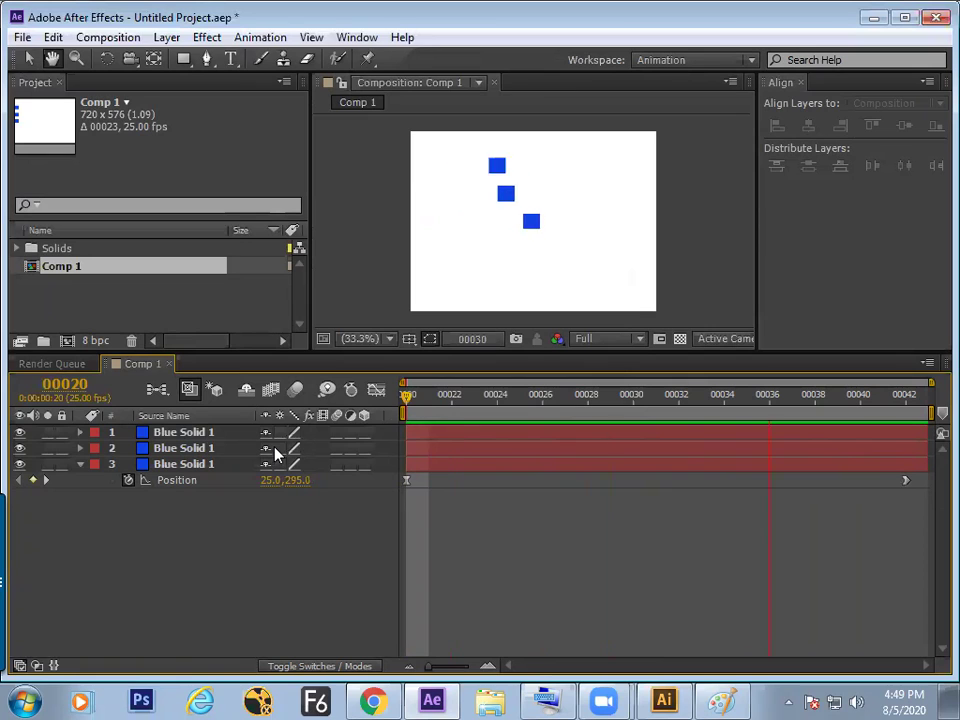
key("space")
mouse_move(430, 402)
left_mouse_down()
mouse_move(702, 435)
mouse_move(662, 446)
mouse_move(483, 435)
mouse_move(466, 413)
left_mouse_up()
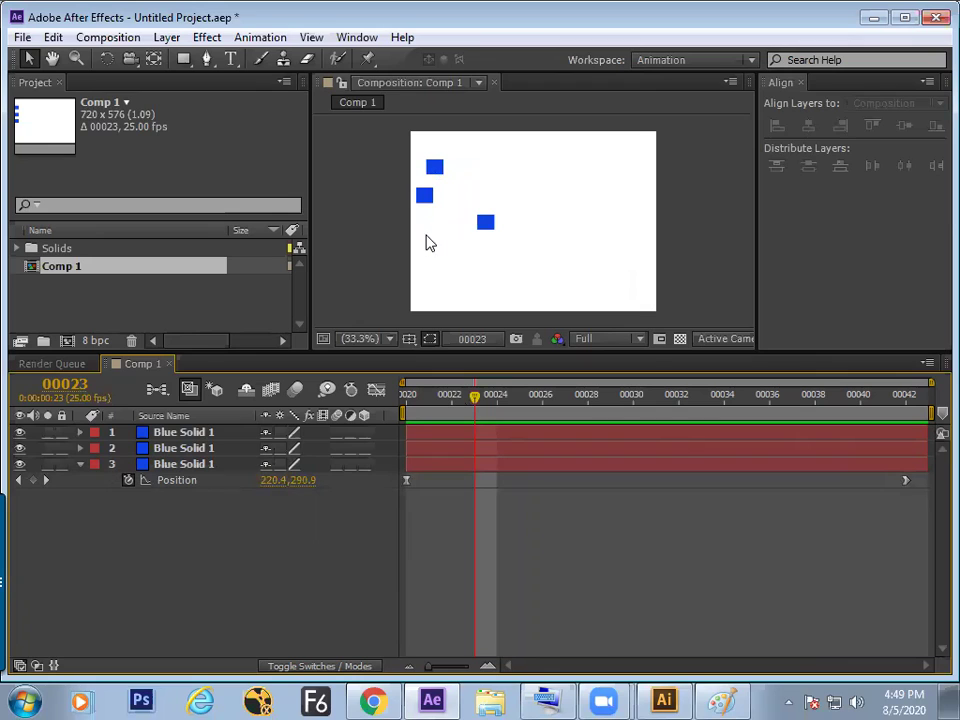
mouse_move(474, 401)
left_mouse_down()
mouse_move(806, 400)
mouse_move(652, 440)
mouse_move(432, 400)
mouse_move(425, 372)
left_mouse_up()
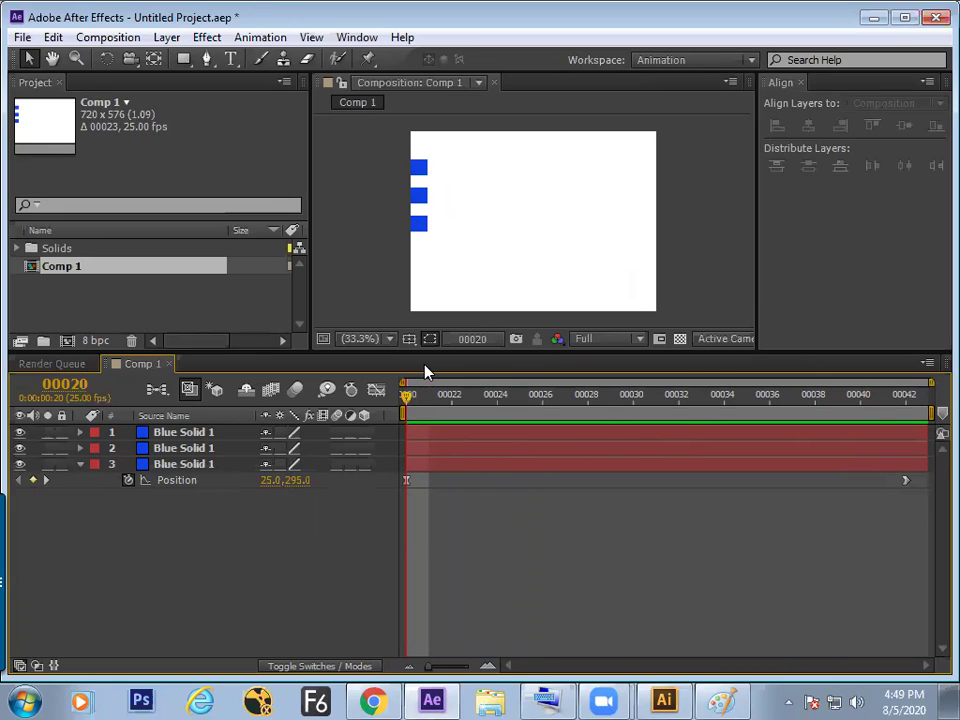
mouse_move(425, 402)
left_mouse_down()
mouse_move(418, 421)
mouse_move(500, 425)
left_mouse_up()
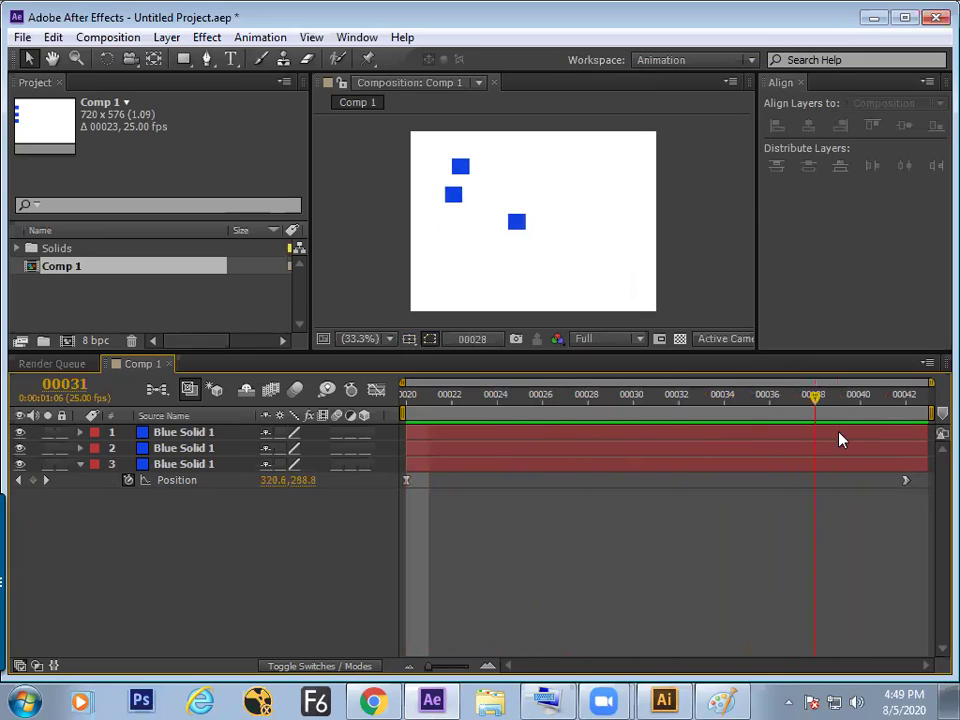
mouse_move(500, 425)
left_mouse_down()
mouse_move(680, 457)
mouse_move(475, 447)
mouse_move(817, 440)
mouse_move(902, 450)
left_mouse_up()
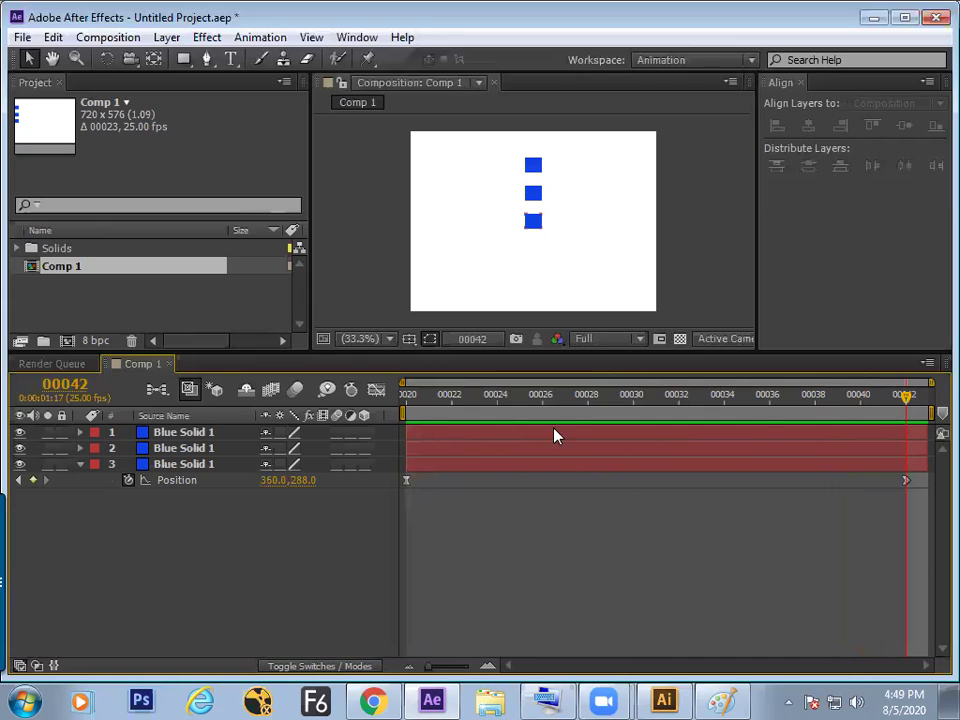
left_click(475, 398)
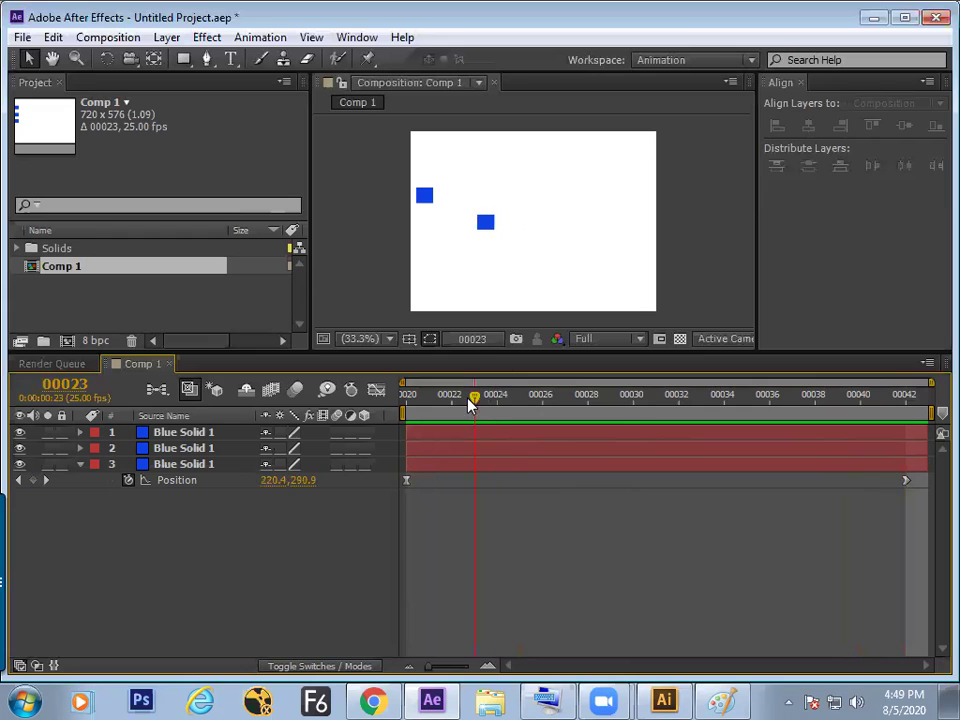
key("alt+Tab")
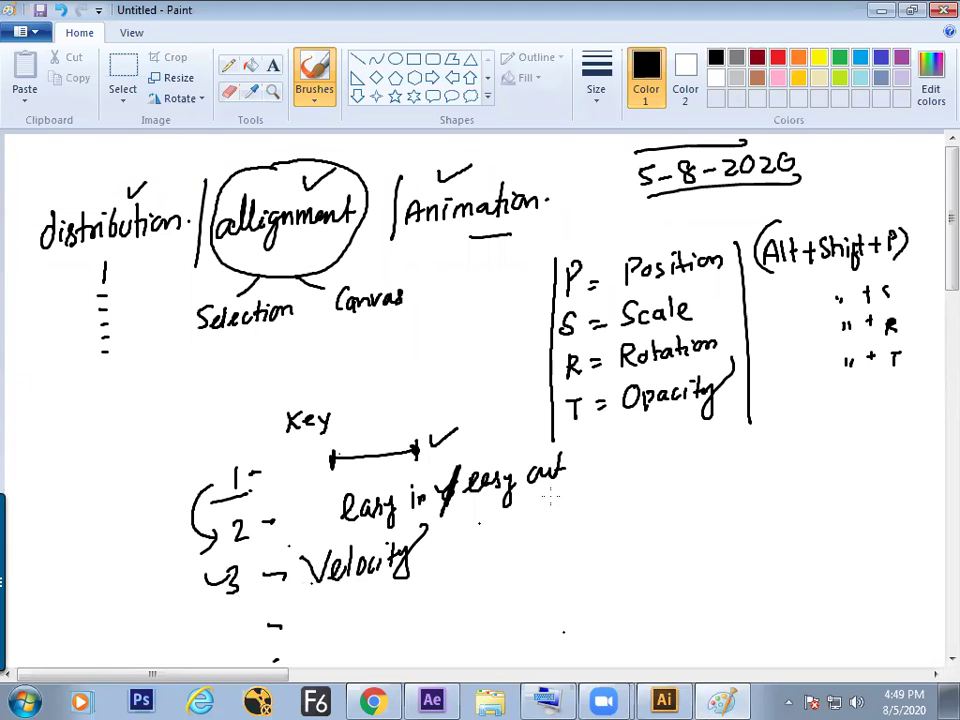
scroll(934, 285, "down", 3)
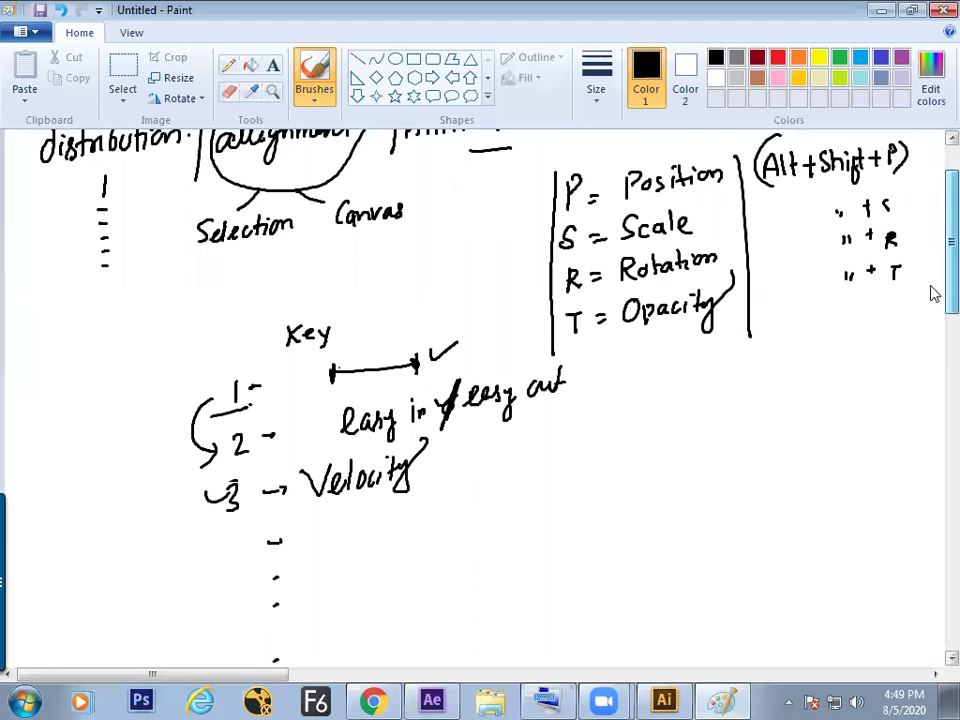
scroll(932, 285, "up", 2)
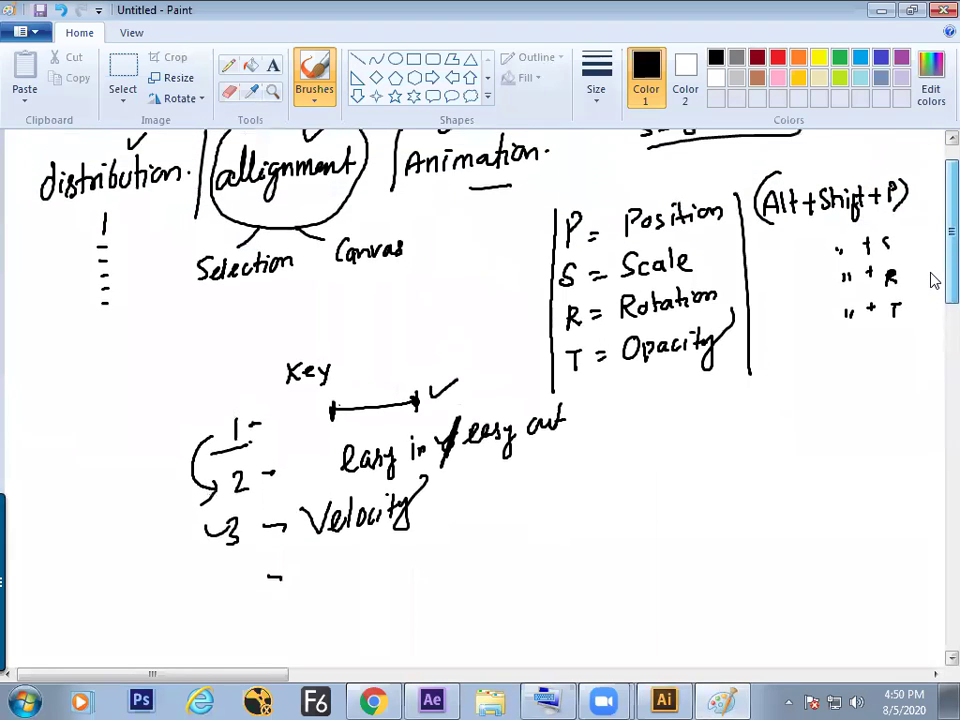
scroll(932, 272, "up", 1)
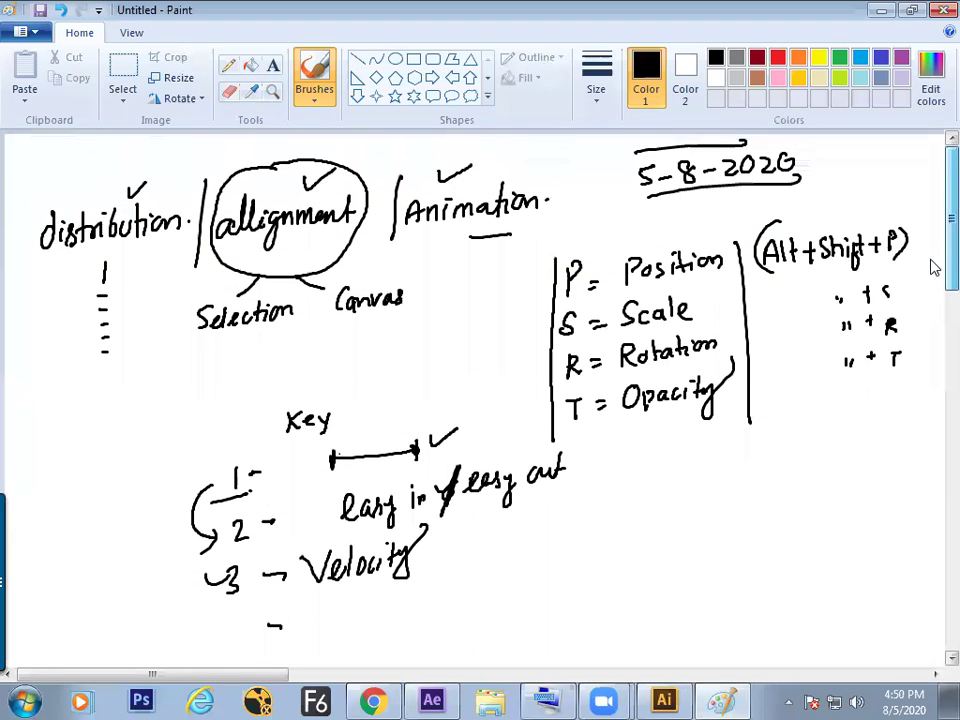
left_click(434, 697)
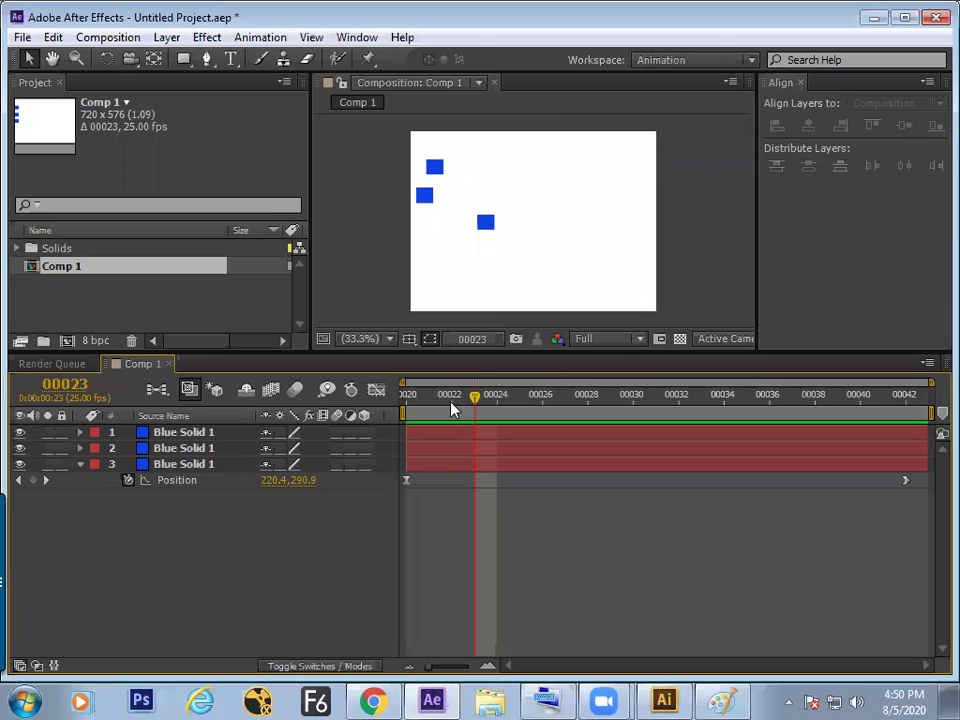
left_click(408, 396)
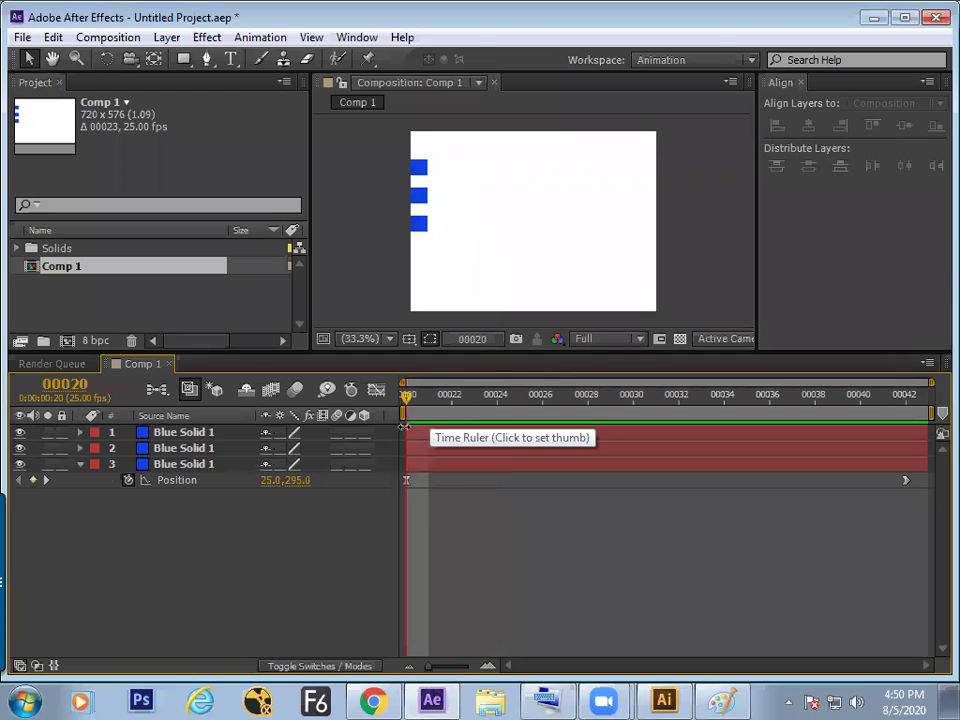
Scrub the squares toward frame 00031, return to 00020, and launch Photoshop CS6
mouse_move(431, 412)
left_mouse_down()
mouse_move(656, 420)
mouse_move(446, 424)
mouse_move(776, 454)
mouse_move(497, 446)
mouse_move(689, 437)
mouse_move(428, 439)
mouse_move(604, 448)
mouse_move(557, 467)
mouse_move(447, 453)
mouse_move(285, 403)
left_mouse_up()
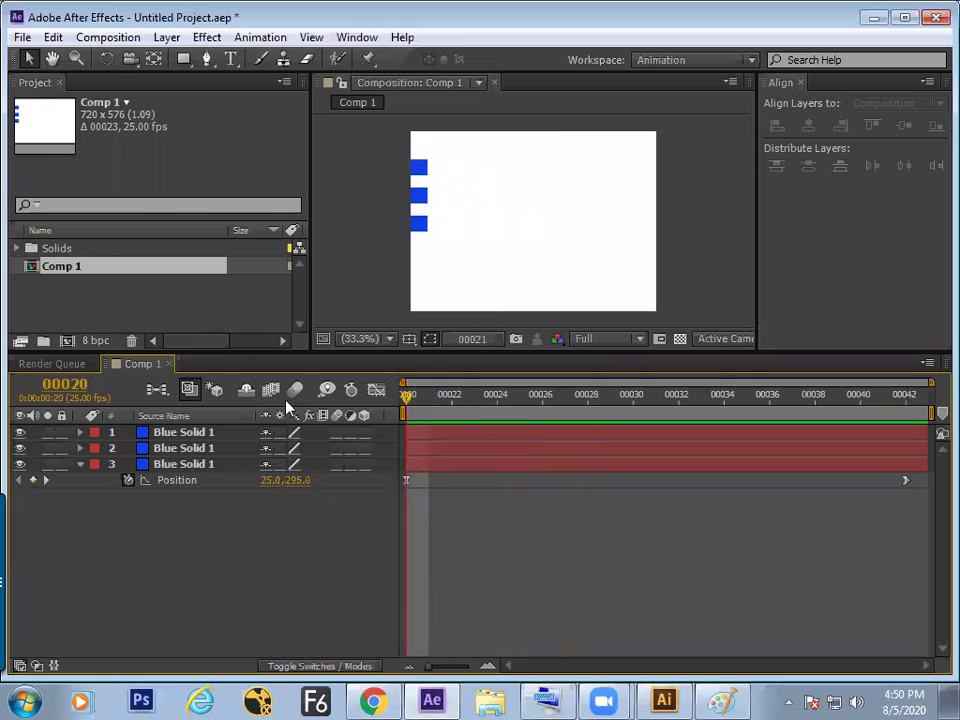
left_click(168, 320)
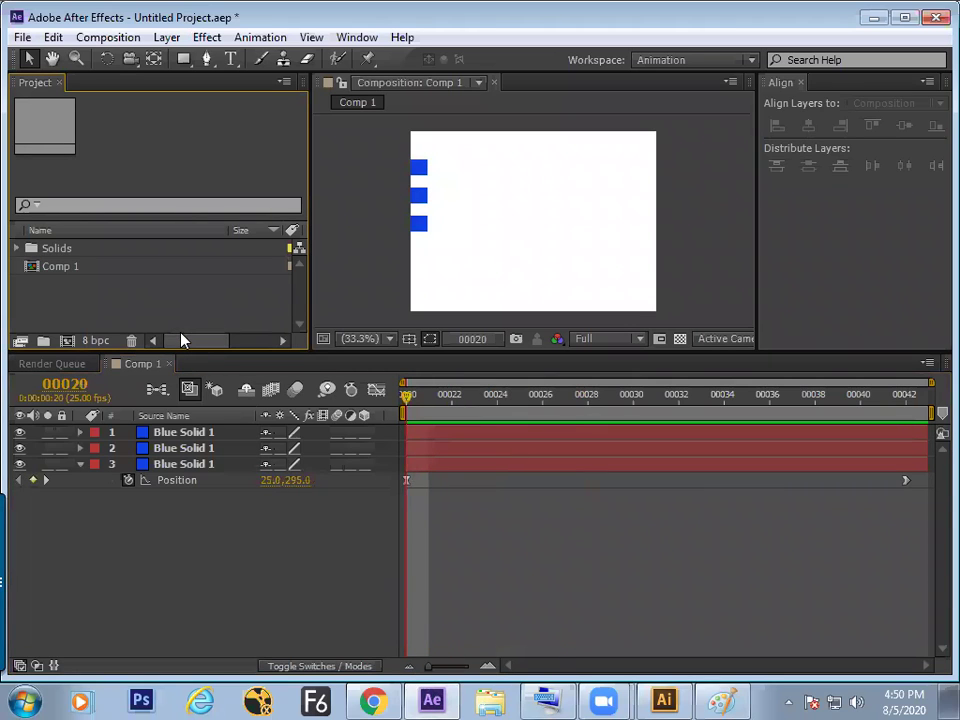
left_click(170, 533)
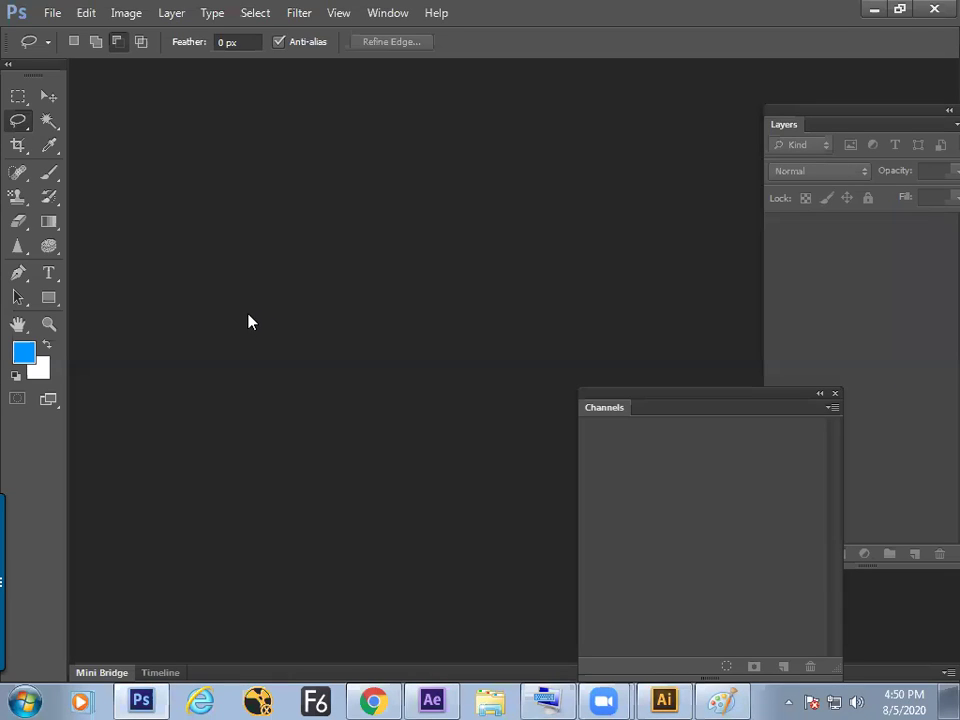
Create a new blank Photoshop document and add an empty layer
key("ctrl+n")
left_click(369, 238)
key("Escape")
key("Escape")
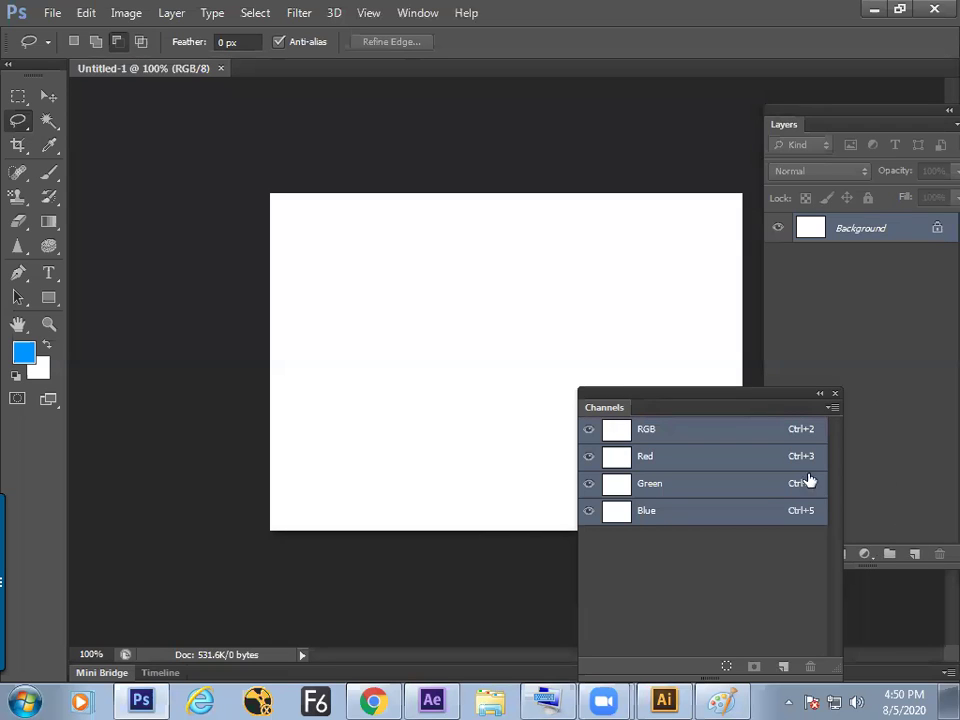
left_click(915, 554)
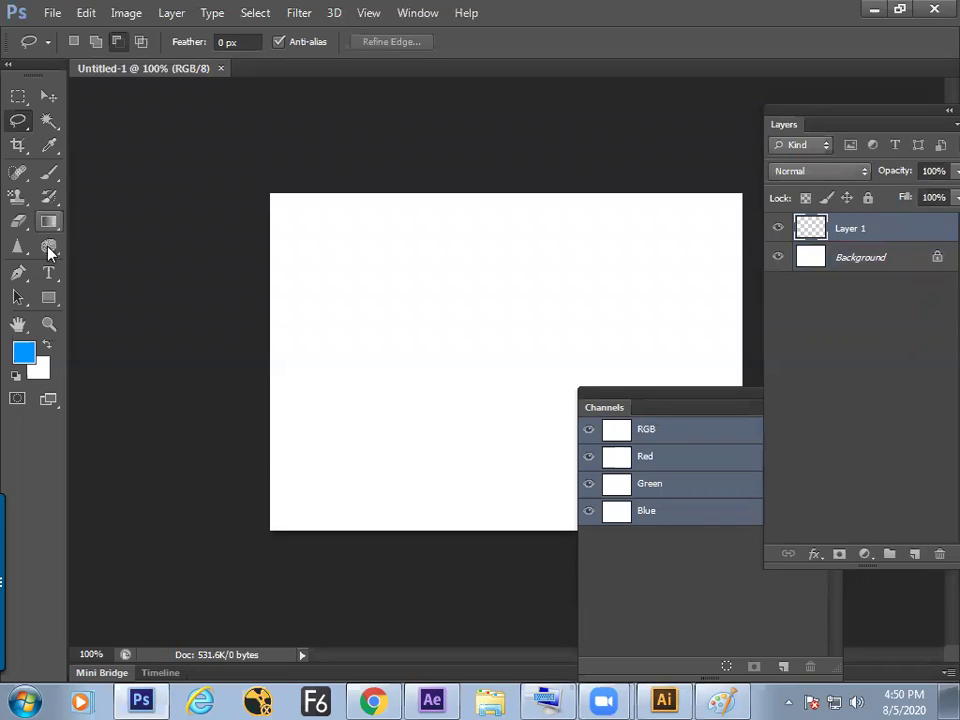
Add a text line 'ABC' near the canvas top and colour it pure red (ff0000)
left_click(48, 272)
left_click(384, 270)
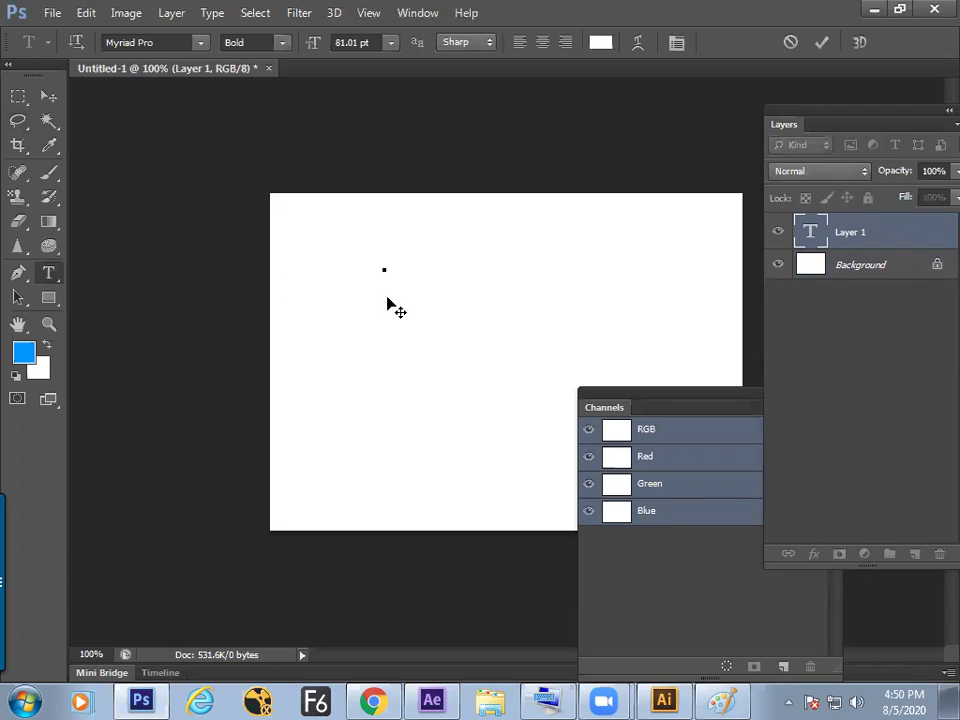
type("ABC")
key("ctrl+a")
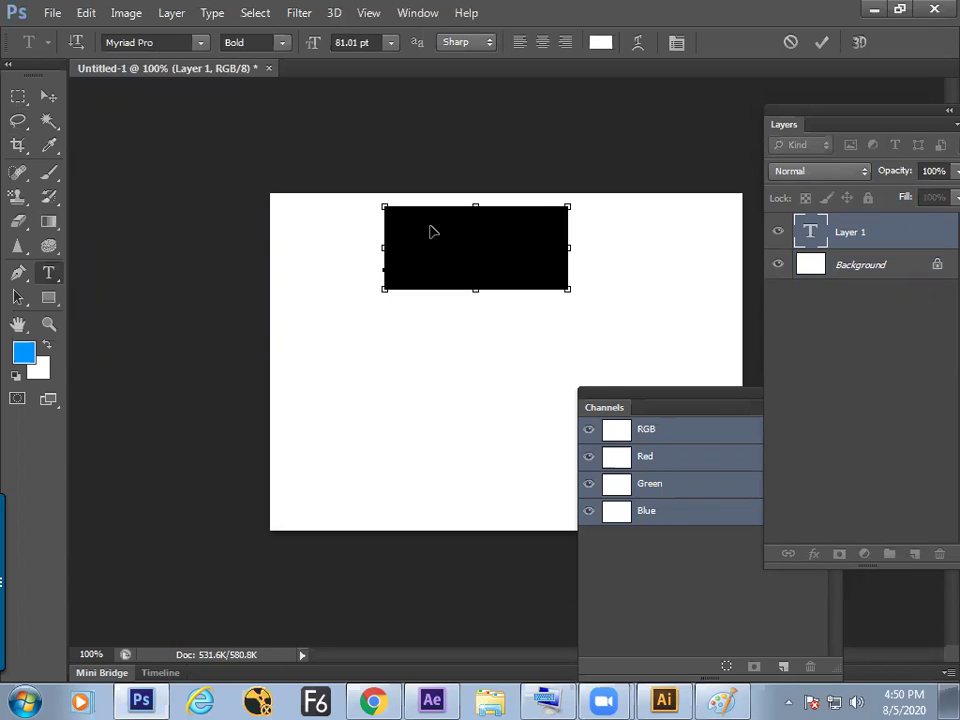
left_click(600, 42)
left_click_drag(312, 230, 329, 186)
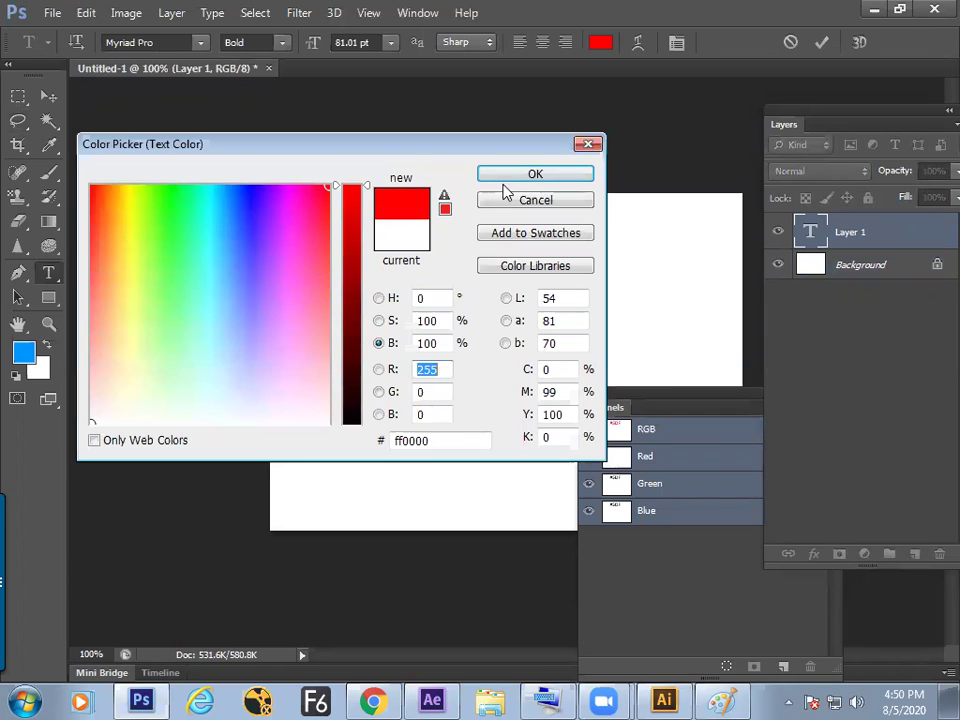
left_click(535, 174)
Move the red text toward the centre and reword it to 'NEWS 1'
left_click(48, 96)
left_click_drag(472, 262, 491, 342)
mouse_move(557, 336)
left_mouse_down()
mouse_move(637, 338)
mouse_move(570, 336)
left_mouse_up()
double_click(805, 237)
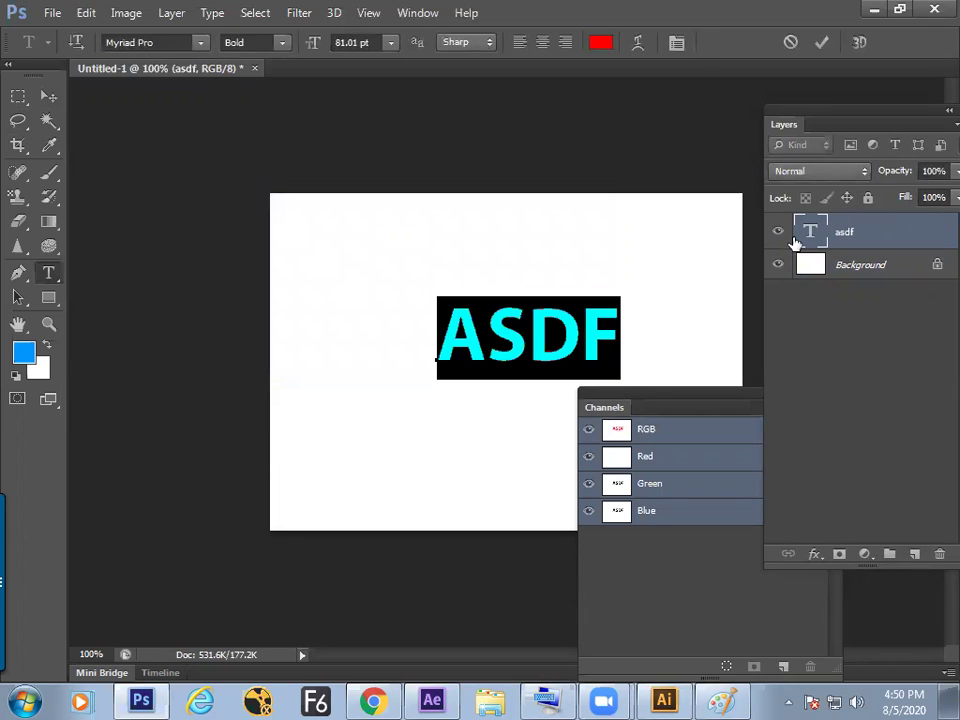
type("NEWS")
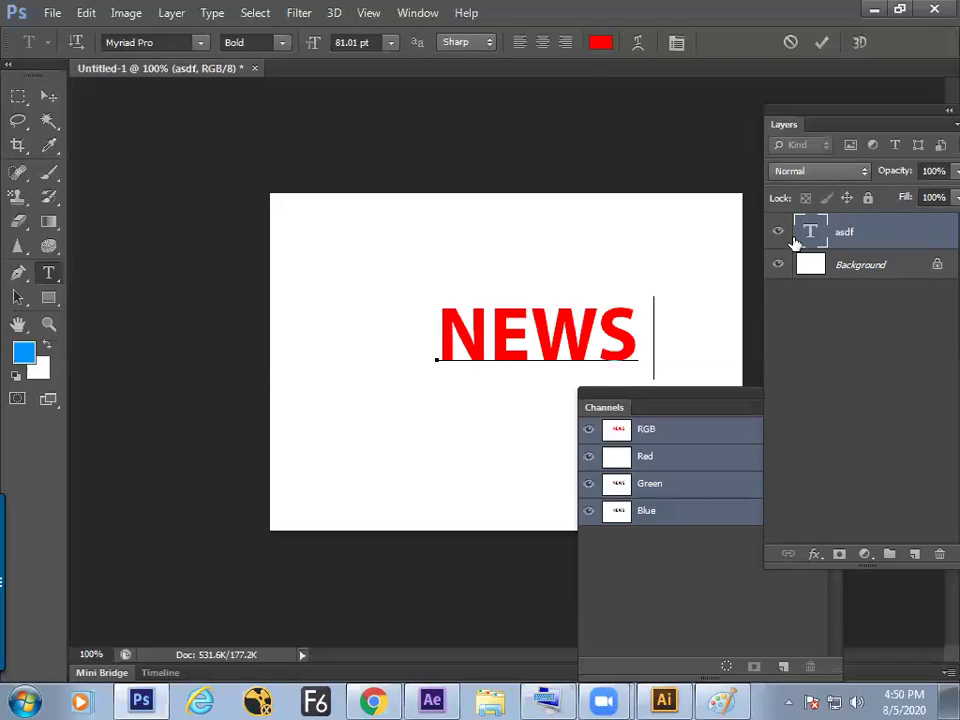
type(" 1")
left_click(49, 96)
left_click_drag(563, 351, 518, 343)
Delete the white Background layer and centre NEWS 1 vertically and horizontally on the canvas
left_click(878, 266)
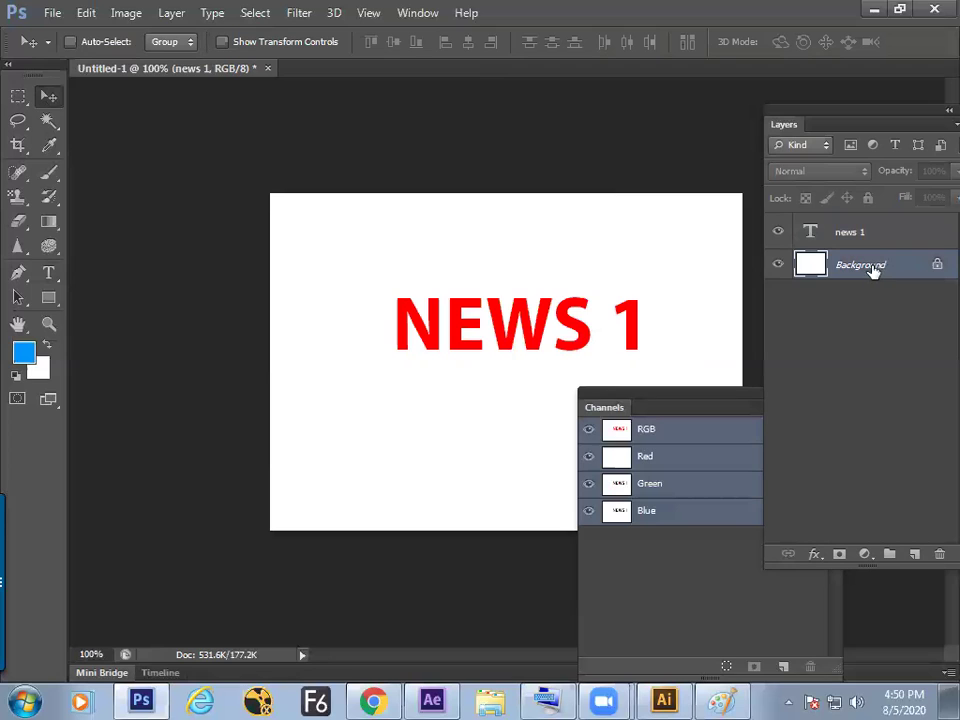
key("Delete")
key("ctrl+a")
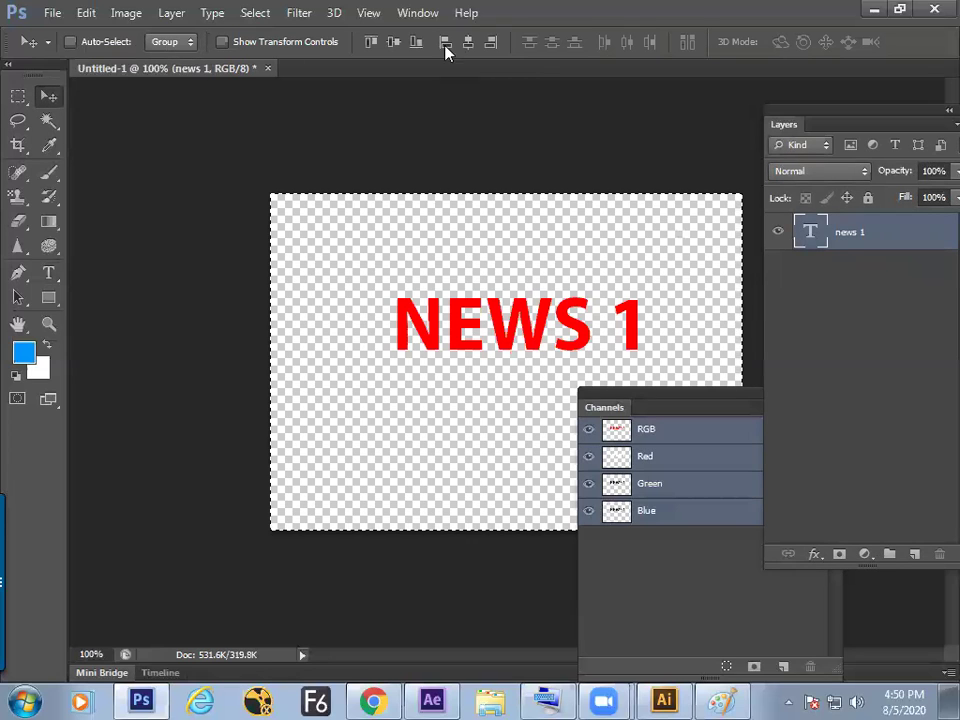
left_click(393, 42)
left_click(467, 42)
key("ctrl+d")
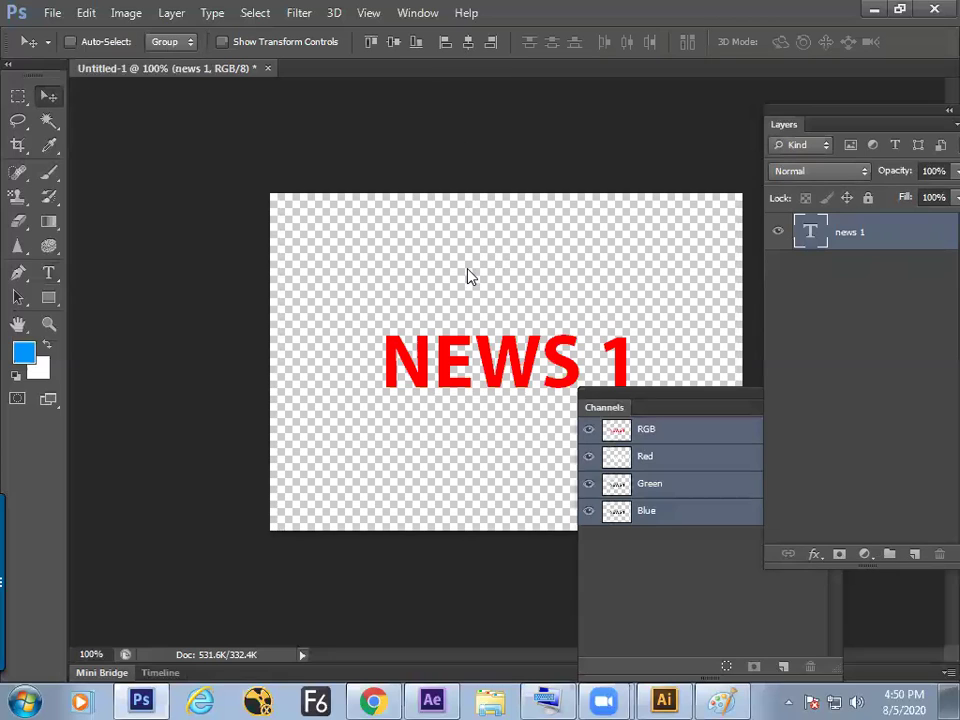
Save the document to the Desktop as 'news 1' PSD, accepting the compatibility options
key("ctrl+s")
left_click(72, 160)
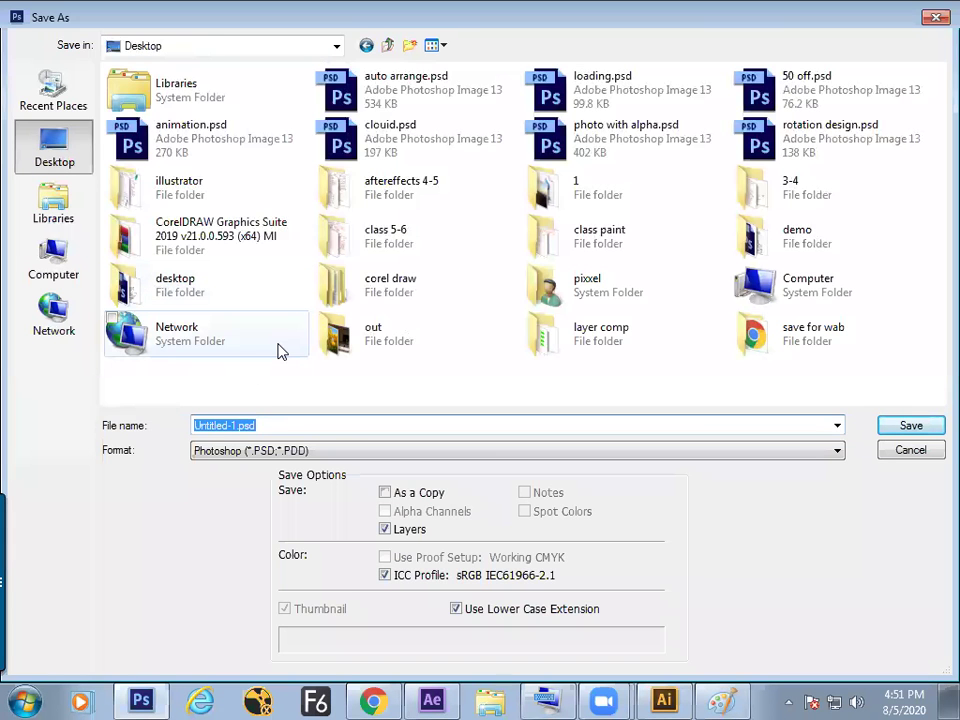
type("news 1")
key("Return")
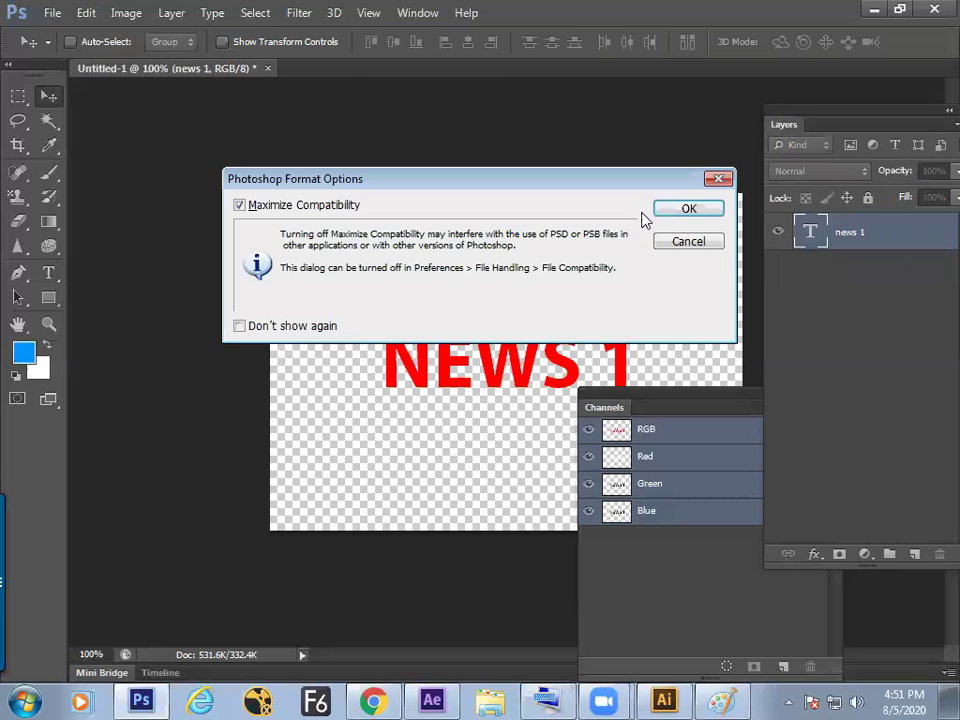
left_click(688, 208)
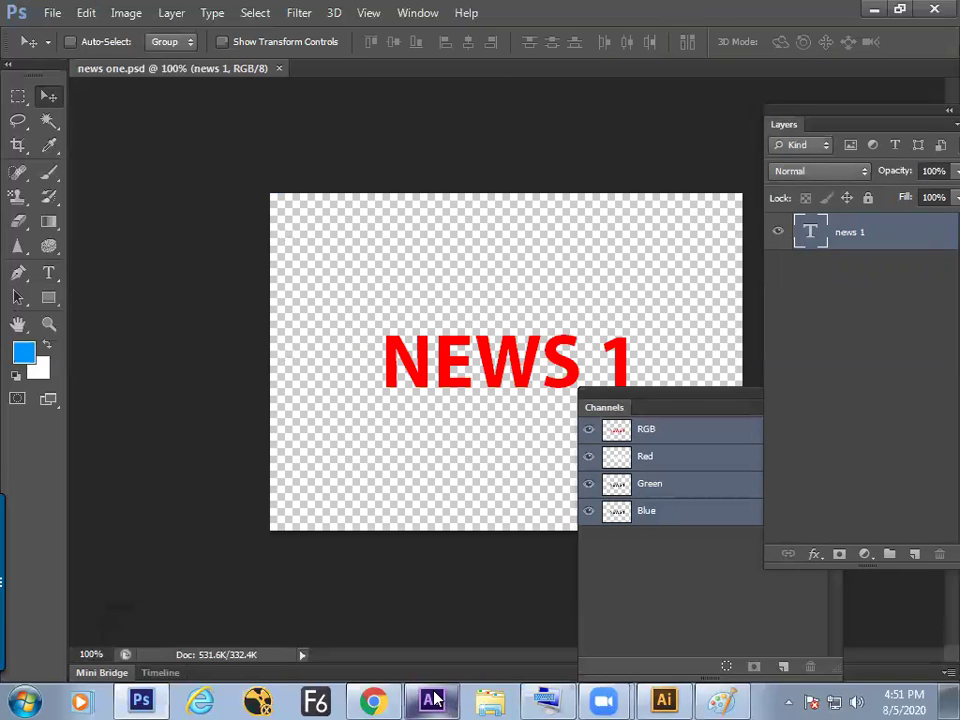
left_click(433, 699)
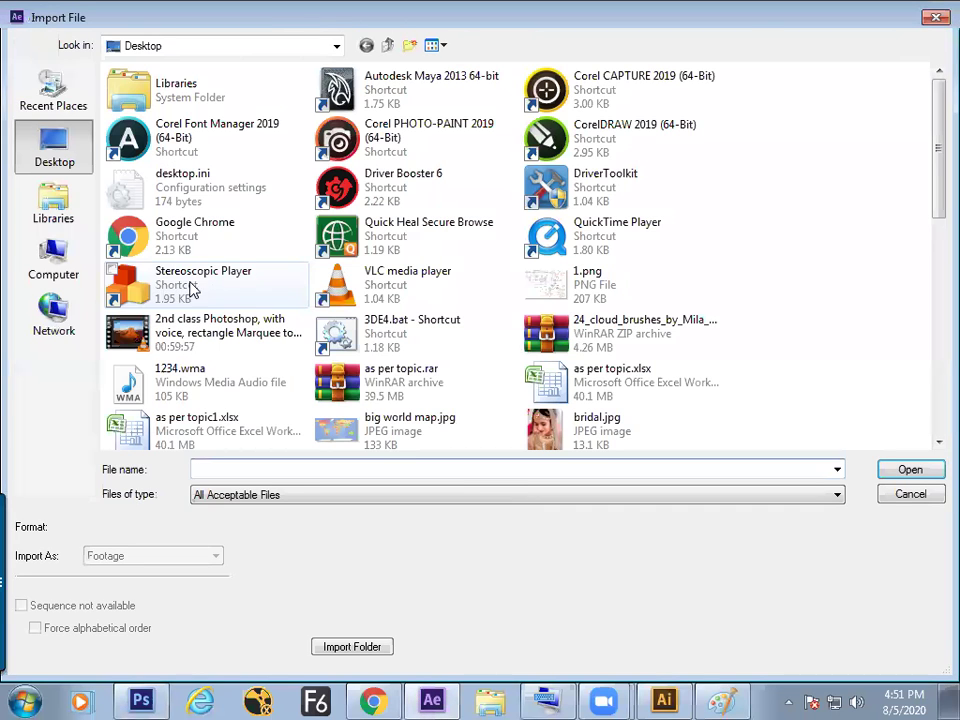
Import news one.psd into After Effects as a composition
type("ne")
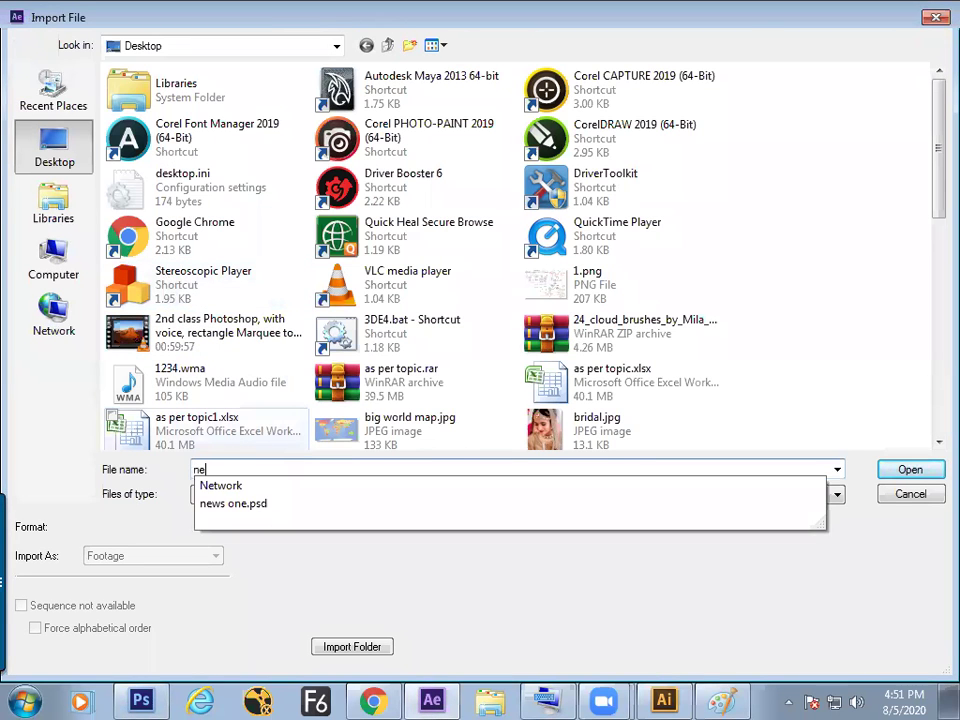
type("ws")
key("Down")
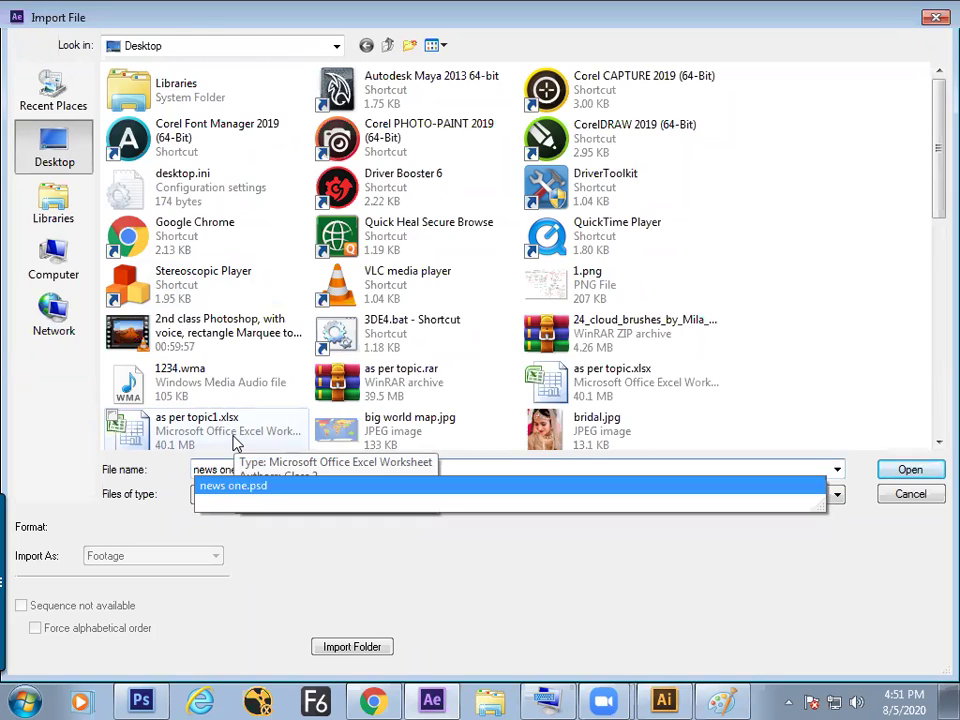
key("Return")
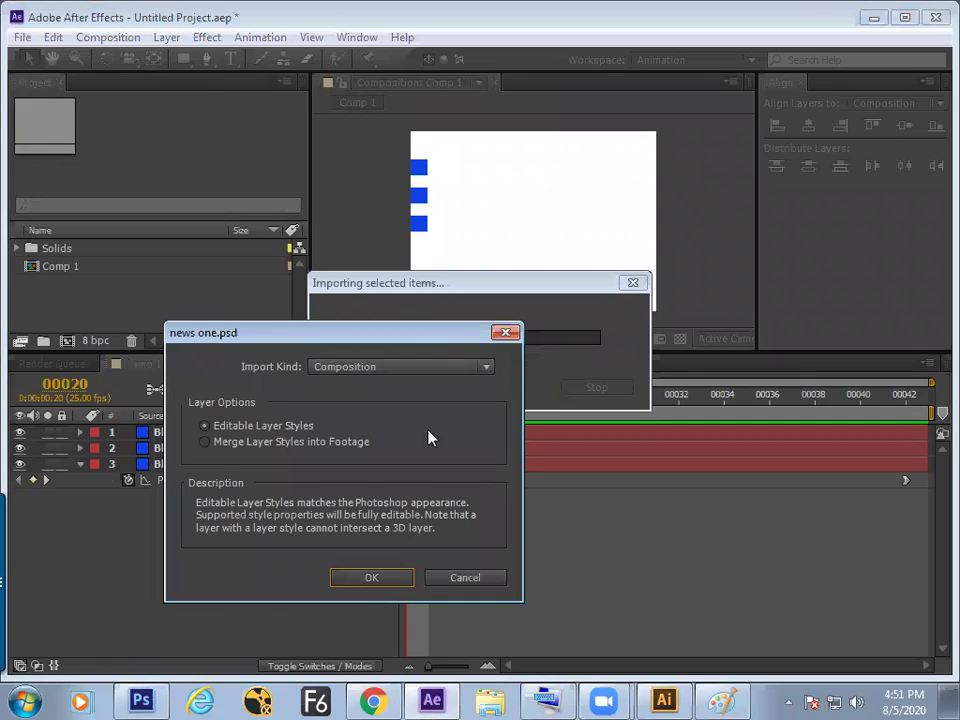
left_click(368, 579)
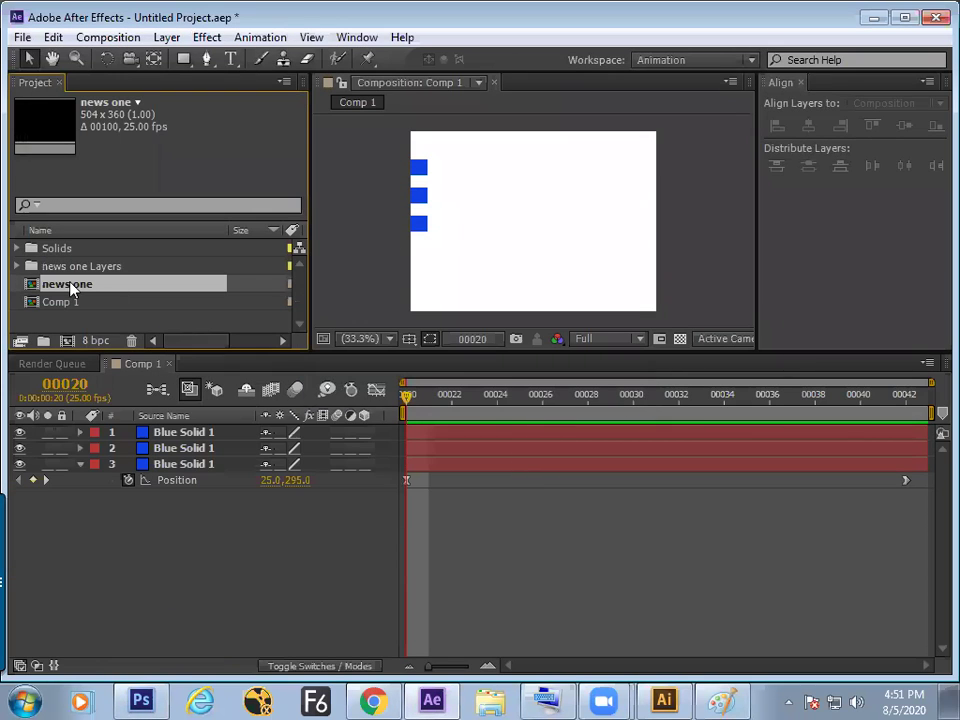
Keyframe NEWS 1's Position from off-screen left (-134,180) at frame 0 to 252,180 at frame 16
double_click(34, 286)
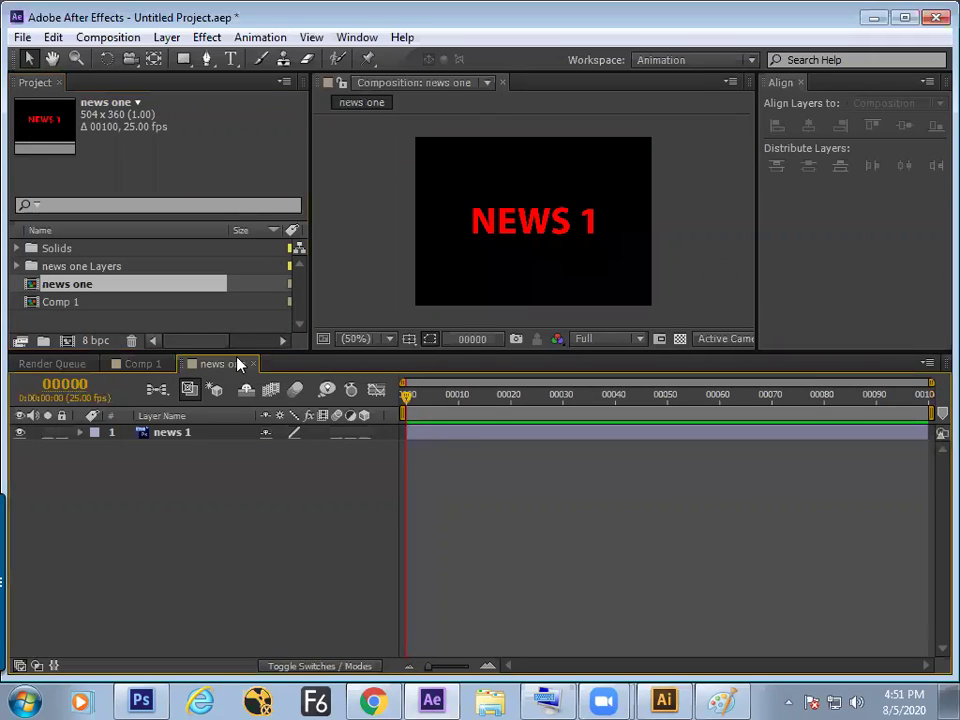
left_click(418, 432)
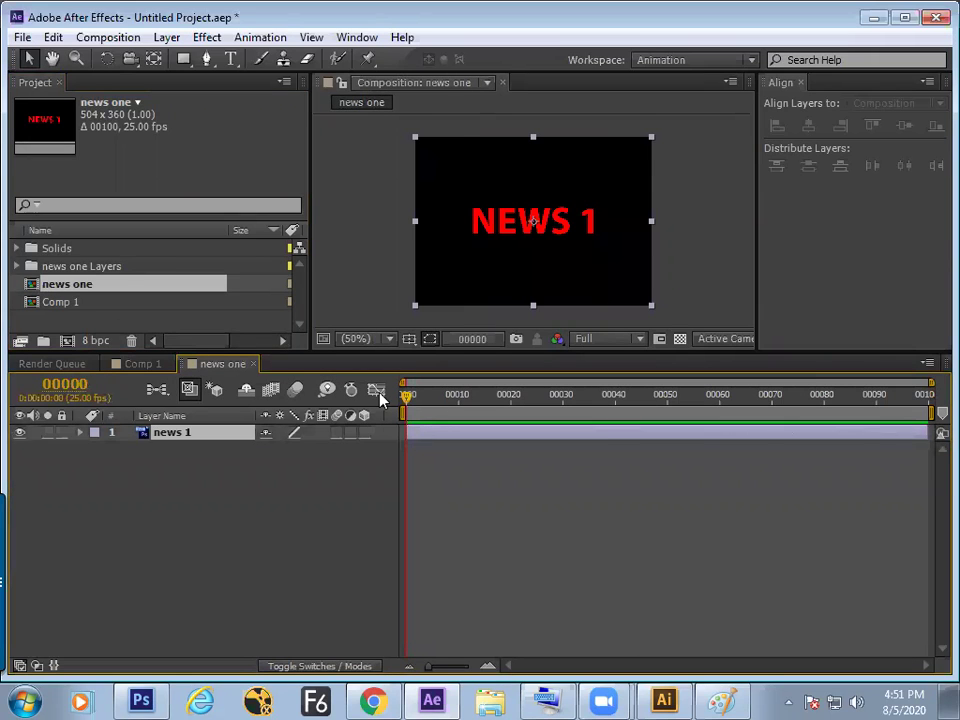
key("p")
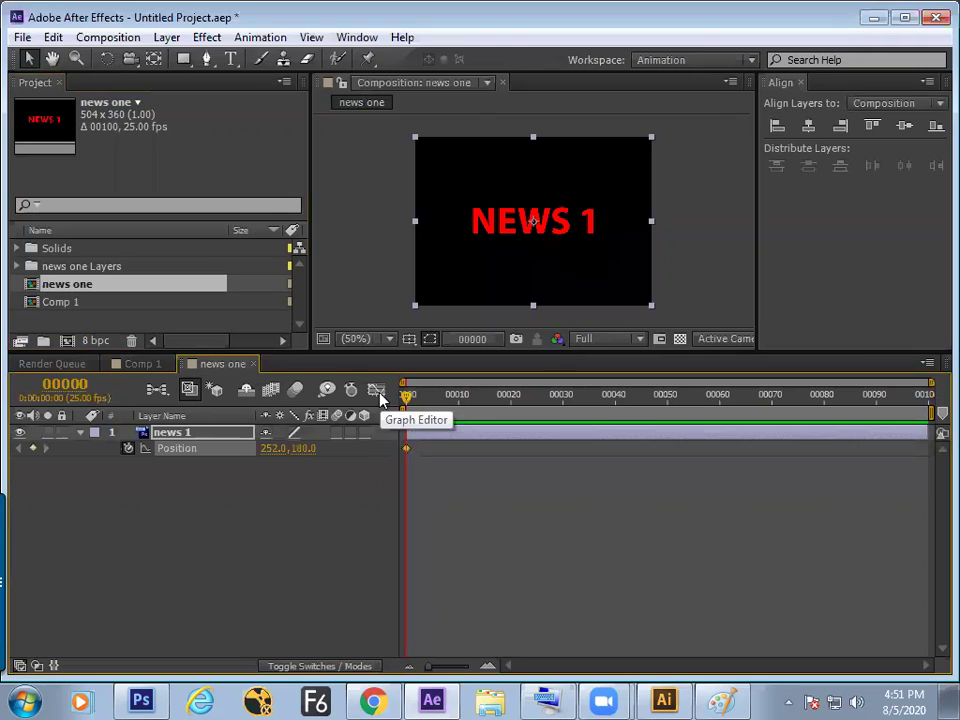
left_click_drag(409, 449, 490, 448)
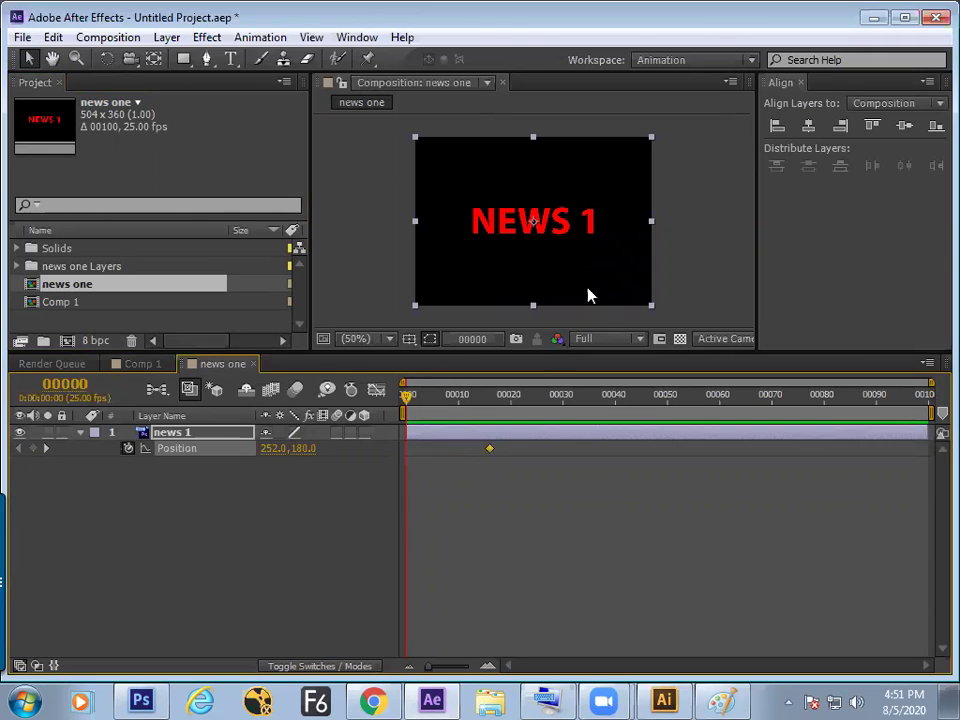
left_click_drag(575, 229, 400, 240)
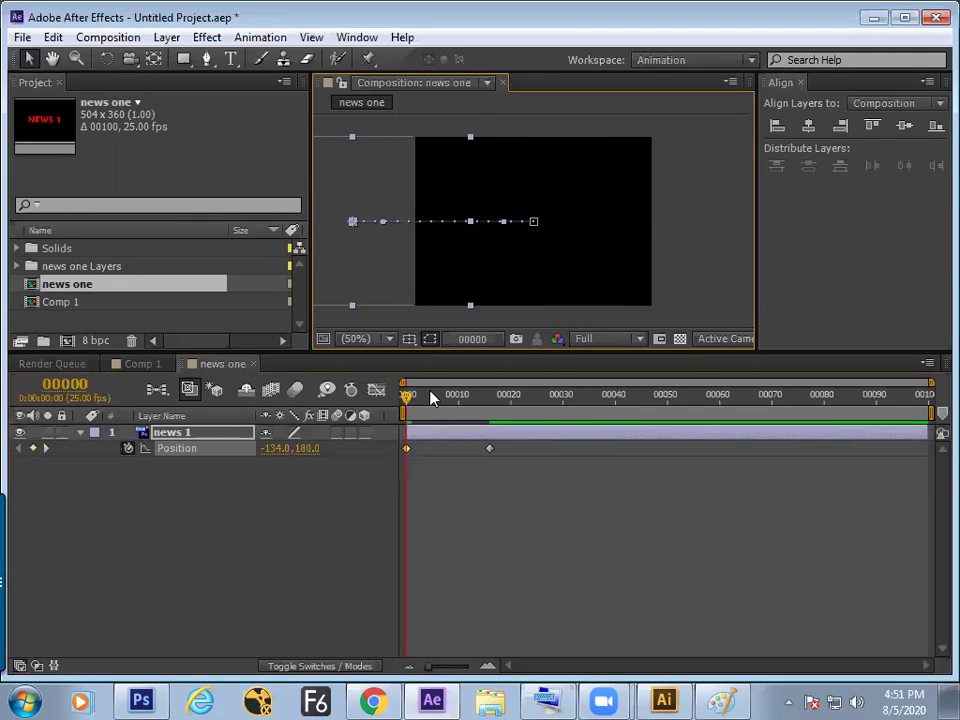
Give the first NEWS 1 Position keyframe 5000 px/sec outgoing speed and 100% influence
right_click(408, 451)
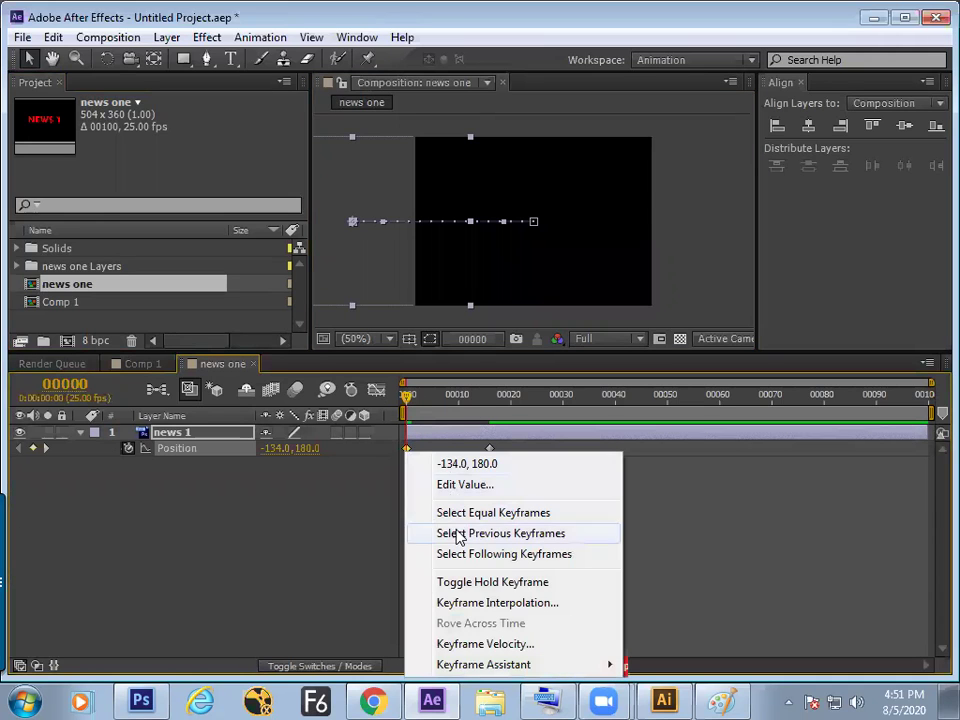
left_click(478, 645)
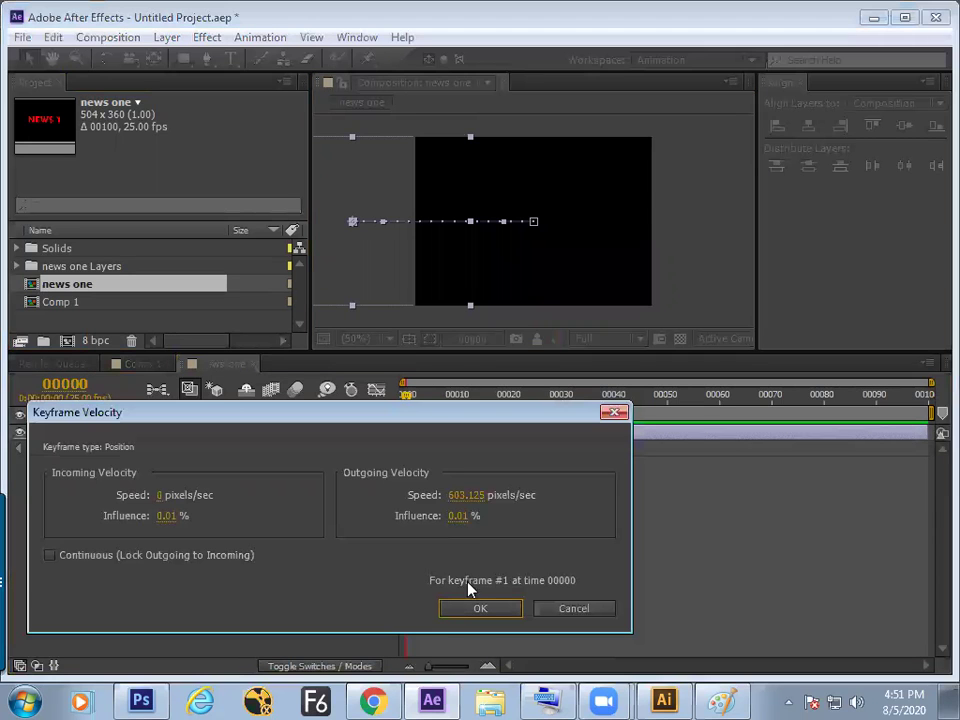
left_click(460, 495)
type("5000")
key("Tab")
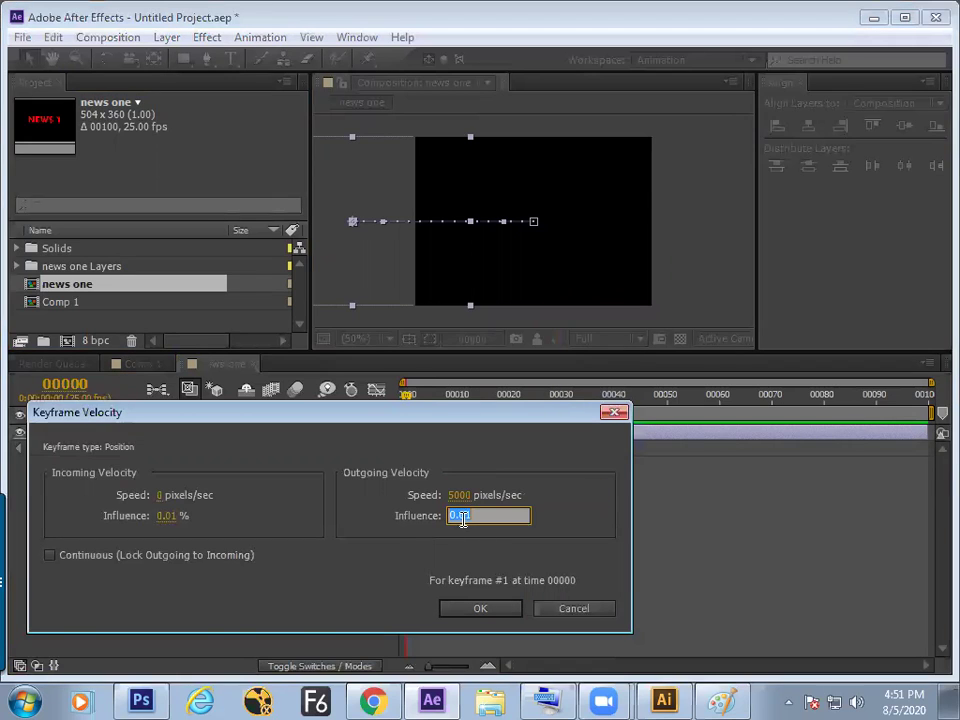
type("100")
key("Return")
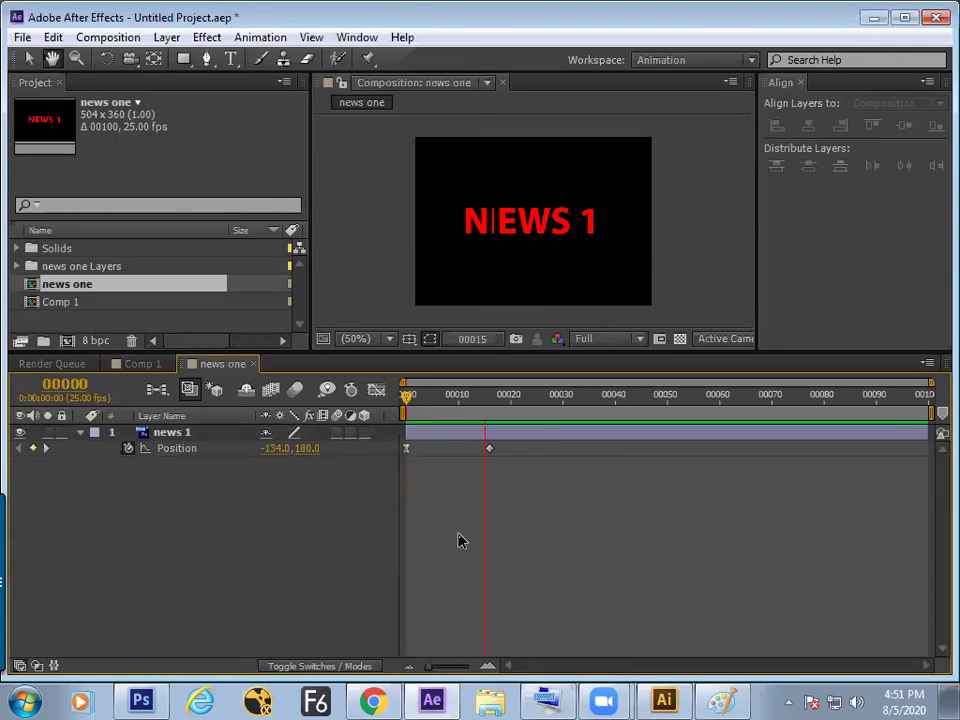
Preview the slide-in, then move the end keyframe to about frame 38 and preview again
key("space")
key("Home")
key("space")
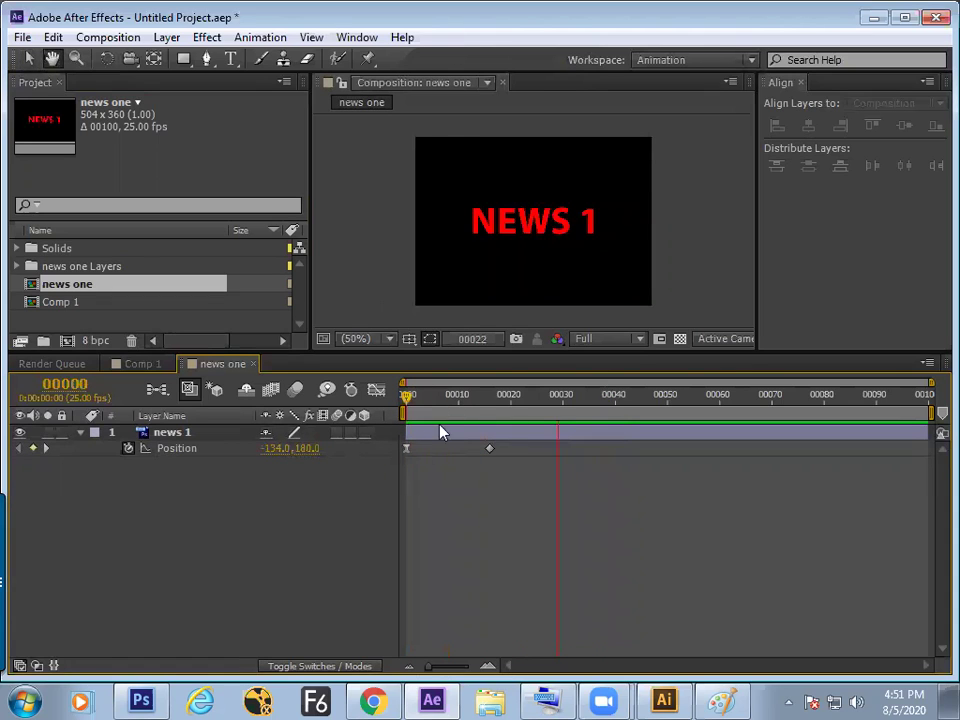
key("space")
mouse_move(421, 402)
left_mouse_down()
mouse_move(478, 414)
mouse_move(360, 421)
left_mouse_up()
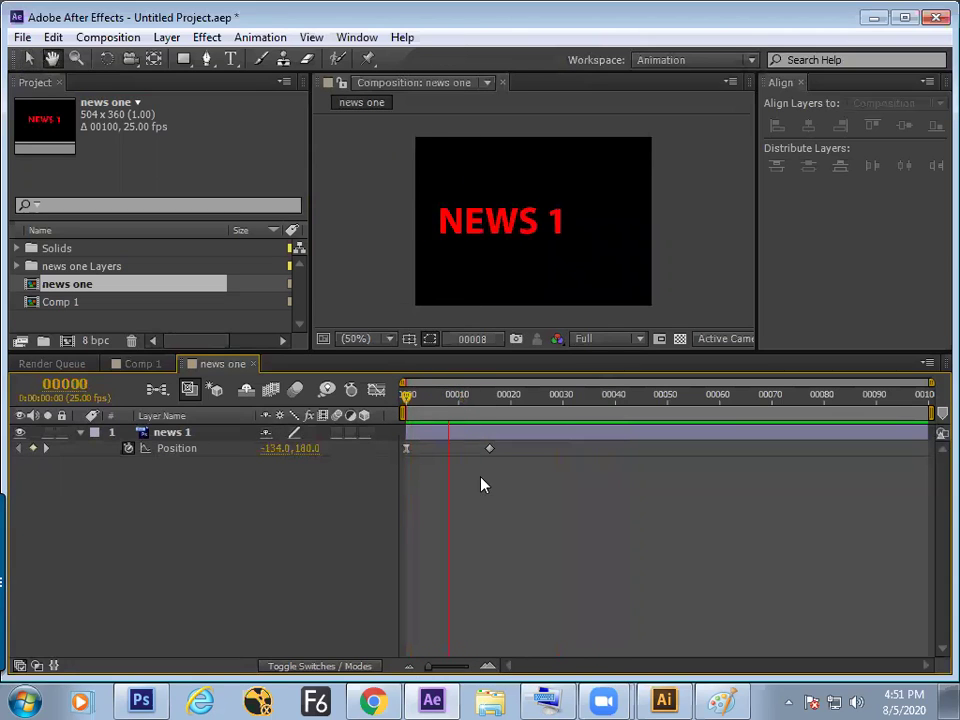
key("k")
left_click_drag(489, 448, 604, 448)
key("KP_0")
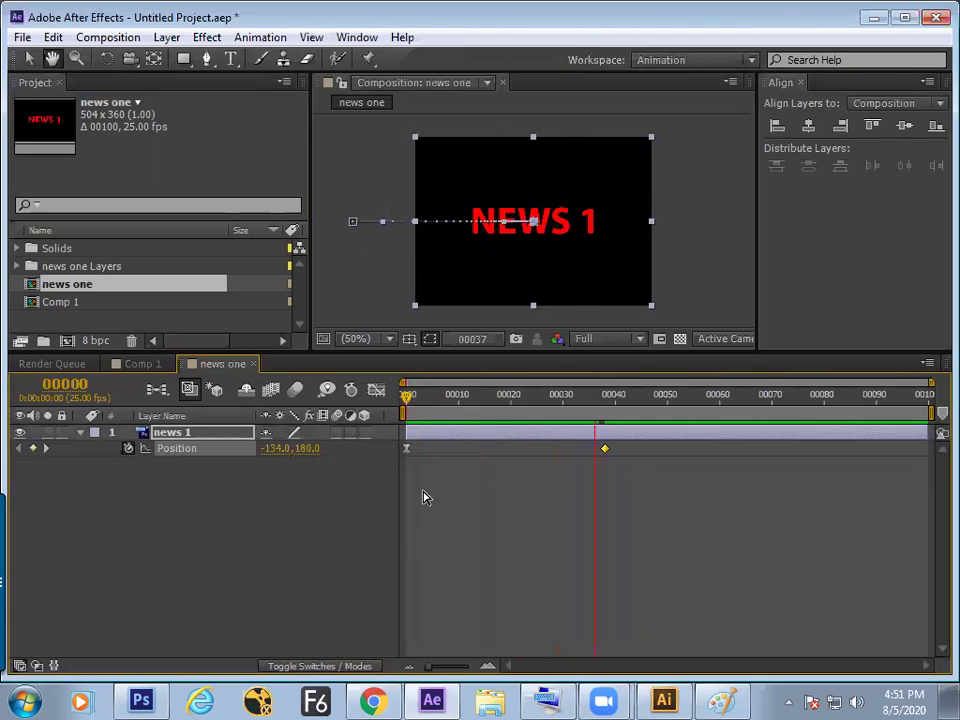
Set the end keyframe's outgoing speed to 5000 px/sec and outgoing influence to 100%
right_click(603, 452)
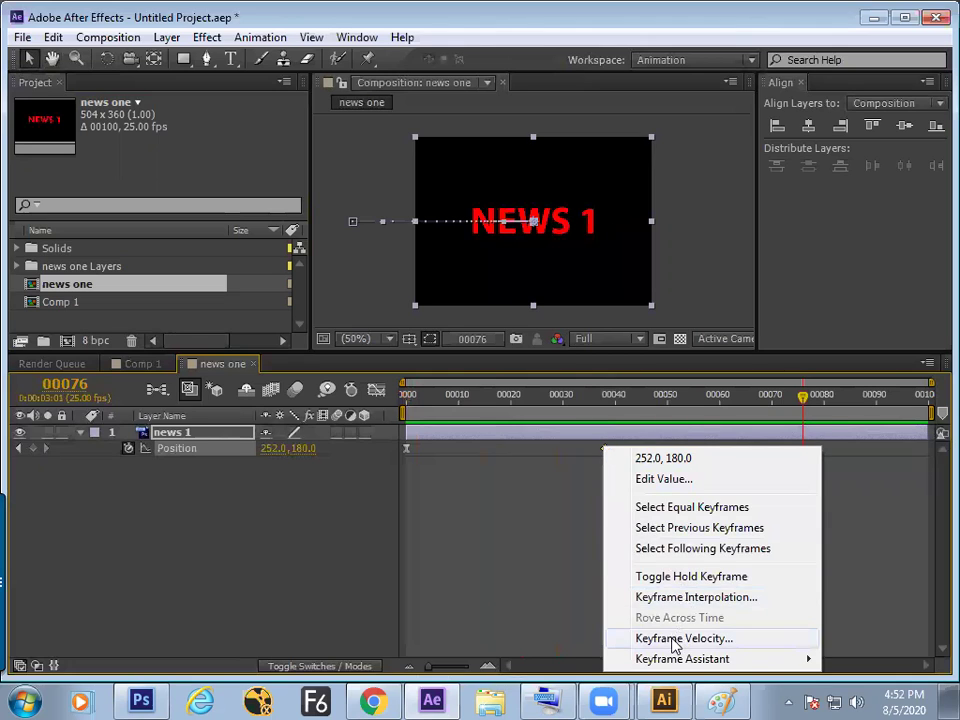
left_click(671, 639)
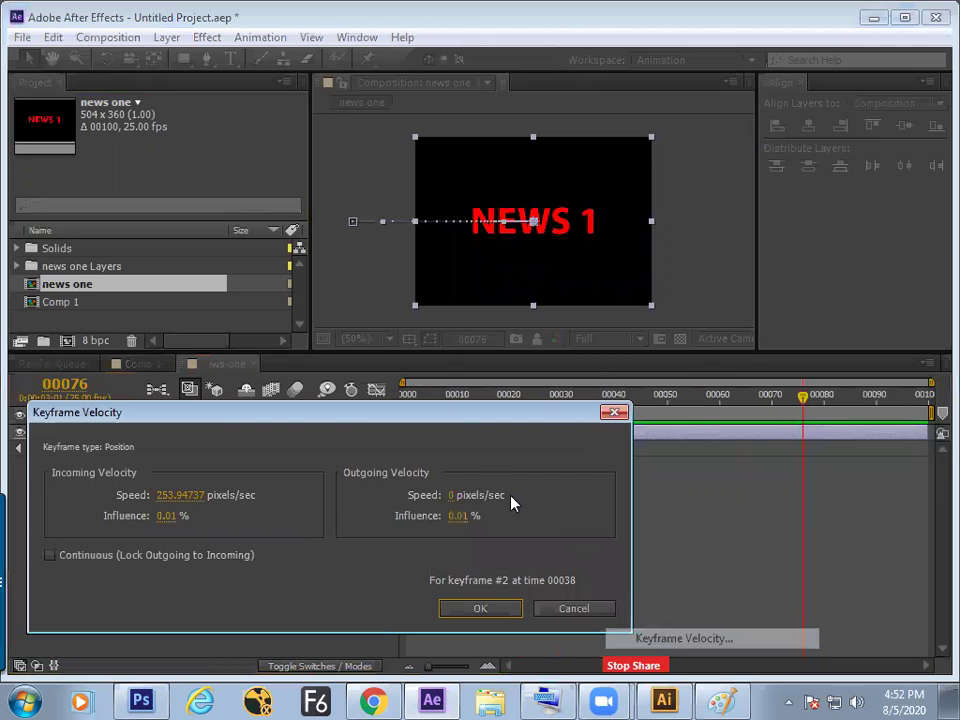
left_click(453, 495)
type("205")
left_click_drag(749, 509, 790, 509)
left_click(457, 499)
type("5000")
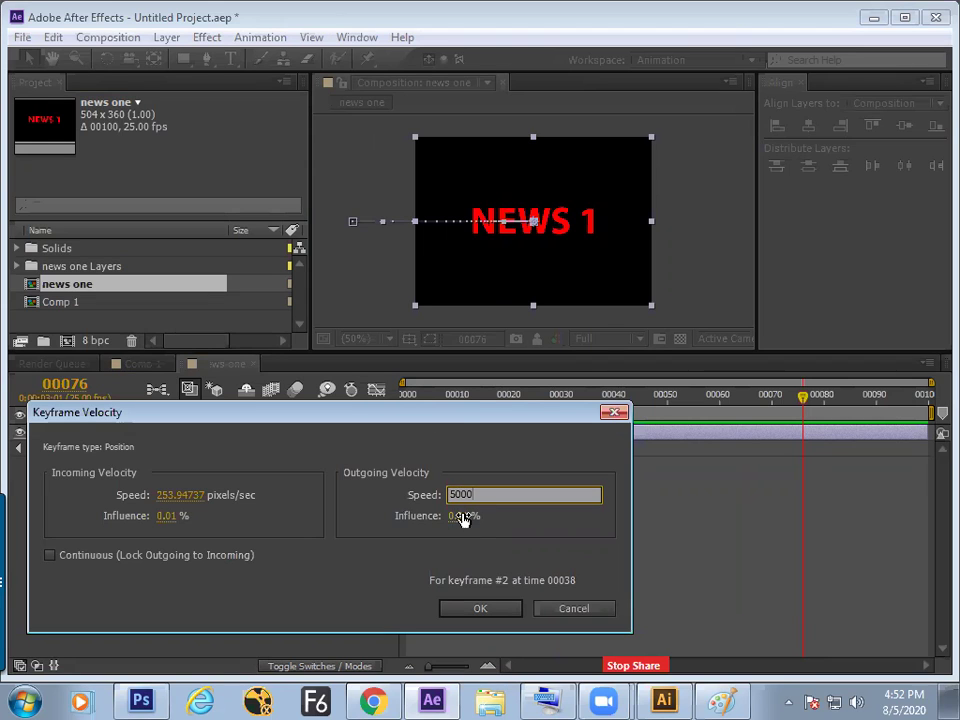
left_click(457, 515)
type("100")
key("Return")
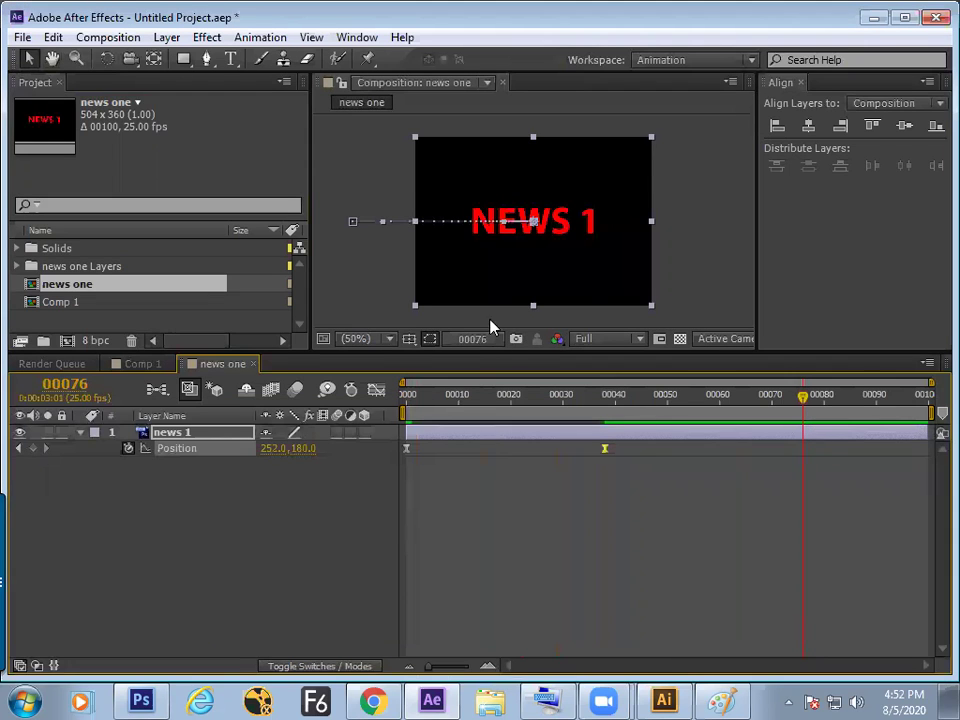
Preview the slide-in, try moving the end keyframe to about frame 80, then undo it
left_click_drag(790, 411, 467, 403)
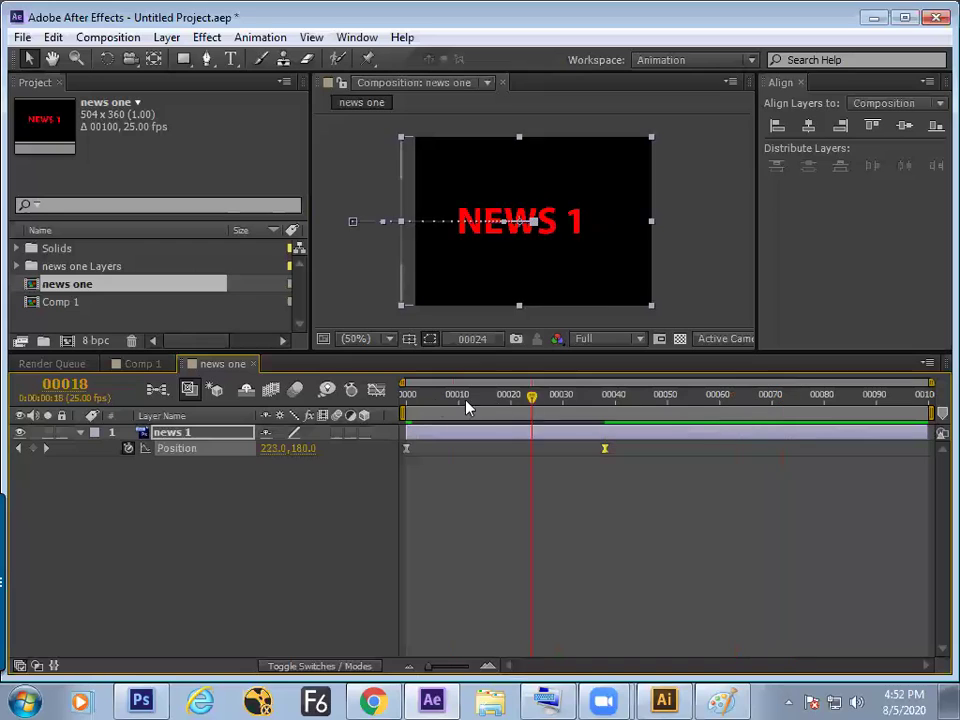
key("space")
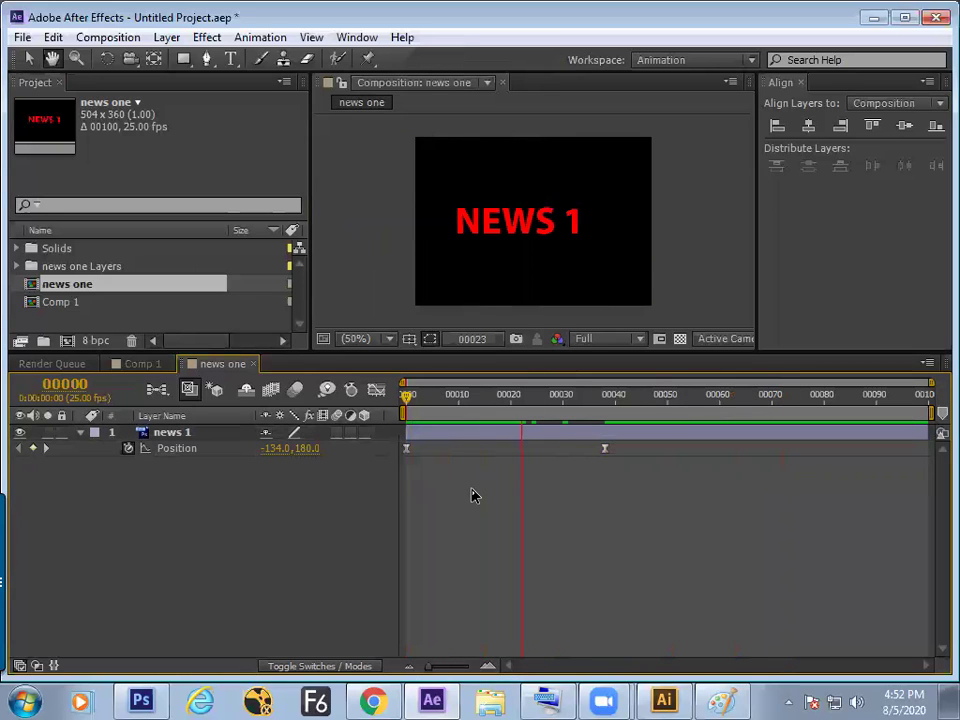
left_click_drag(577, 400, 424, 448)
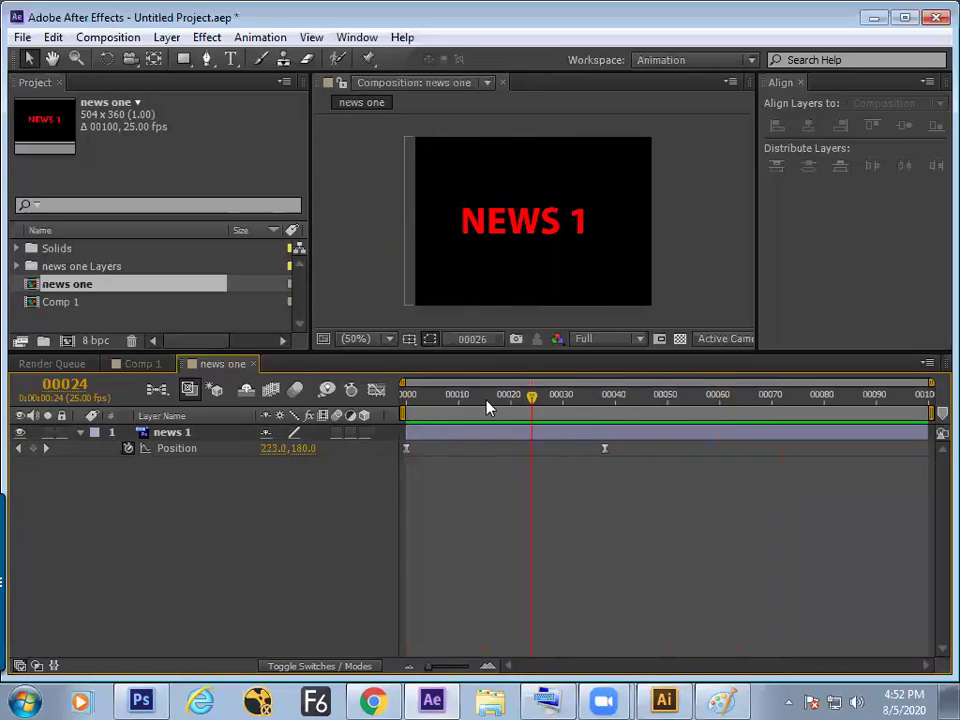
key("space")
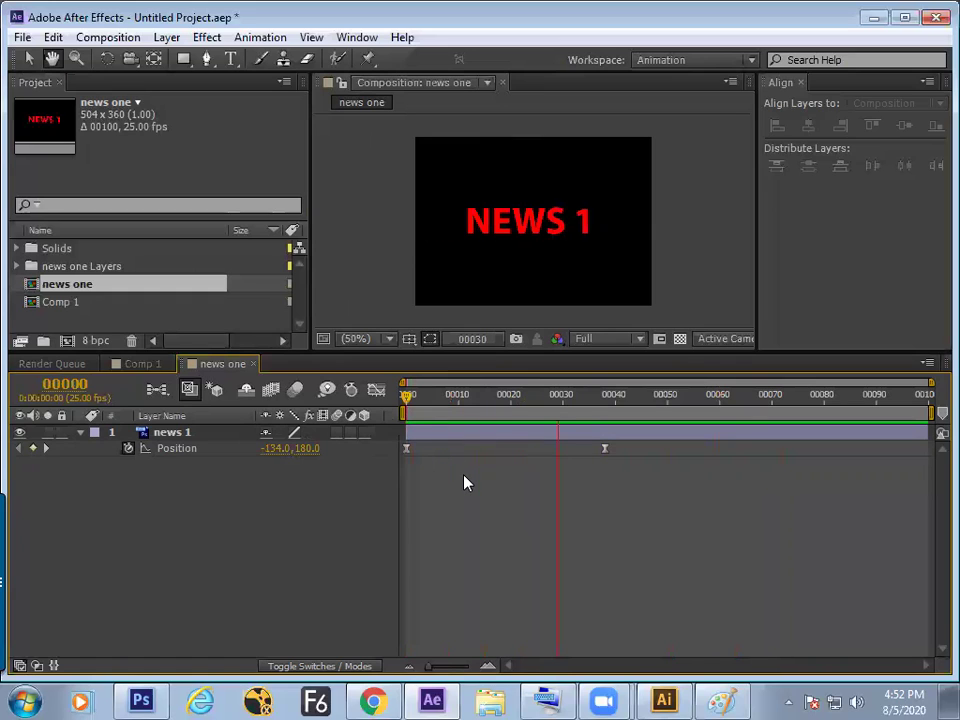
left_click(604, 449)
left_click_drag(604, 449, 808, 449)
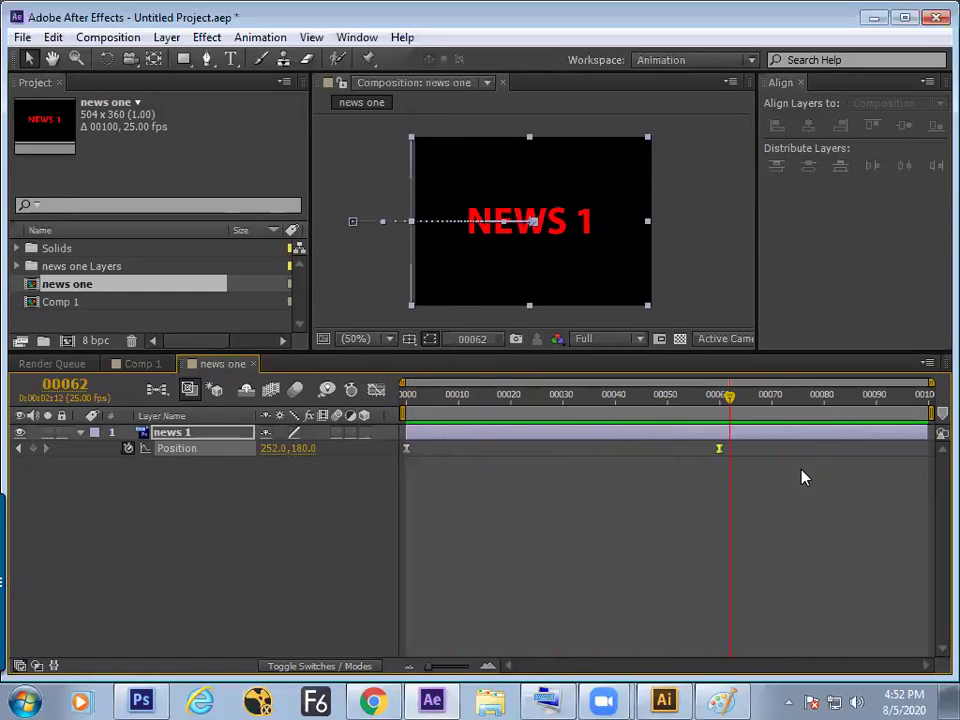
key("ctrl+z")
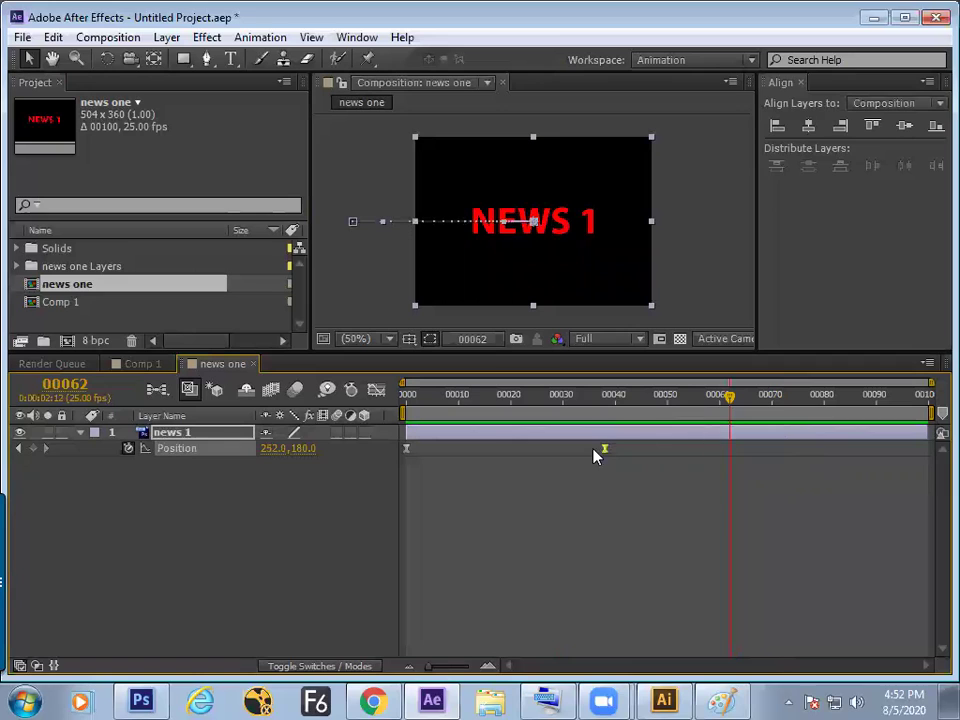
Give the end keyframe a 5000 px/sec incoming speed and adjust its incoming influence
right_click(604, 450)
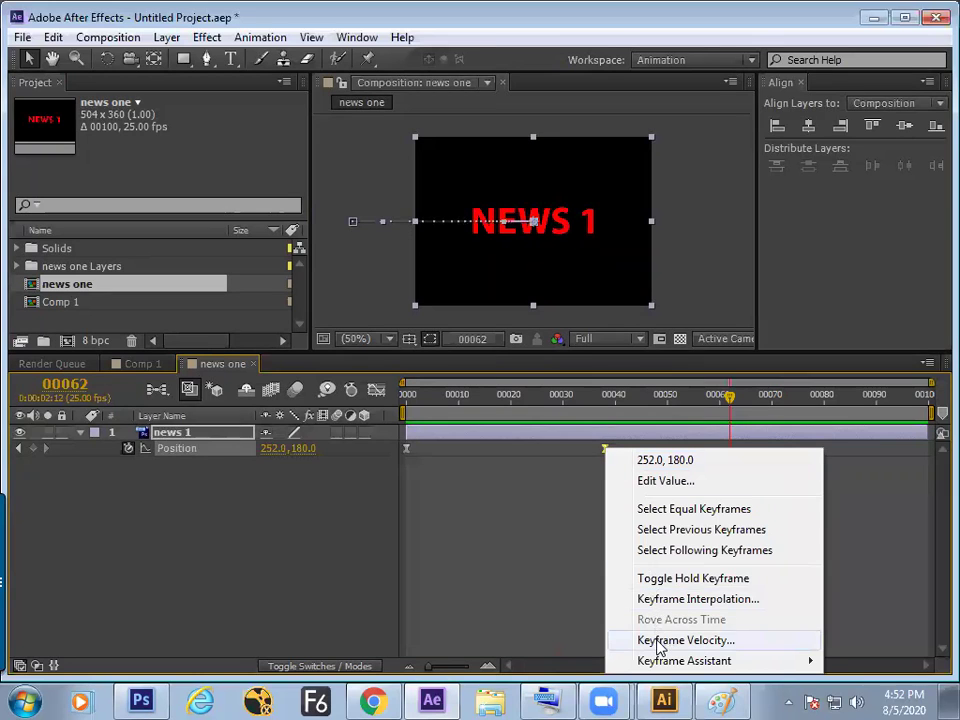
left_click(660, 640)
left_click_drag(165, 515, 208, 517)
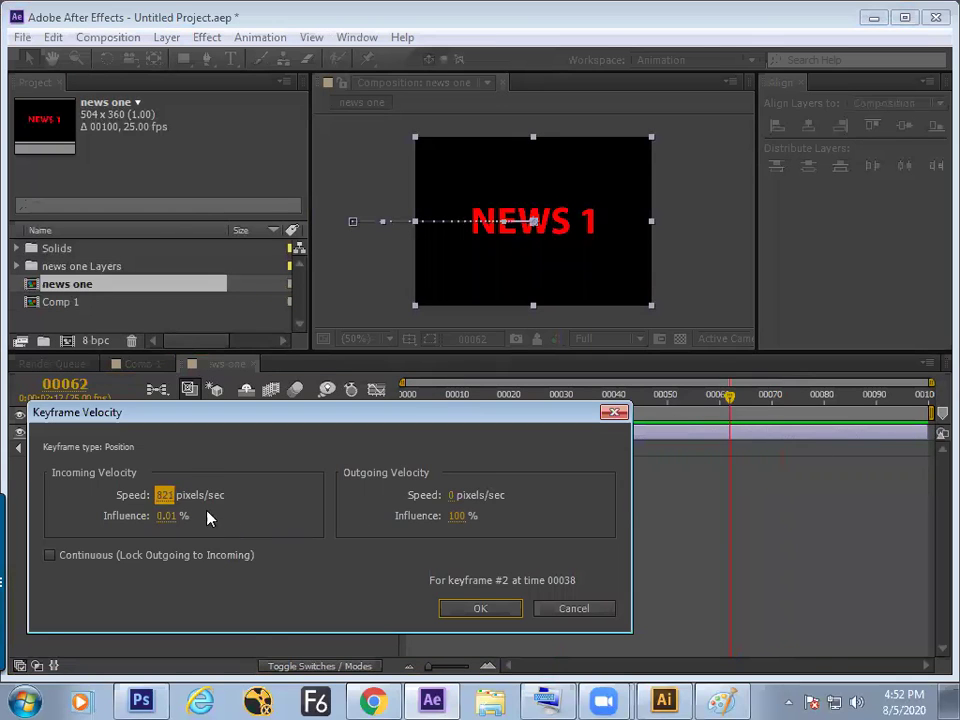
left_click(164, 495)
type("1")
key("BackSpace")
type("000")
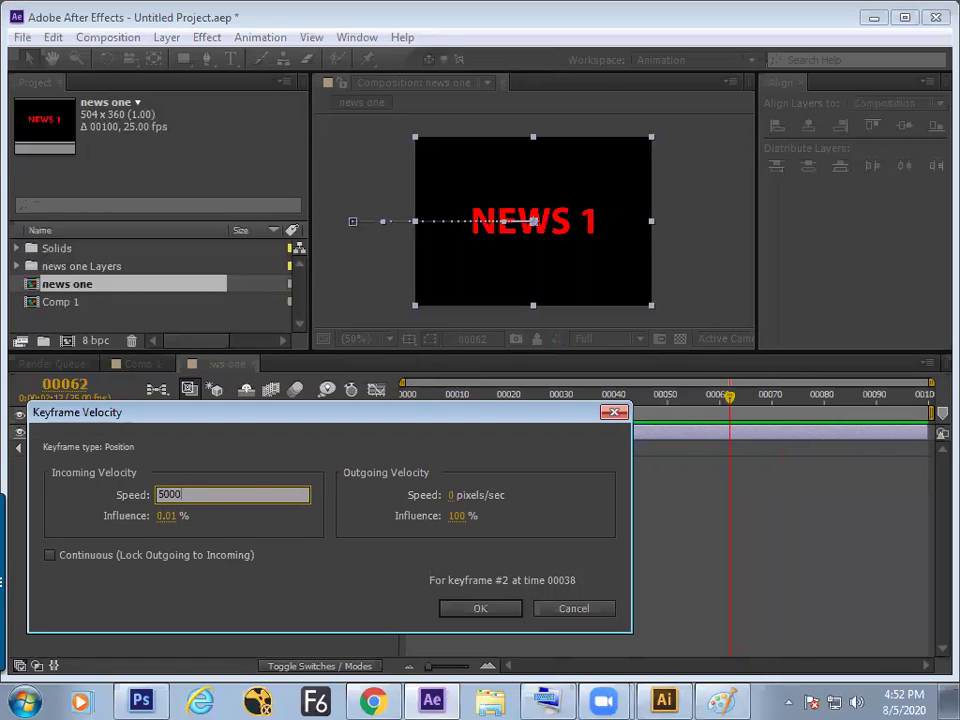
left_click(163, 516)
type("180.0")
key("Return")
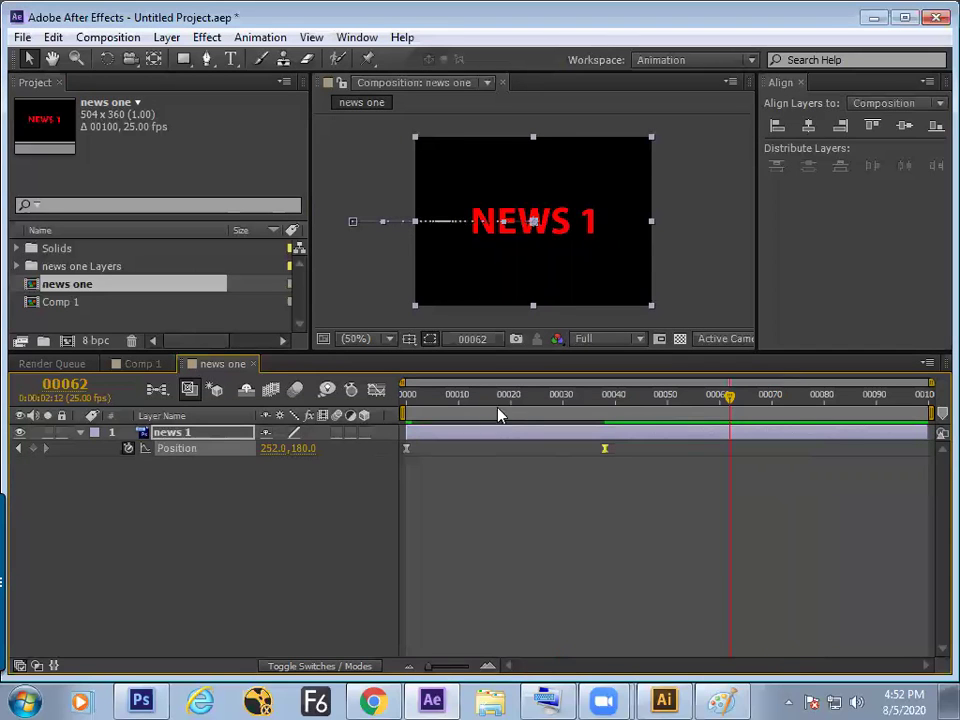
Preview the slide, then shift both NEWS 1 keyframes right so it starts at 56.0, 178.0
key("Home")
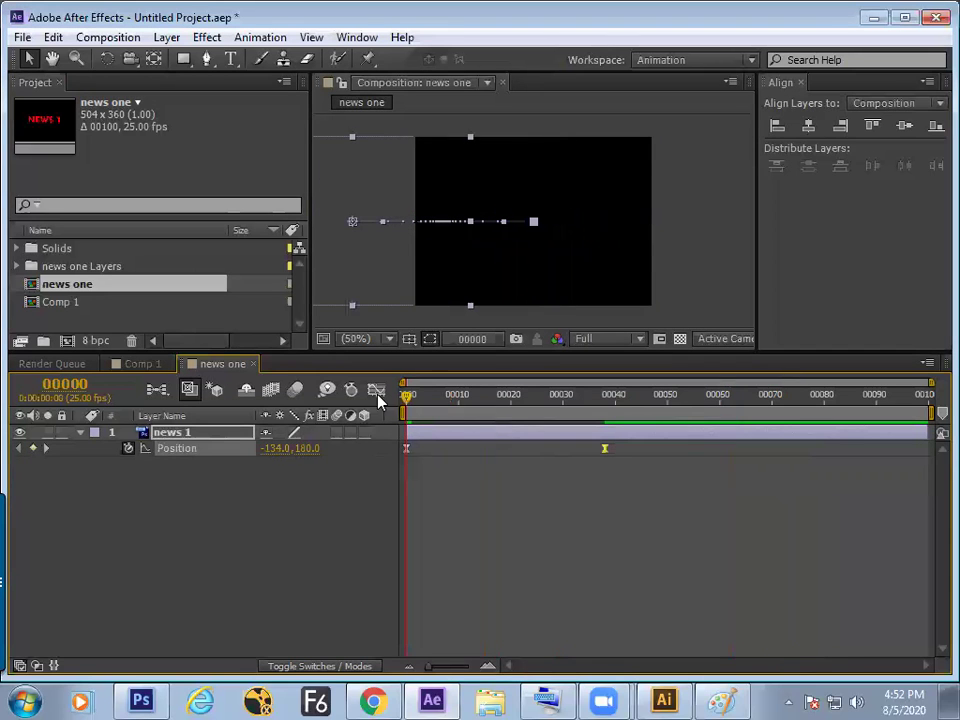
key("space")
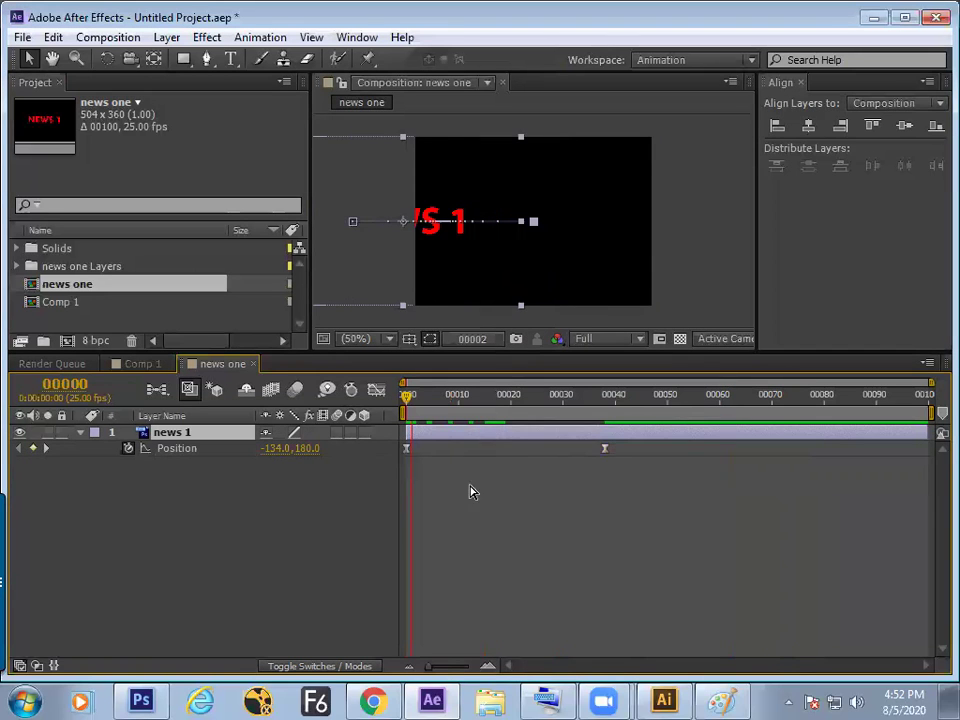
key("space")
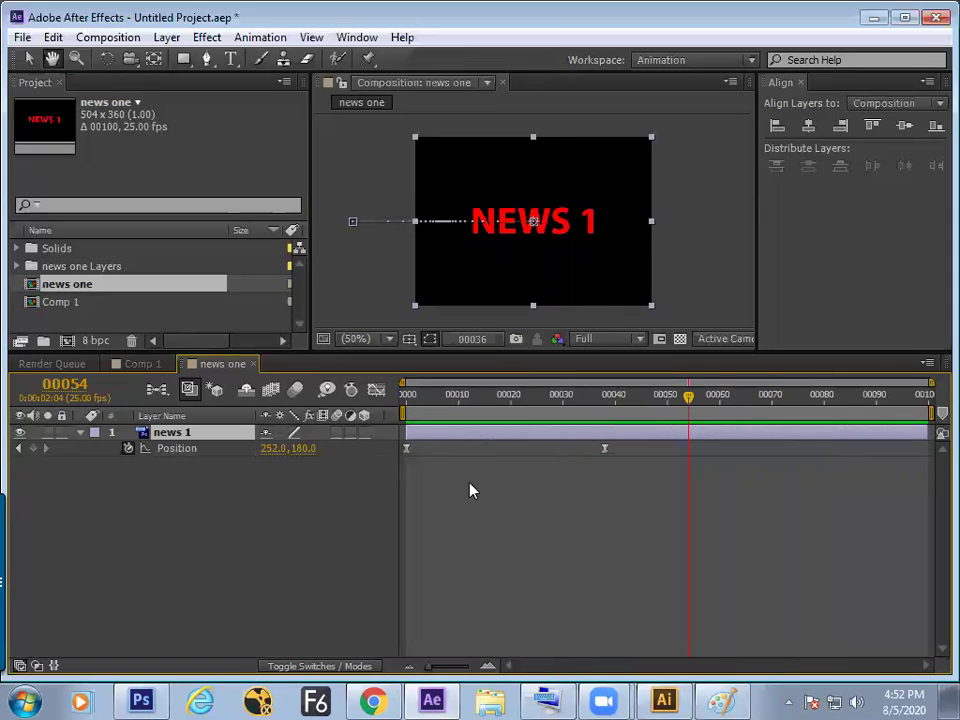
key("Home")
key("space")
left_click(176, 448)
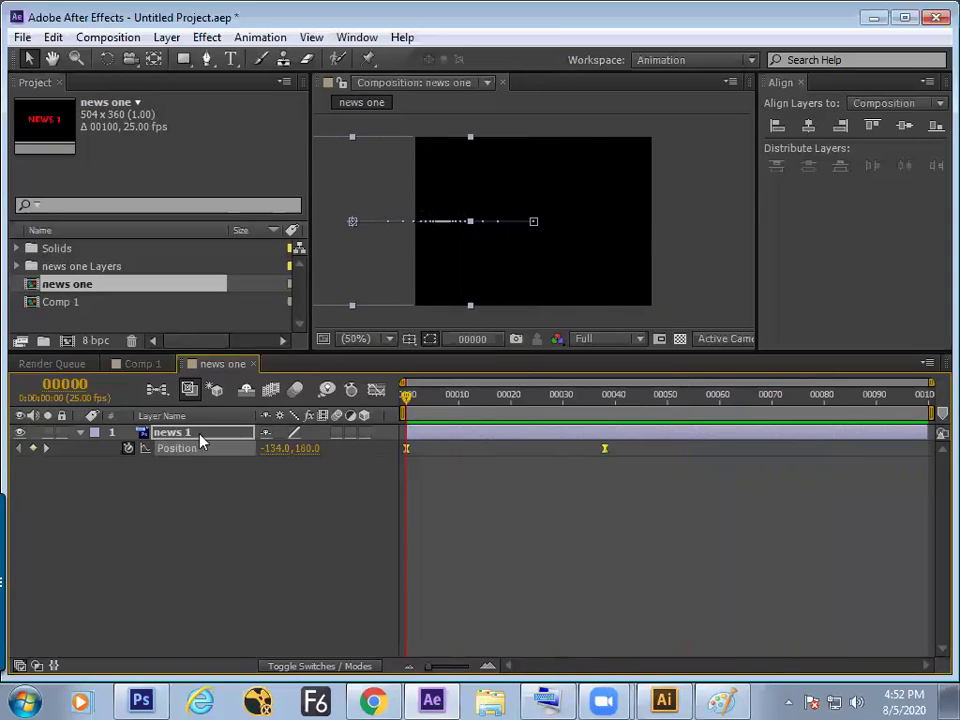
left_click_drag(386, 240, 446, 255)
left_click(482, 516)
Preview the revised NEWS 1 slide-in several times and return to the first frame
key("space")
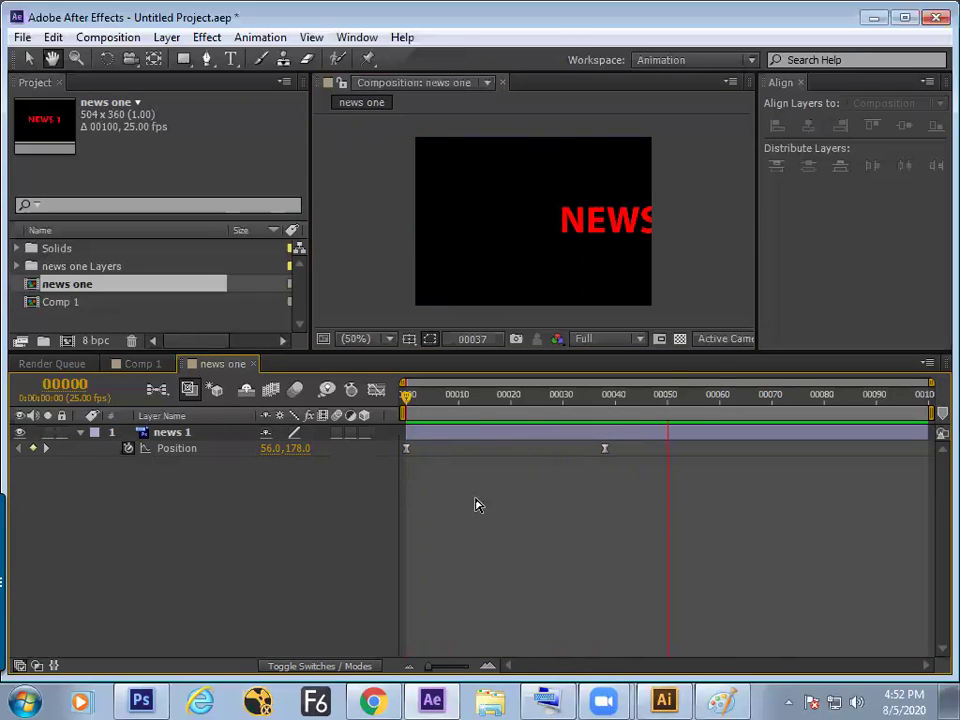
left_click(418, 490)
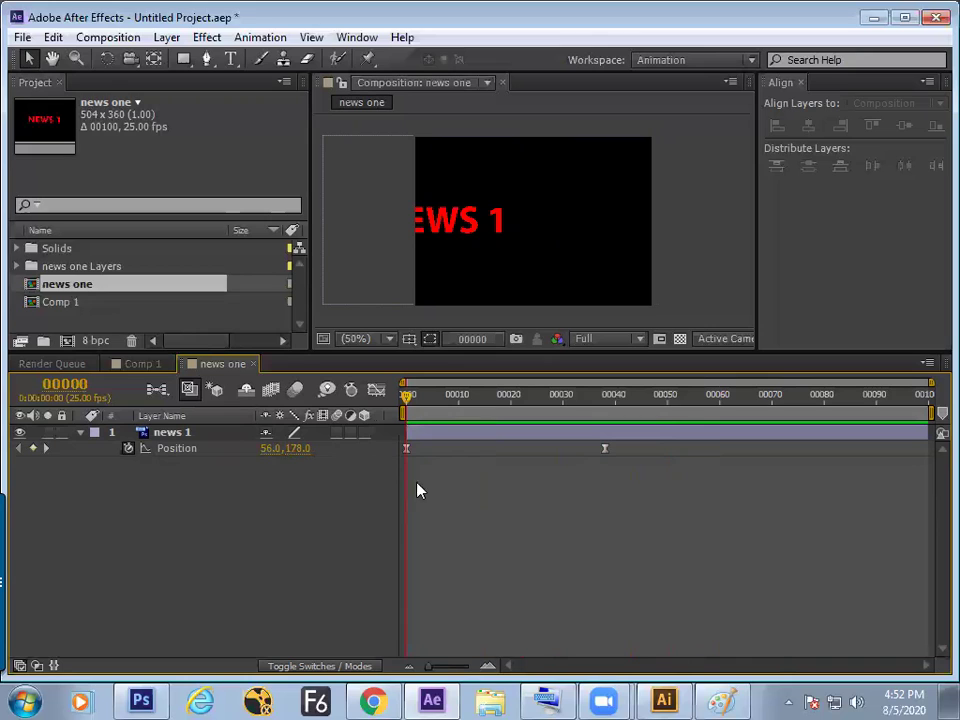
key("space")
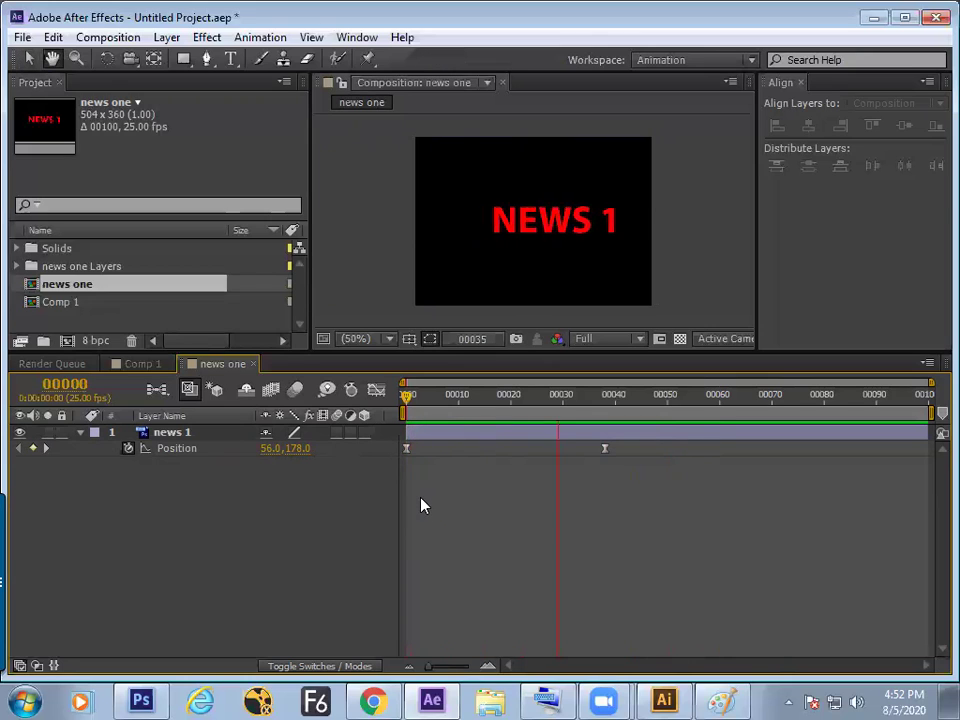
left_click(475, 400)
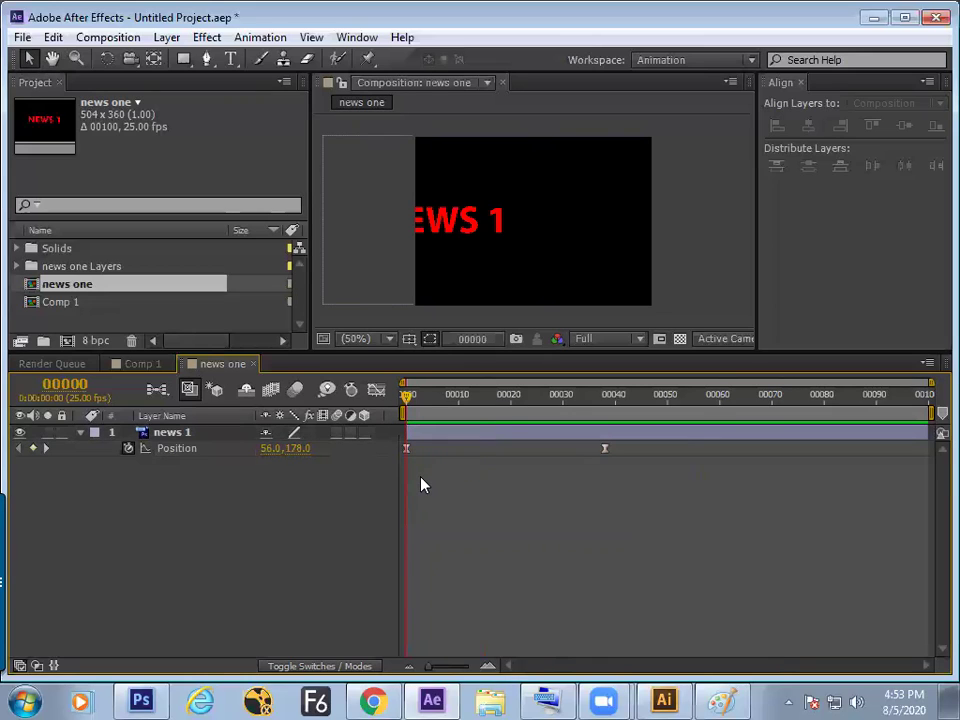
left_click(443, 437)
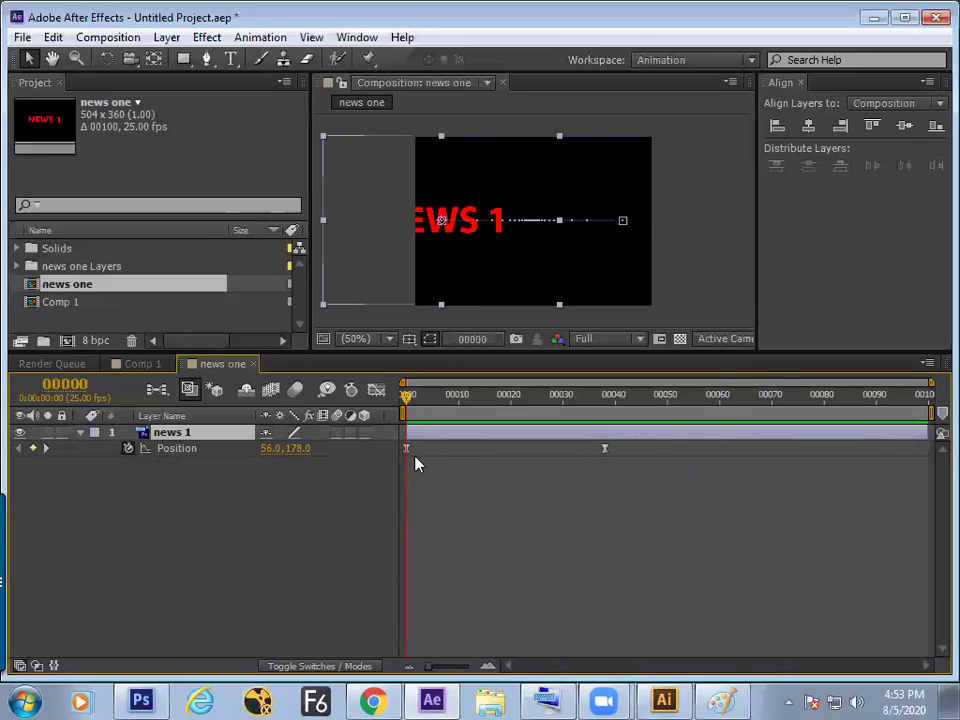
key("space")
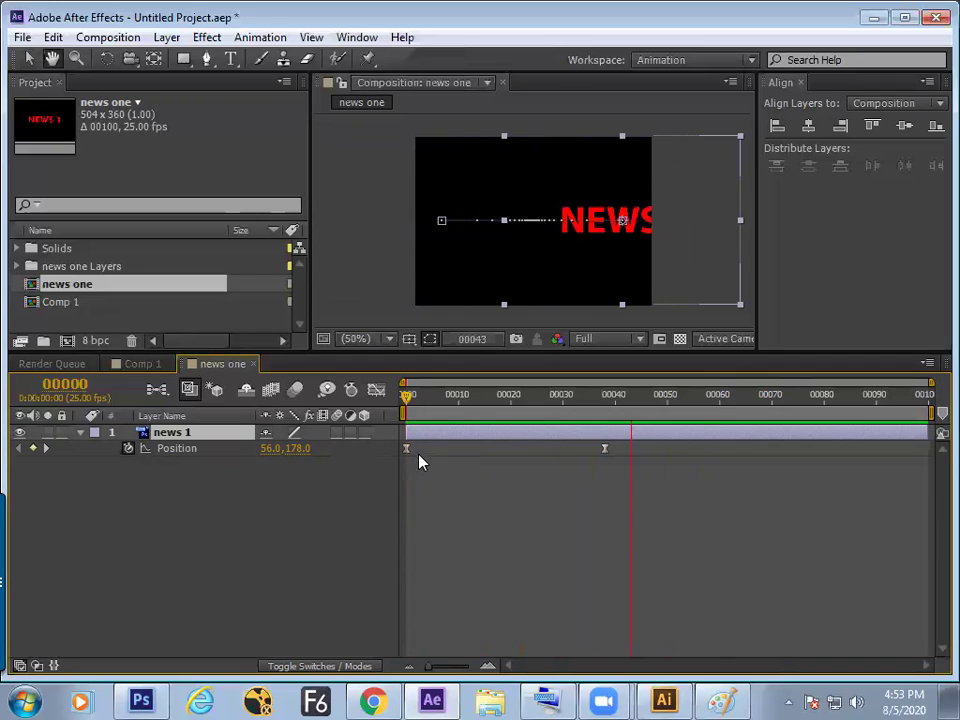
left_click(449, 397)
key("Home")
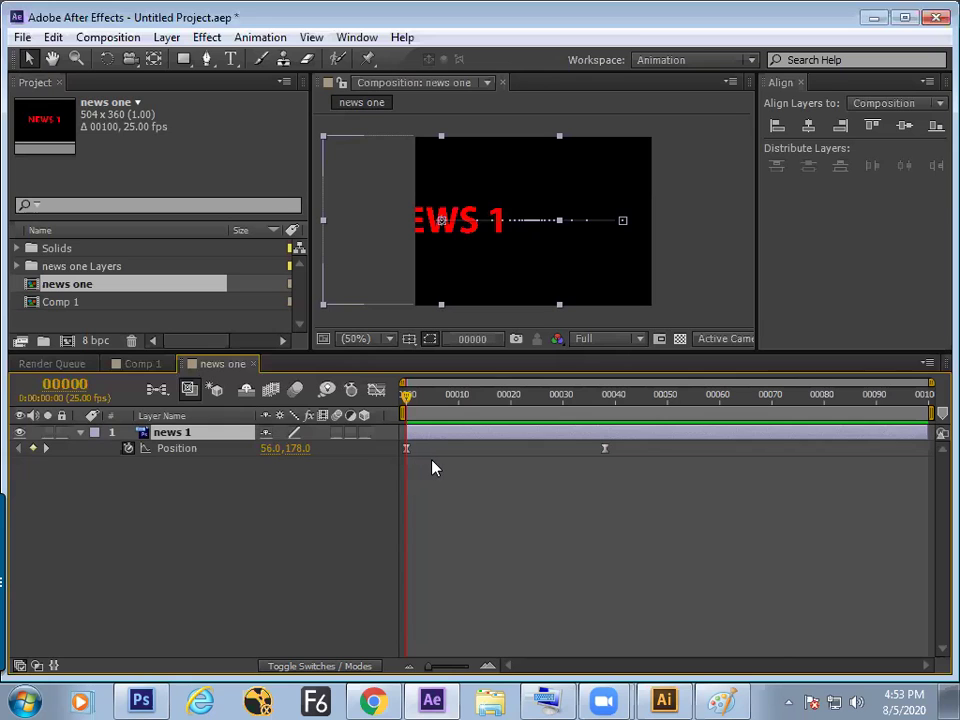
In the Paint notes, circle the topic headings and easing notes, tick Velocity, and label the Key arrow
left_click(722, 700)
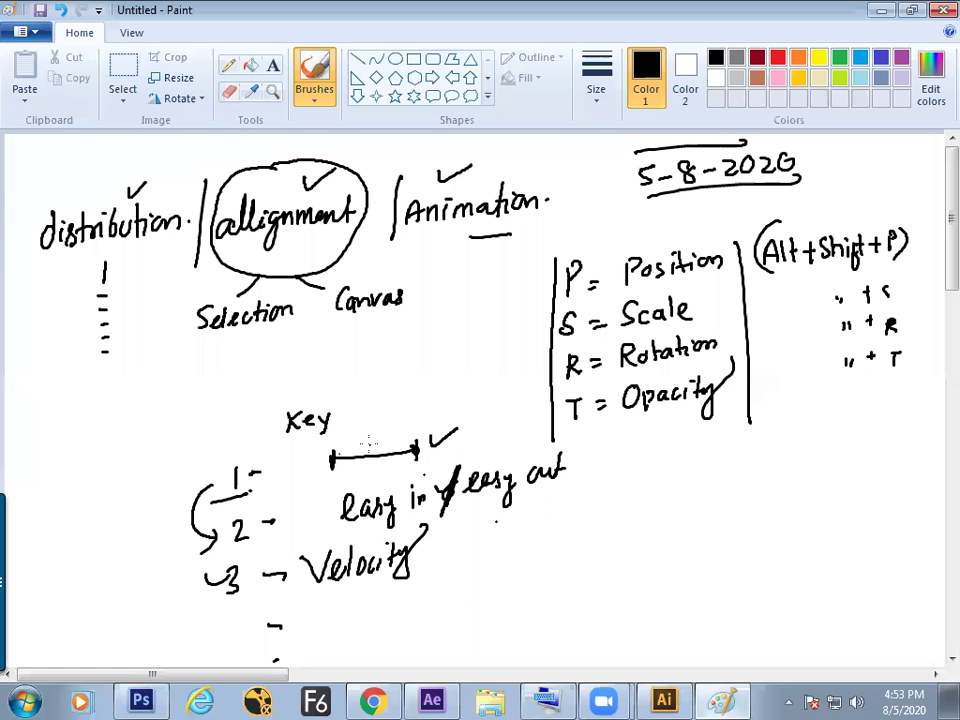
left_click_drag(433, 552, 472, 538)
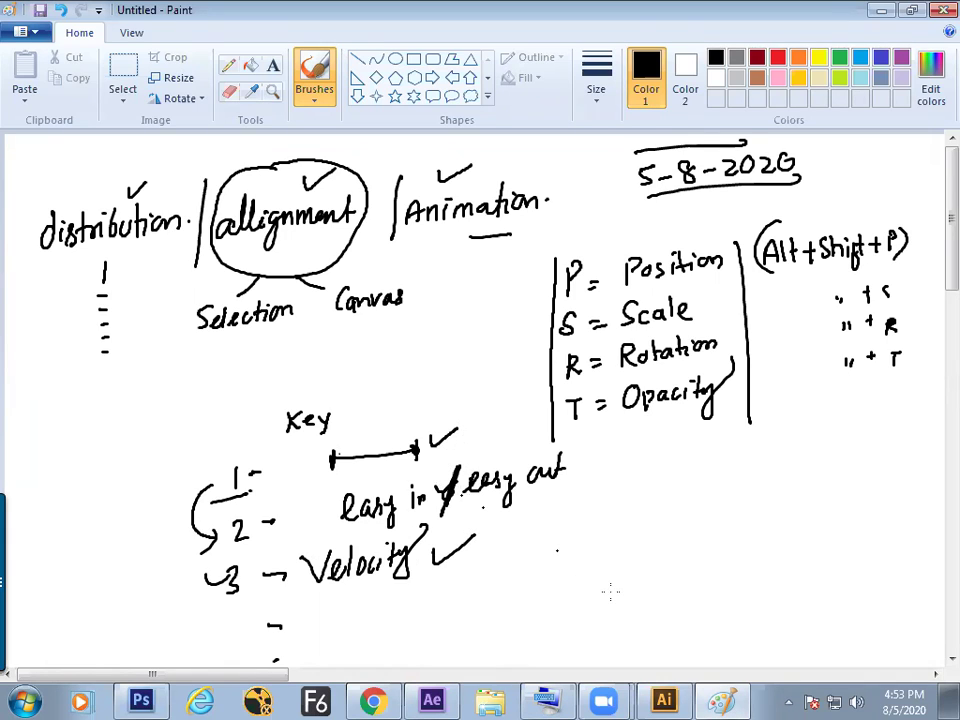
left_click_drag(97, 363, 125, 137)
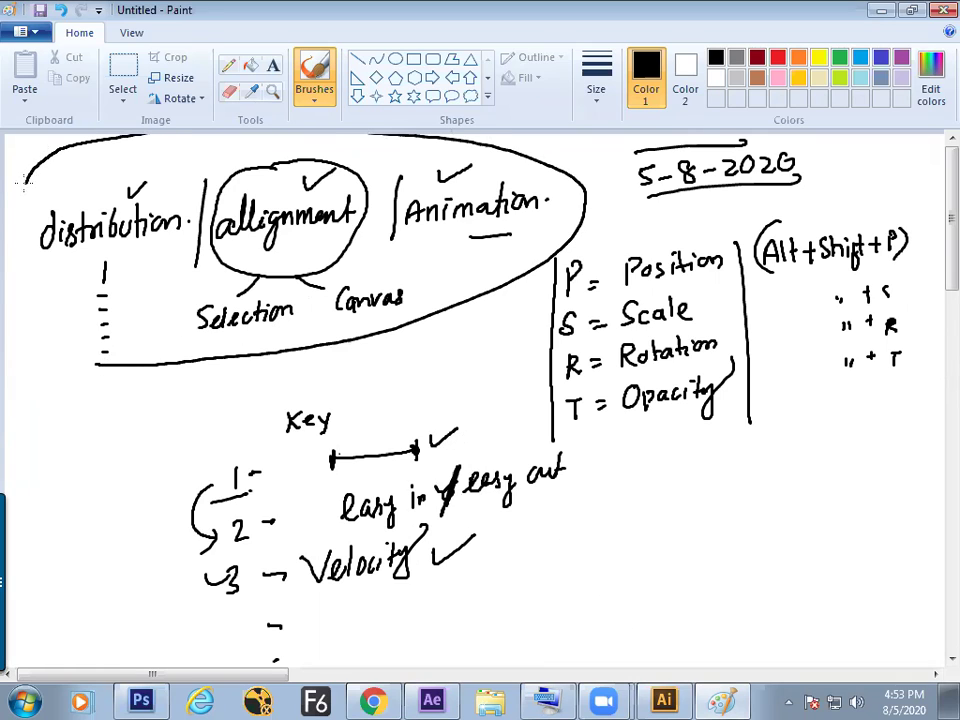
left_click_drag(125, 137, 95, 340)
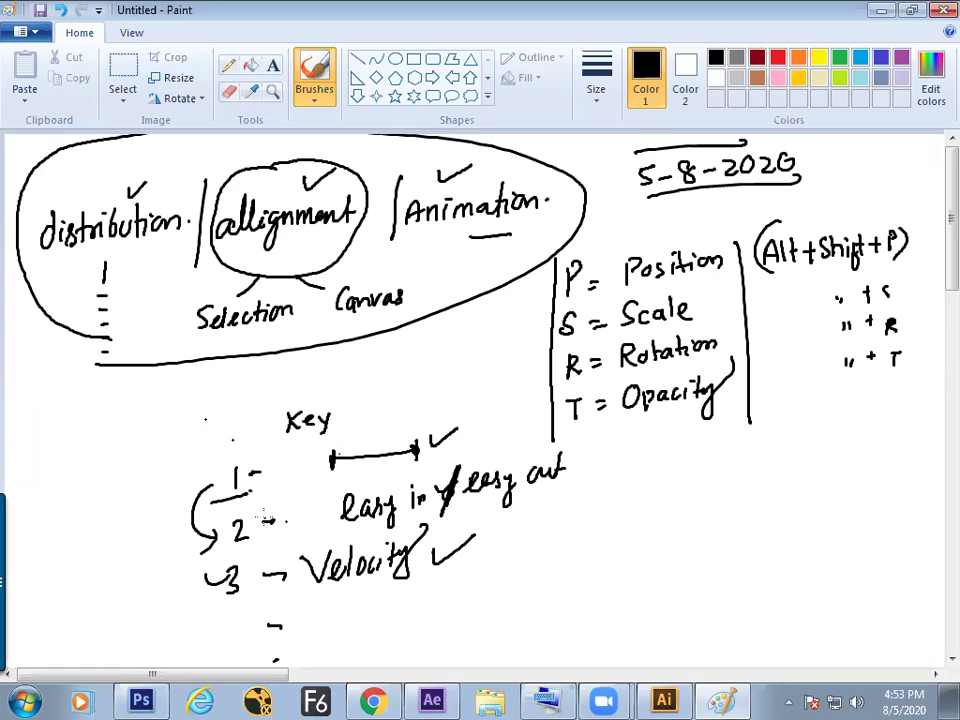
mouse_move(210, 520)
left_mouse_down()
mouse_move(281, 596)
mouse_move(215, 497)
left_mouse_up()
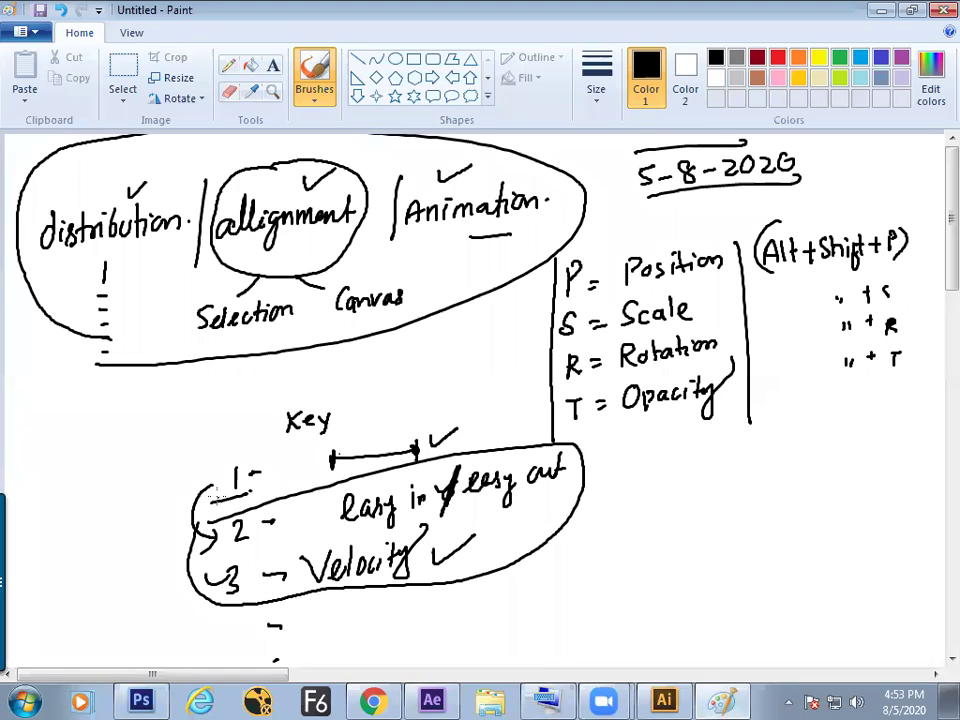
left_click_drag(458, 553, 475, 535)
mouse_move(366, 430)
left_mouse_down()
mouse_move(367, 452)
mouse_move(399, 452)
mouse_move(430, 428)
left_mouse_up()
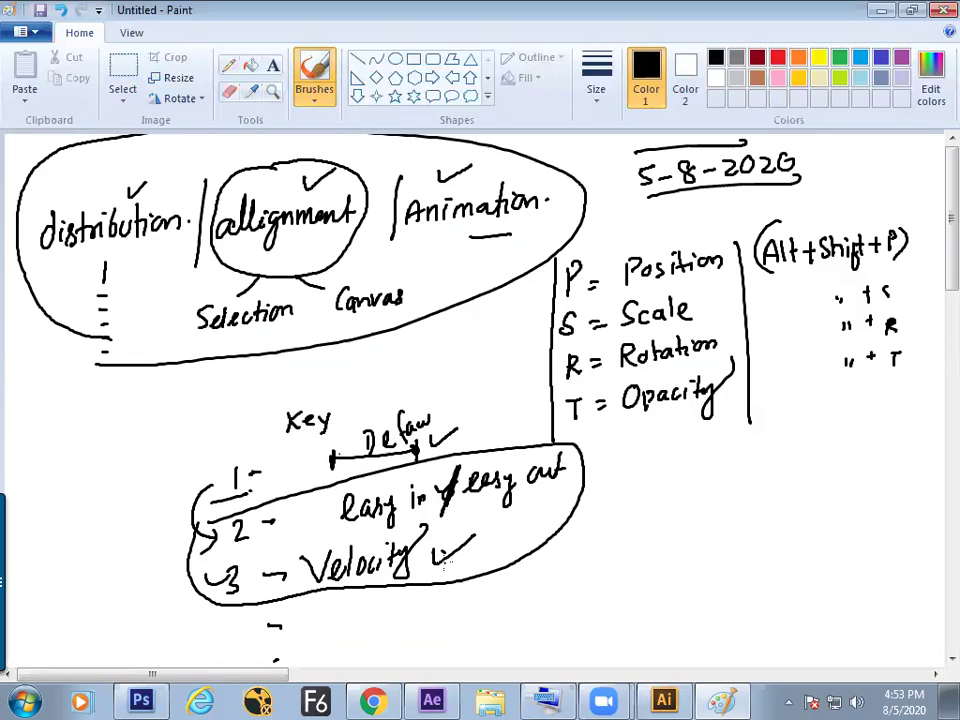
left_click_drag(172, 455, 179, 590)
Return to After Effects and scrub to frame 29, where NEWS 1 sits centred
left_click(372, 700)
left_click(374, 700)
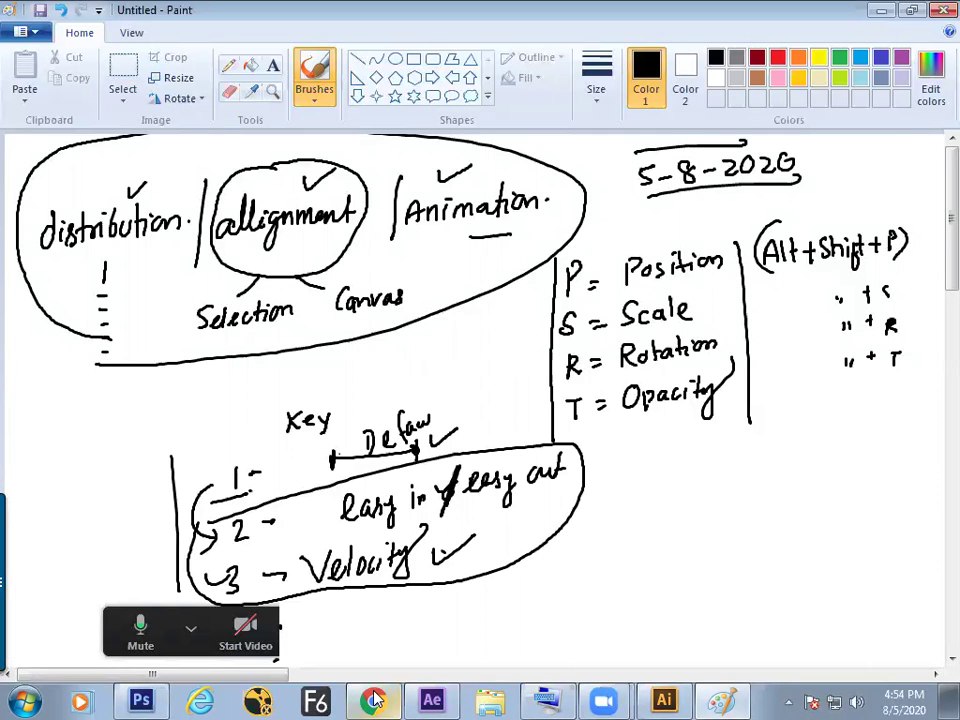
left_click(724, 700)
mouse_move(452, 394)
left_mouse_down()
mouse_move(540, 404)
mouse_move(422, 428)
mouse_move(567, 402)
mouse_move(531, 400)
left_mouse_up()
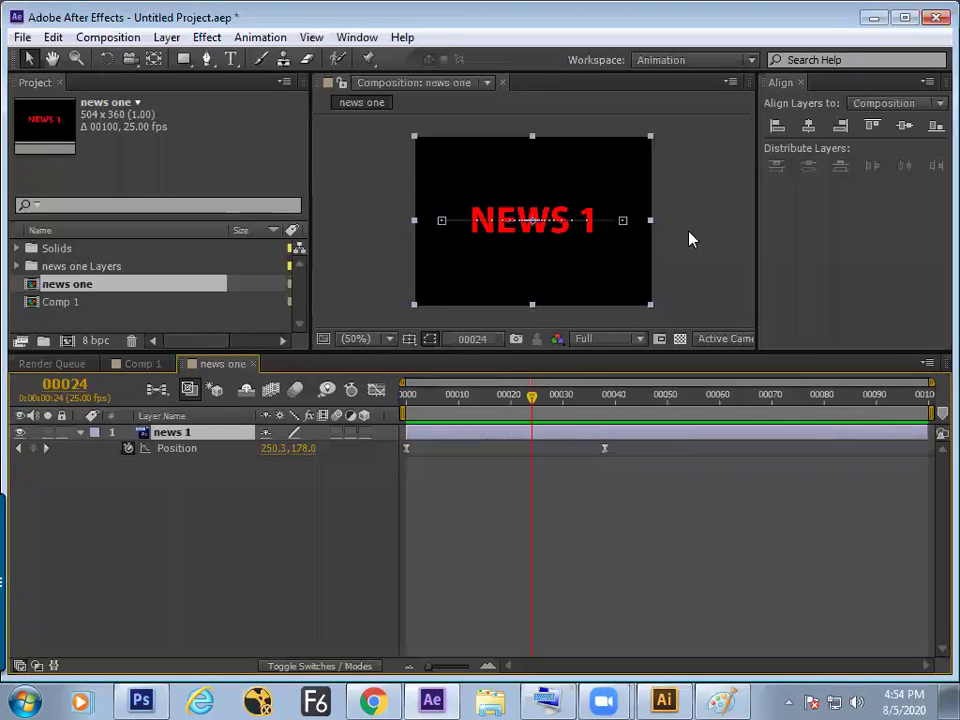
Collapse Position, preview the NEWS 1 slide-in in a maximized viewer, then restore the layout and deselect news 1
key("p")
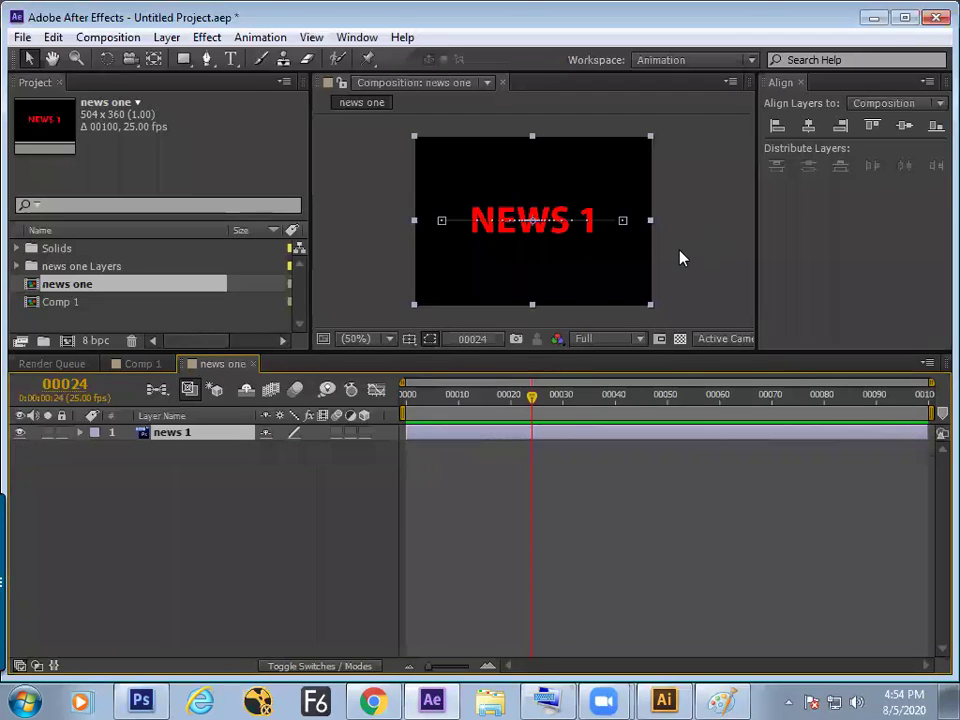
key("grave")
key("space")
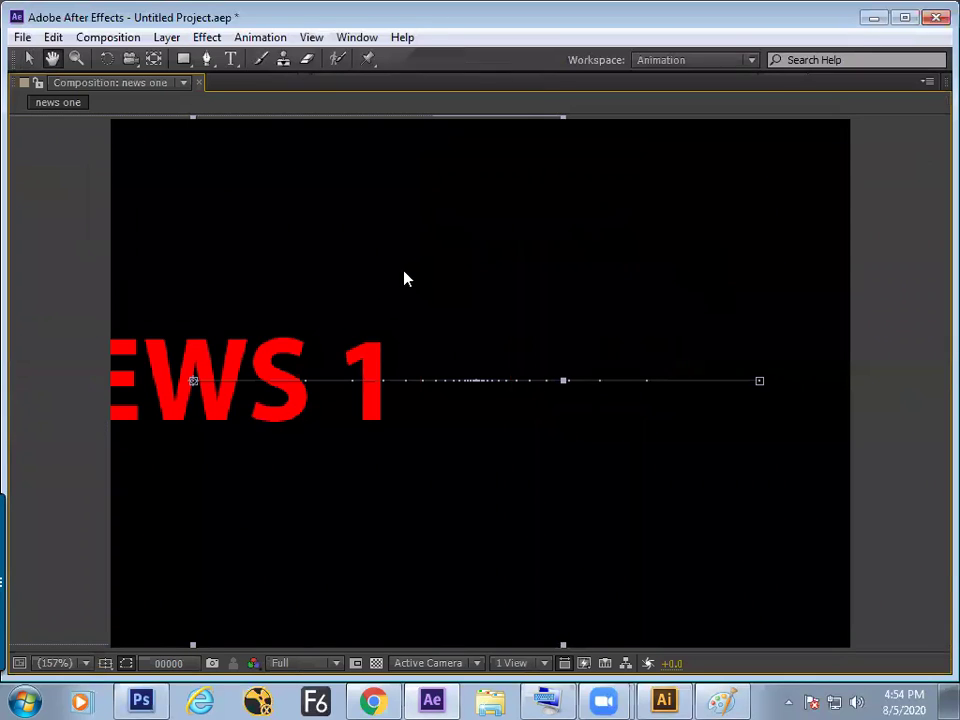
key("v")
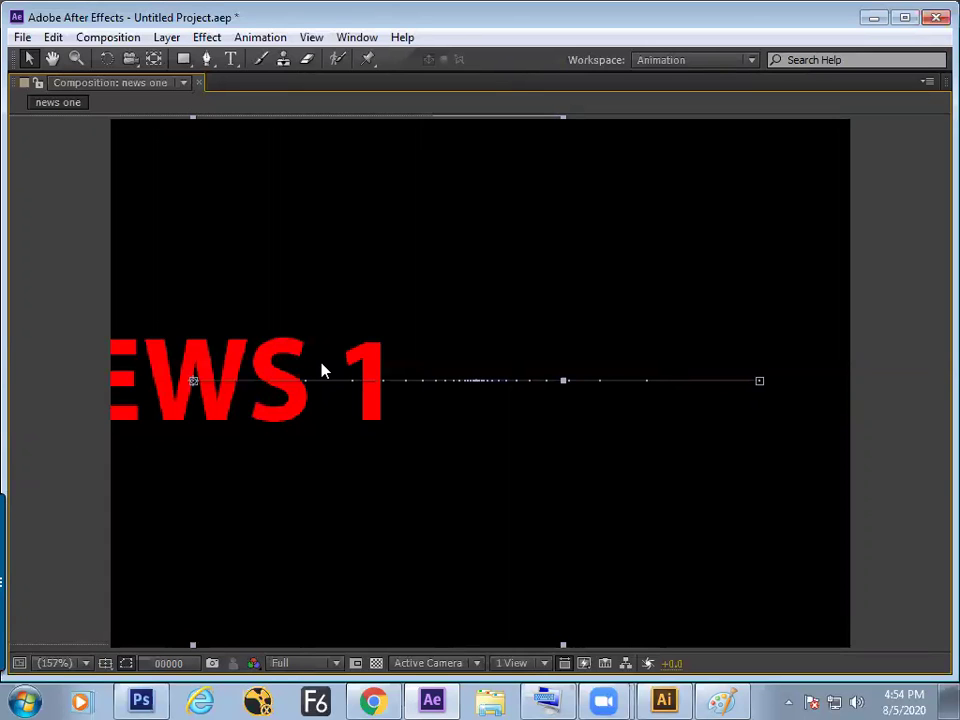
key("grave")
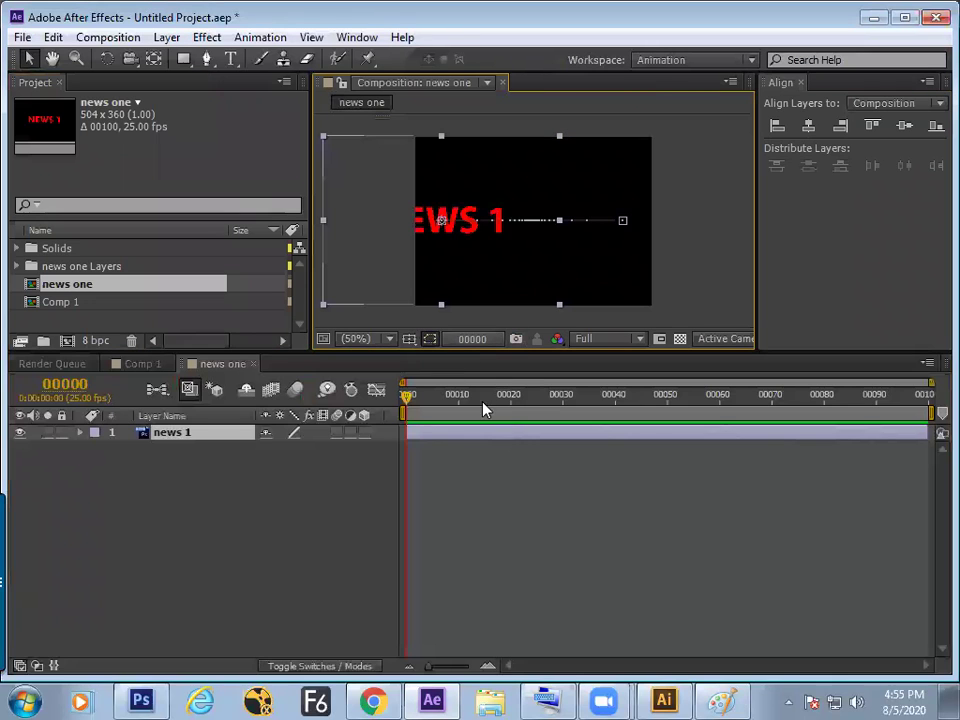
left_click(452, 485)
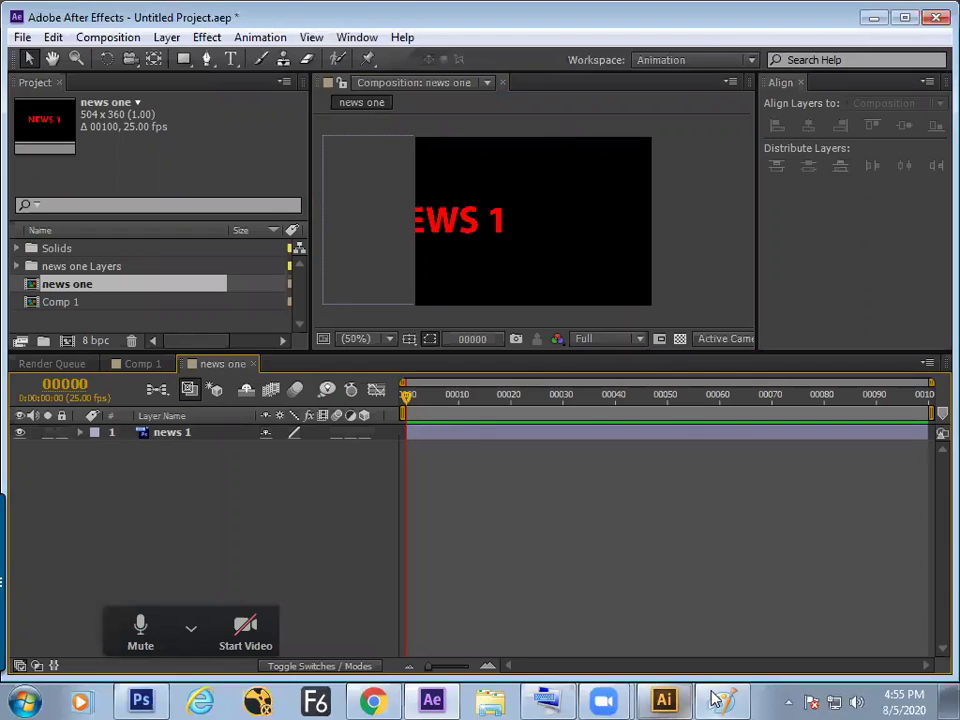
key("alt+Tab")
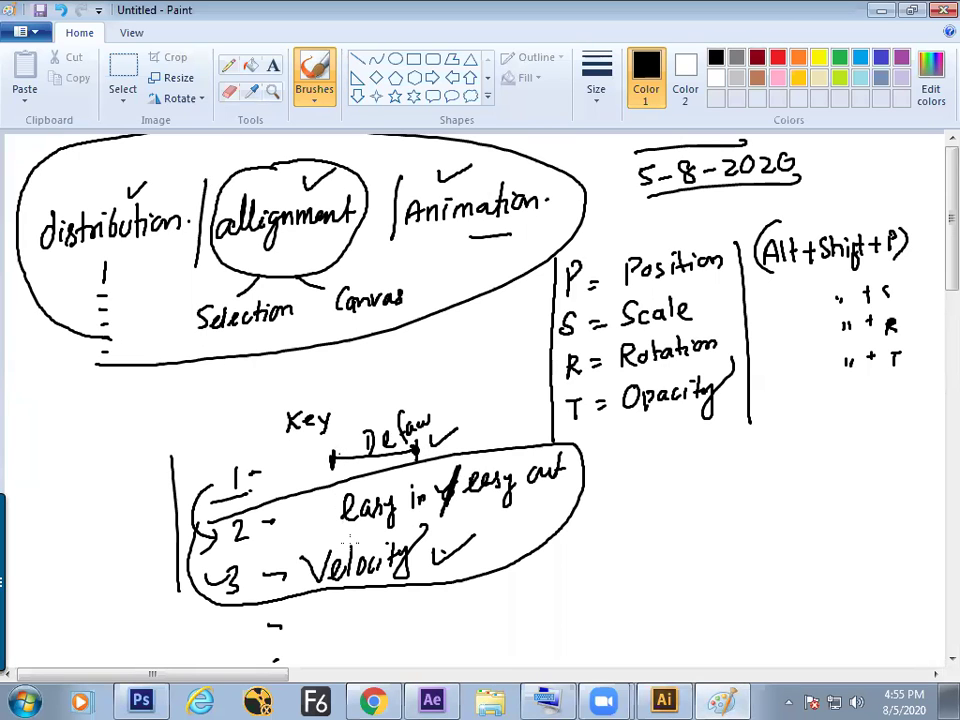
left_click(718, 698)
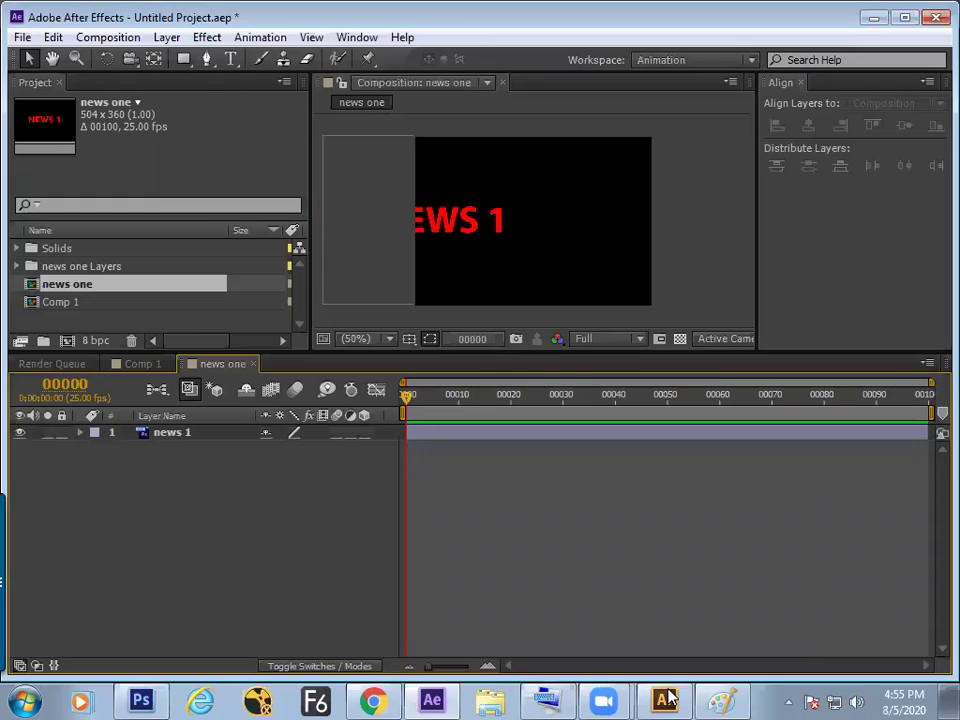
mouse_move(614, 697)
left_click(602, 658)
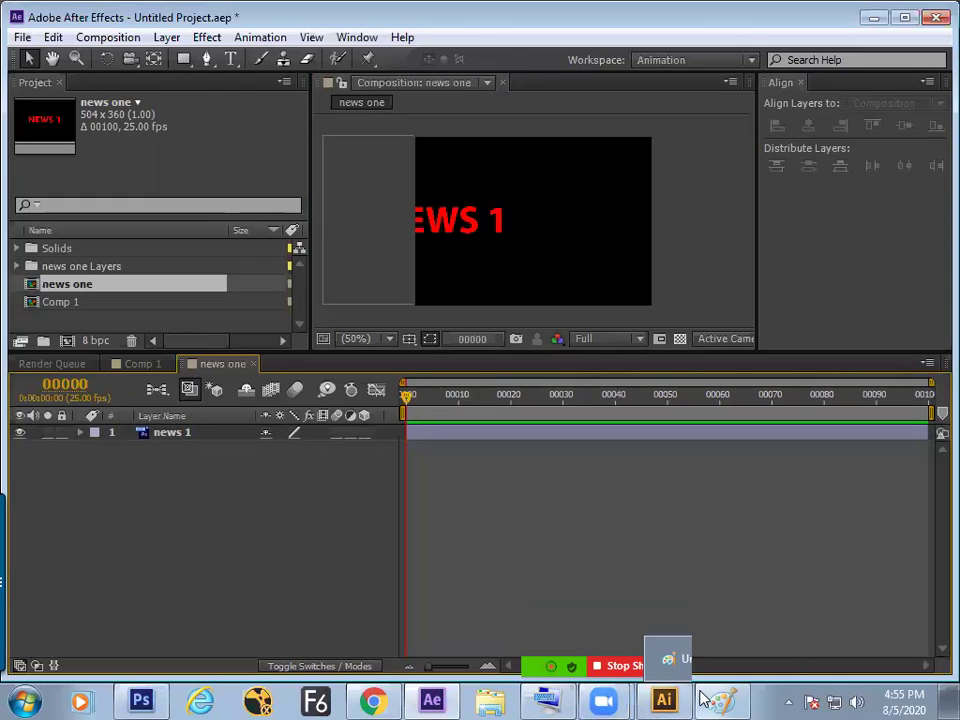
mouse_move(718, 698)
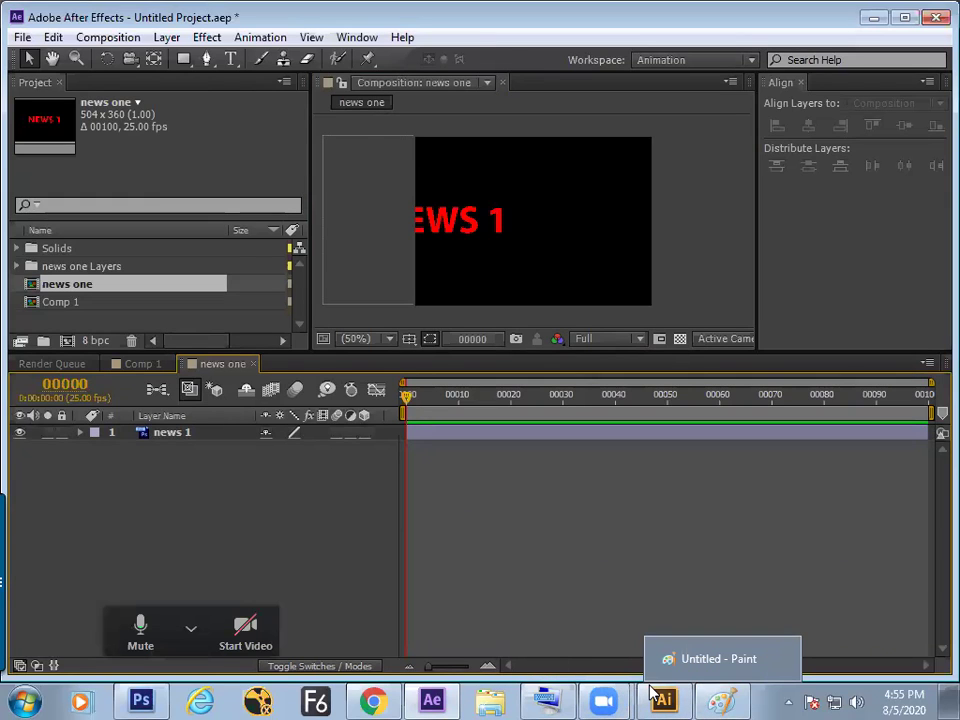